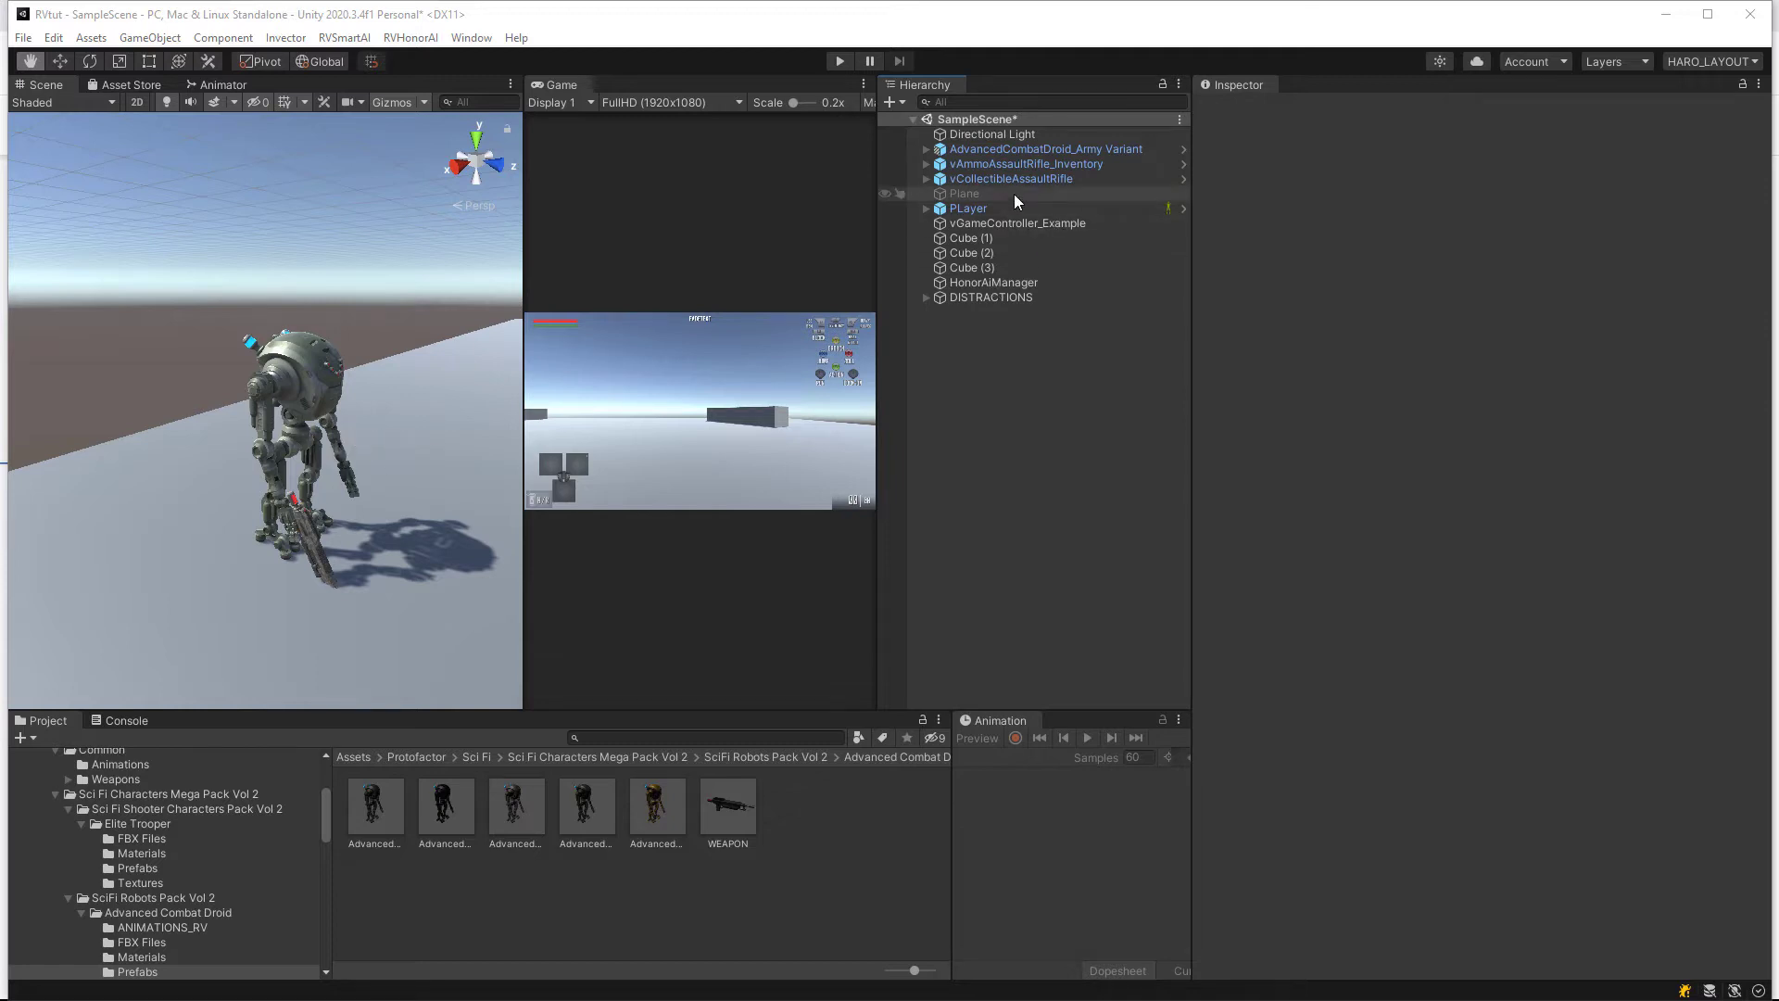
Step: Review the PLayer object's components and collapse its Item Manager and Third Person Controller scripts
click(993, 208)
scroll(1364, 675, down, 10)
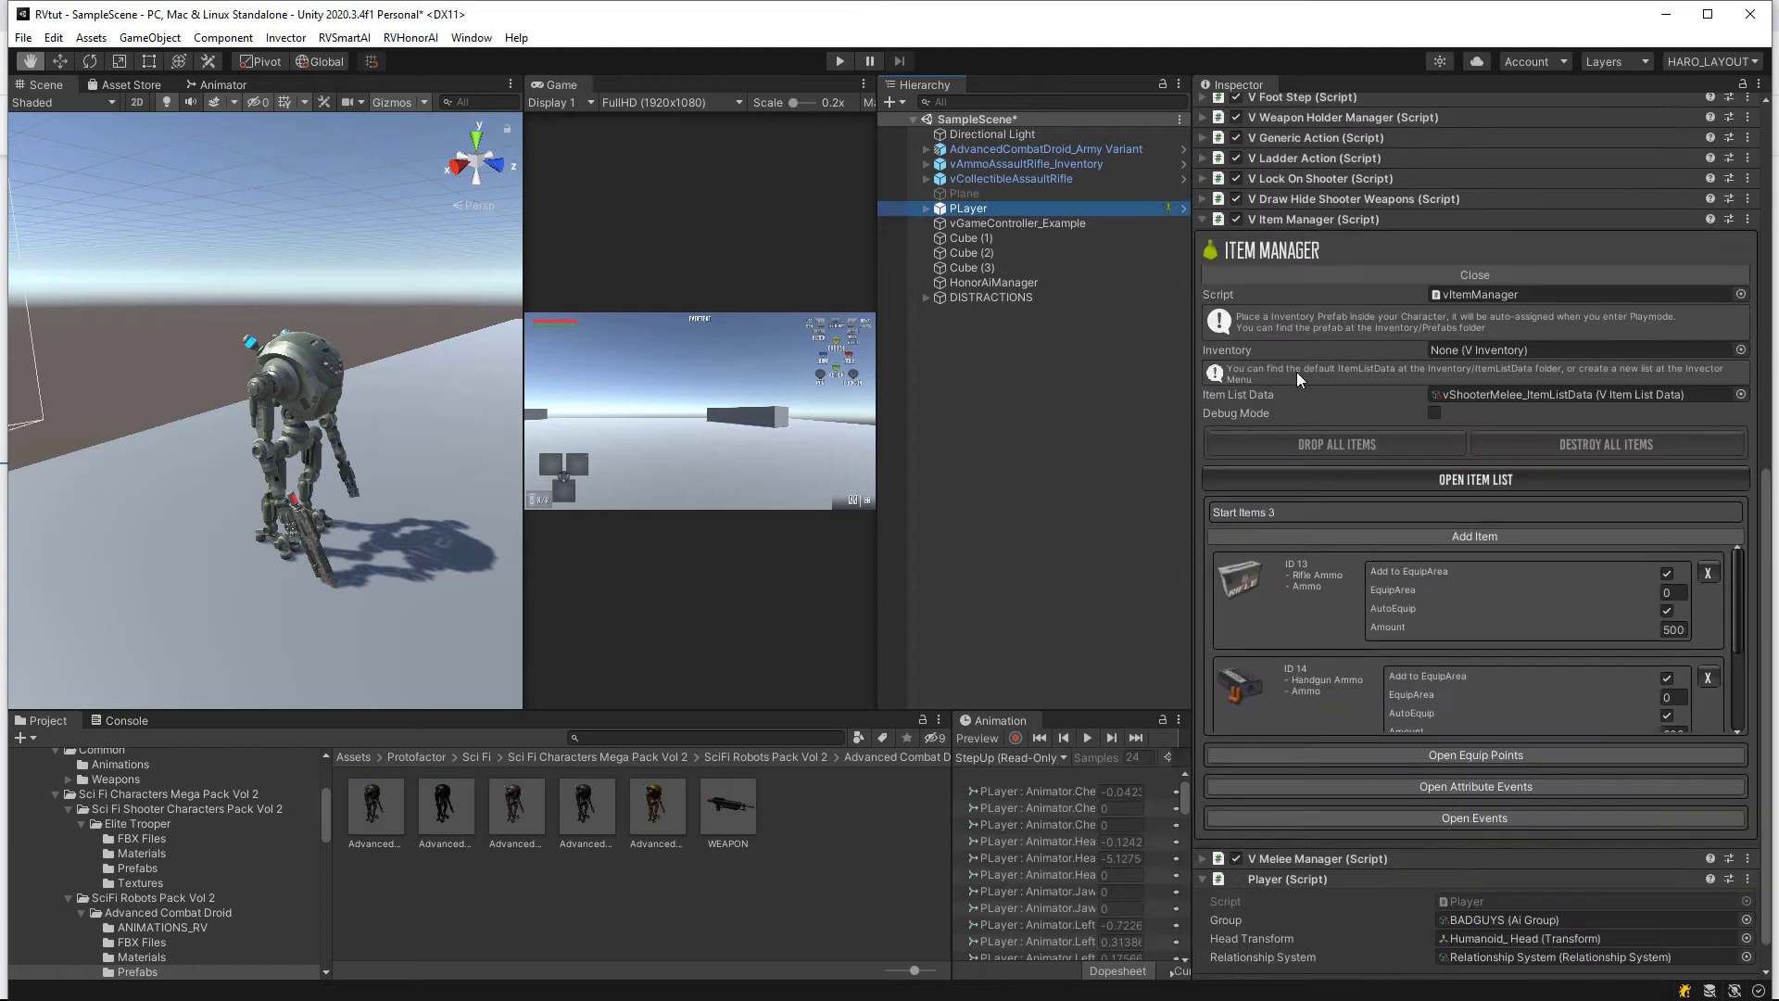
click(1204, 217)
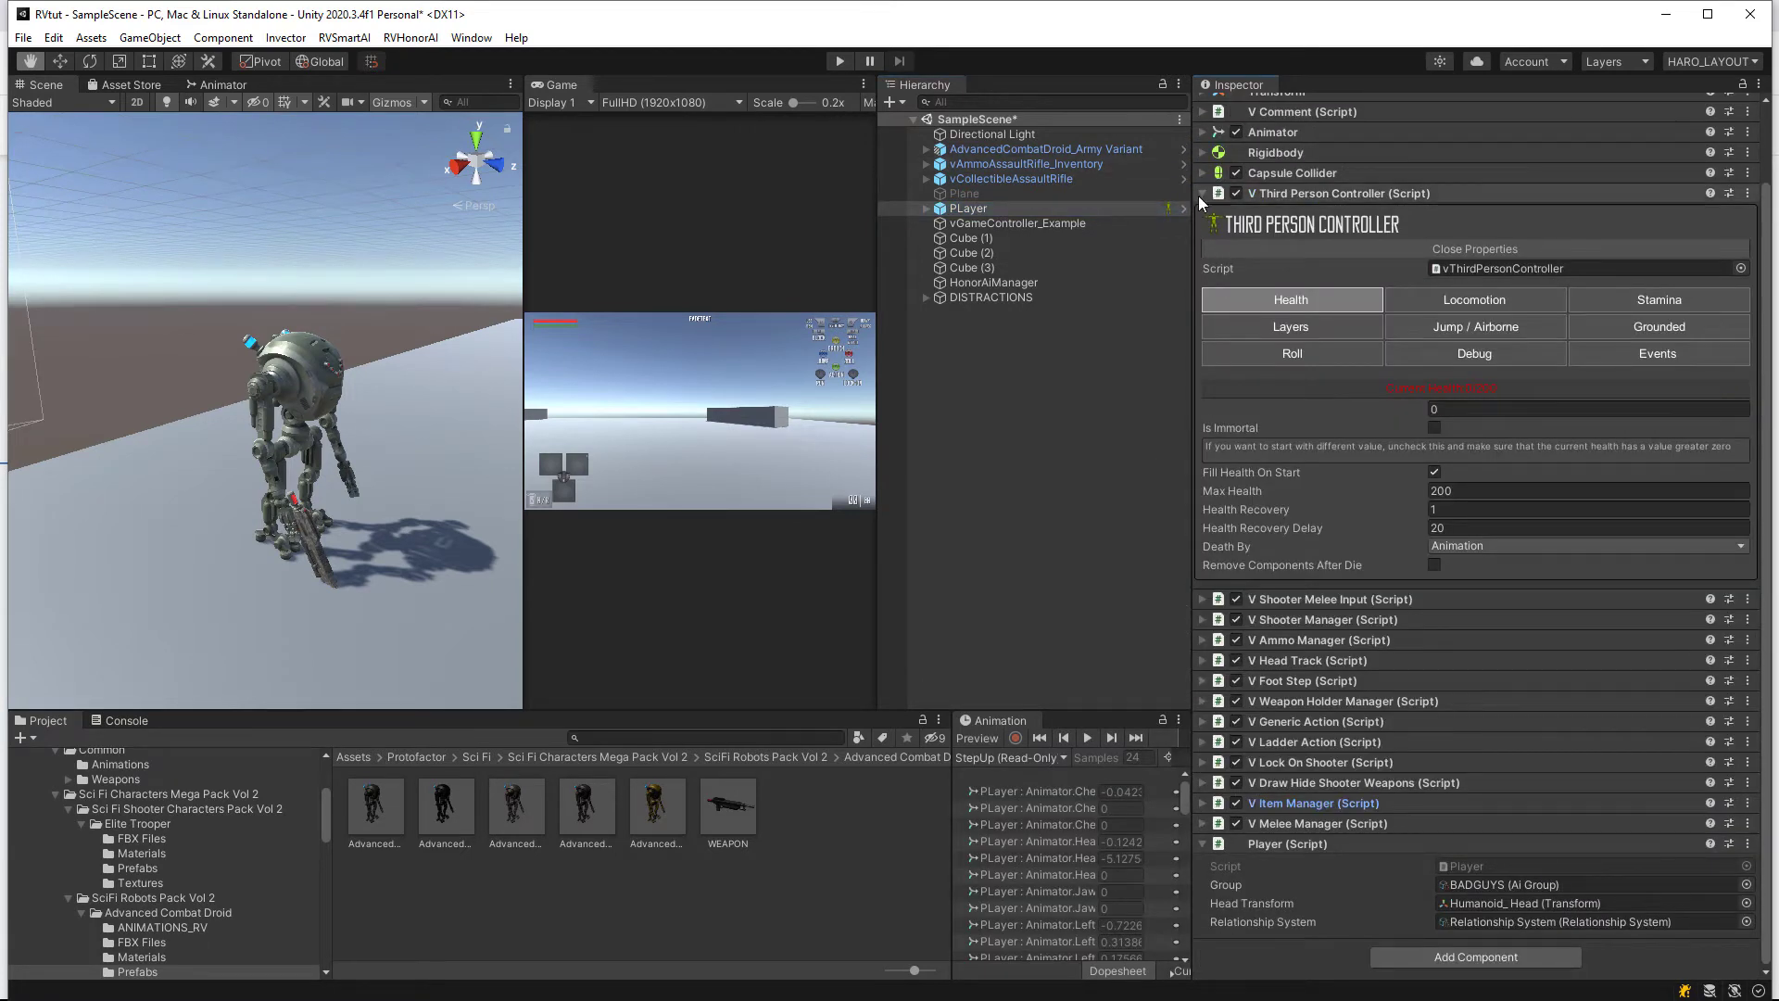
click(1203, 192)
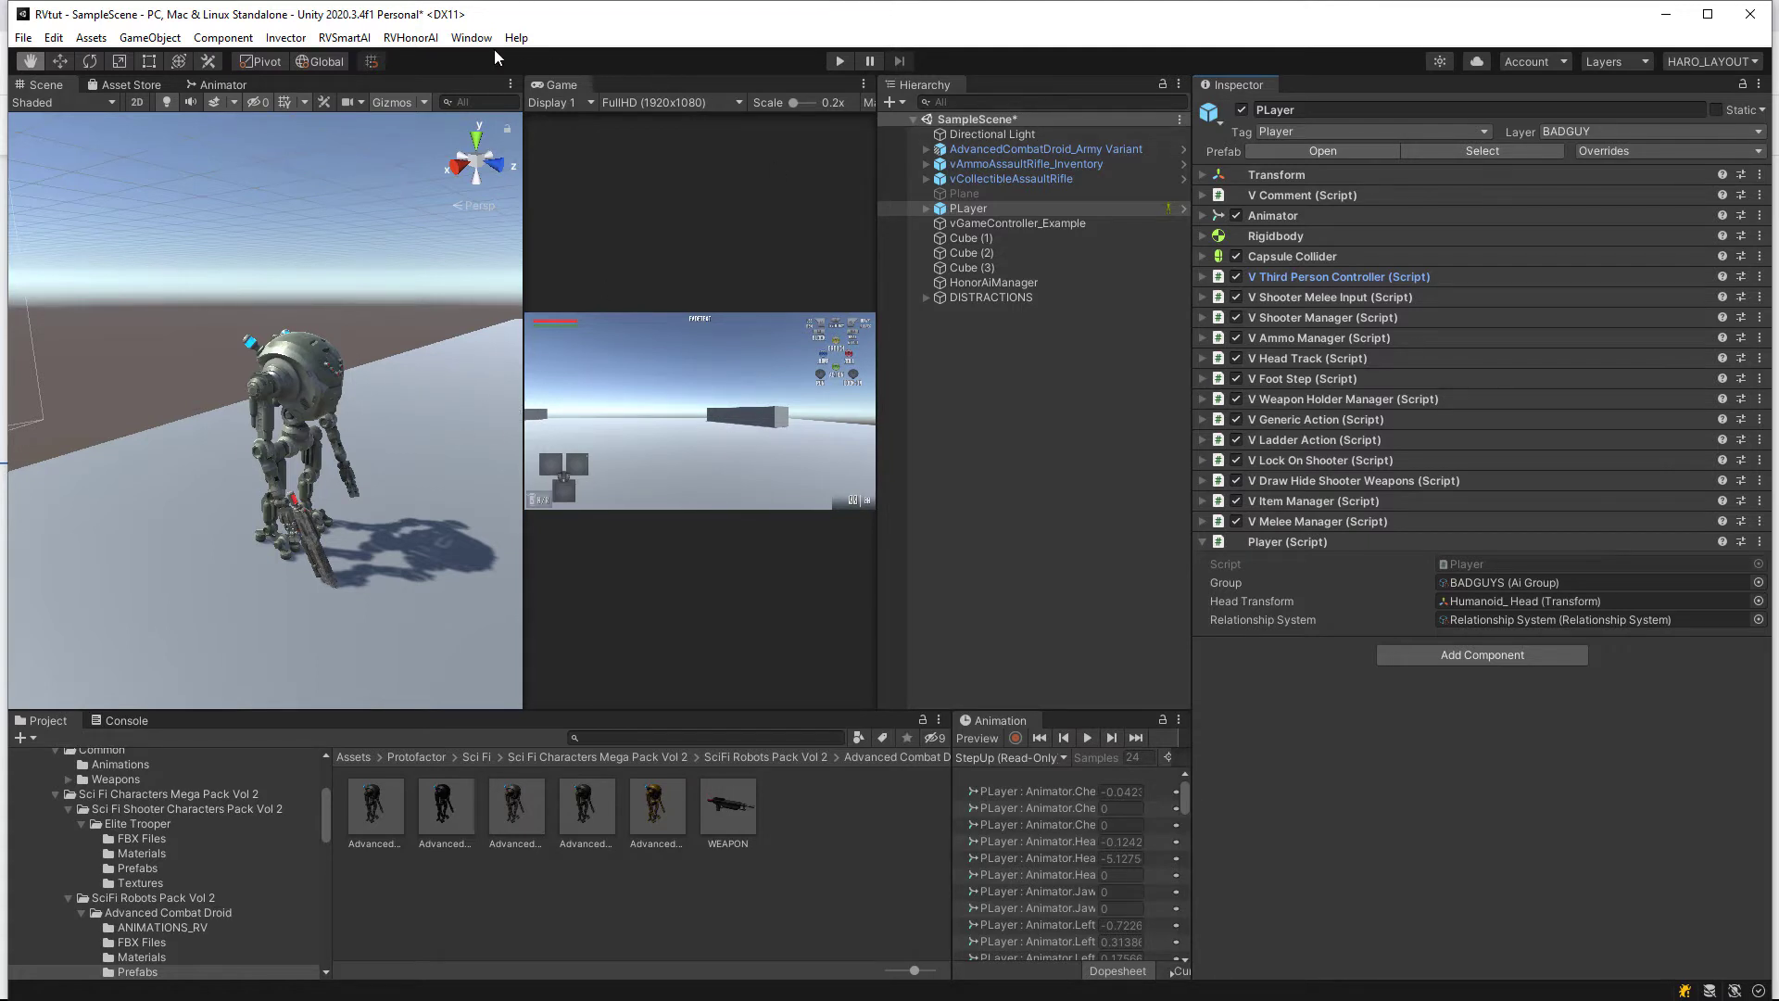
Step: Start the HonorAI character creation wizard with AdvancedCombatDroid_Army Variant as the character model and GOODGUYS as the AI group
click(422, 39)
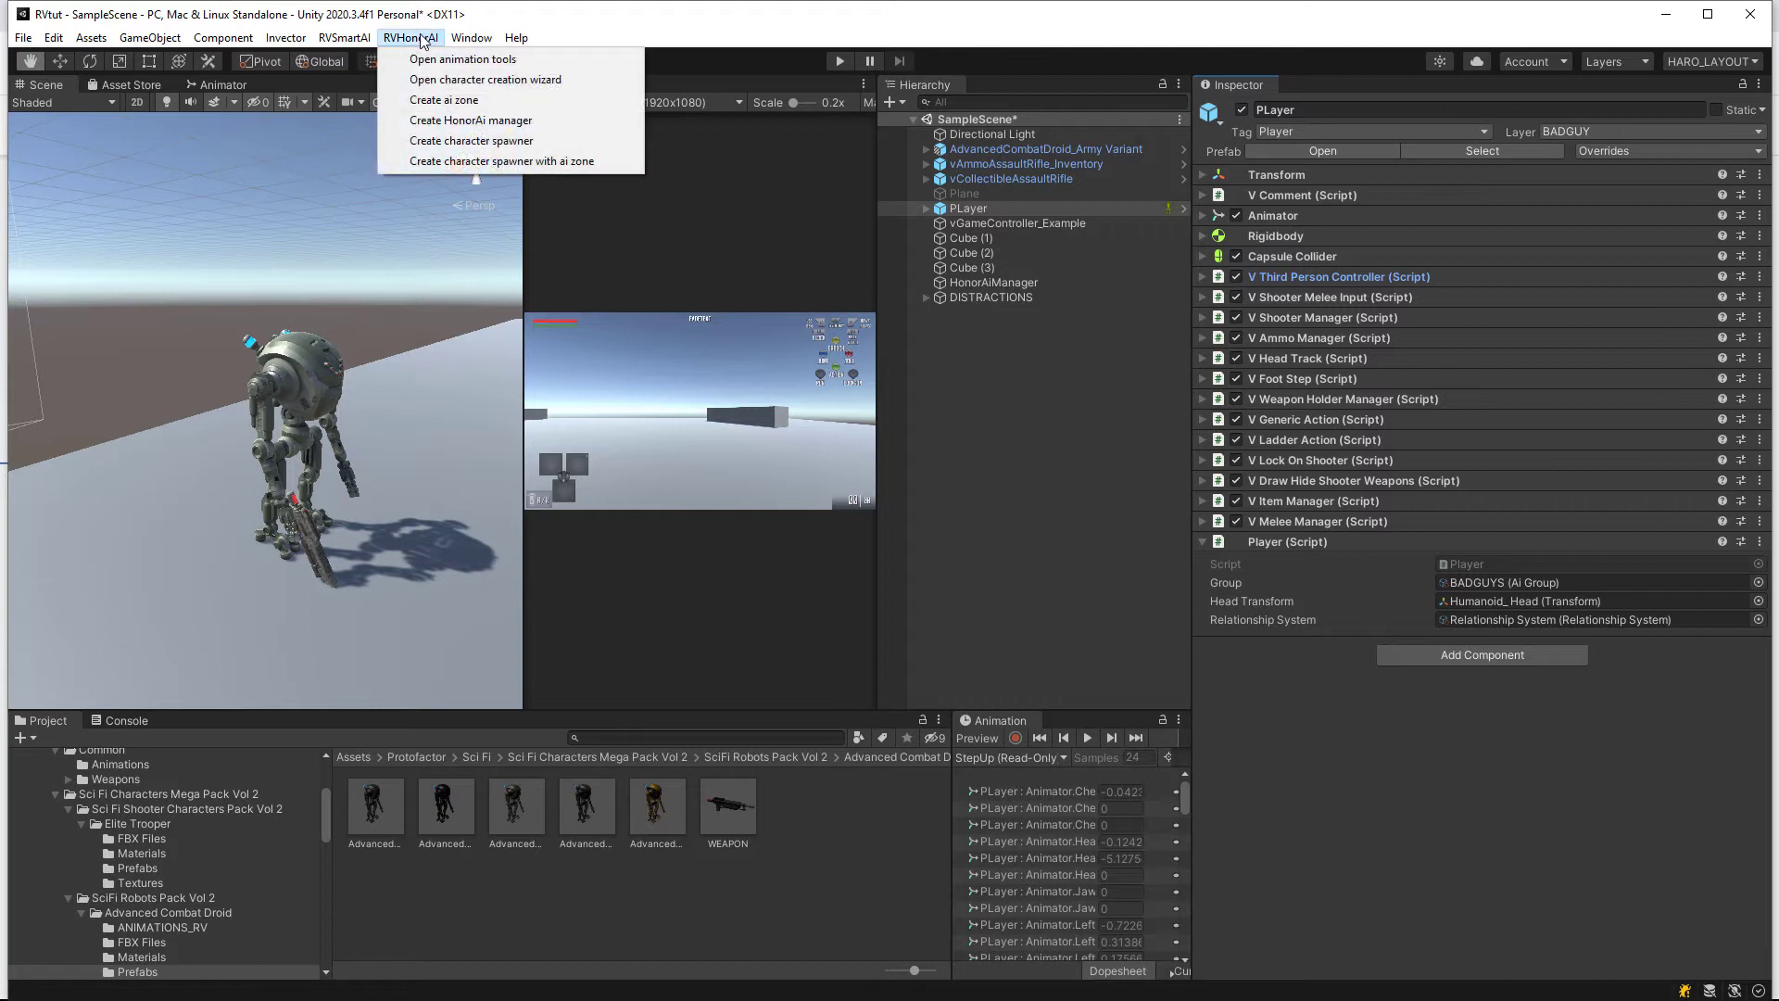
click(511, 82)
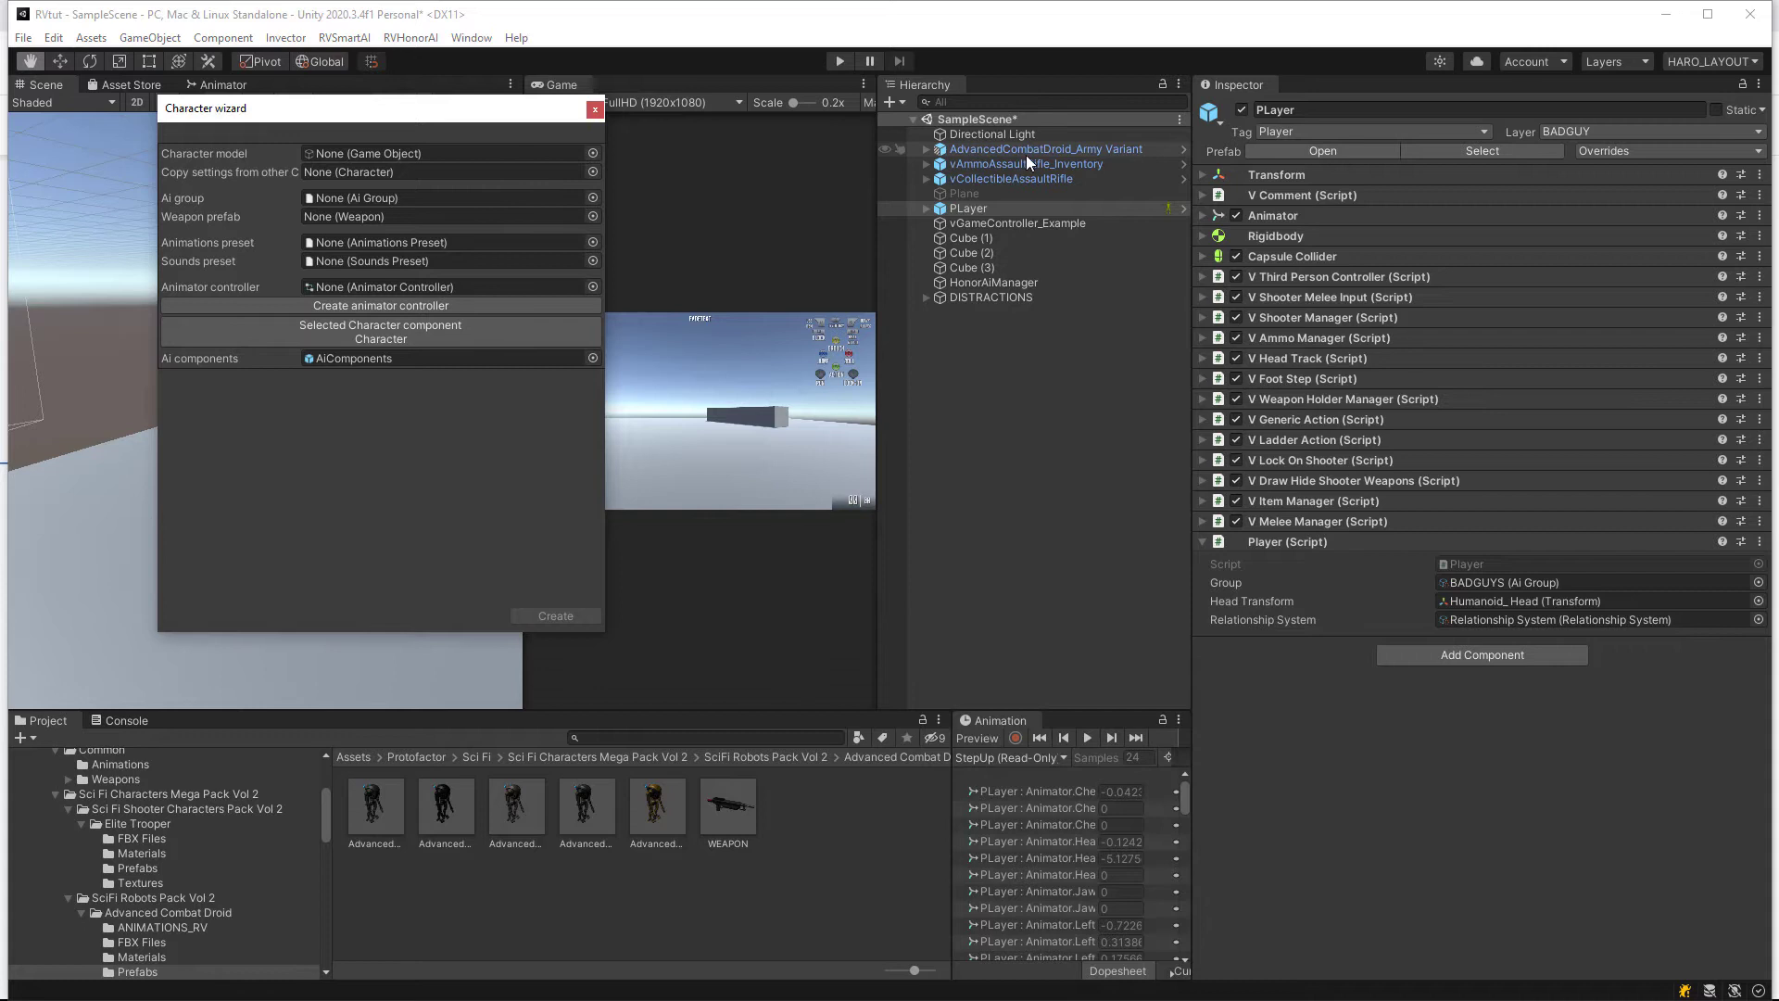
drag(1026, 154, 359, 152)
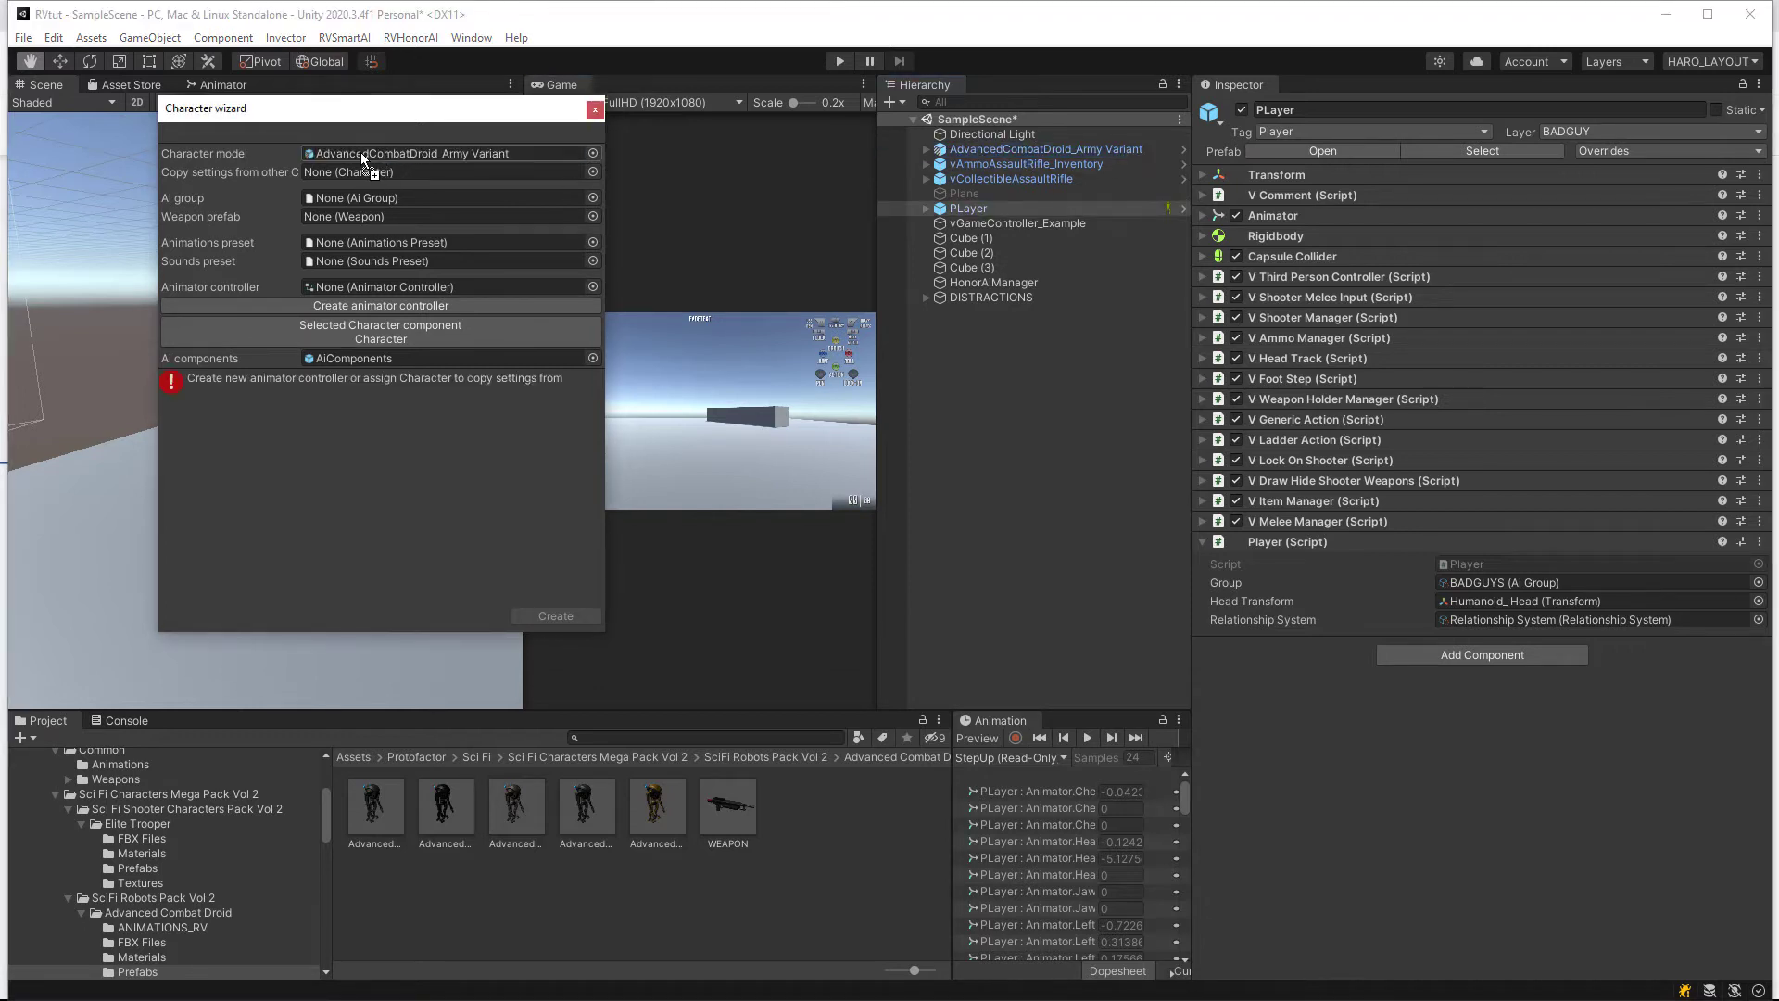
click(592, 198)
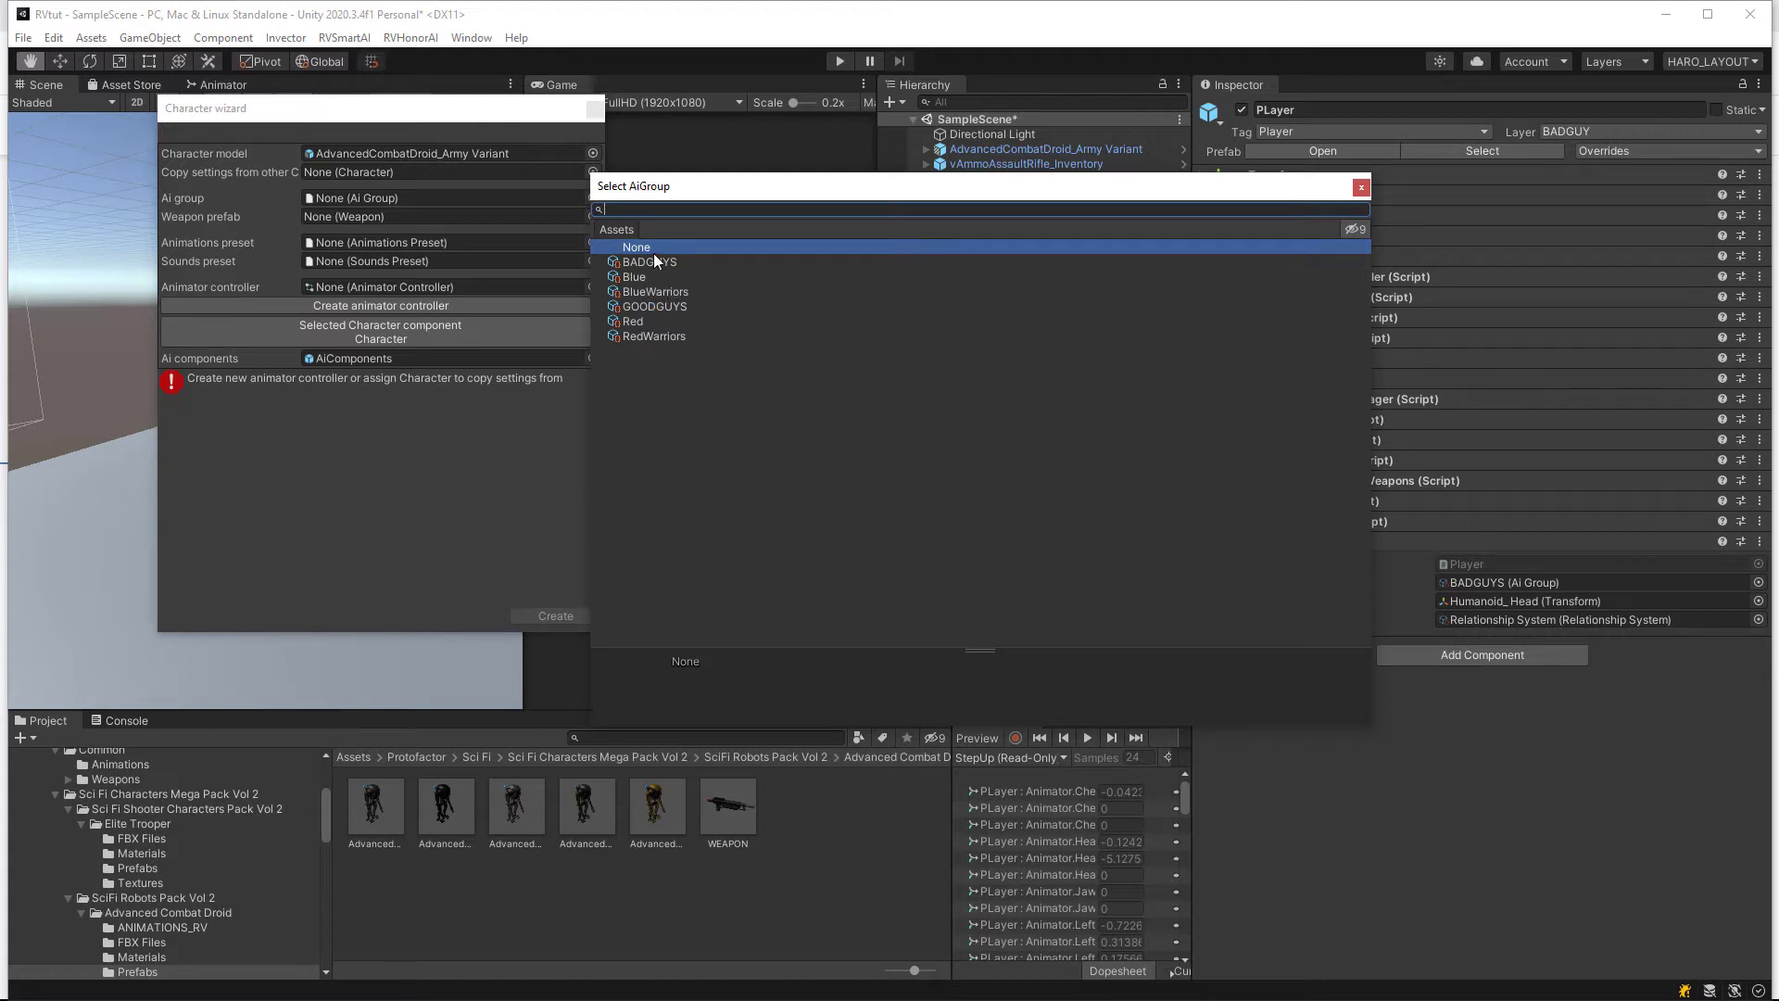
double_click(653, 306)
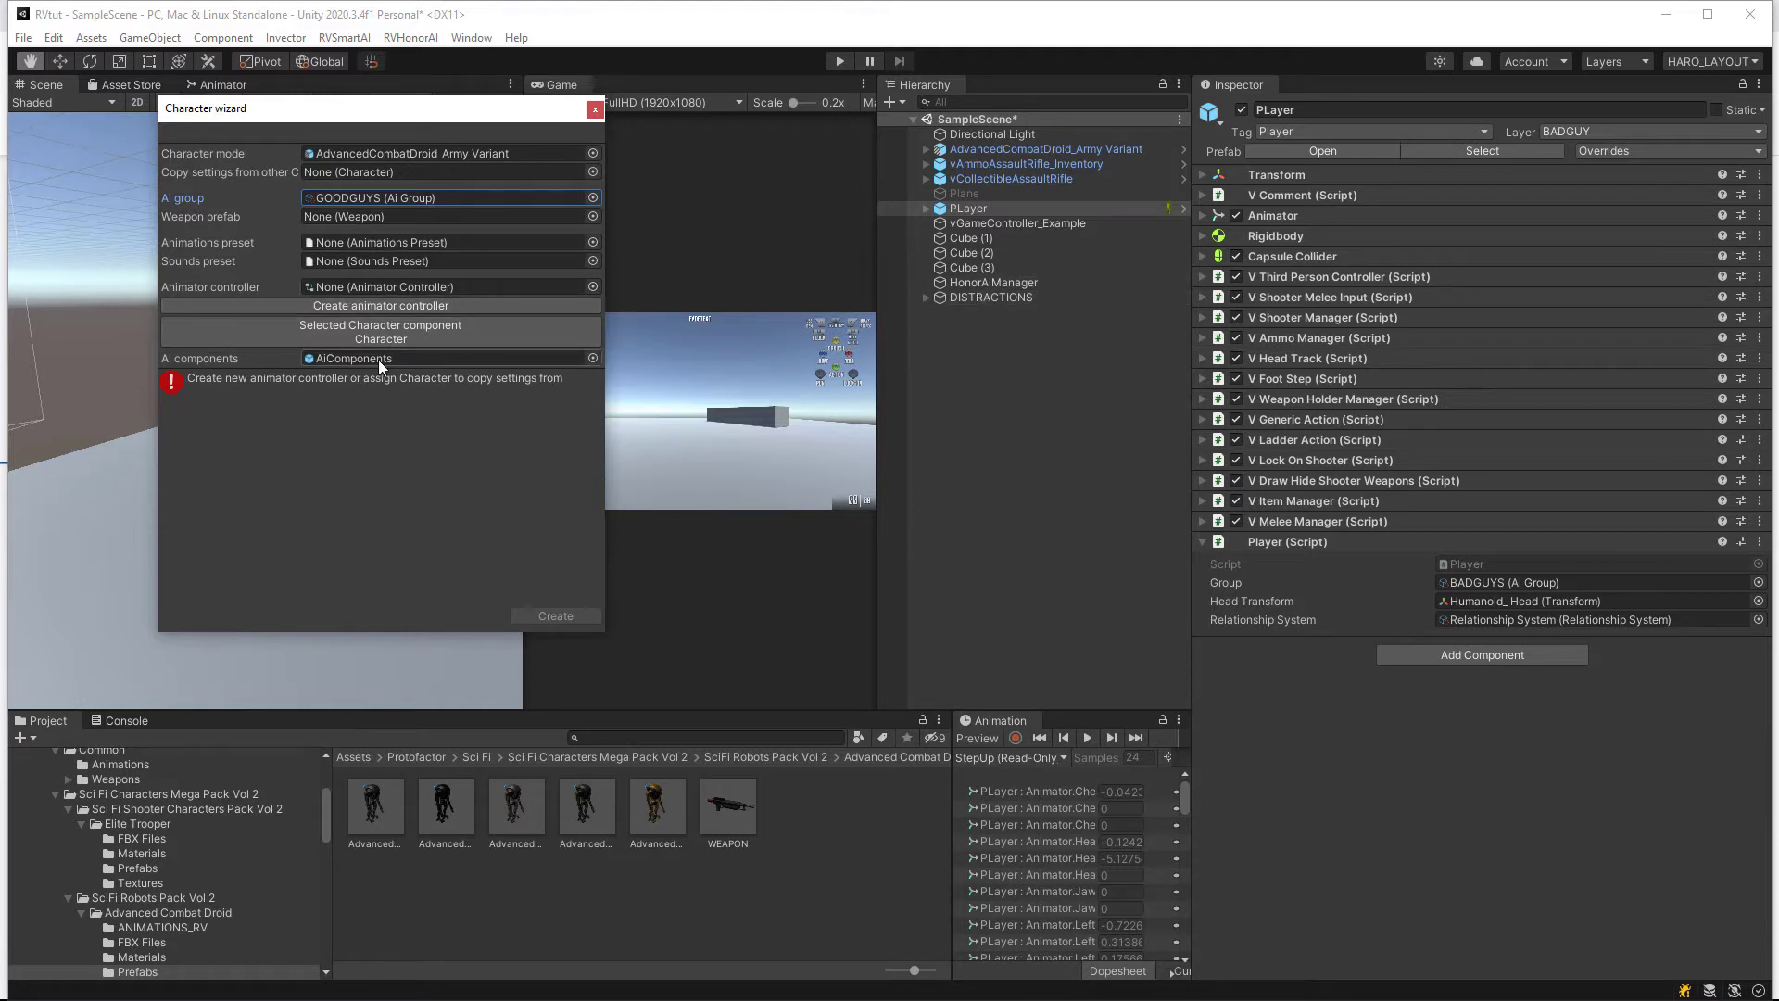
Step: Create a new animator controller for the character, saved as ShootingAIController in the RVModules/Animations folder
click(371, 305)
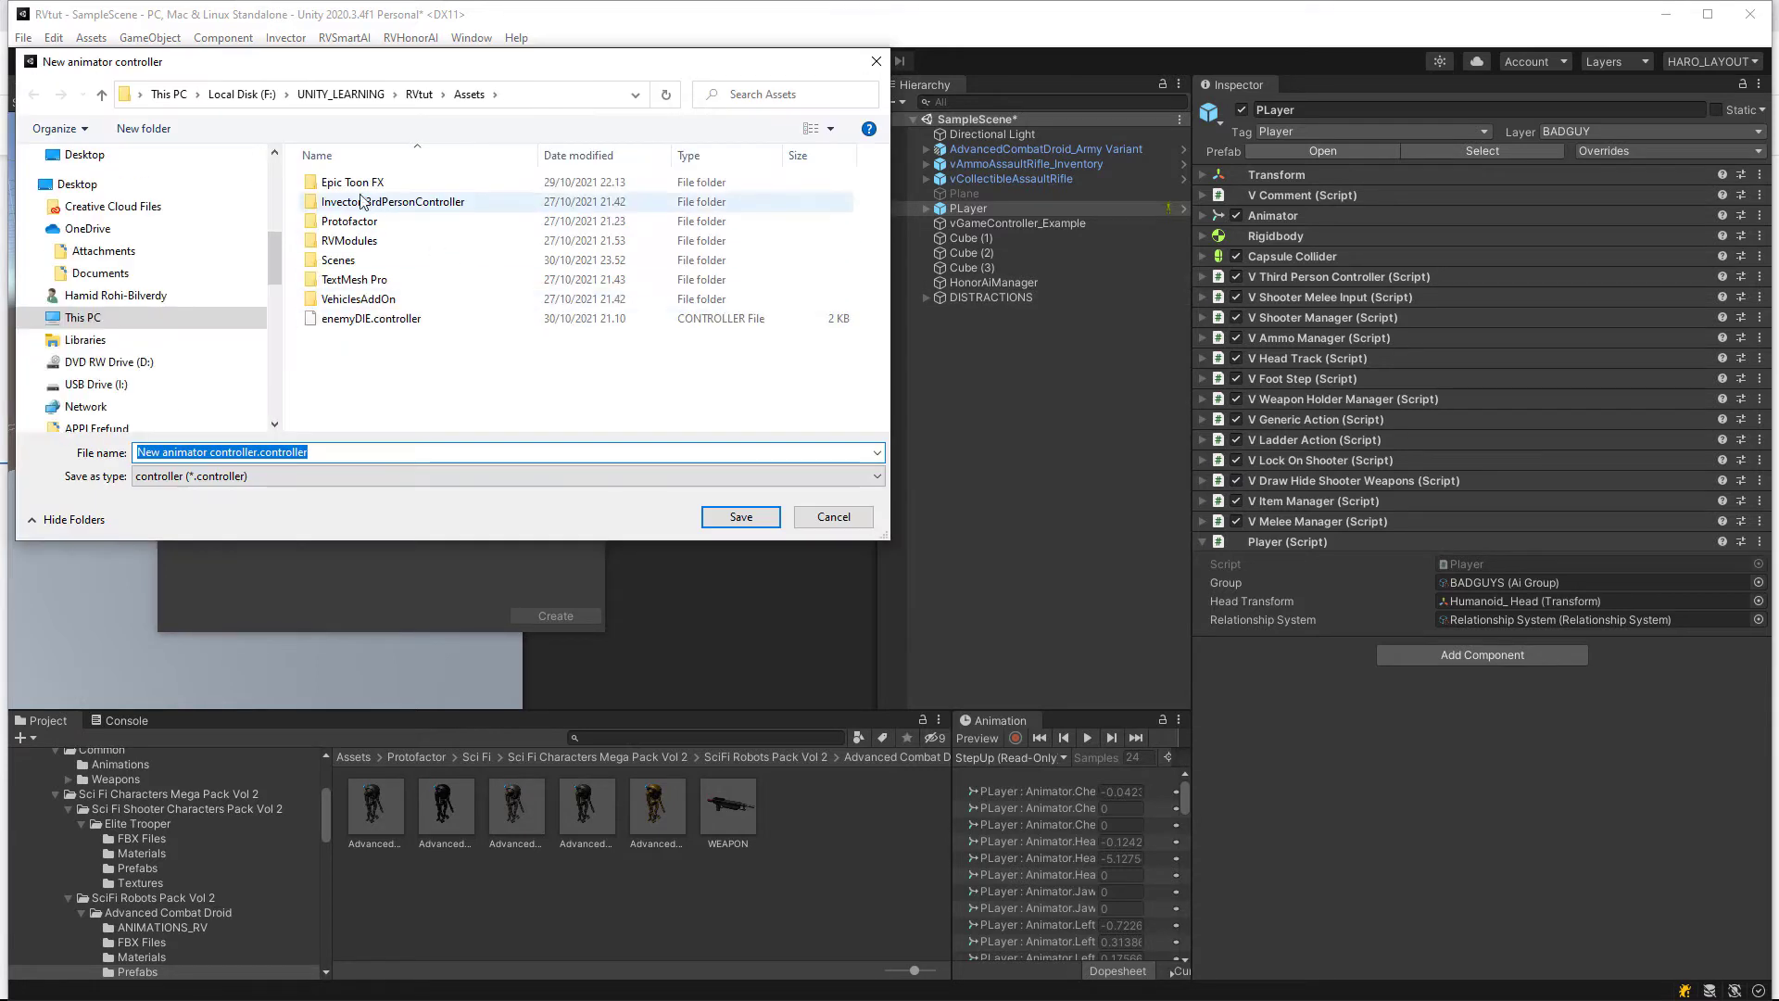
double_click(349, 240)
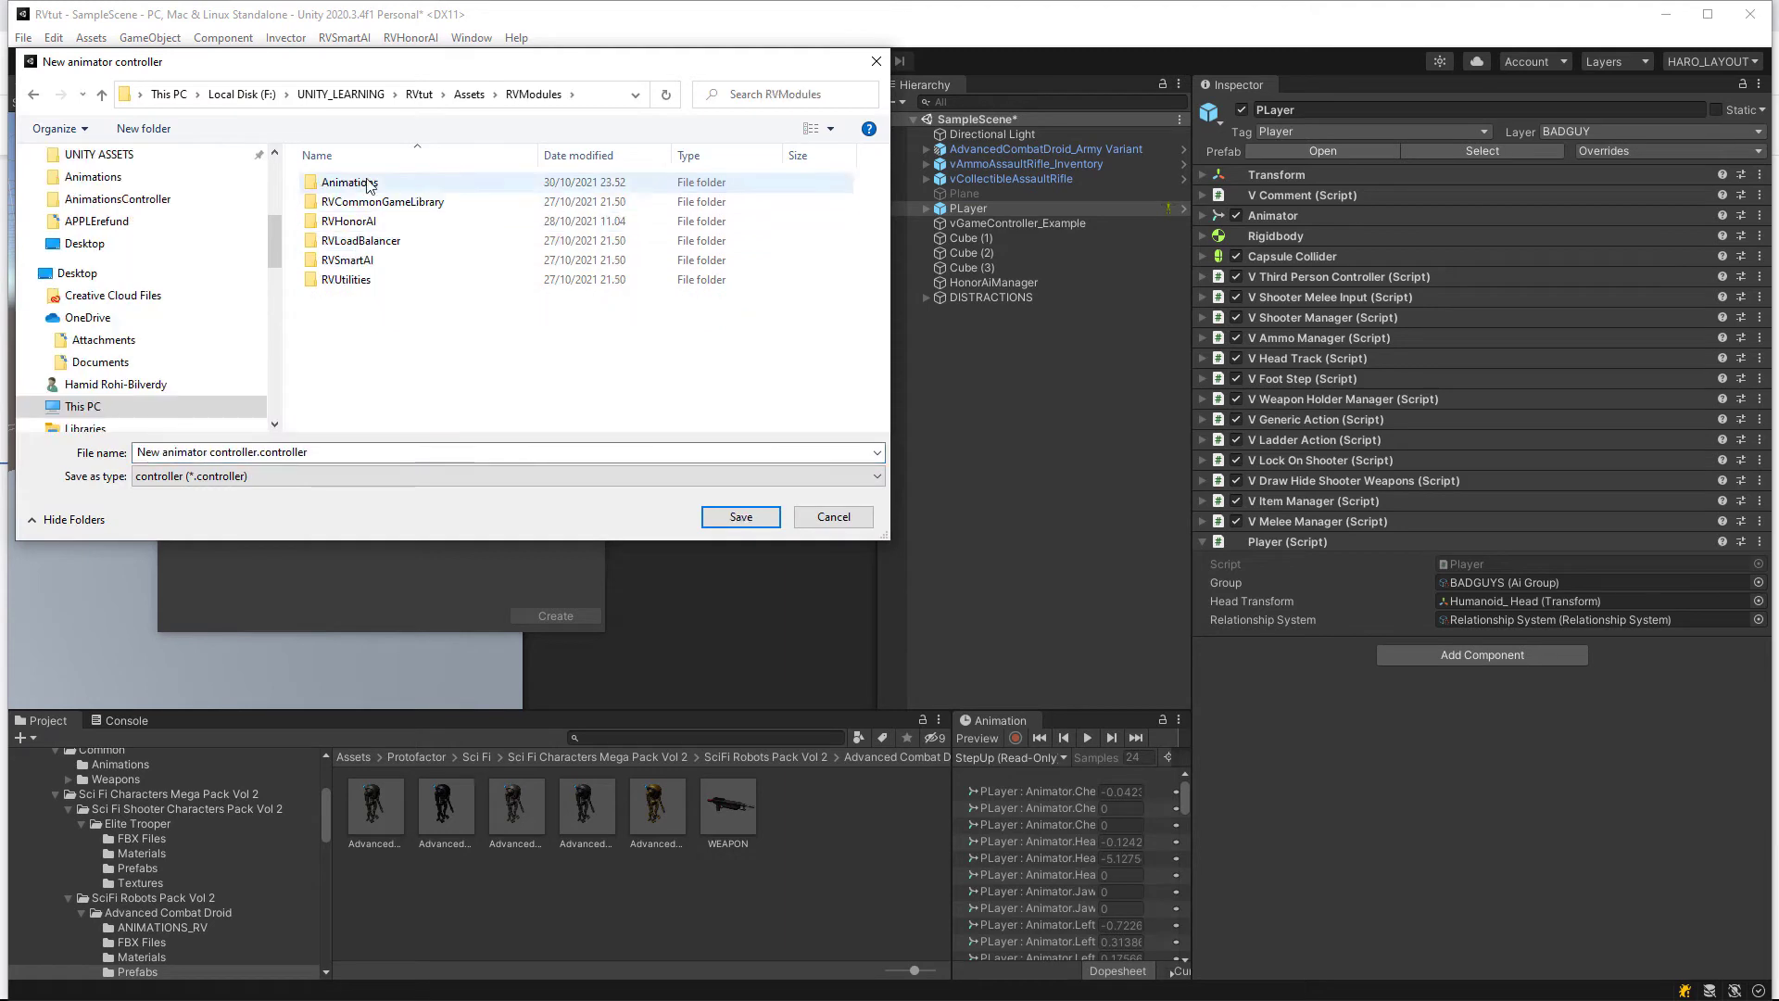
double_click(365, 184)
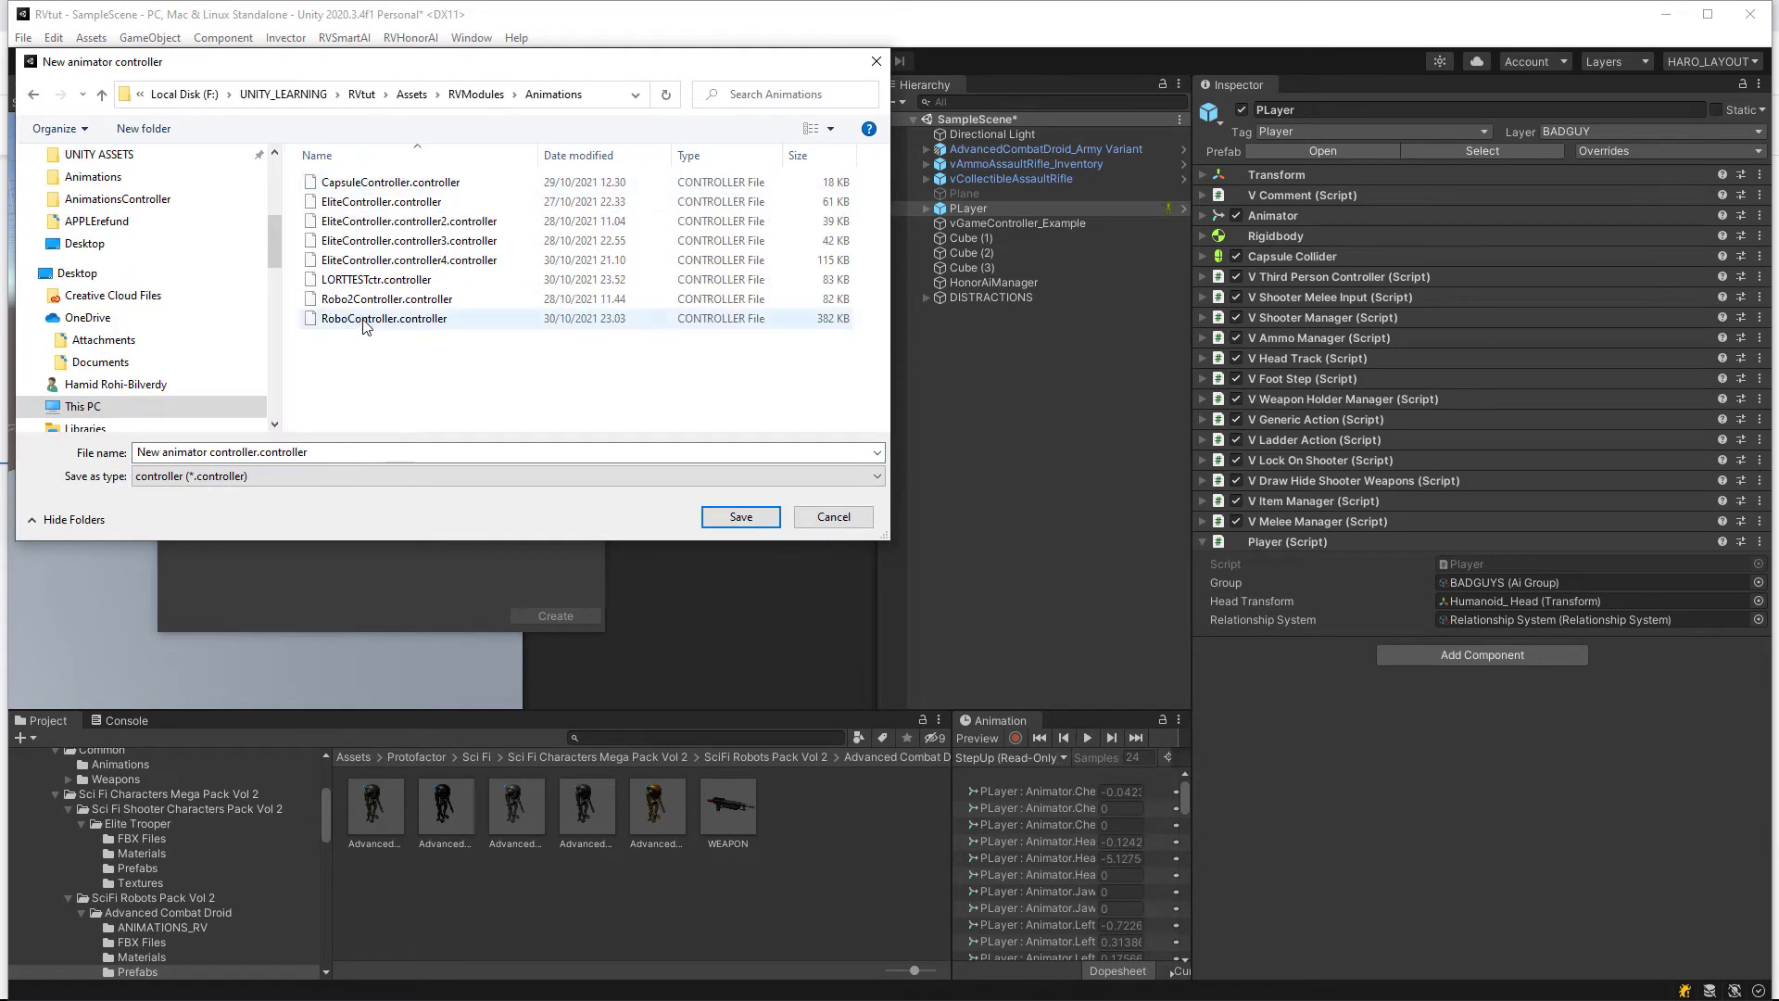
click(376, 320)
click(287, 454)
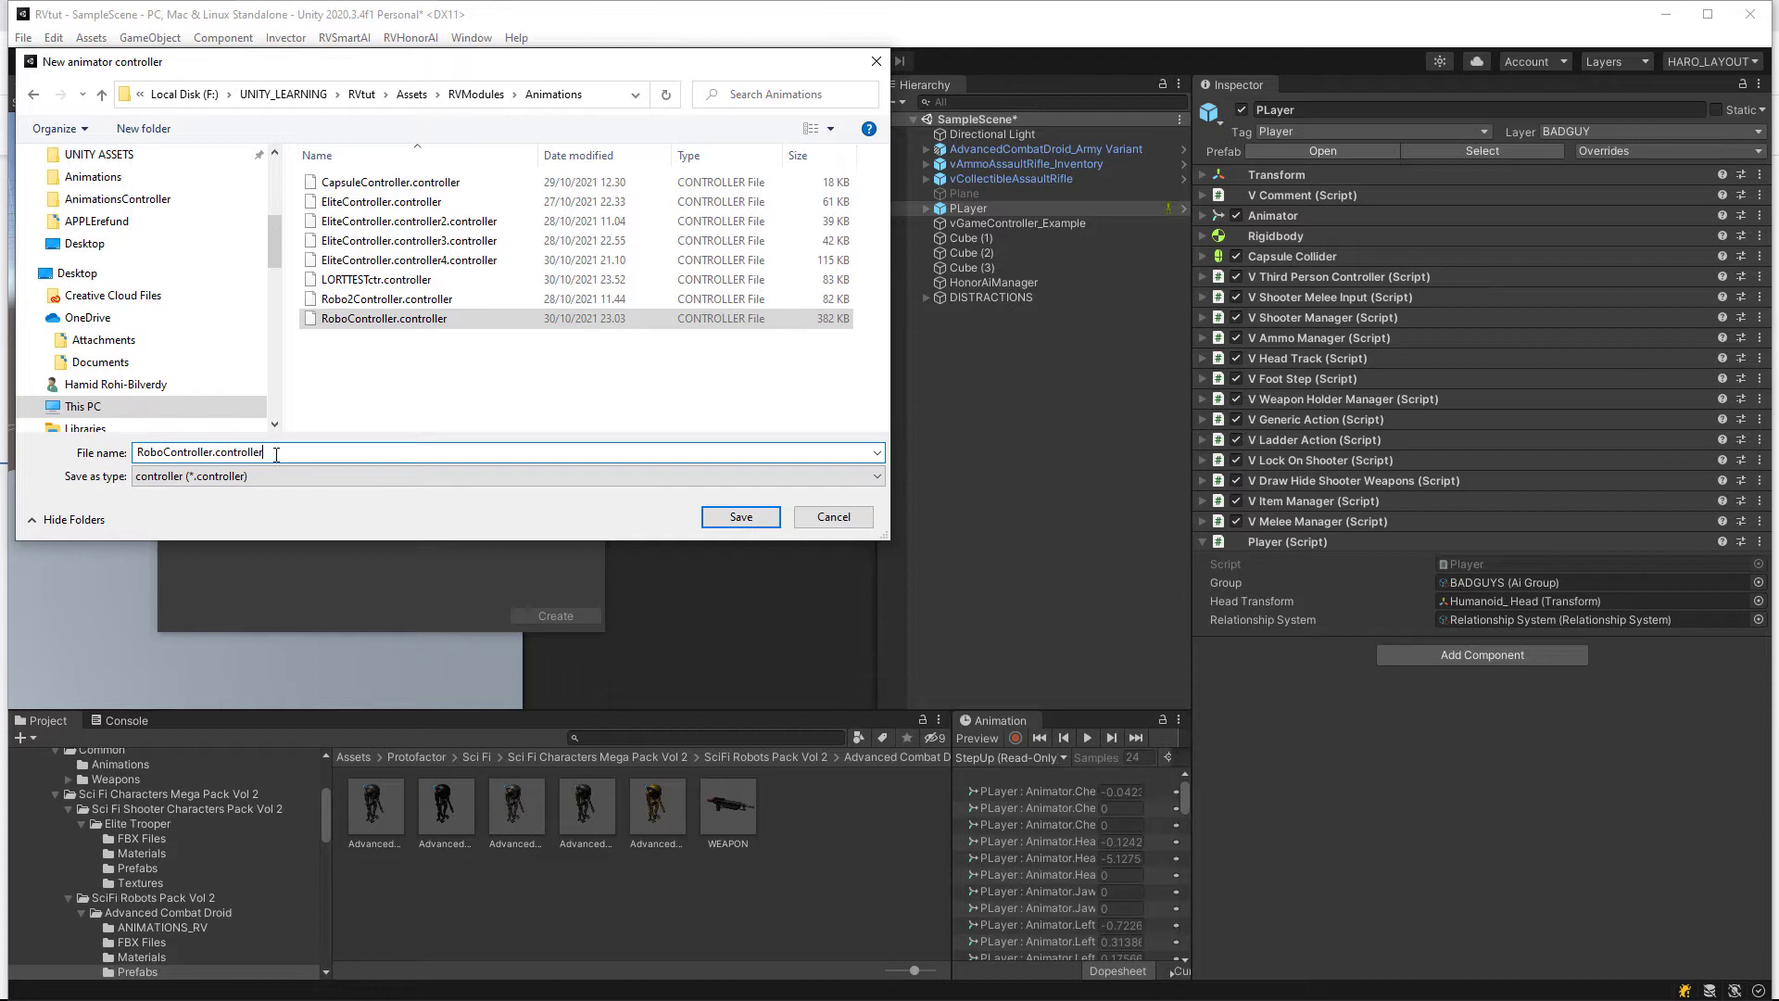
text(Shoot)
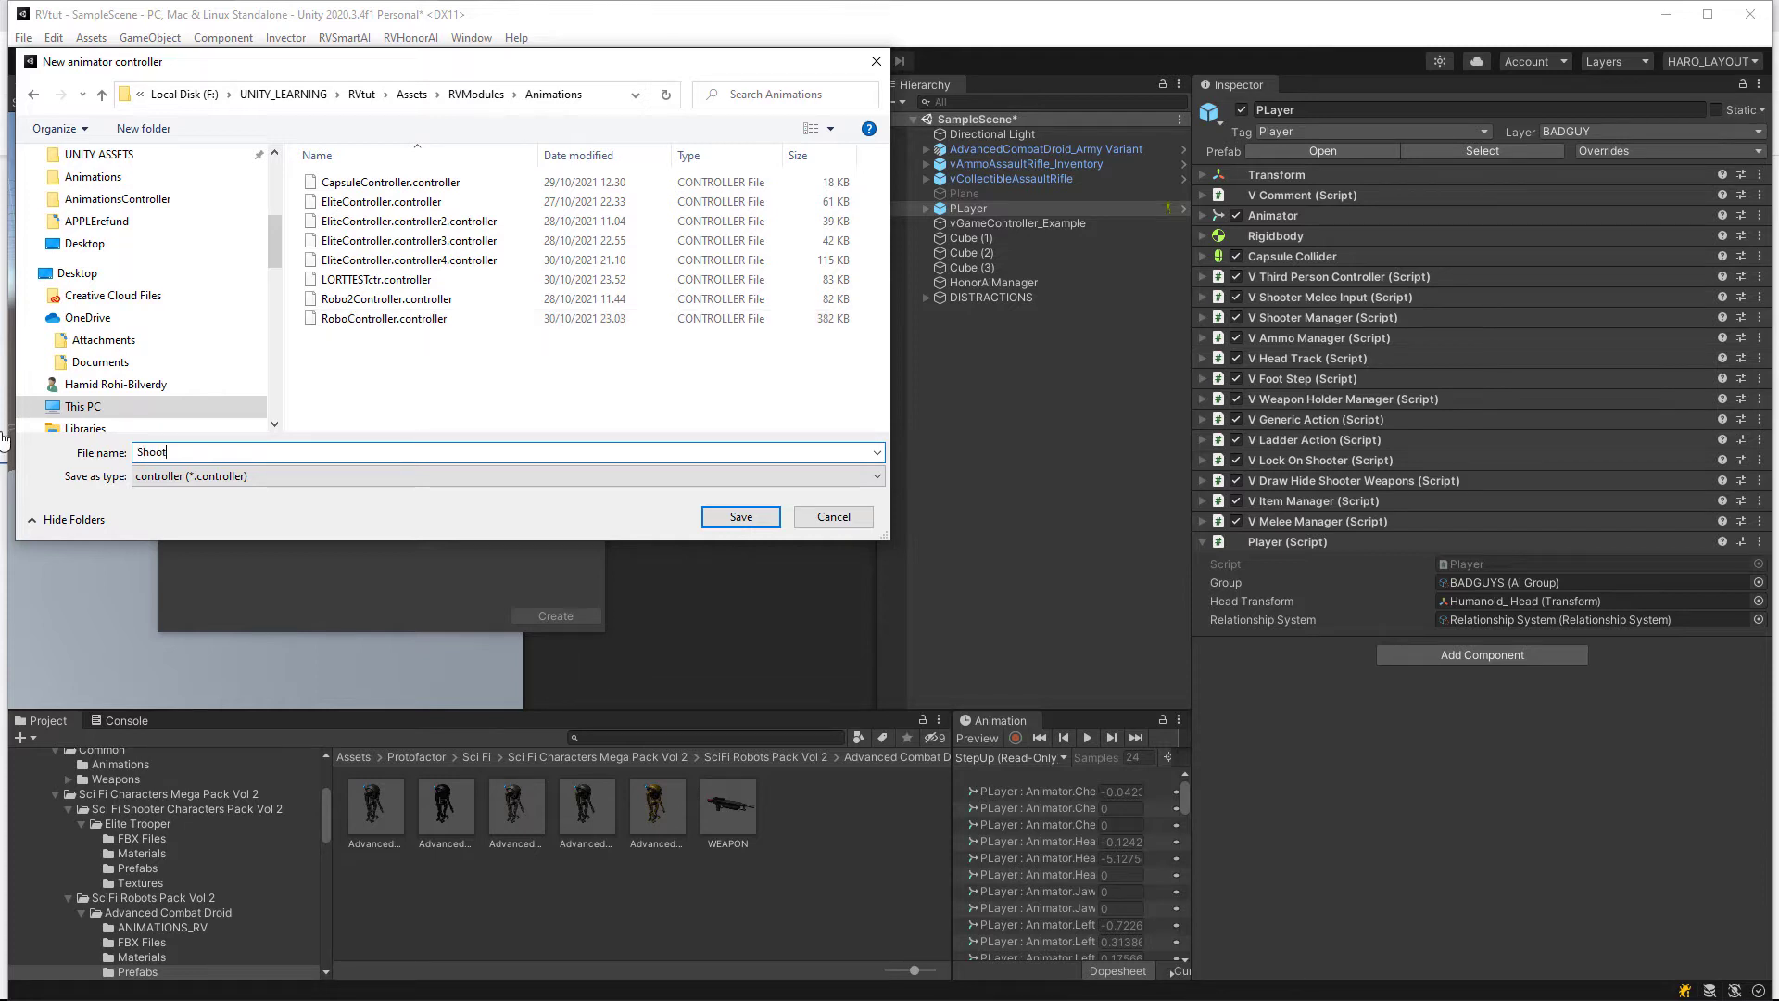
text(ingAICont)
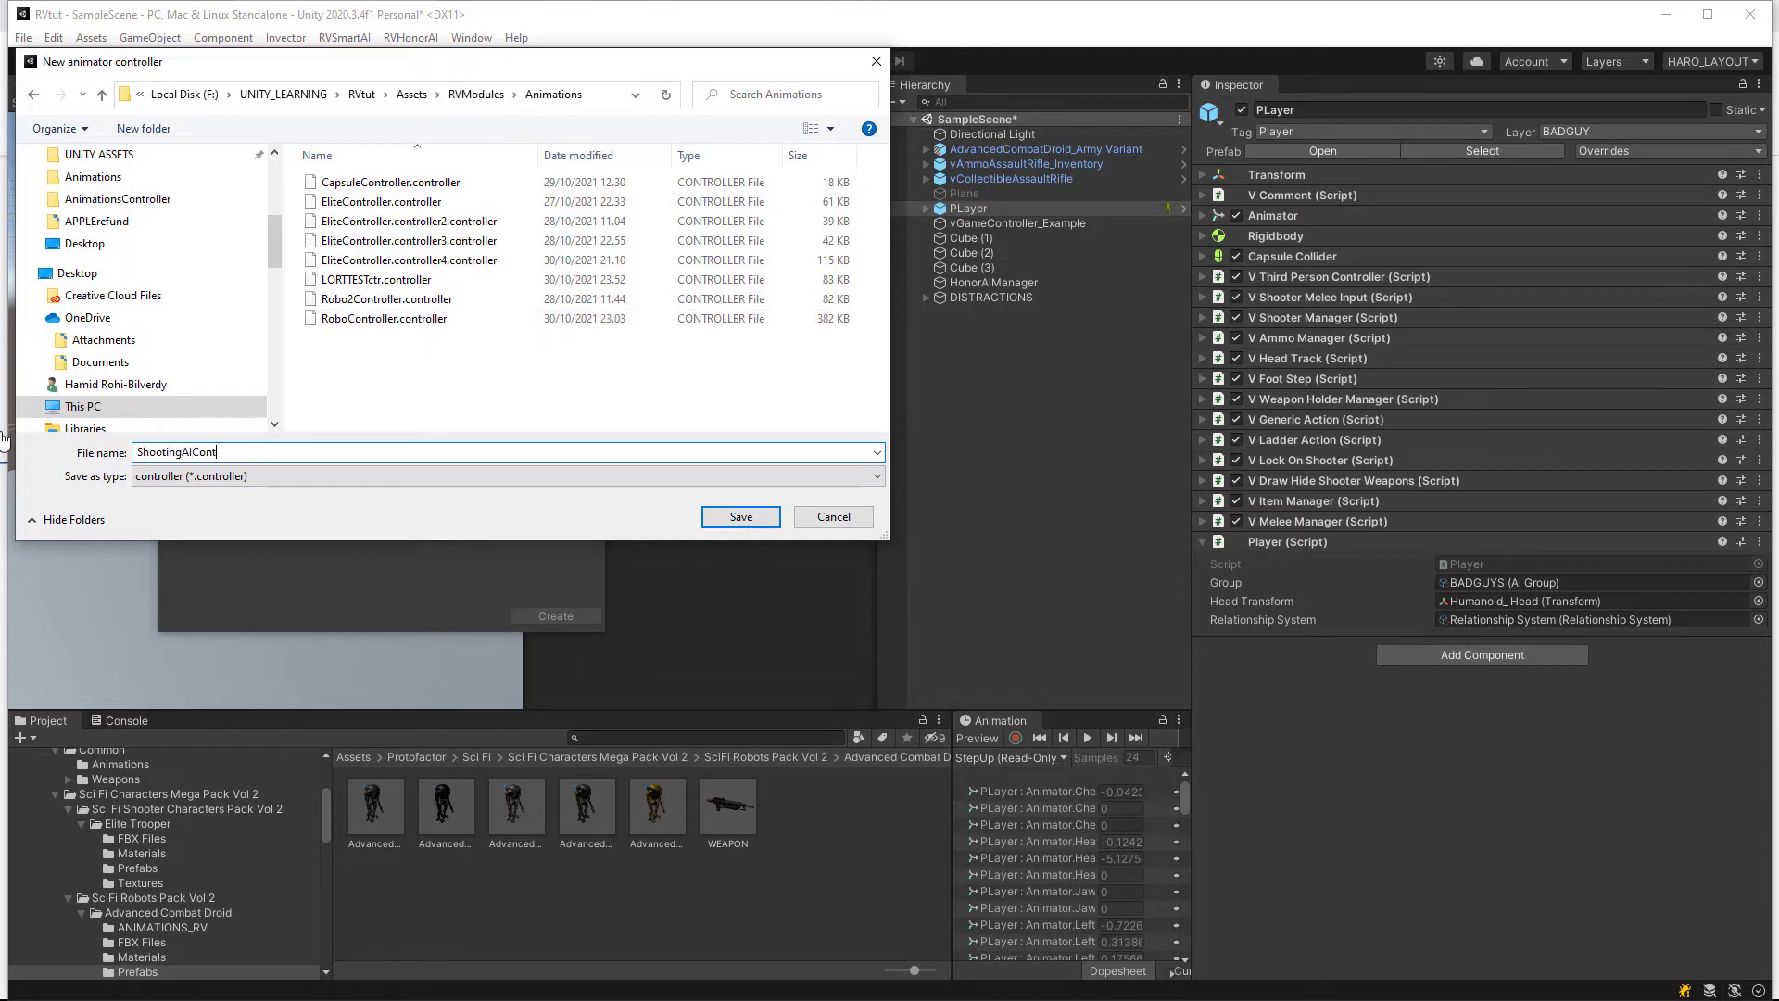
text(roller)
click(741, 516)
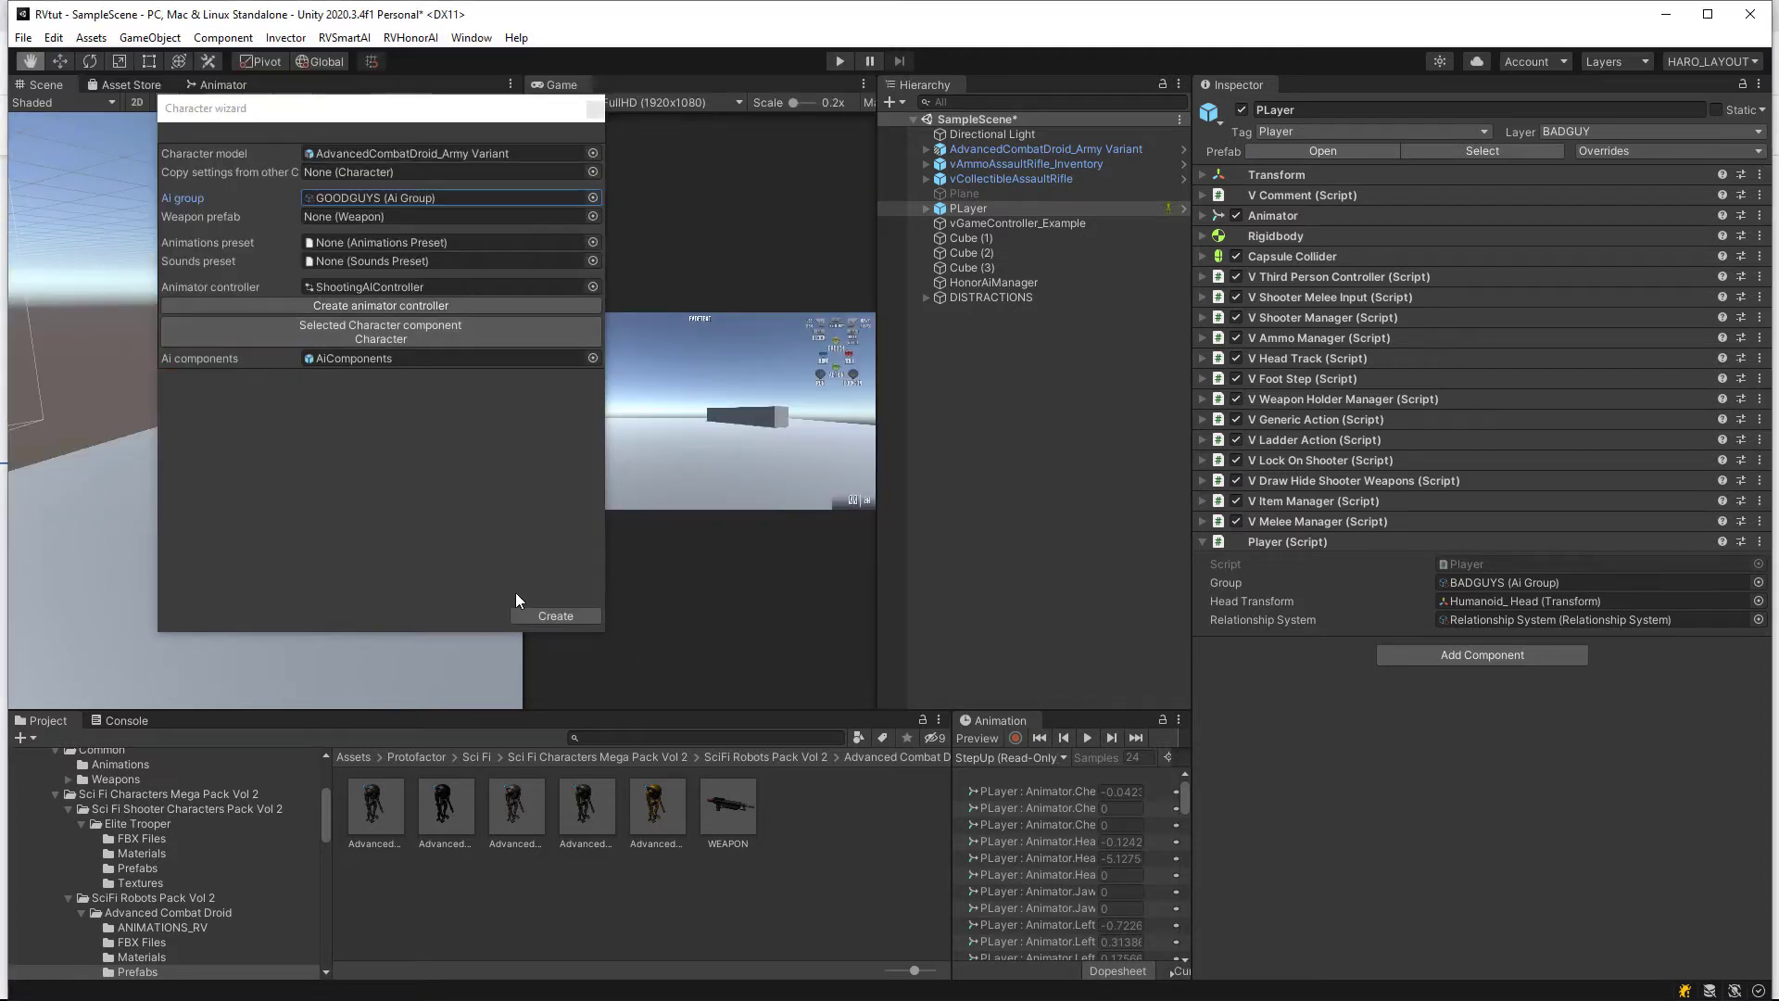
Step: Create the character from the wizard settings and delete the original AdvancedCombatDroid_Army Variant that lacks the Character script
click(537, 616)
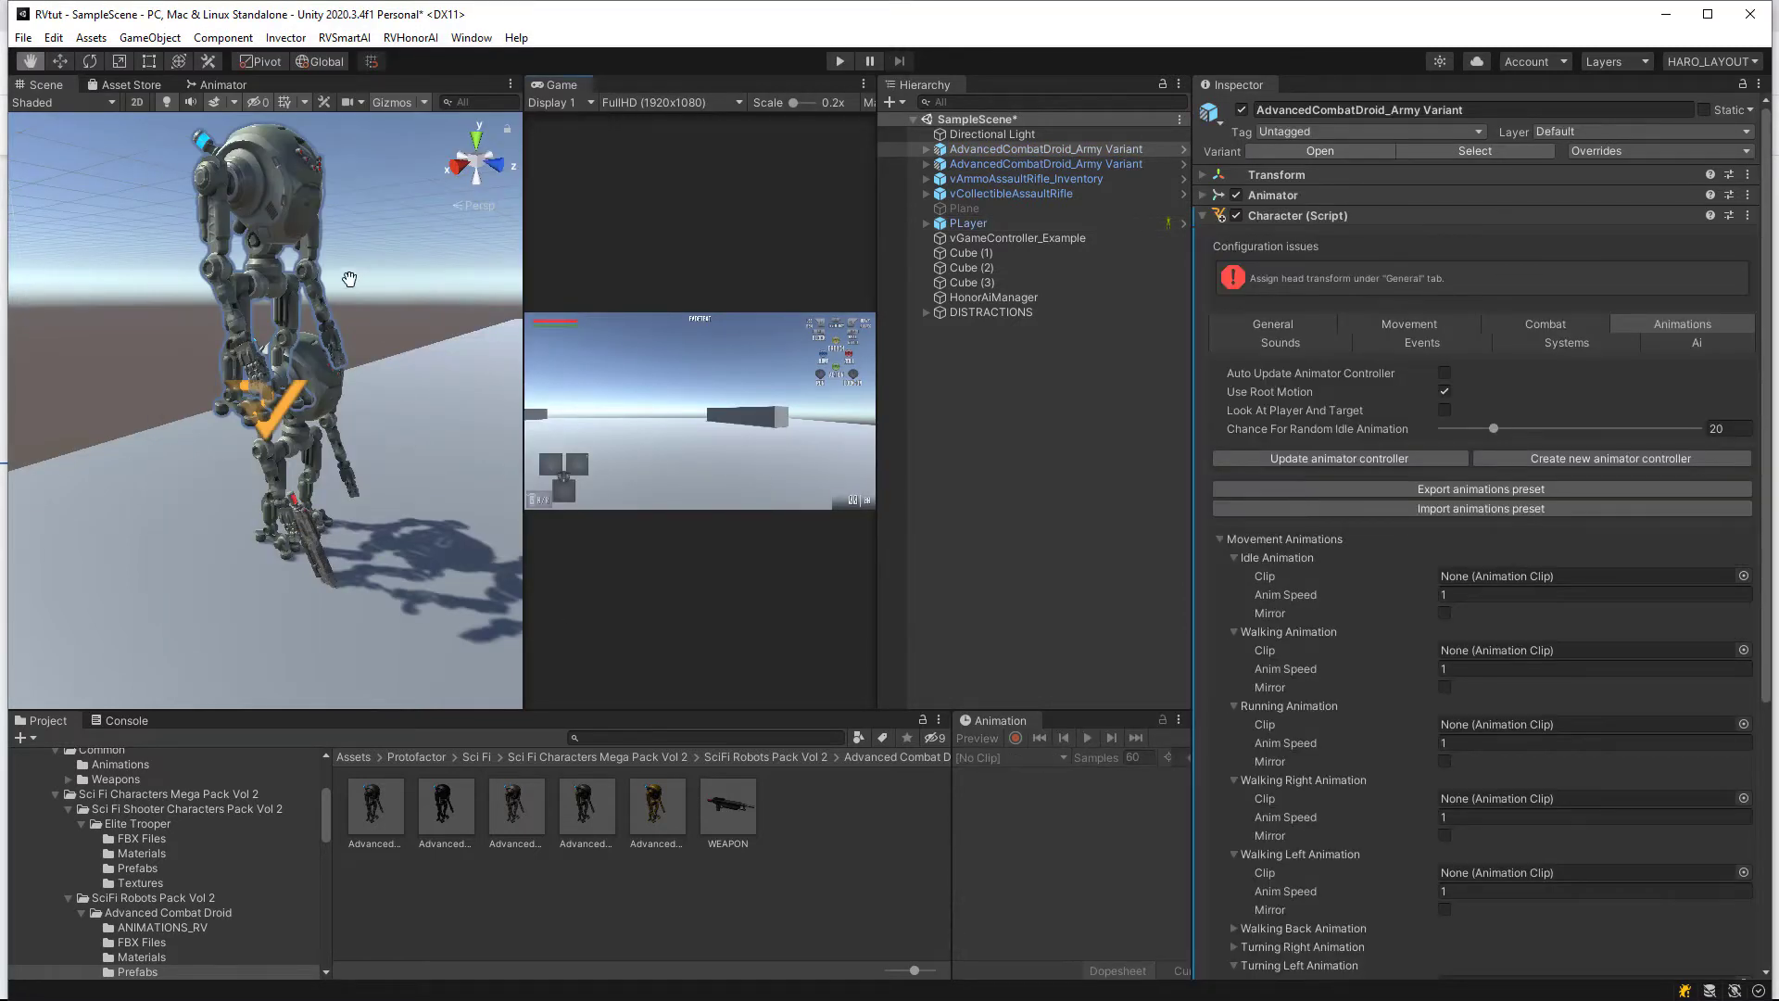
click(1031, 167)
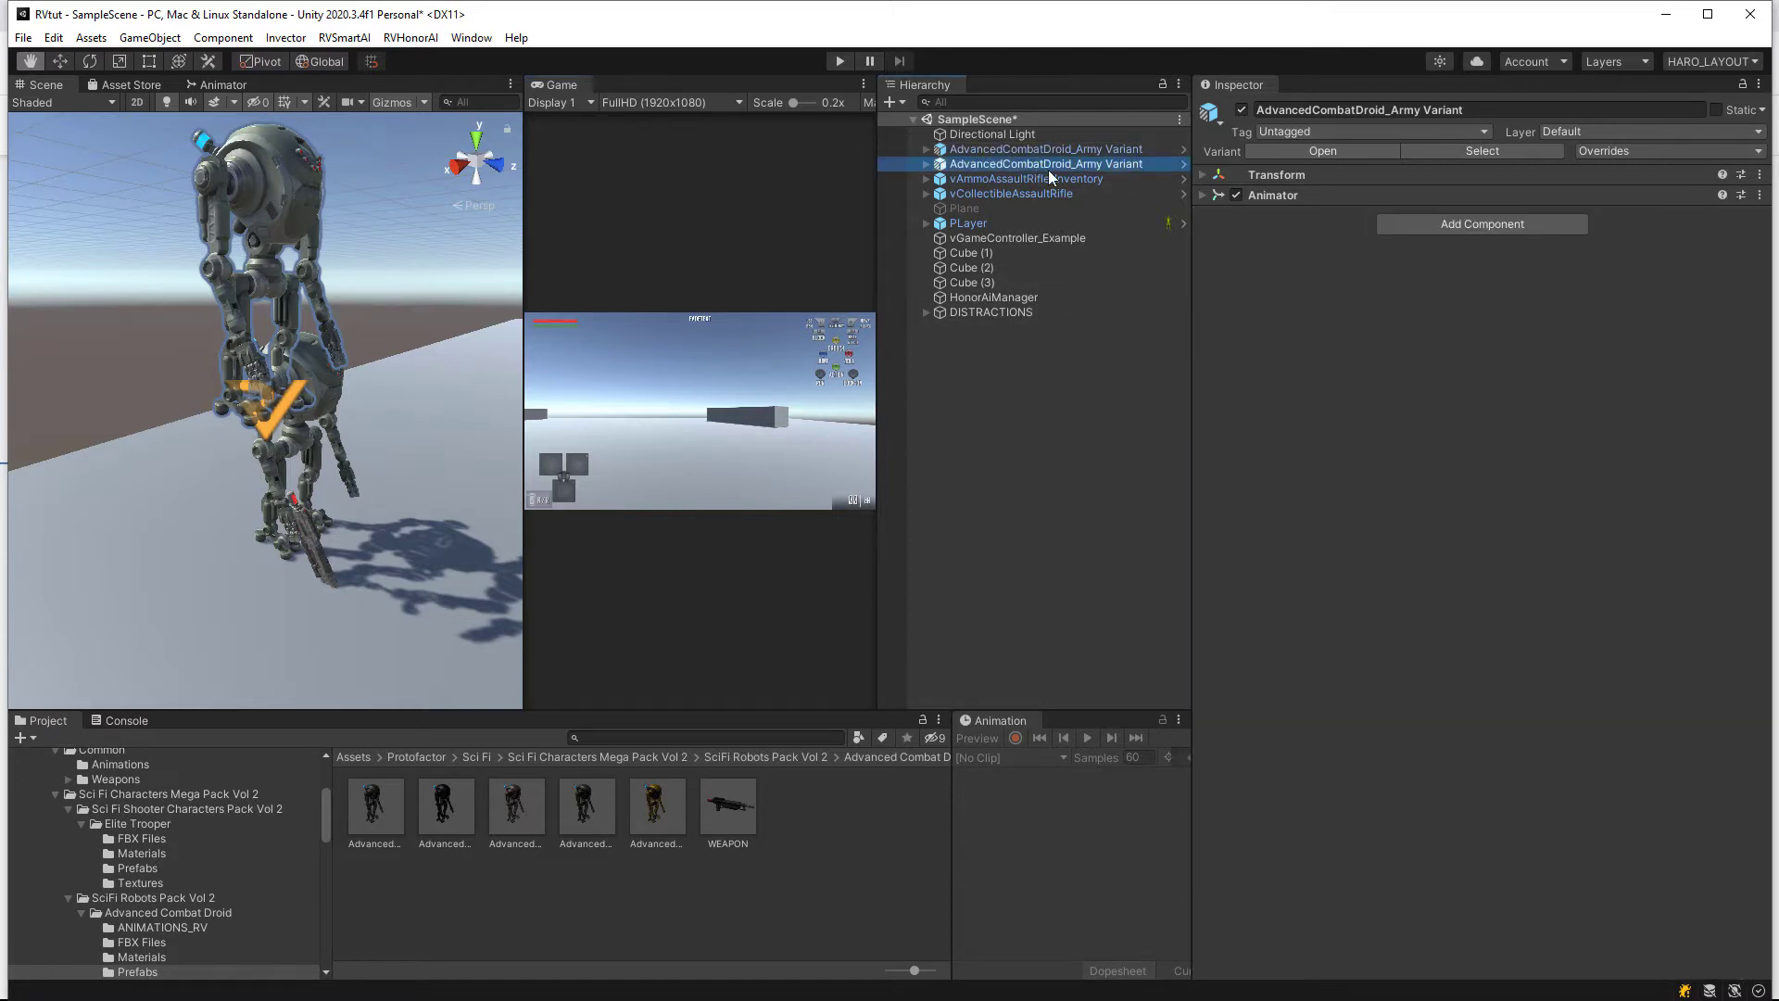
key(Delete)
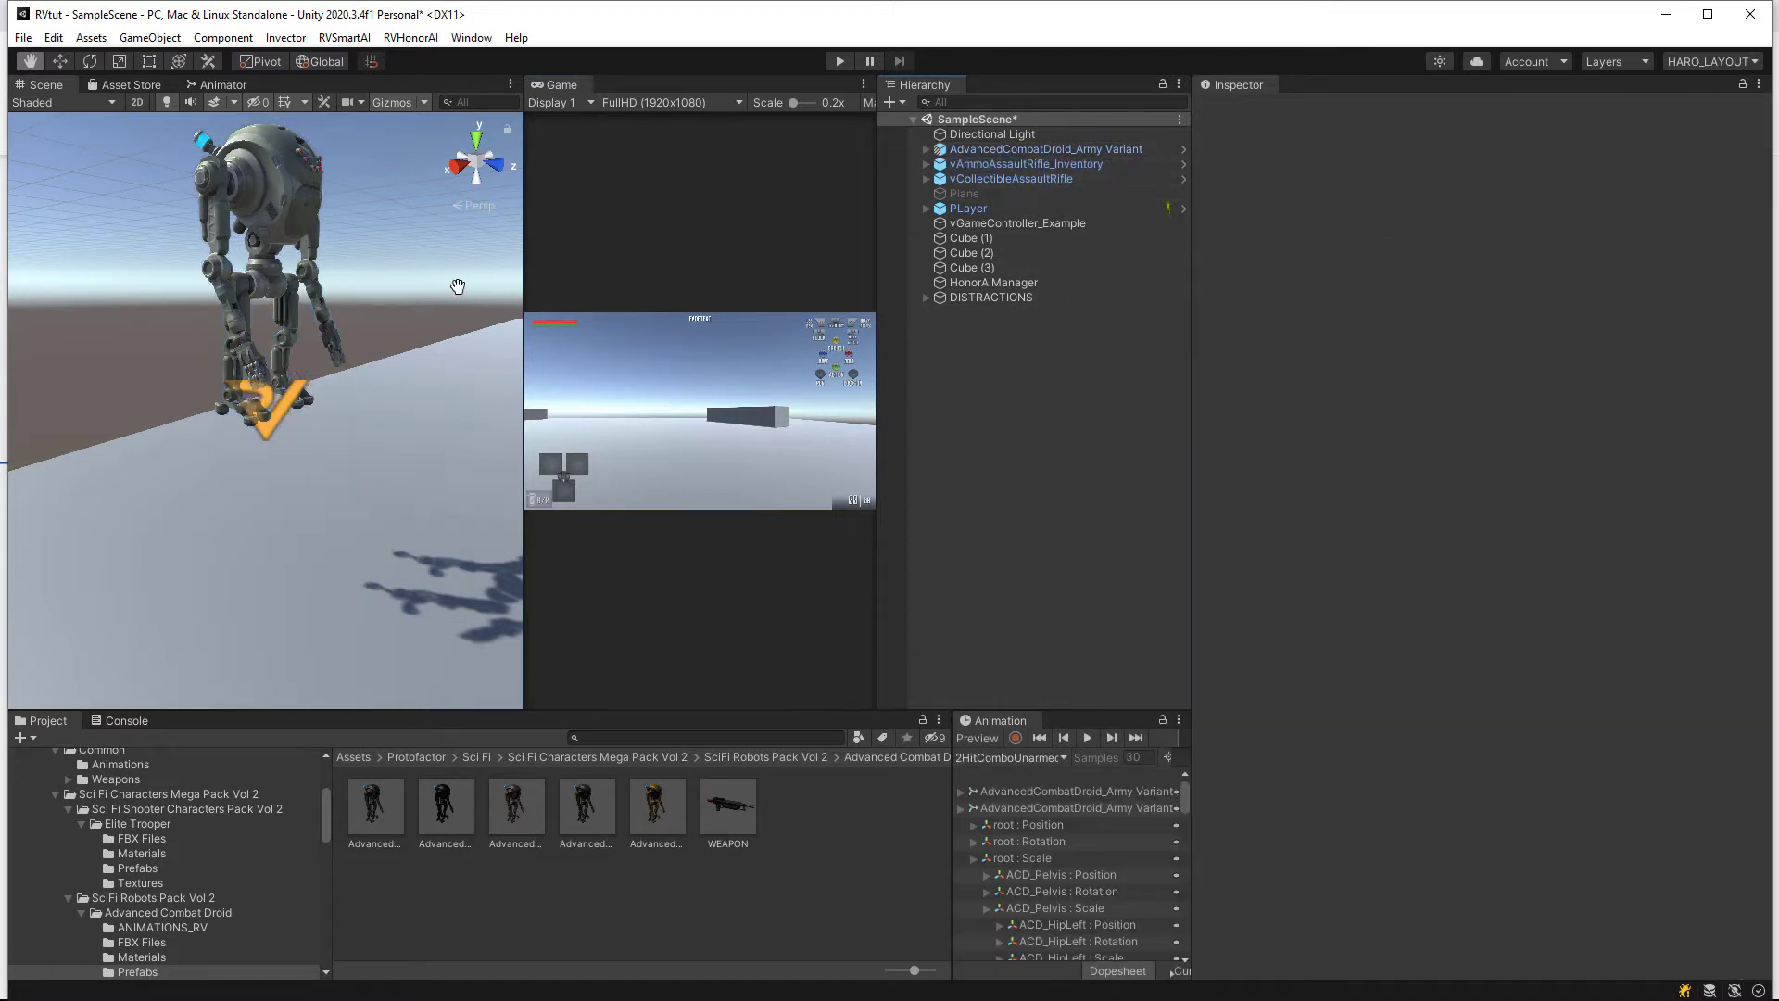
Step: Rename the new droid character to ShootingAI
click(992, 151)
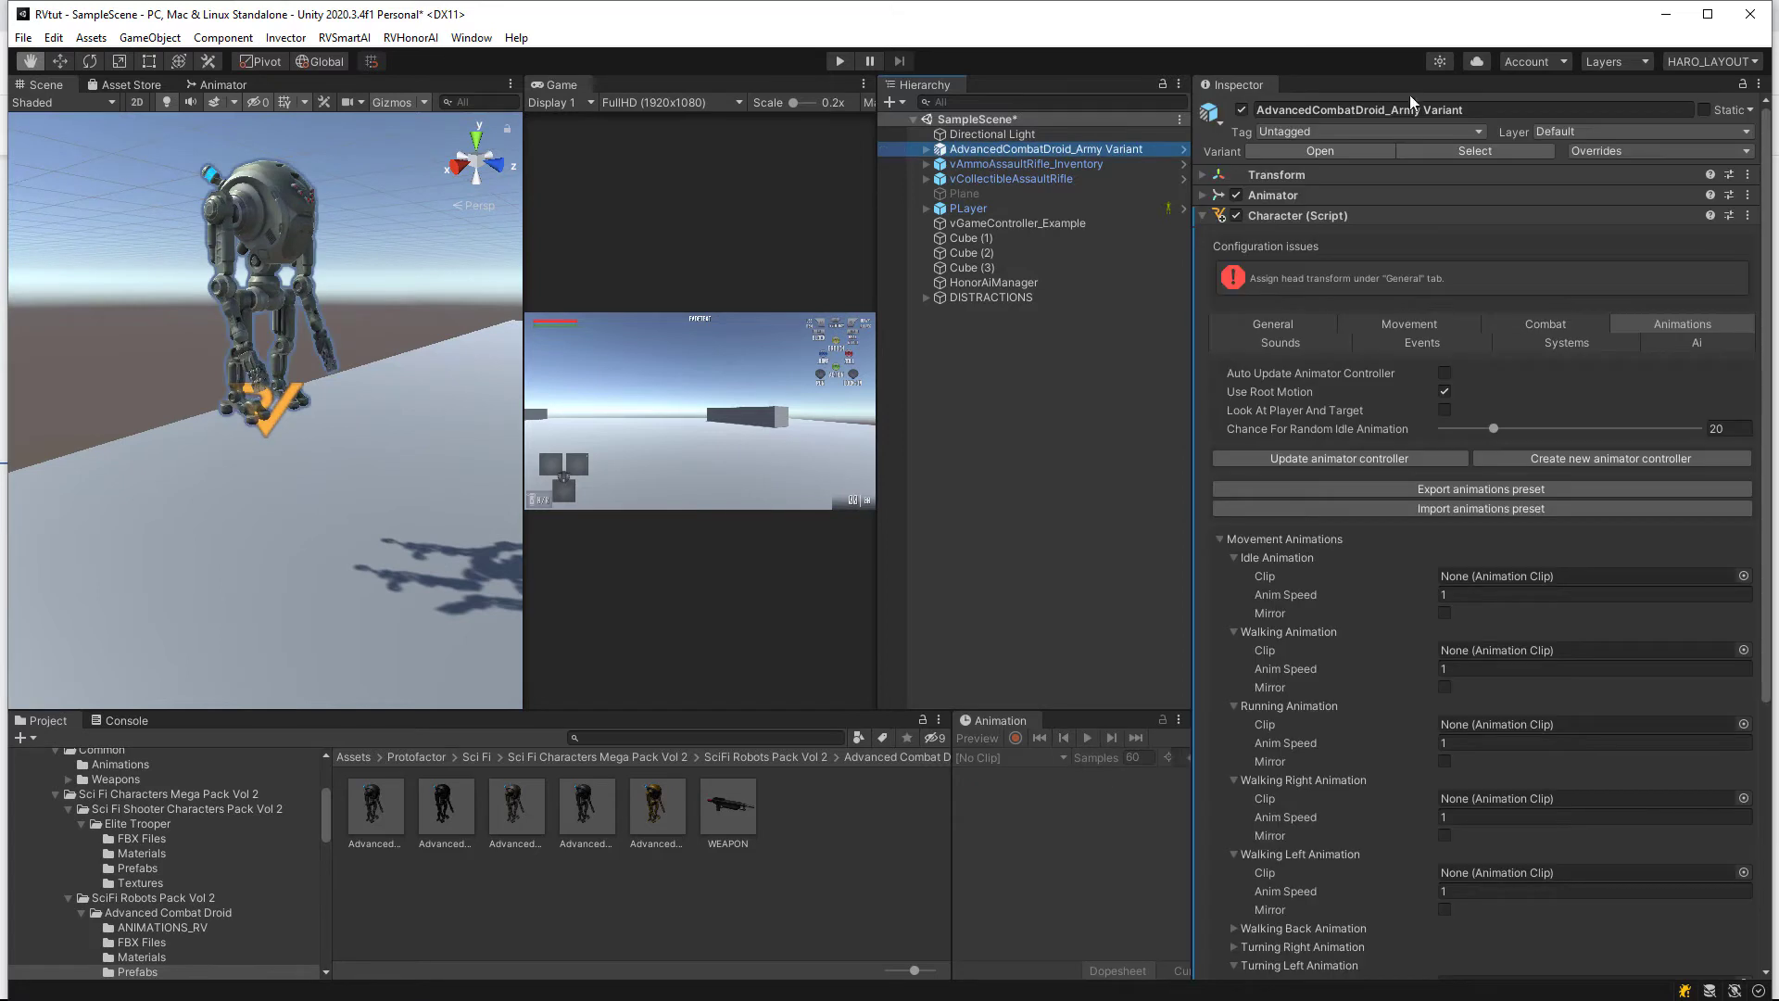
click(1464, 111)
text(Sh)
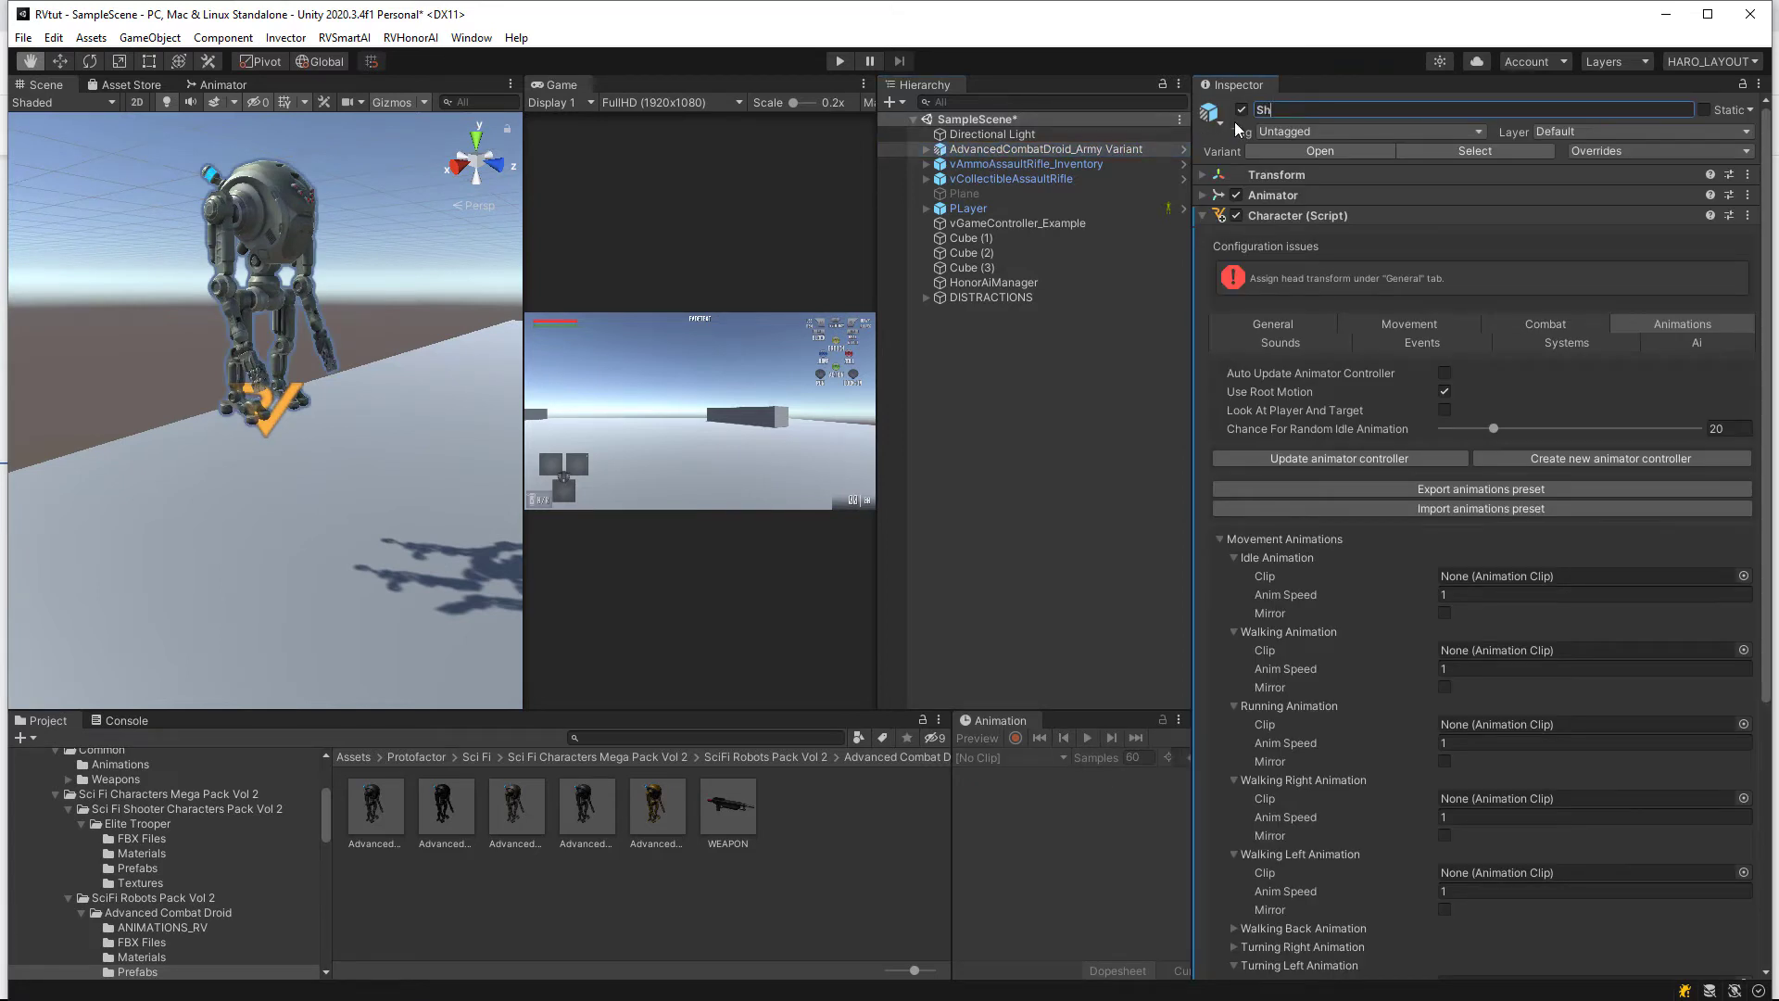
text(ootingAI)
key(Return)
Step: Set ShootingAI's layer to GOODGUY, applying the change to all its child objects
click(1580, 132)
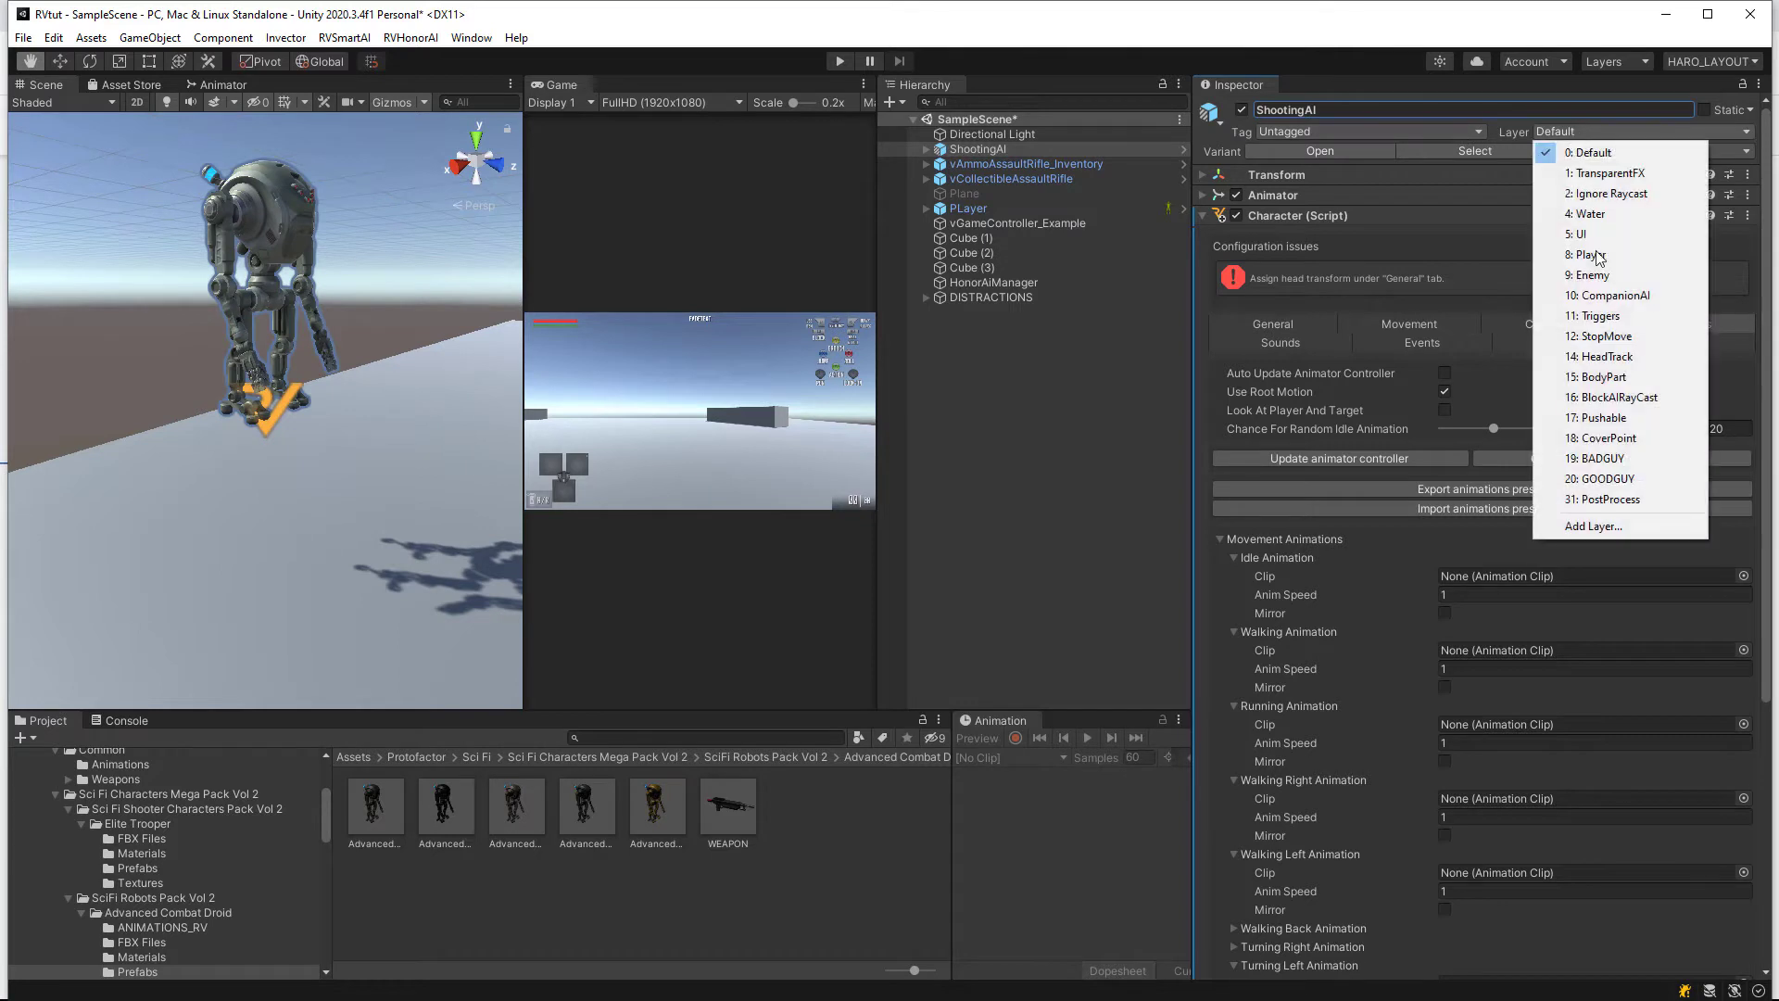
click(1629, 483)
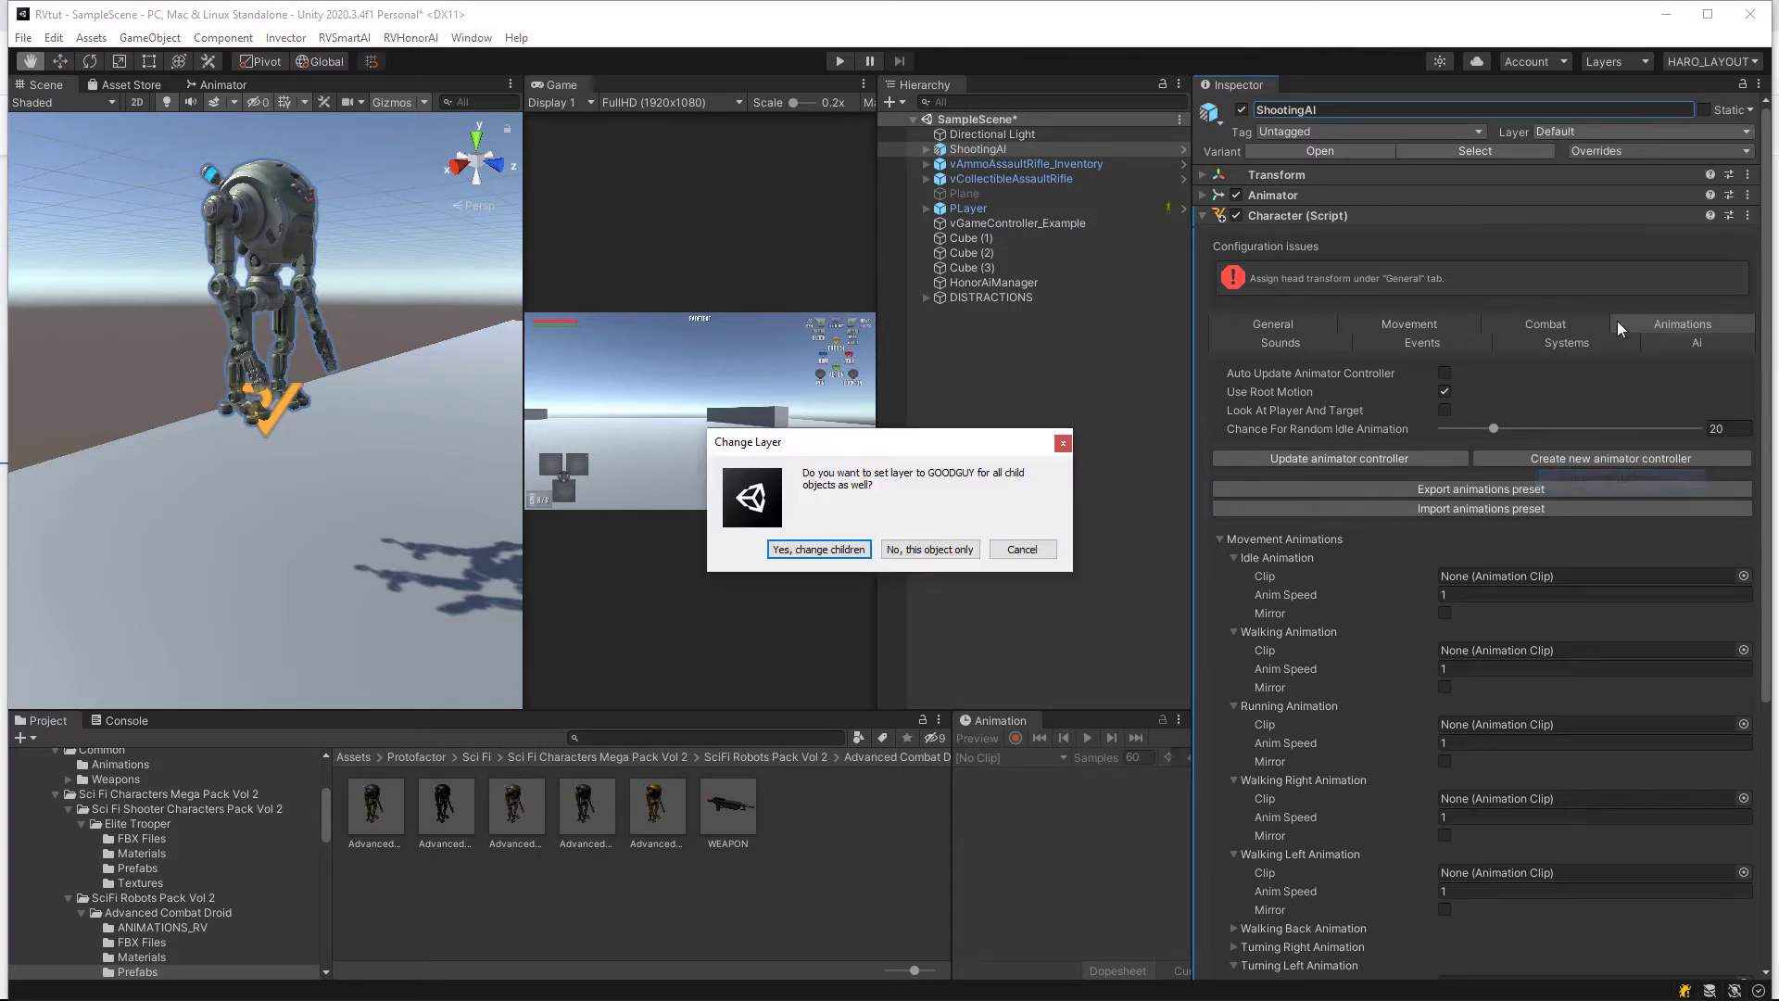
click(824, 556)
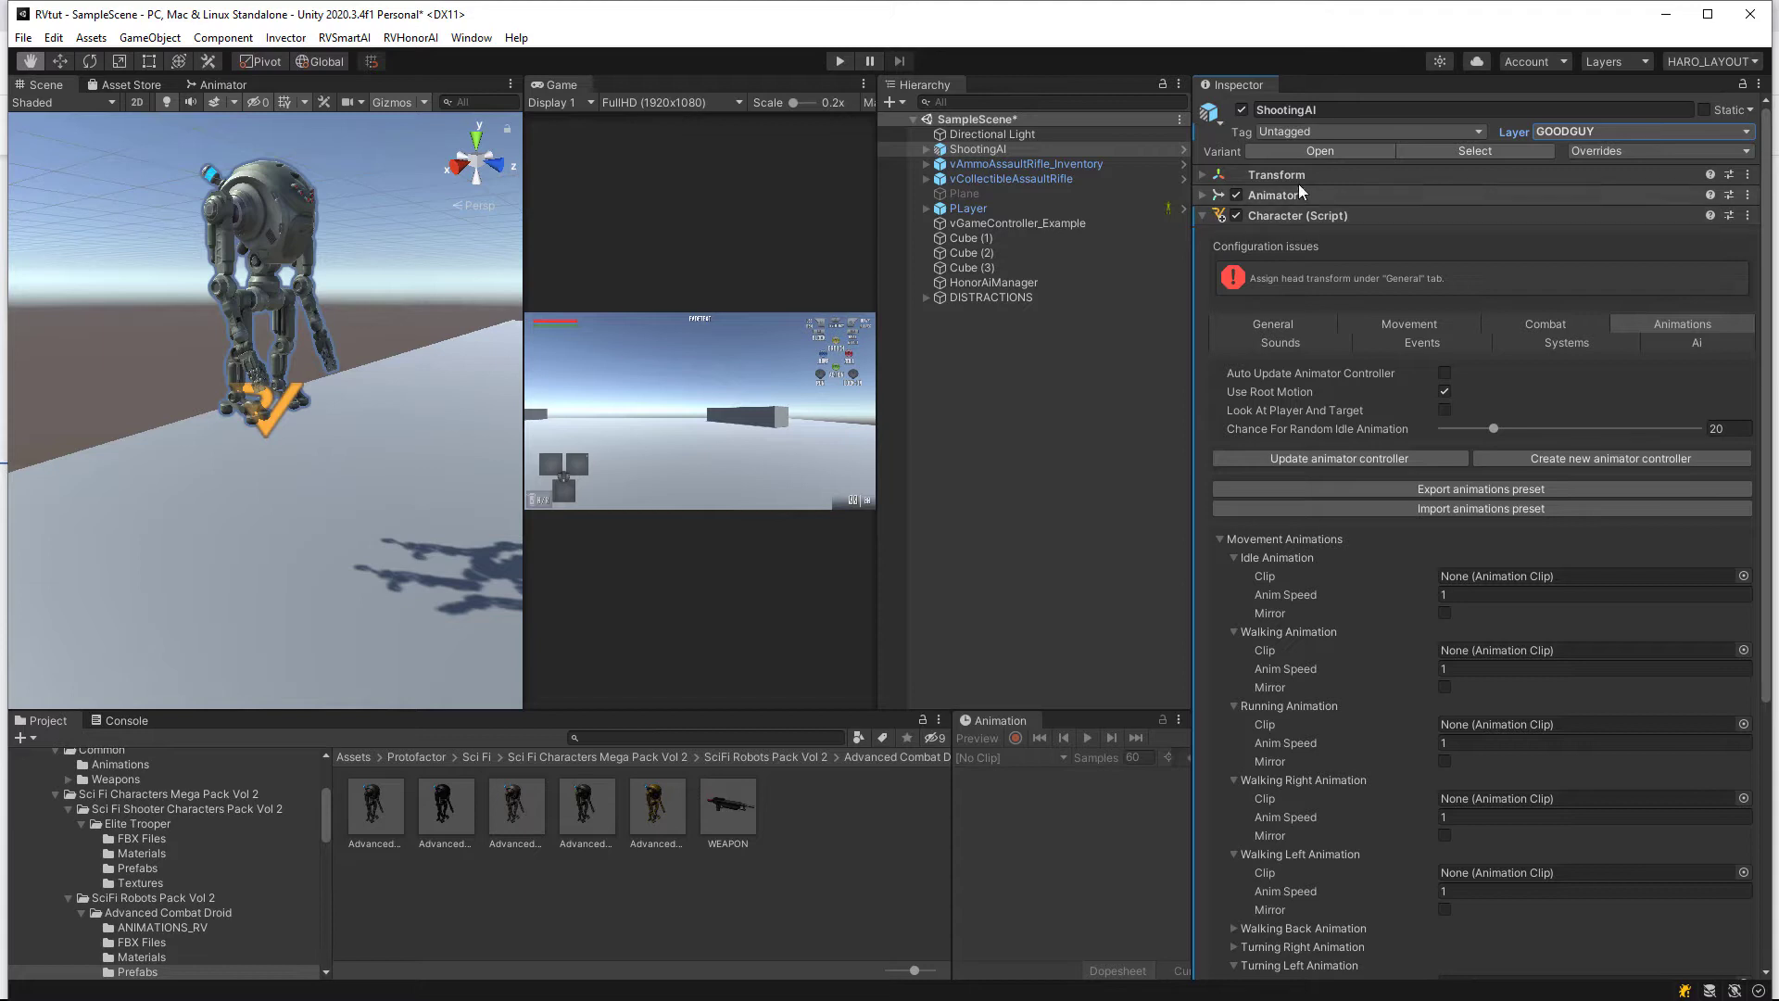
Step: View ShootingAI's AiComponents and expand its bone hierarchy through the spine and right arm down to ACD_HandRight
click(928, 150)
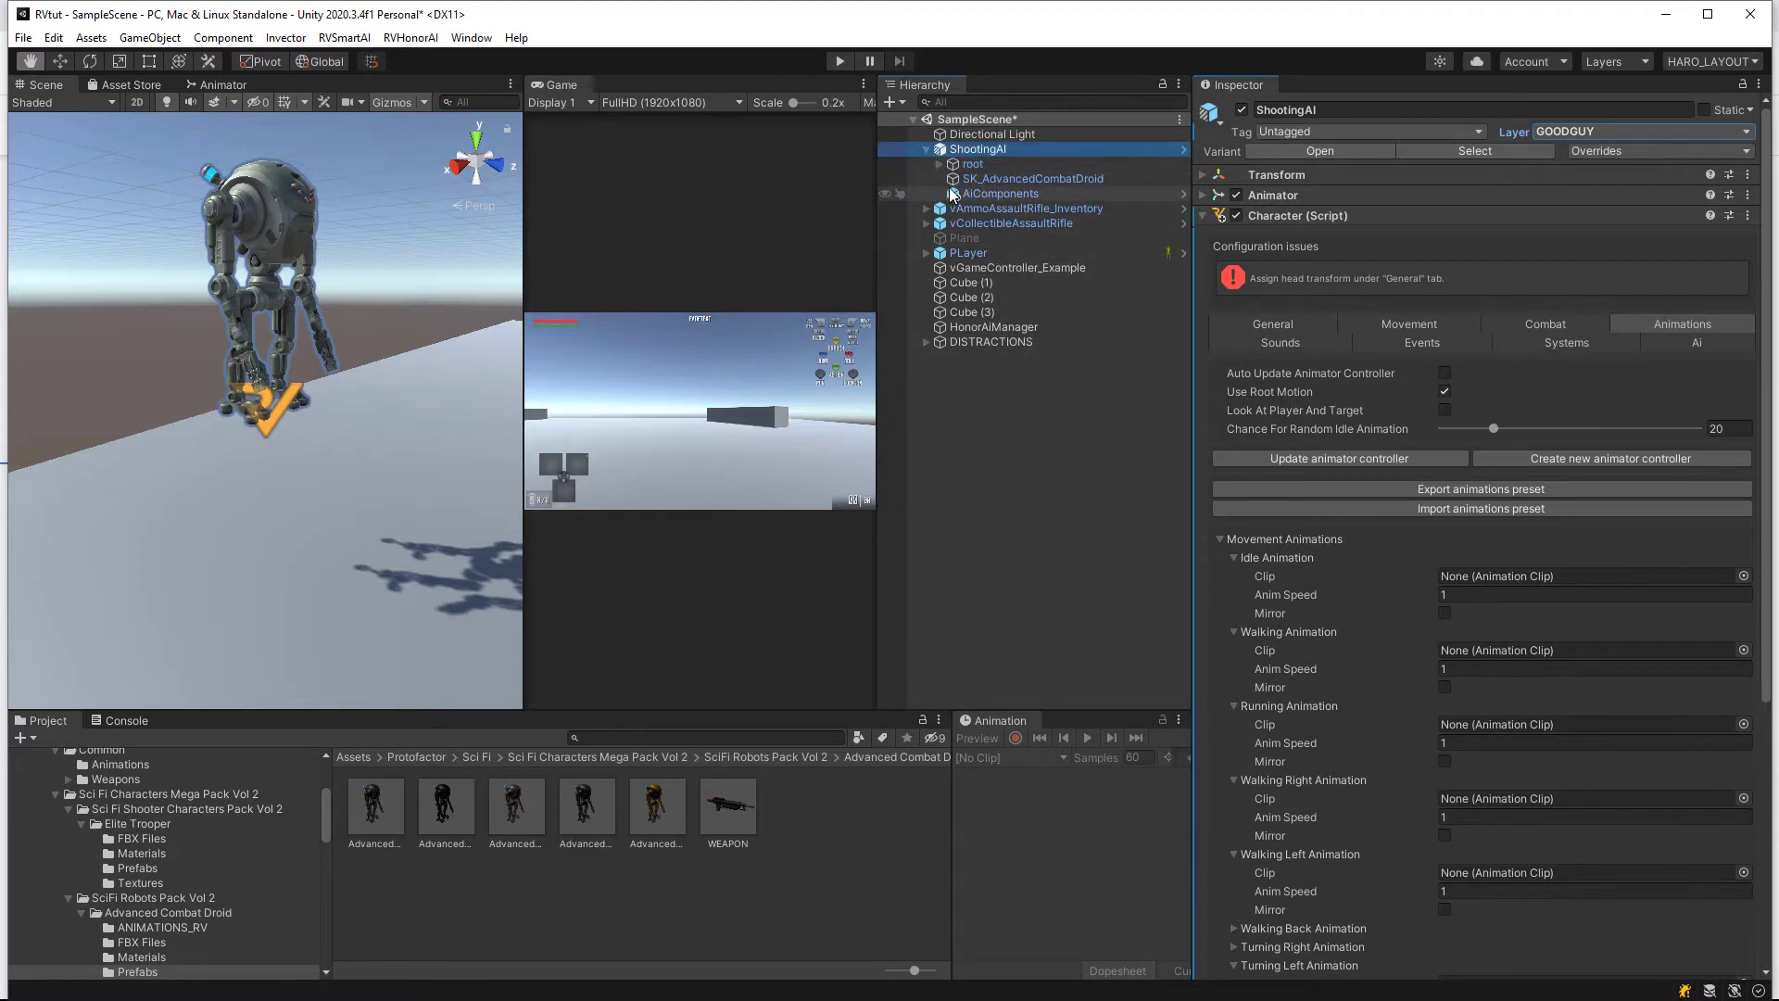
click(988, 193)
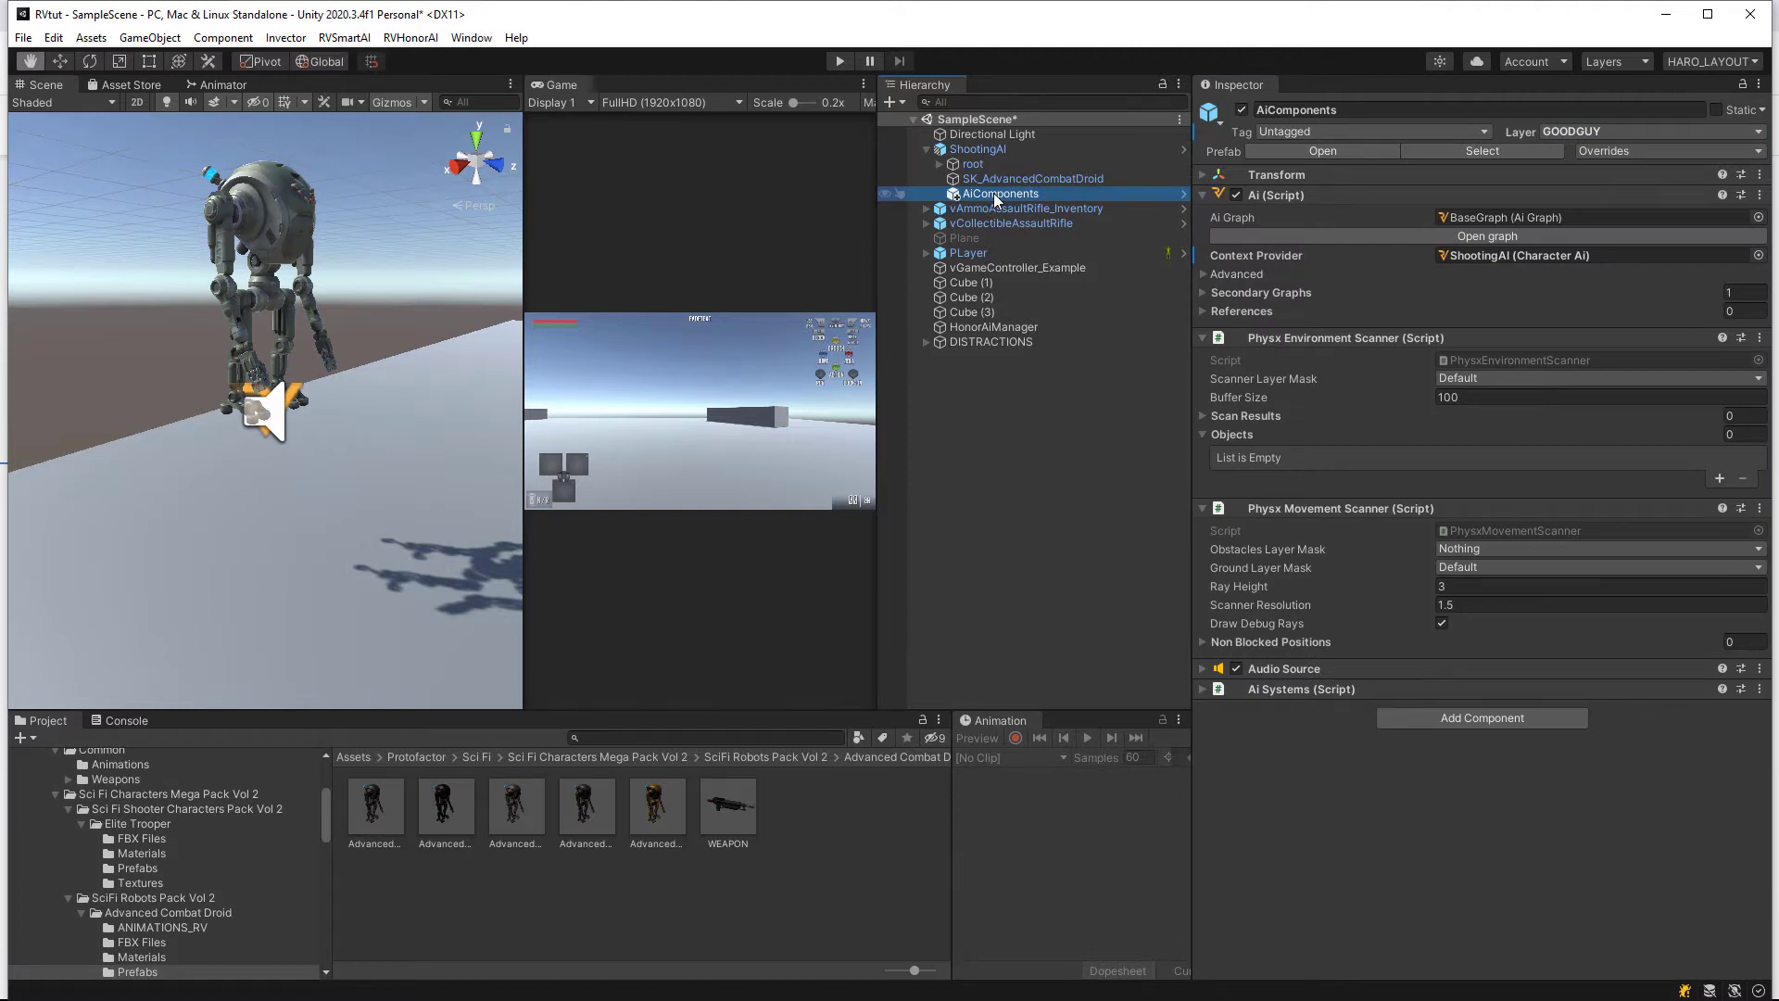
click(938, 164)
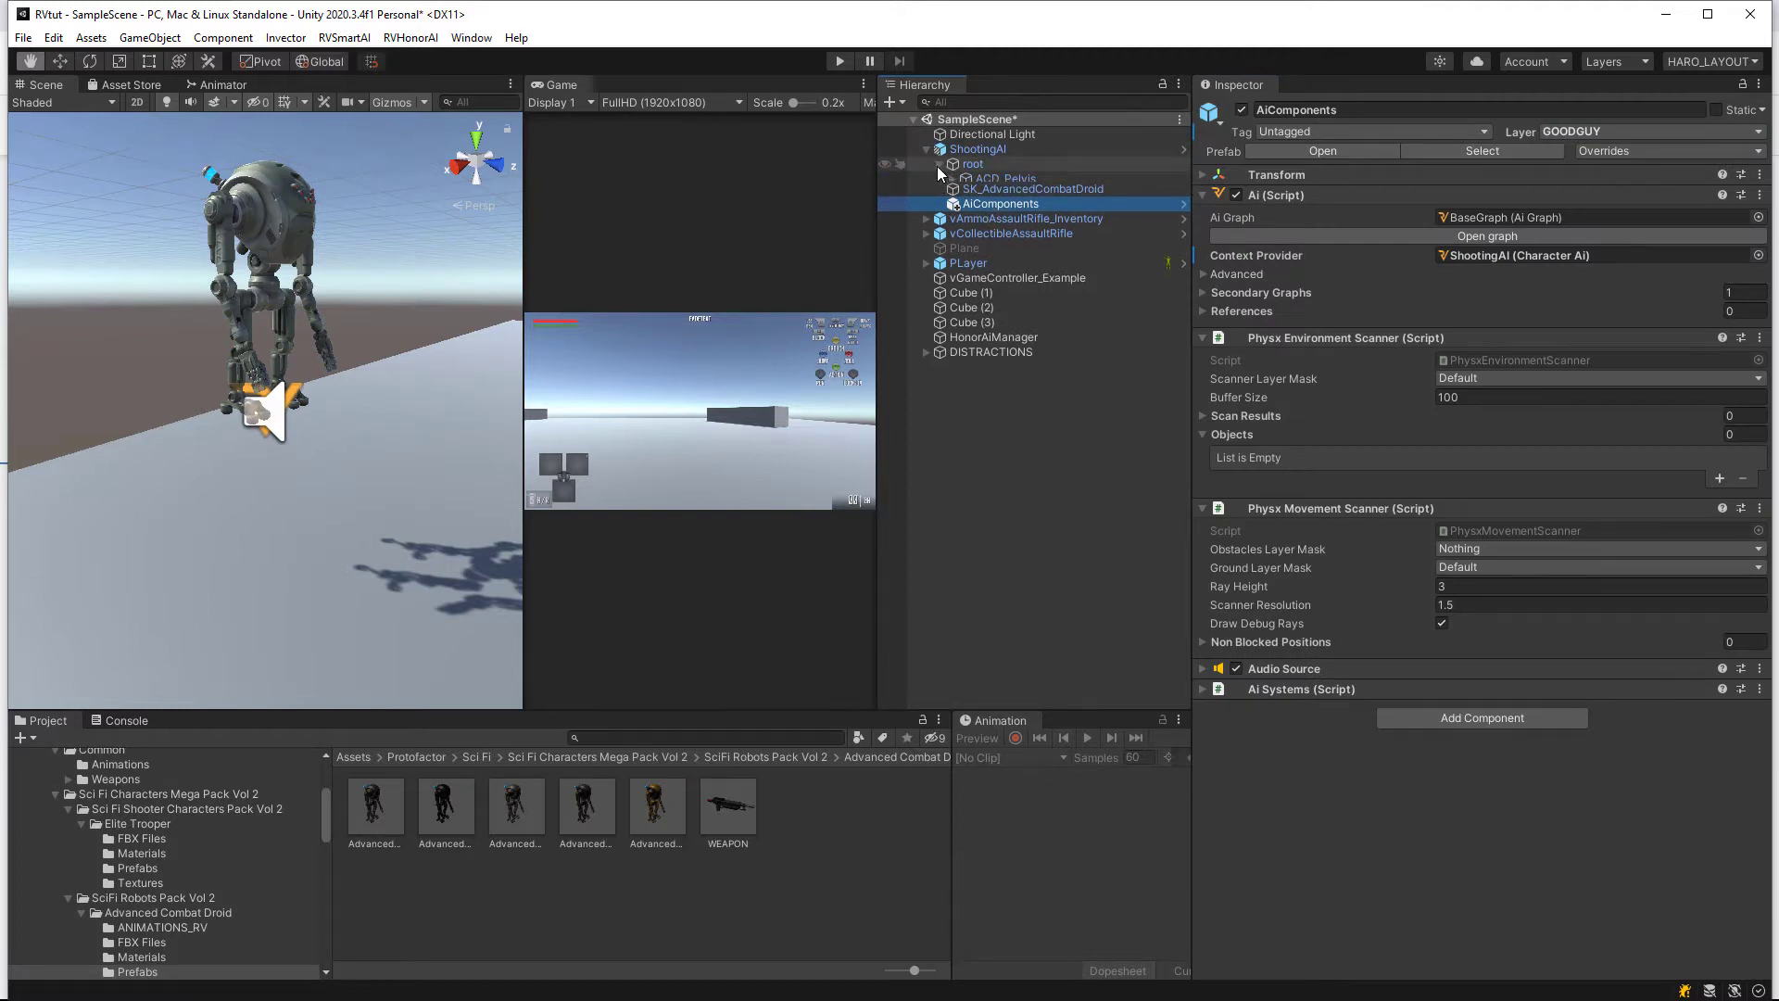
click(953, 179)
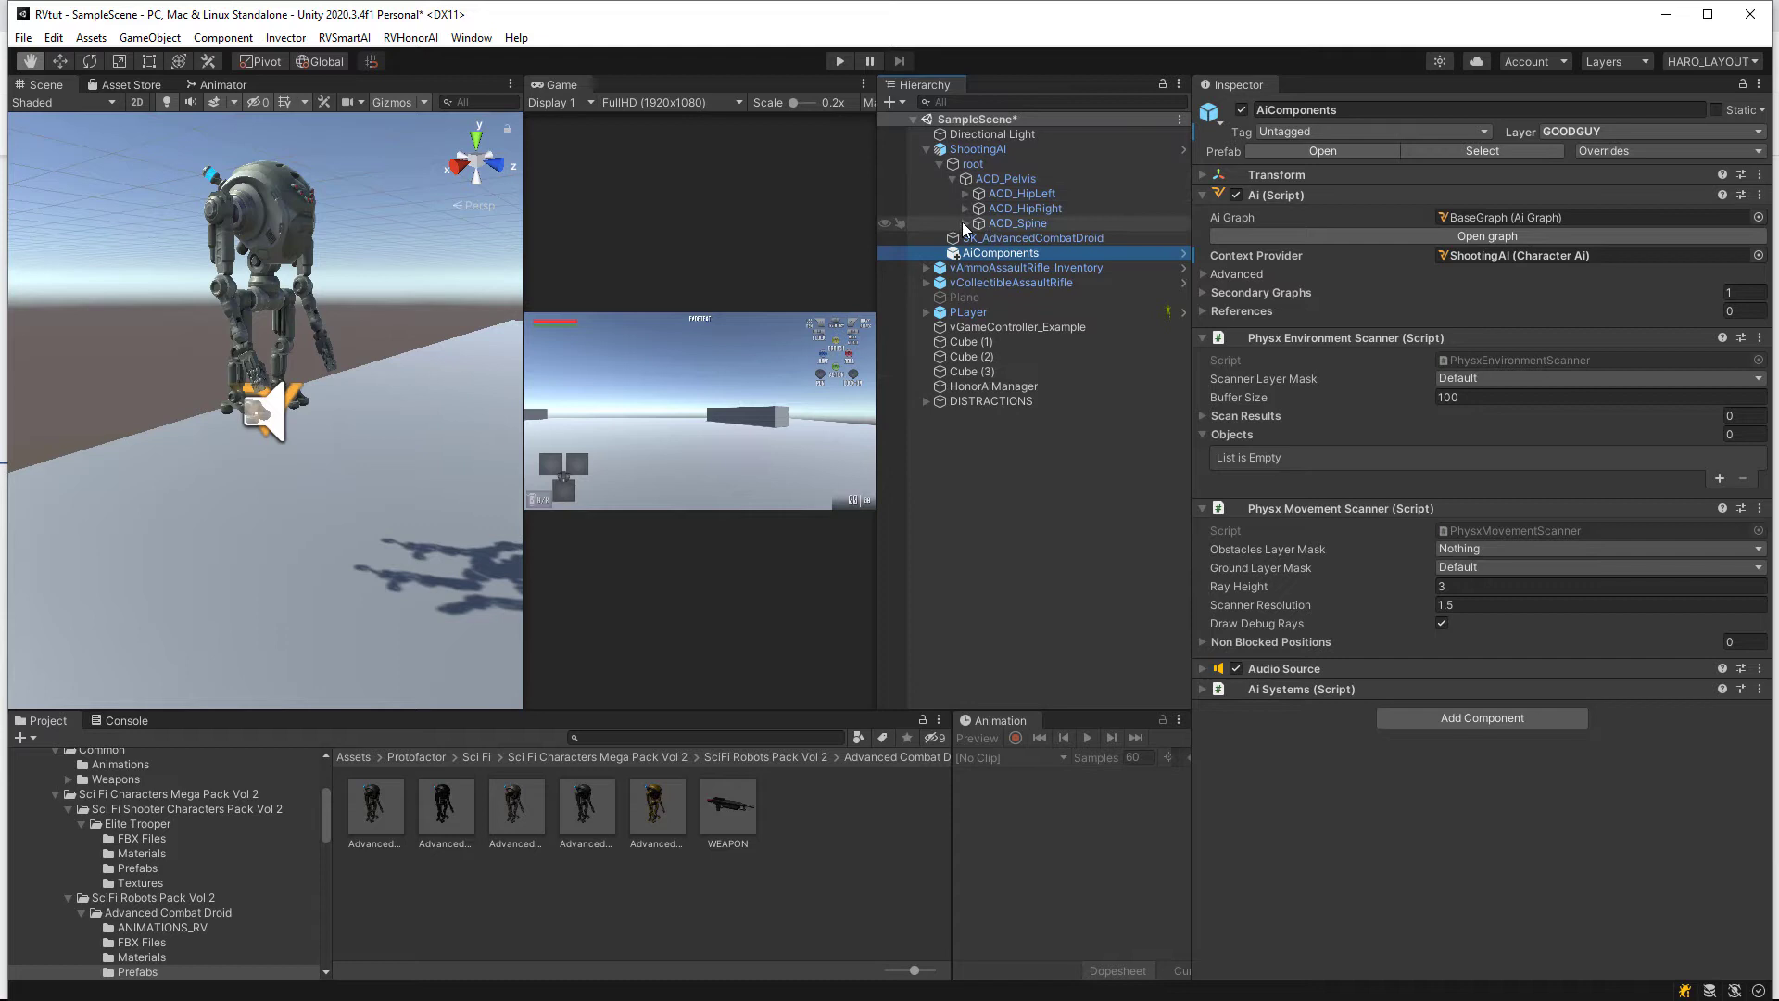
click(963, 223)
click(977, 240)
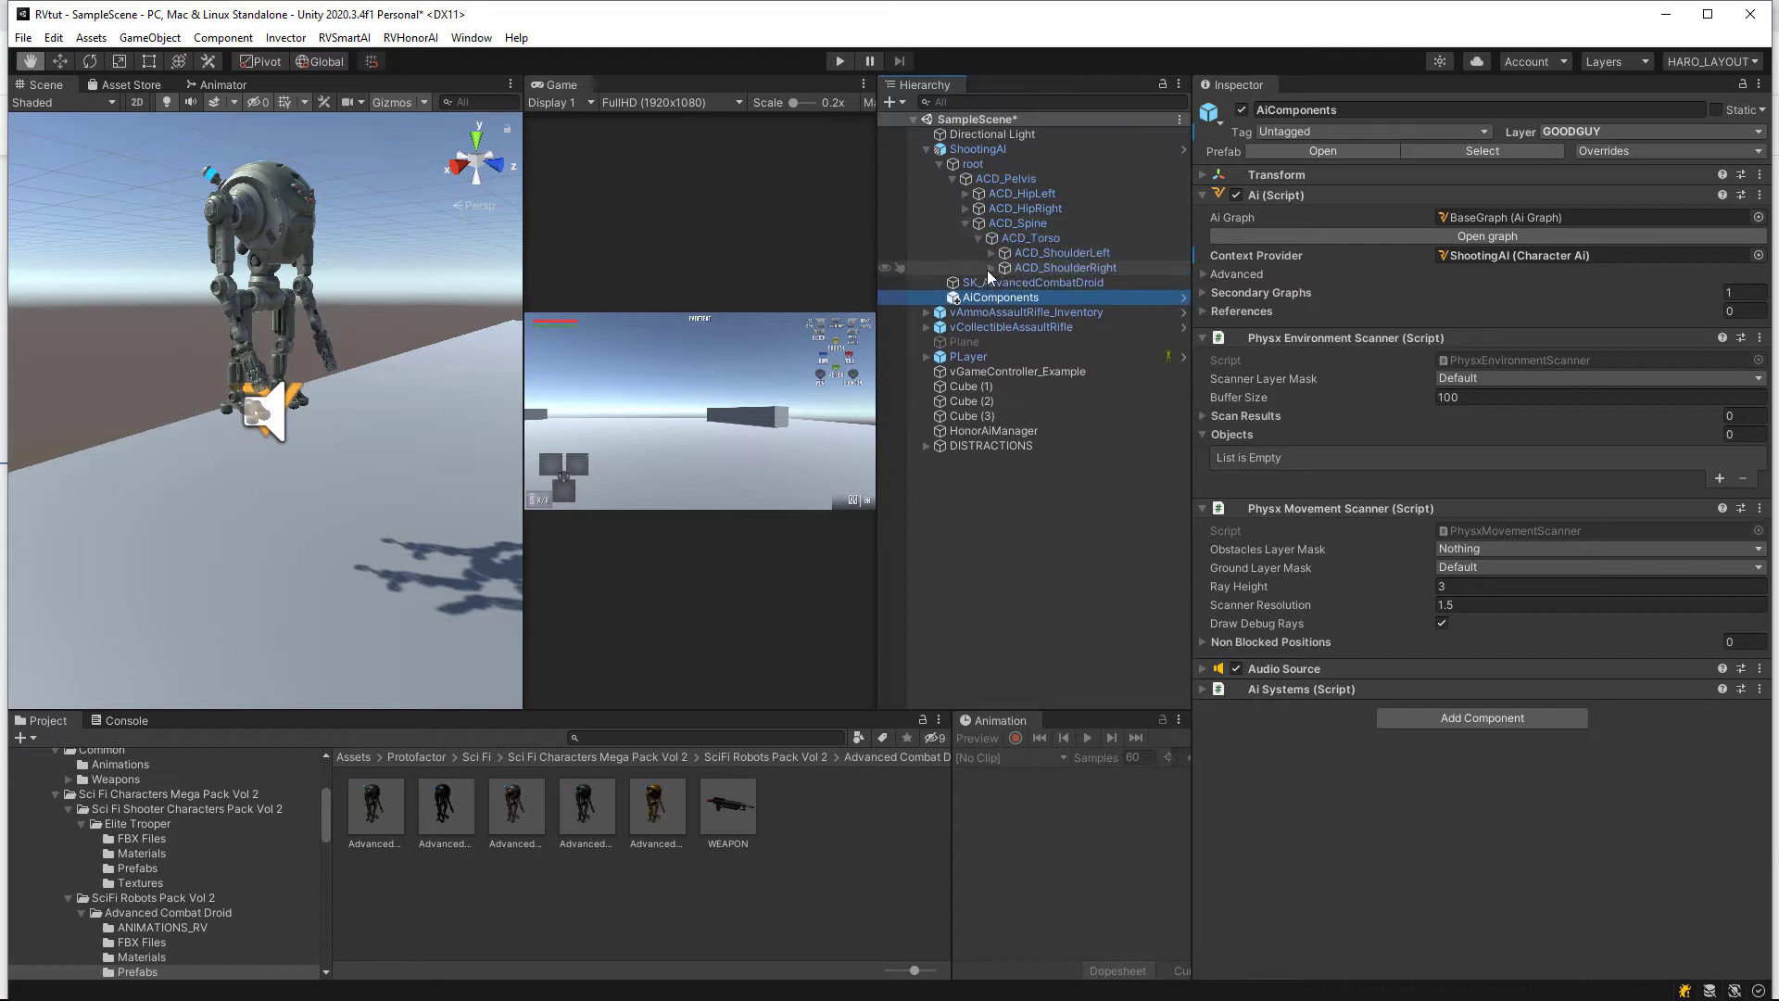
click(990, 268)
click(1003, 283)
click(1016, 298)
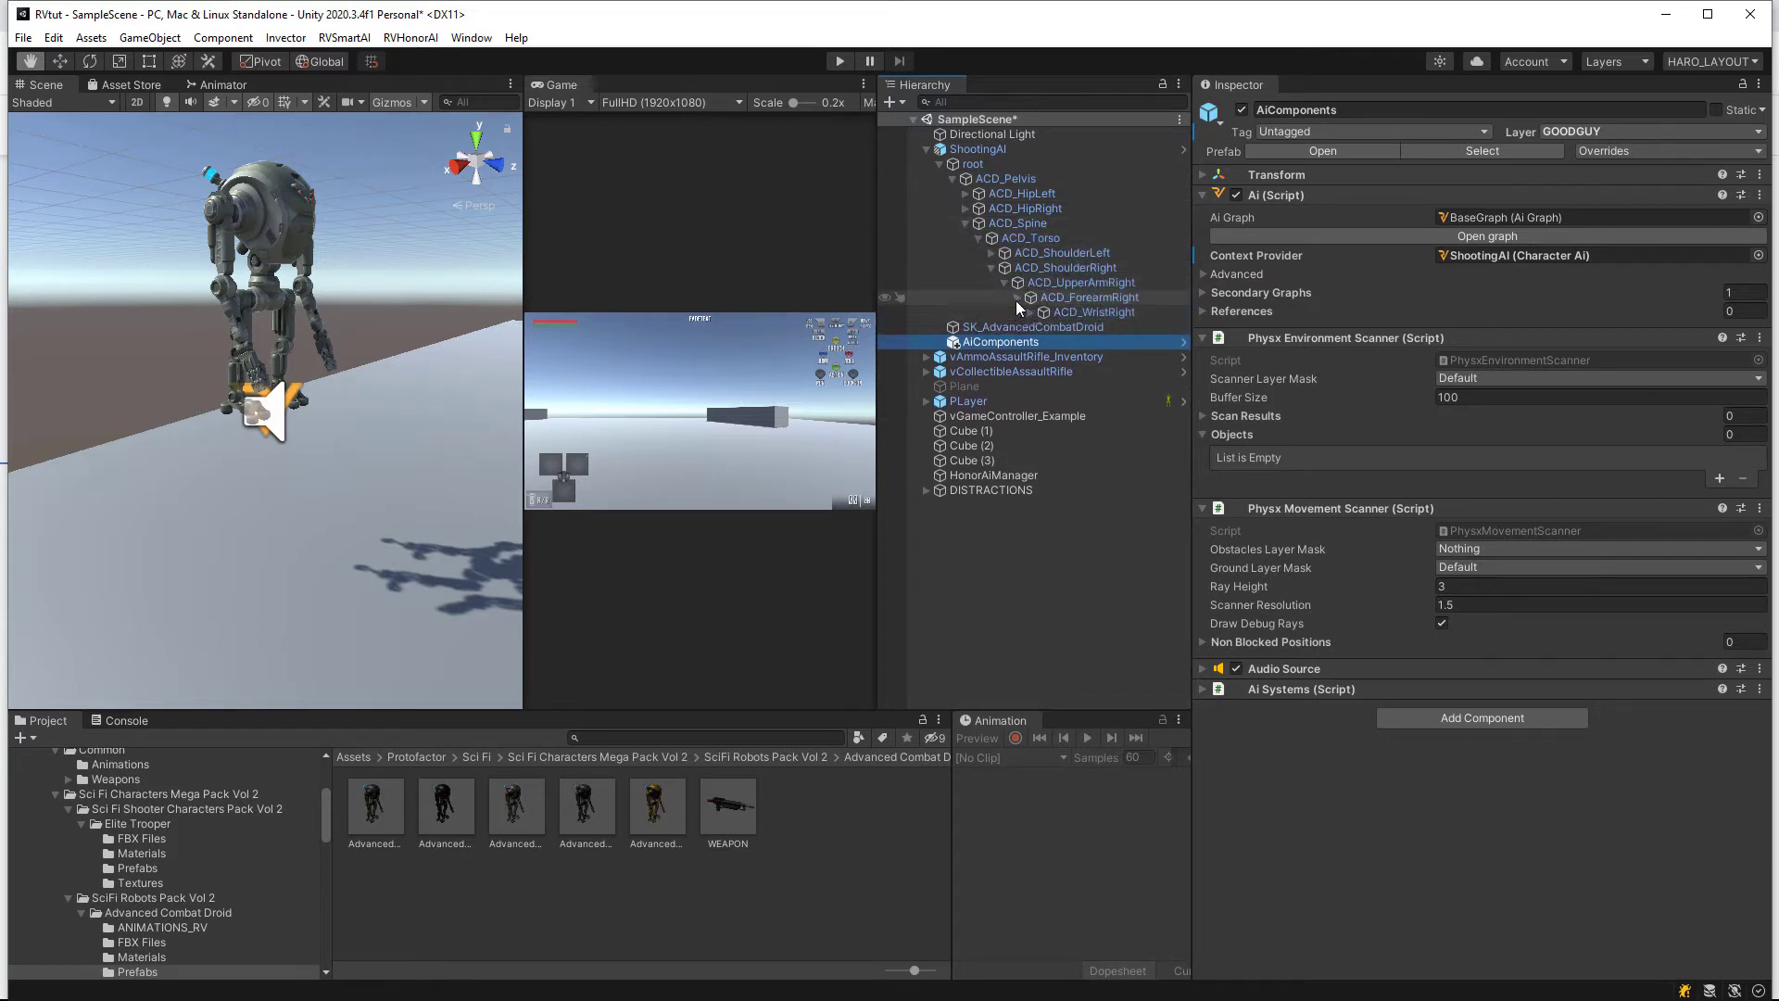
click(1031, 313)
click(1043, 327)
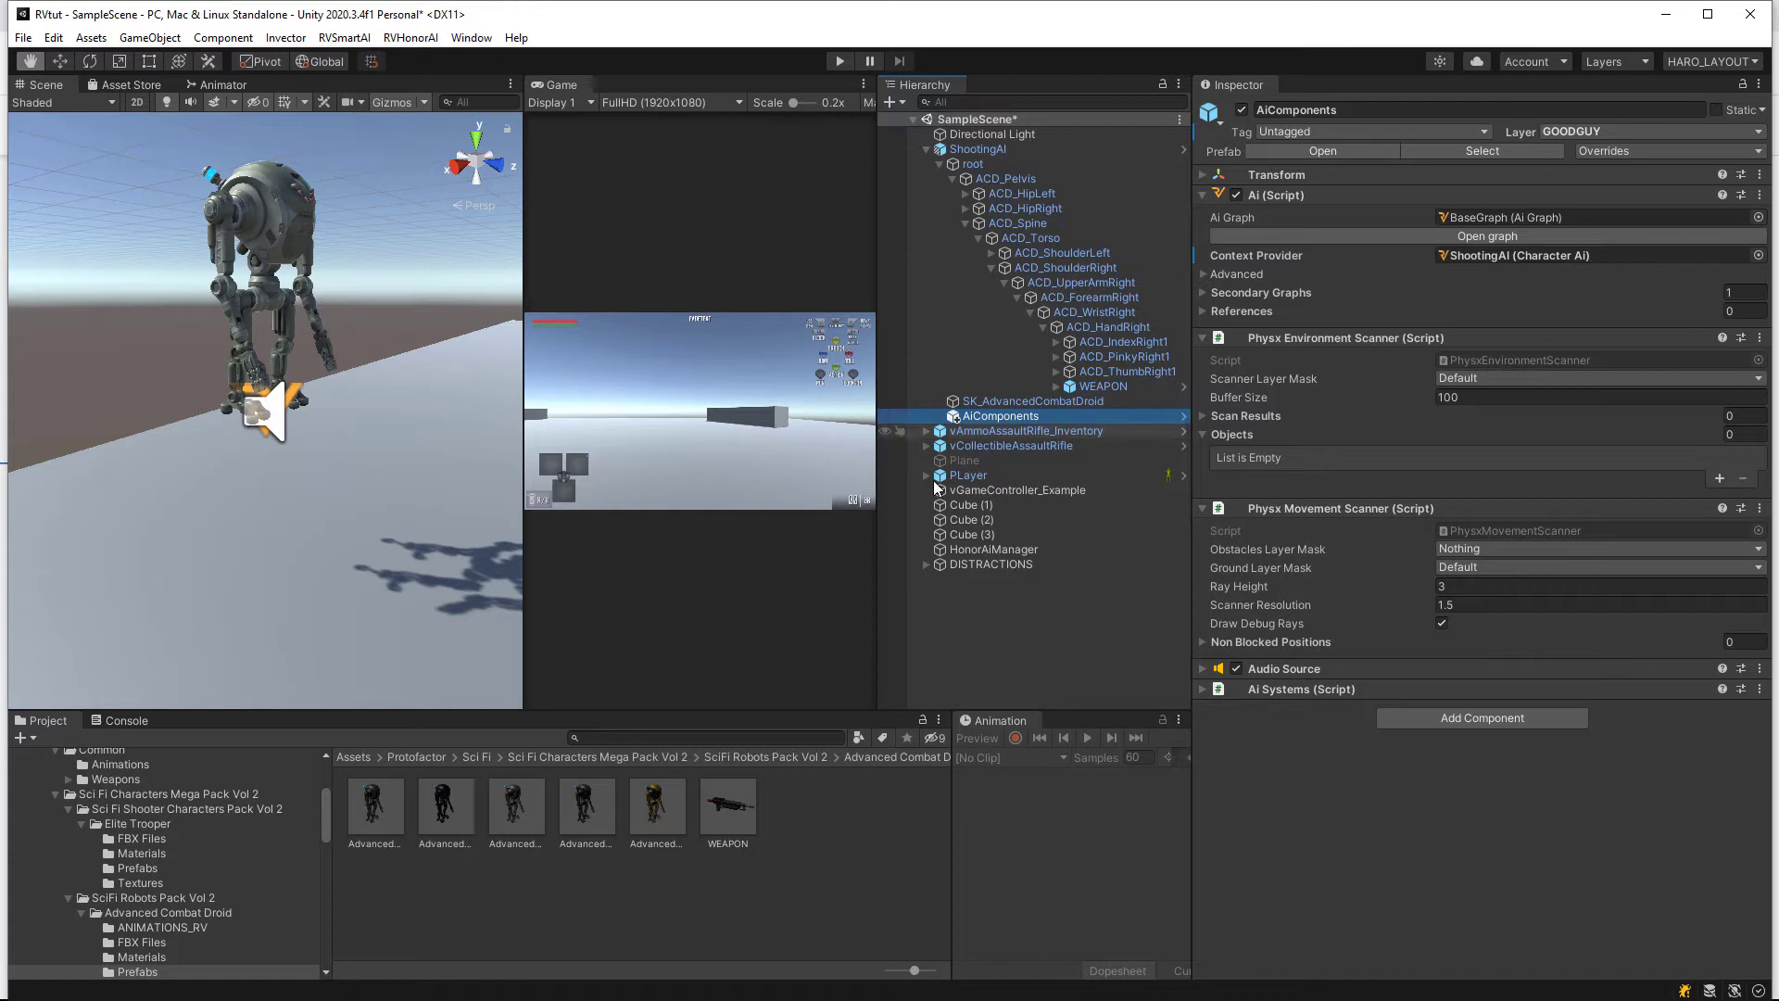
Step: Identify the gun mesh by deactivating and reactivating SM_AssaultPistolBig under the right hand's WEAPON object
click(1055, 387)
click(1140, 403)
click(1243, 110)
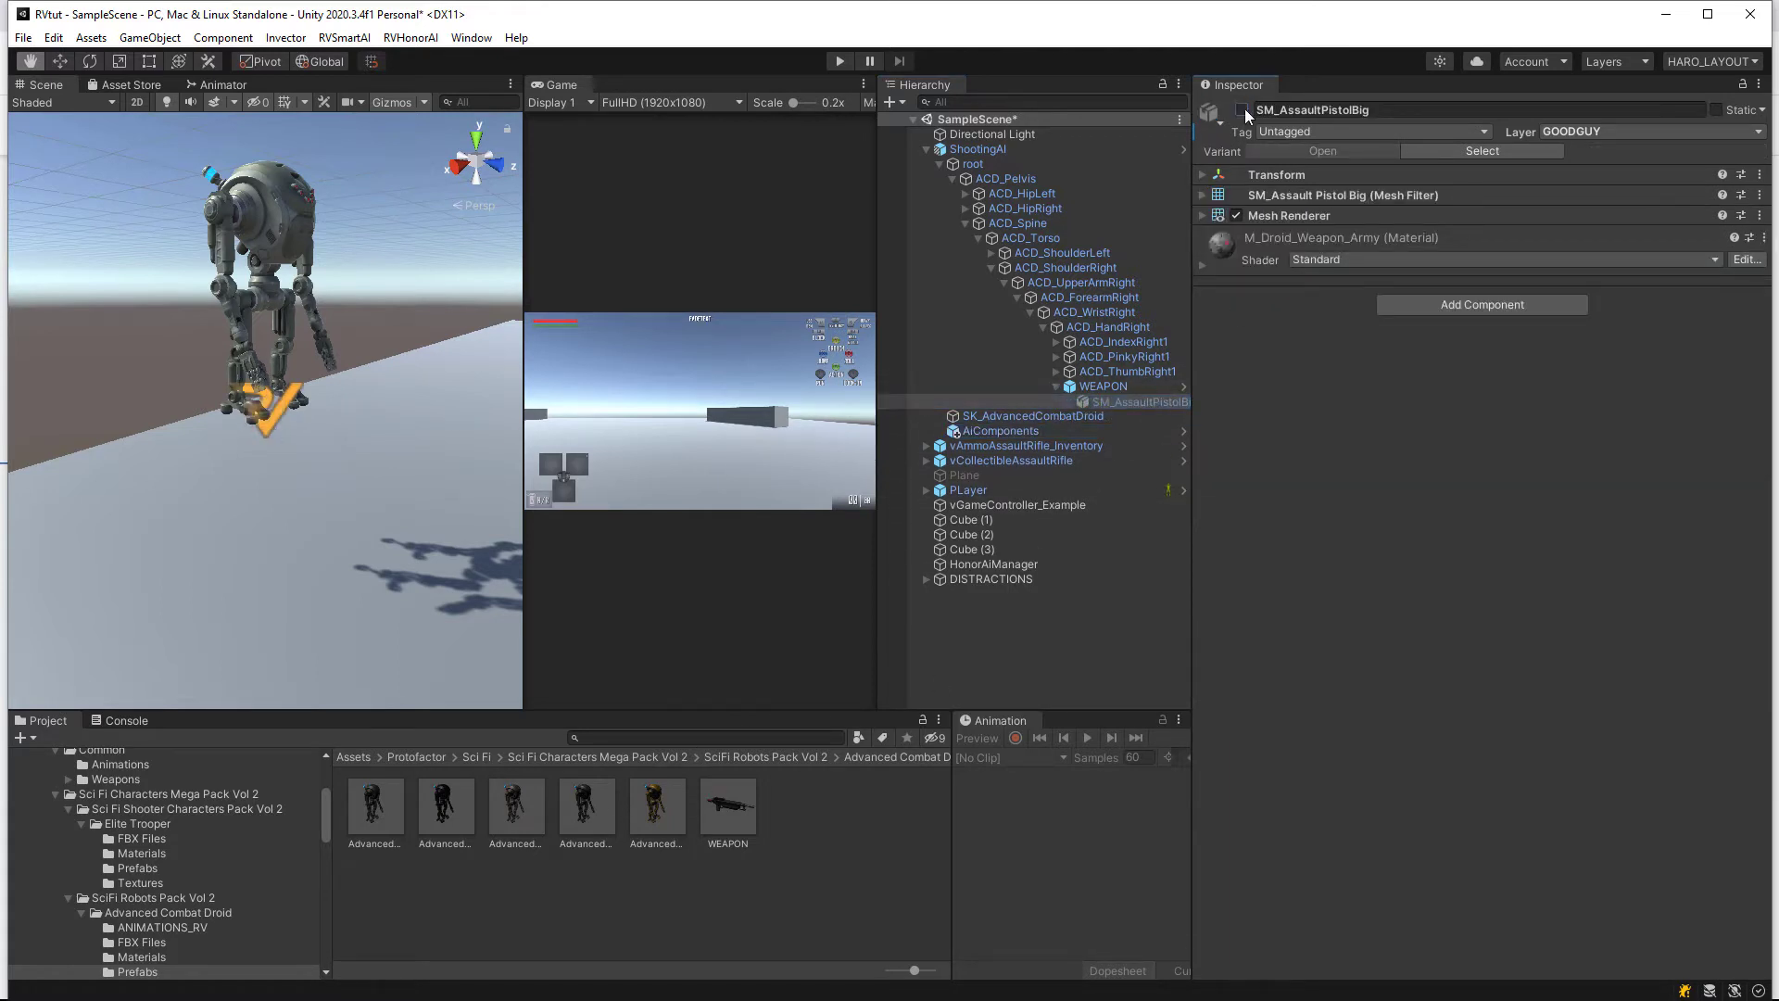
click(1243, 110)
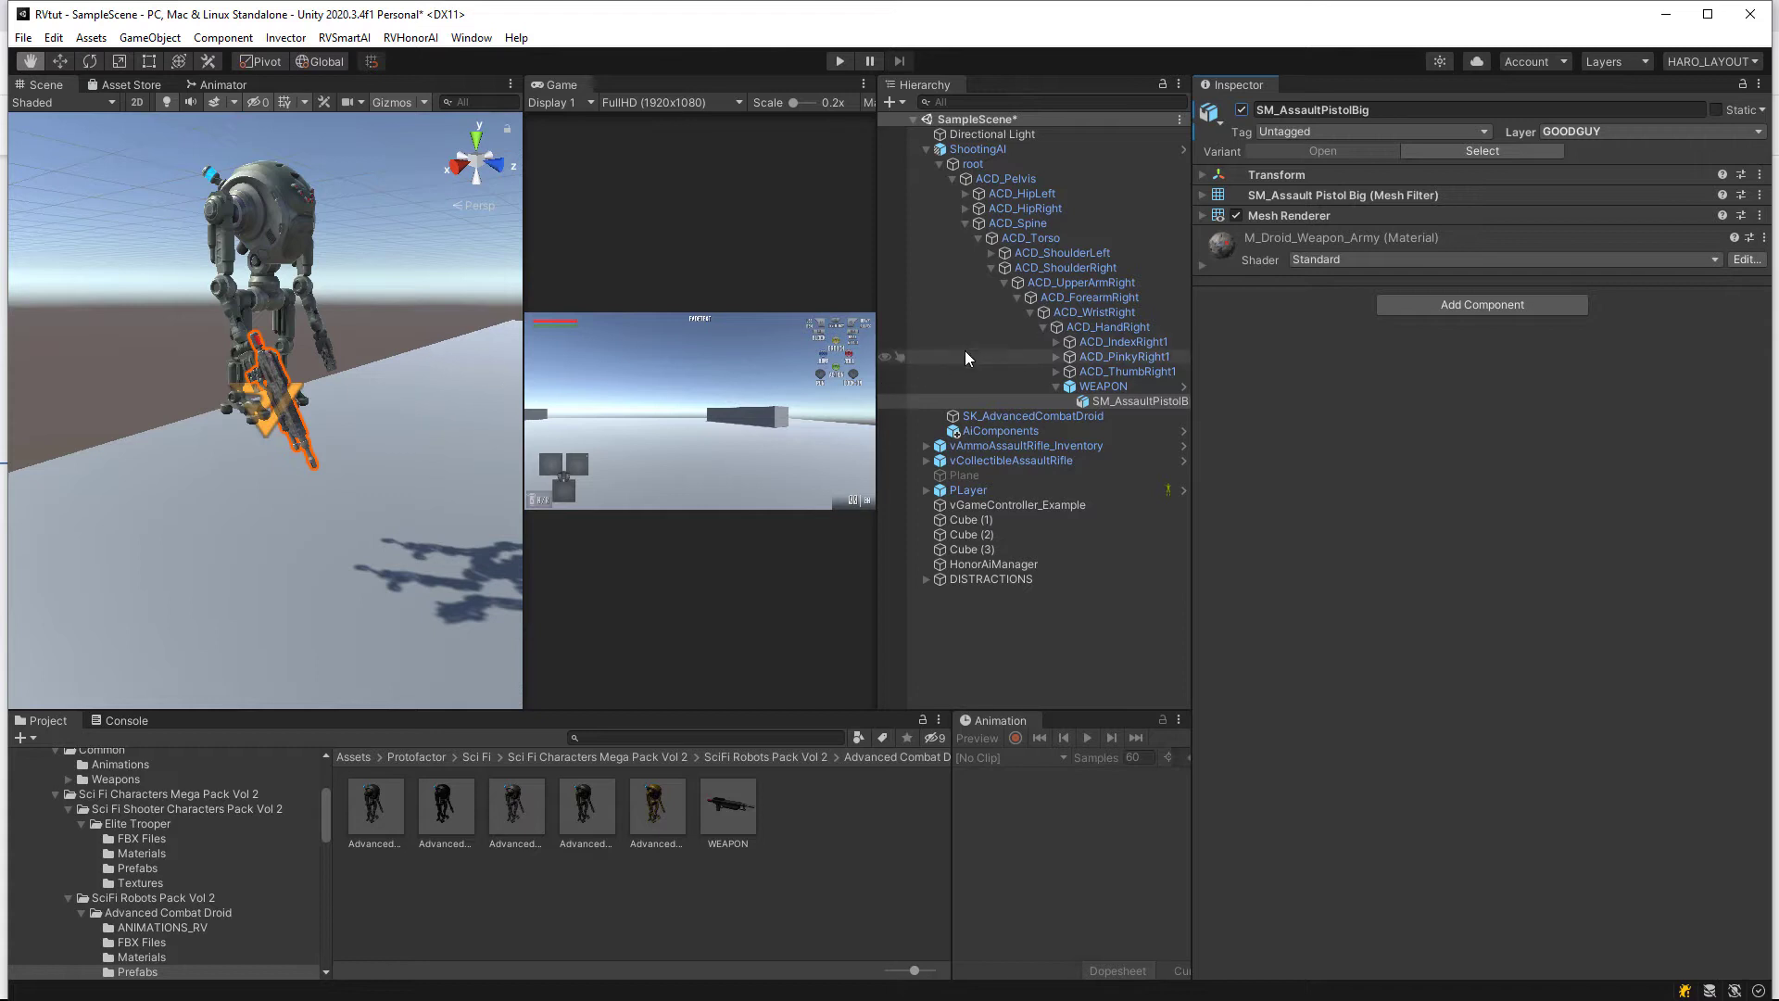
click(1135, 387)
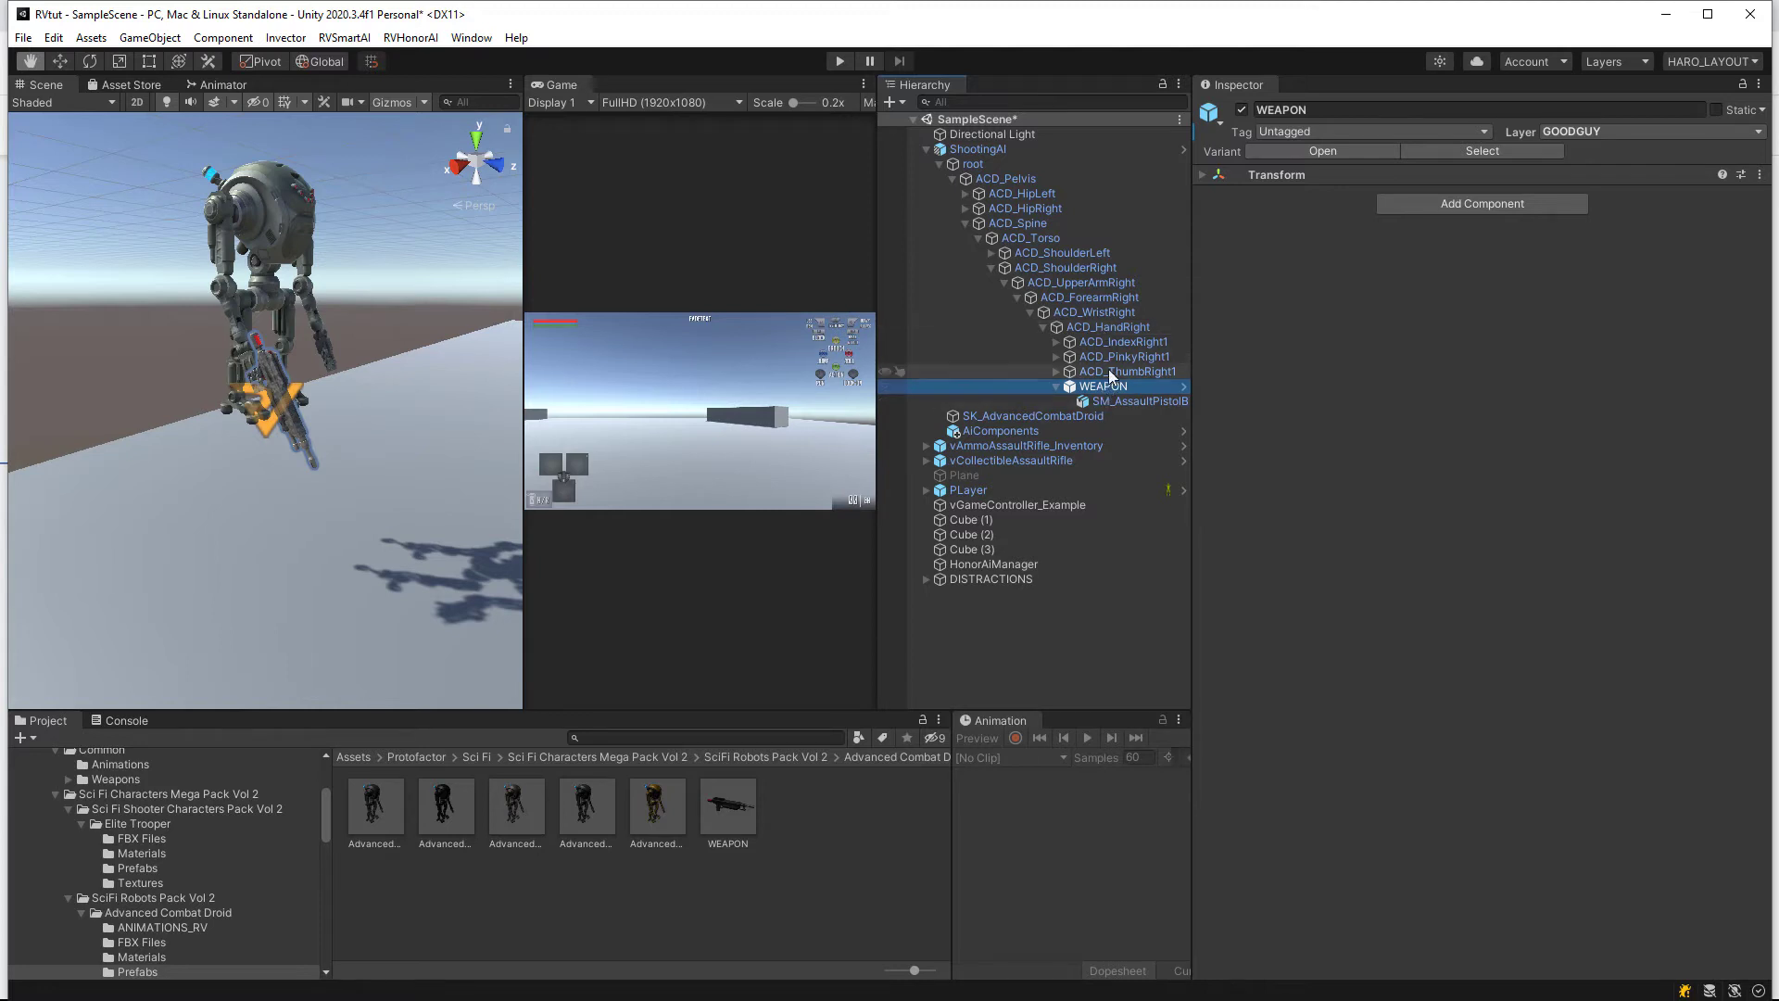
right_click(1092, 325)
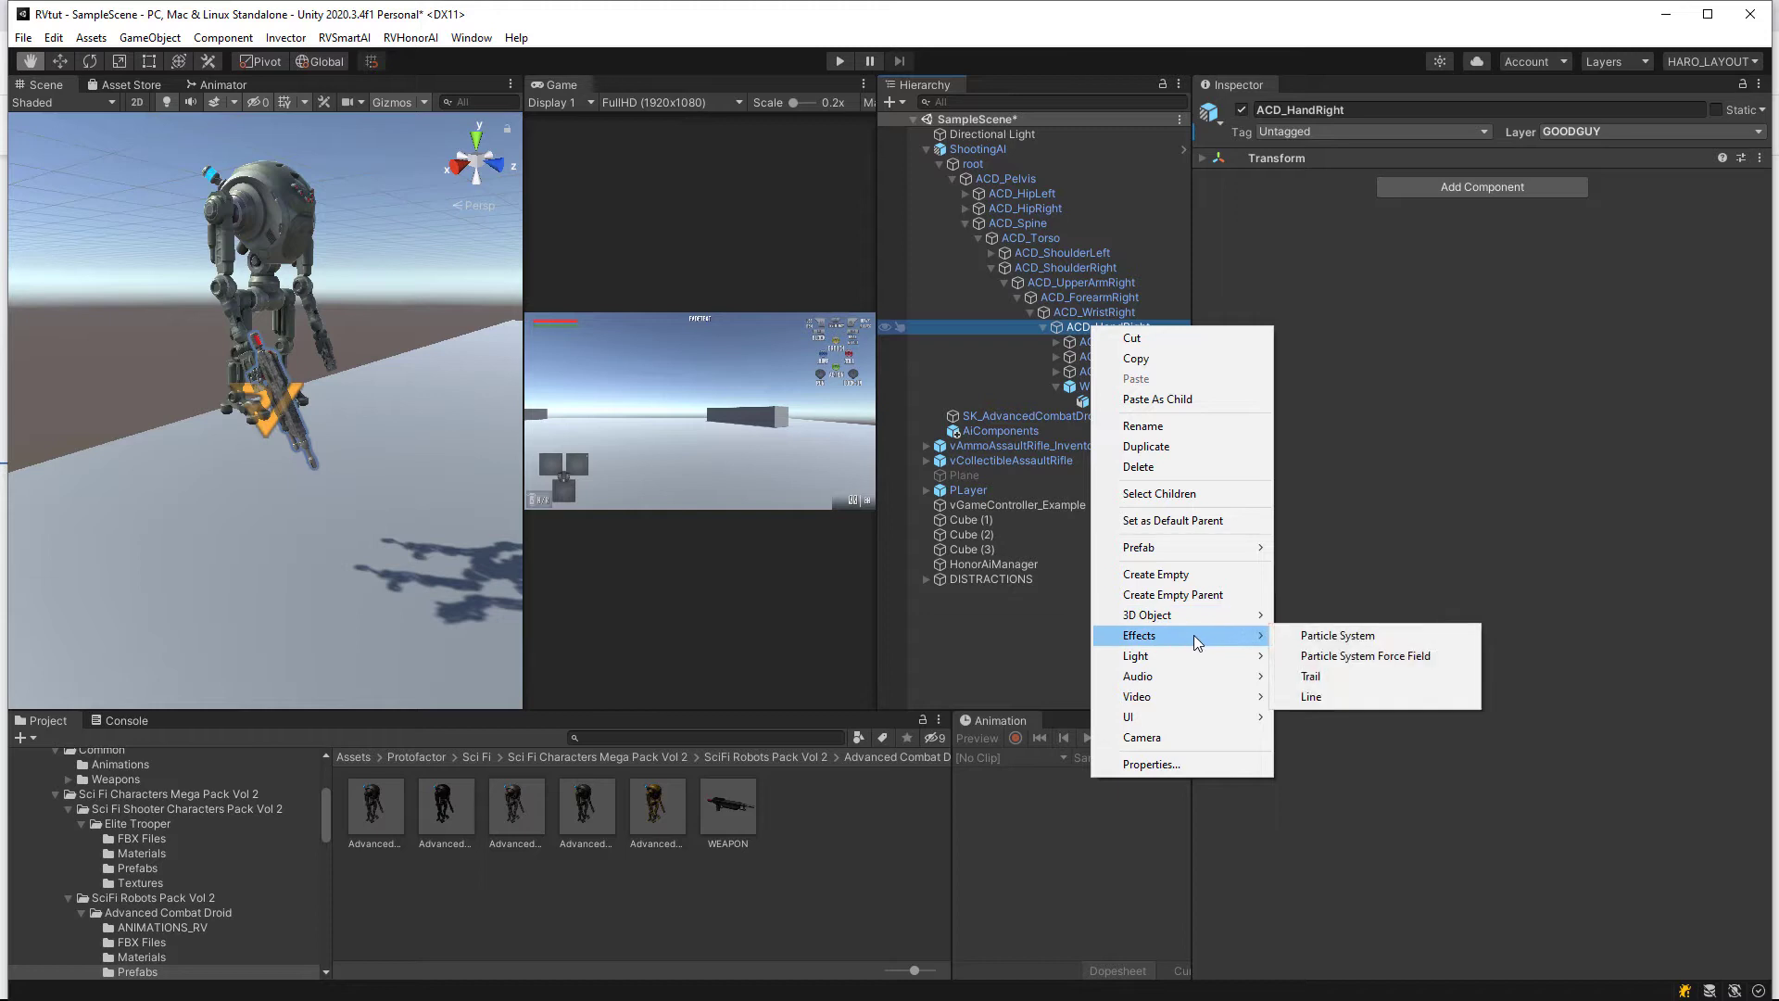
click(1099, 280)
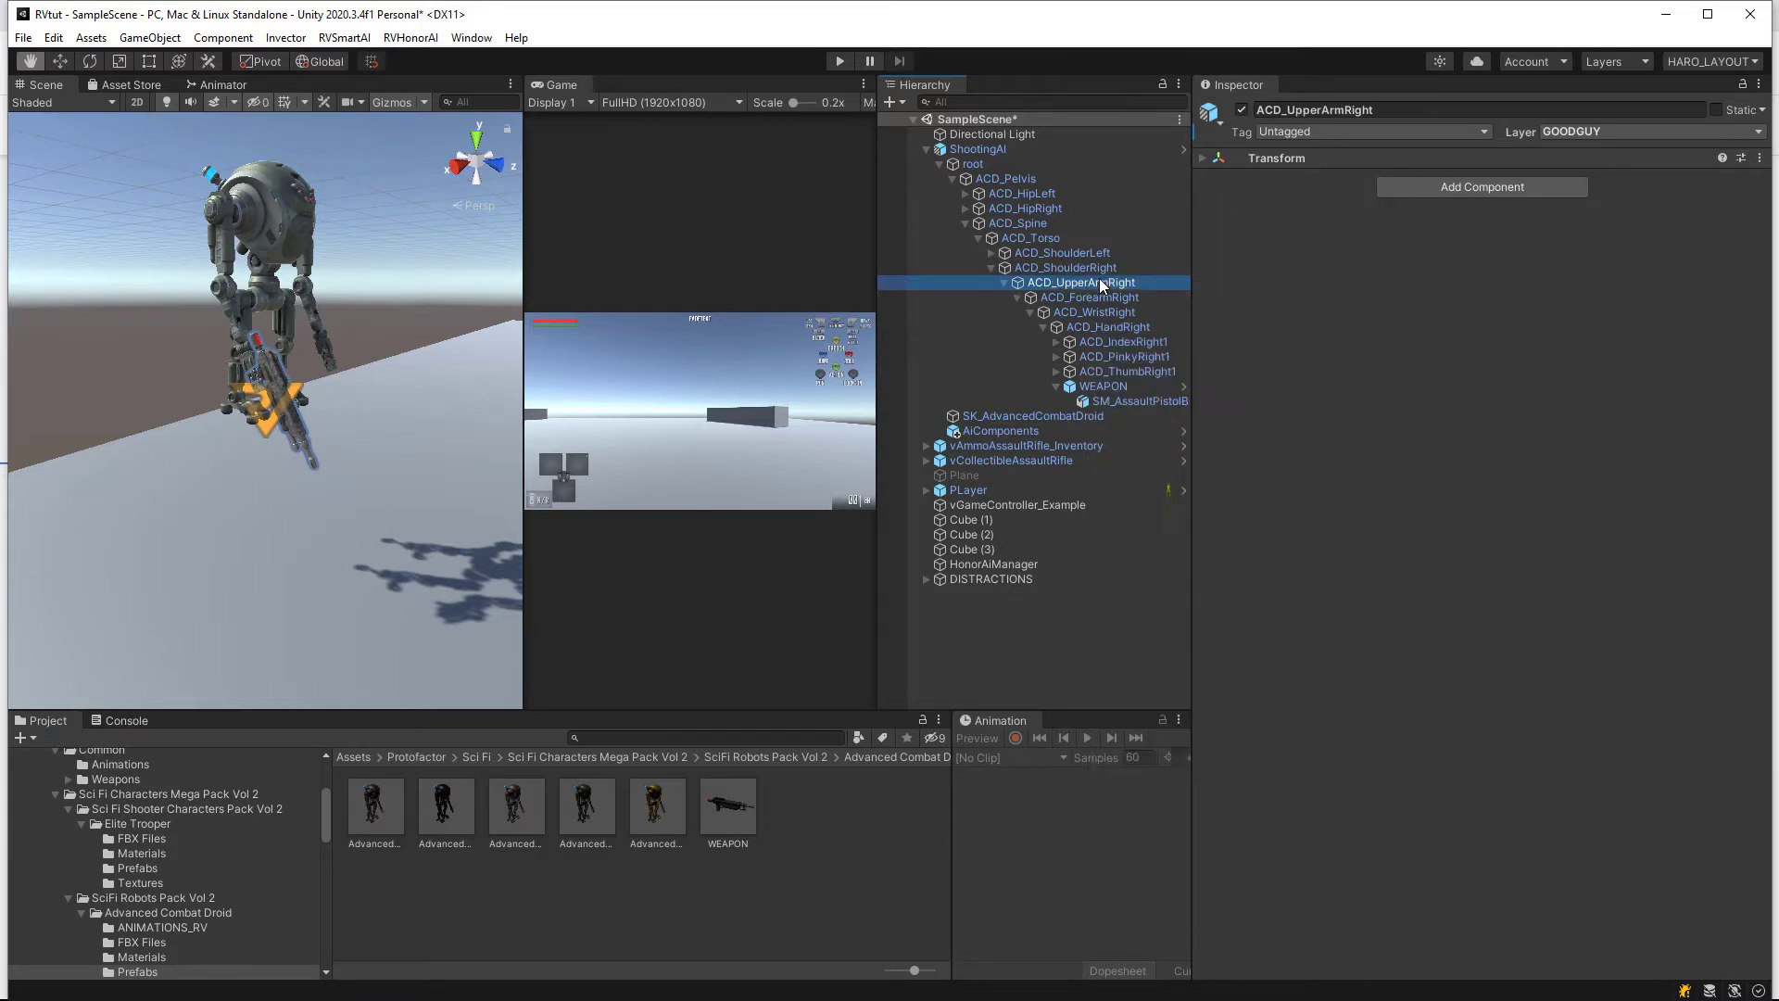
Step: Add the Shooting Weapon component to the WEAPON object in ShootingAI's right hand, after checking its SM_AssaultPistolBig mesh
click(1119, 387)
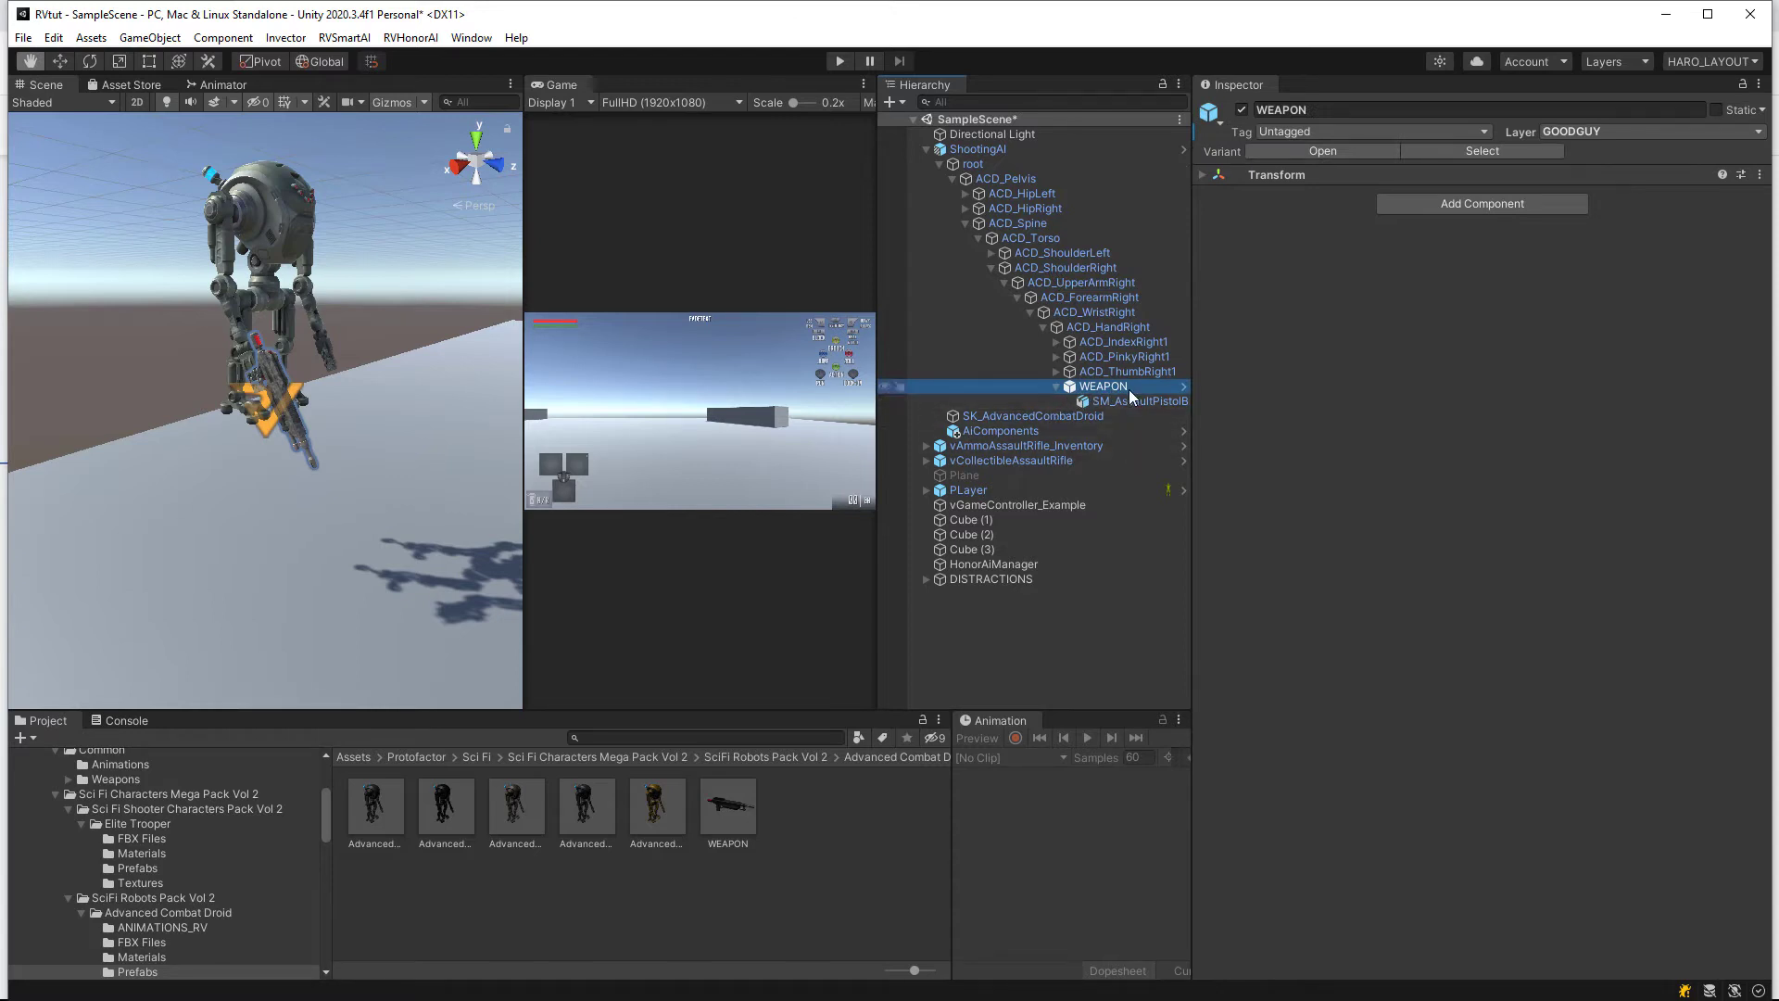
click(1134, 402)
scroll(300, 375, down, 2)
scroll(295, 357, up, 10)
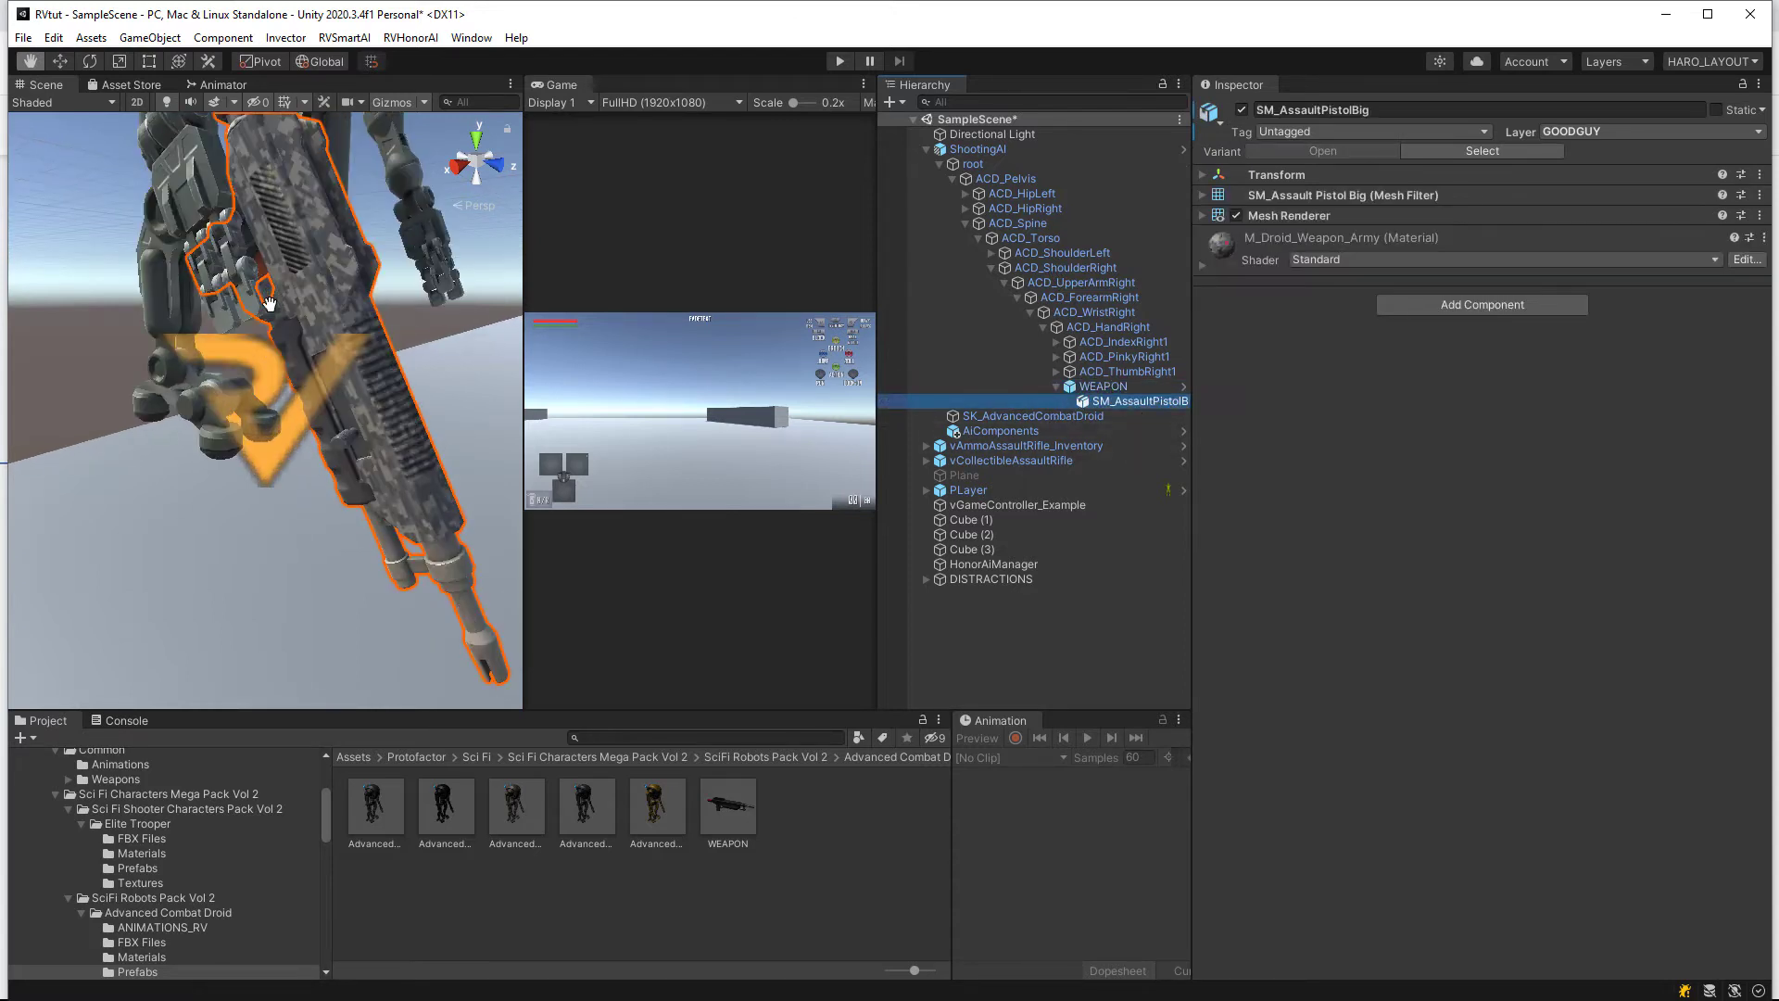
scroll(276, 296, down, 6)
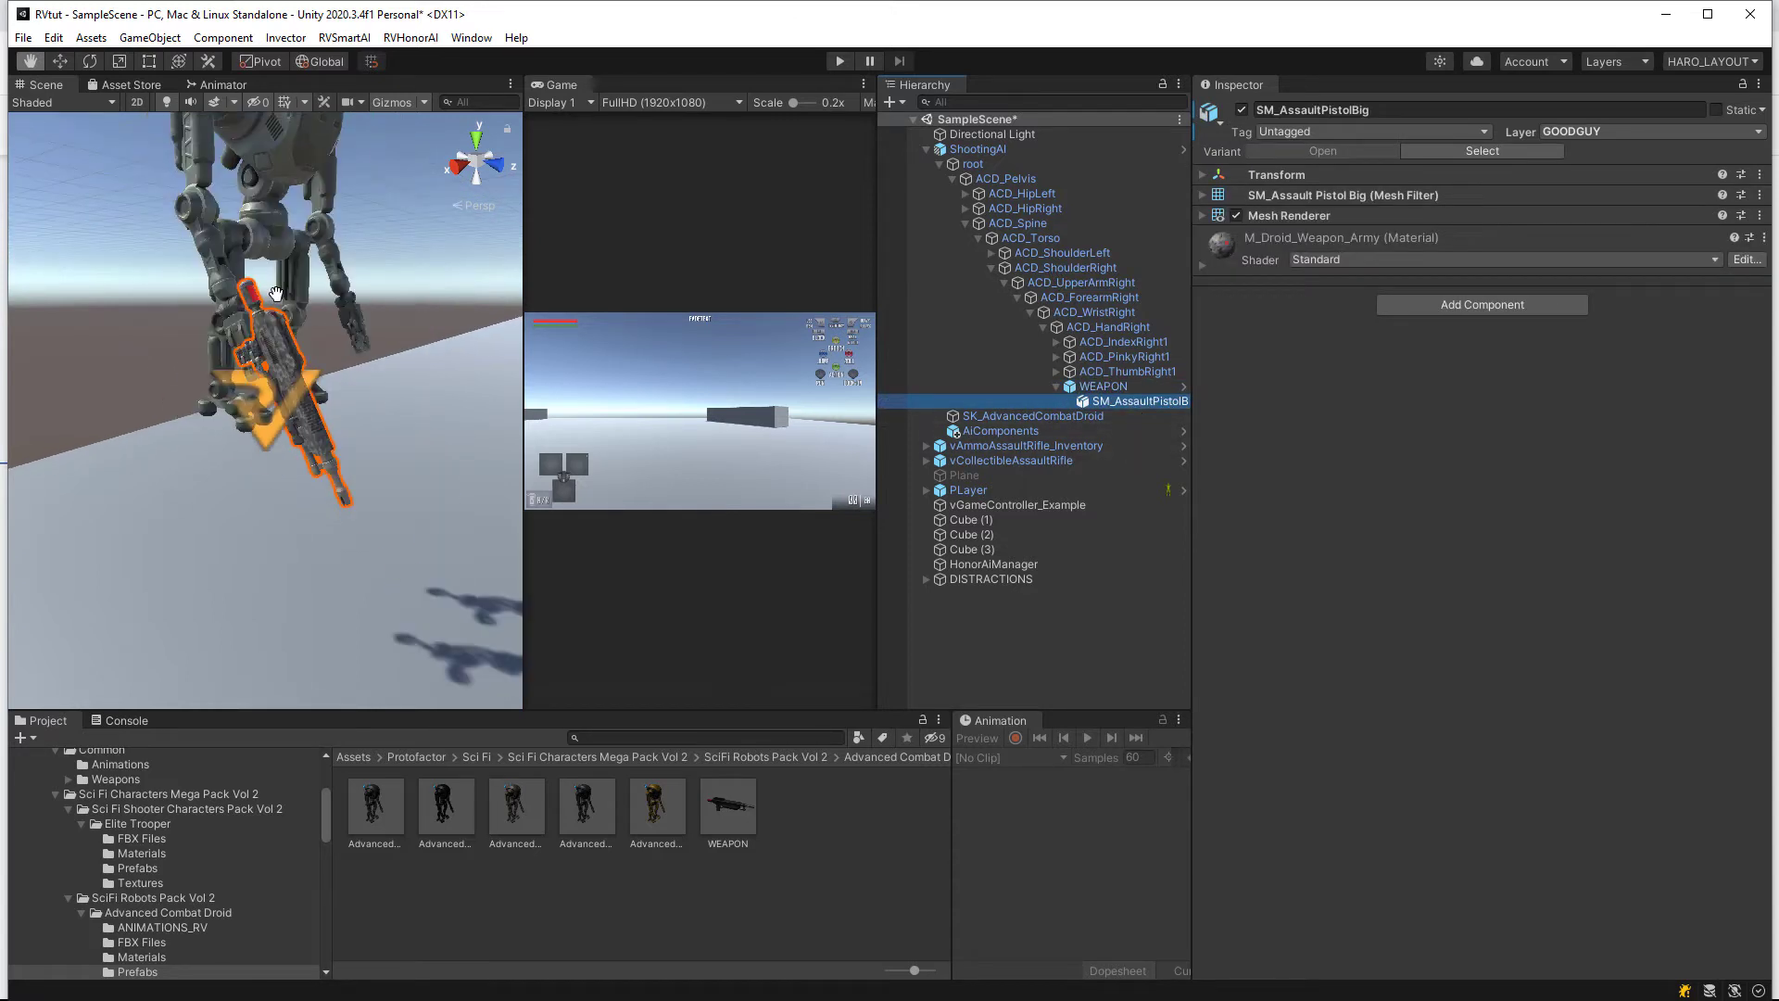
click(1116, 389)
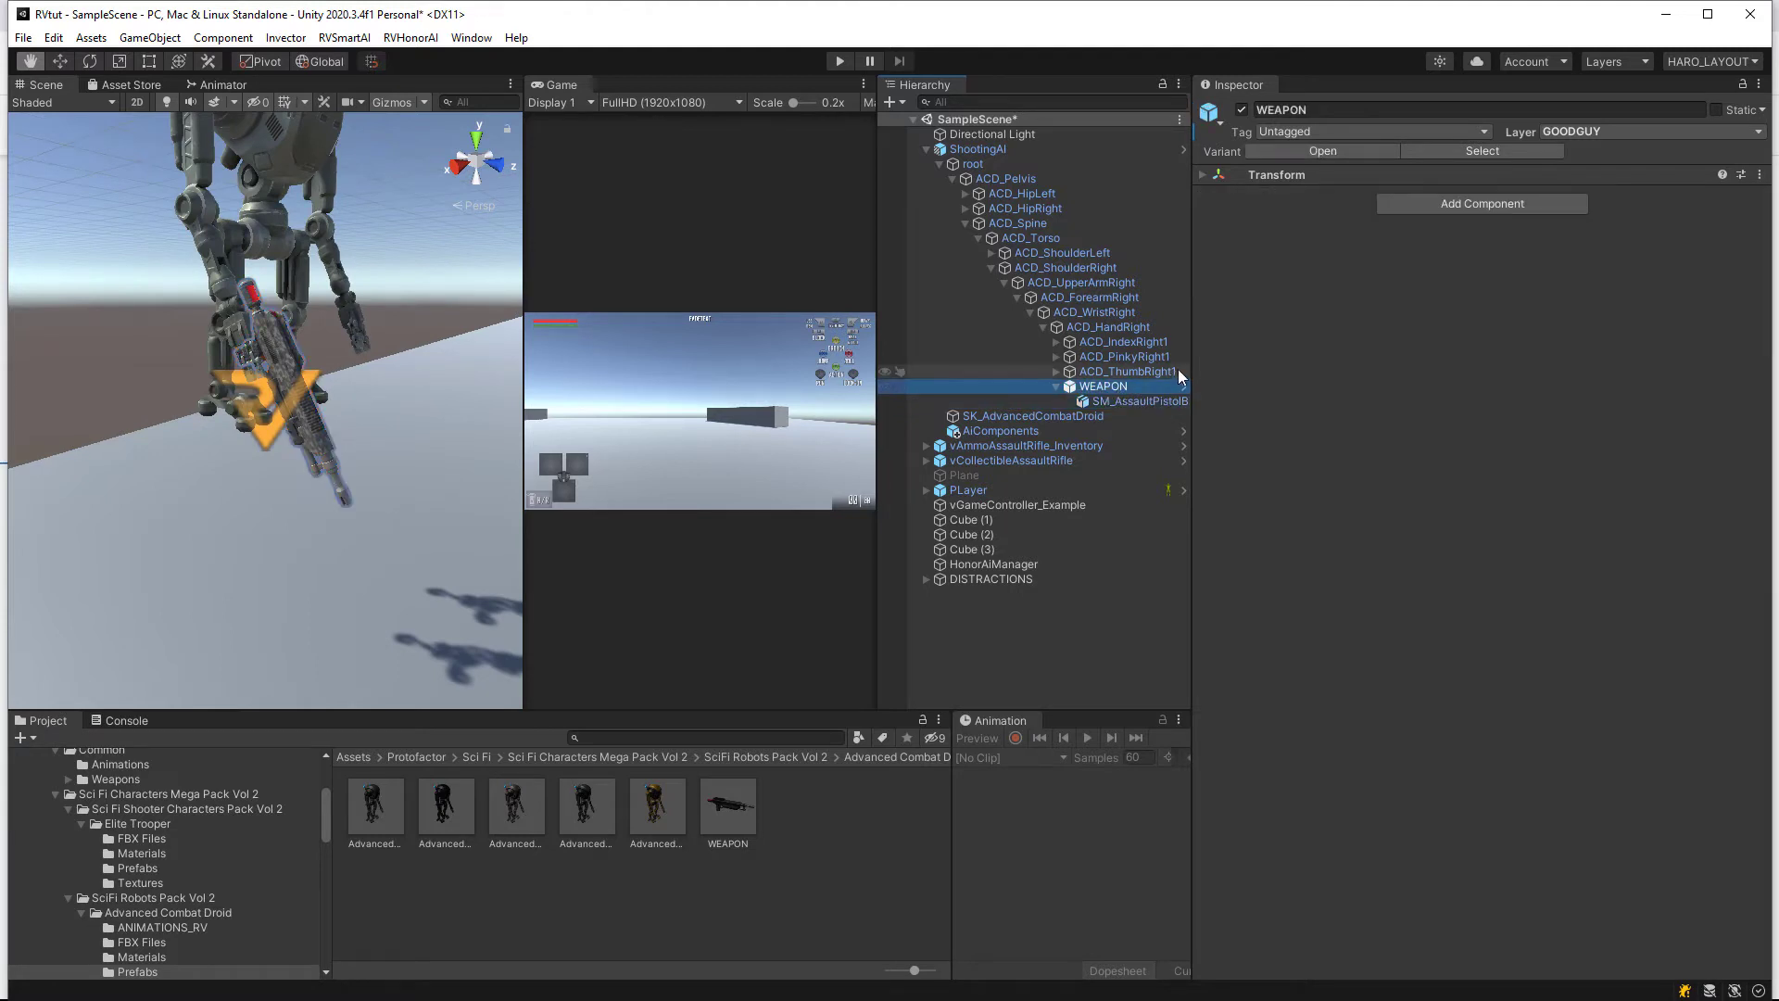
click(1468, 202)
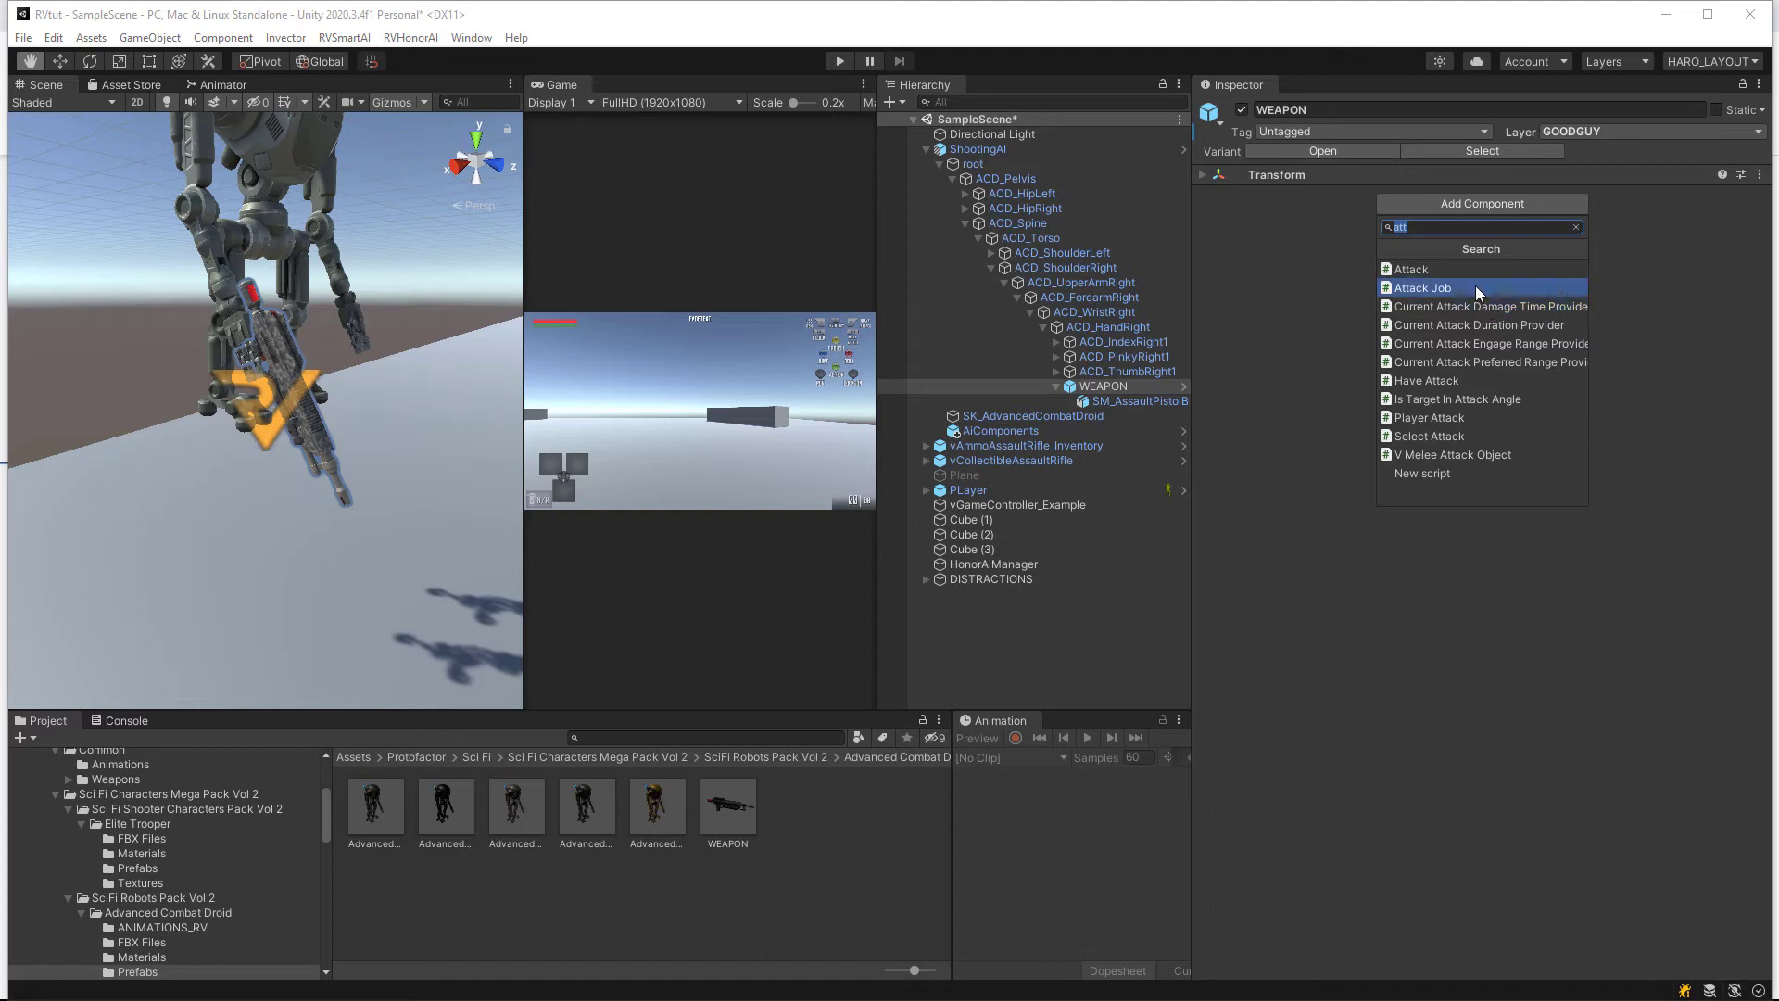
text(sho)
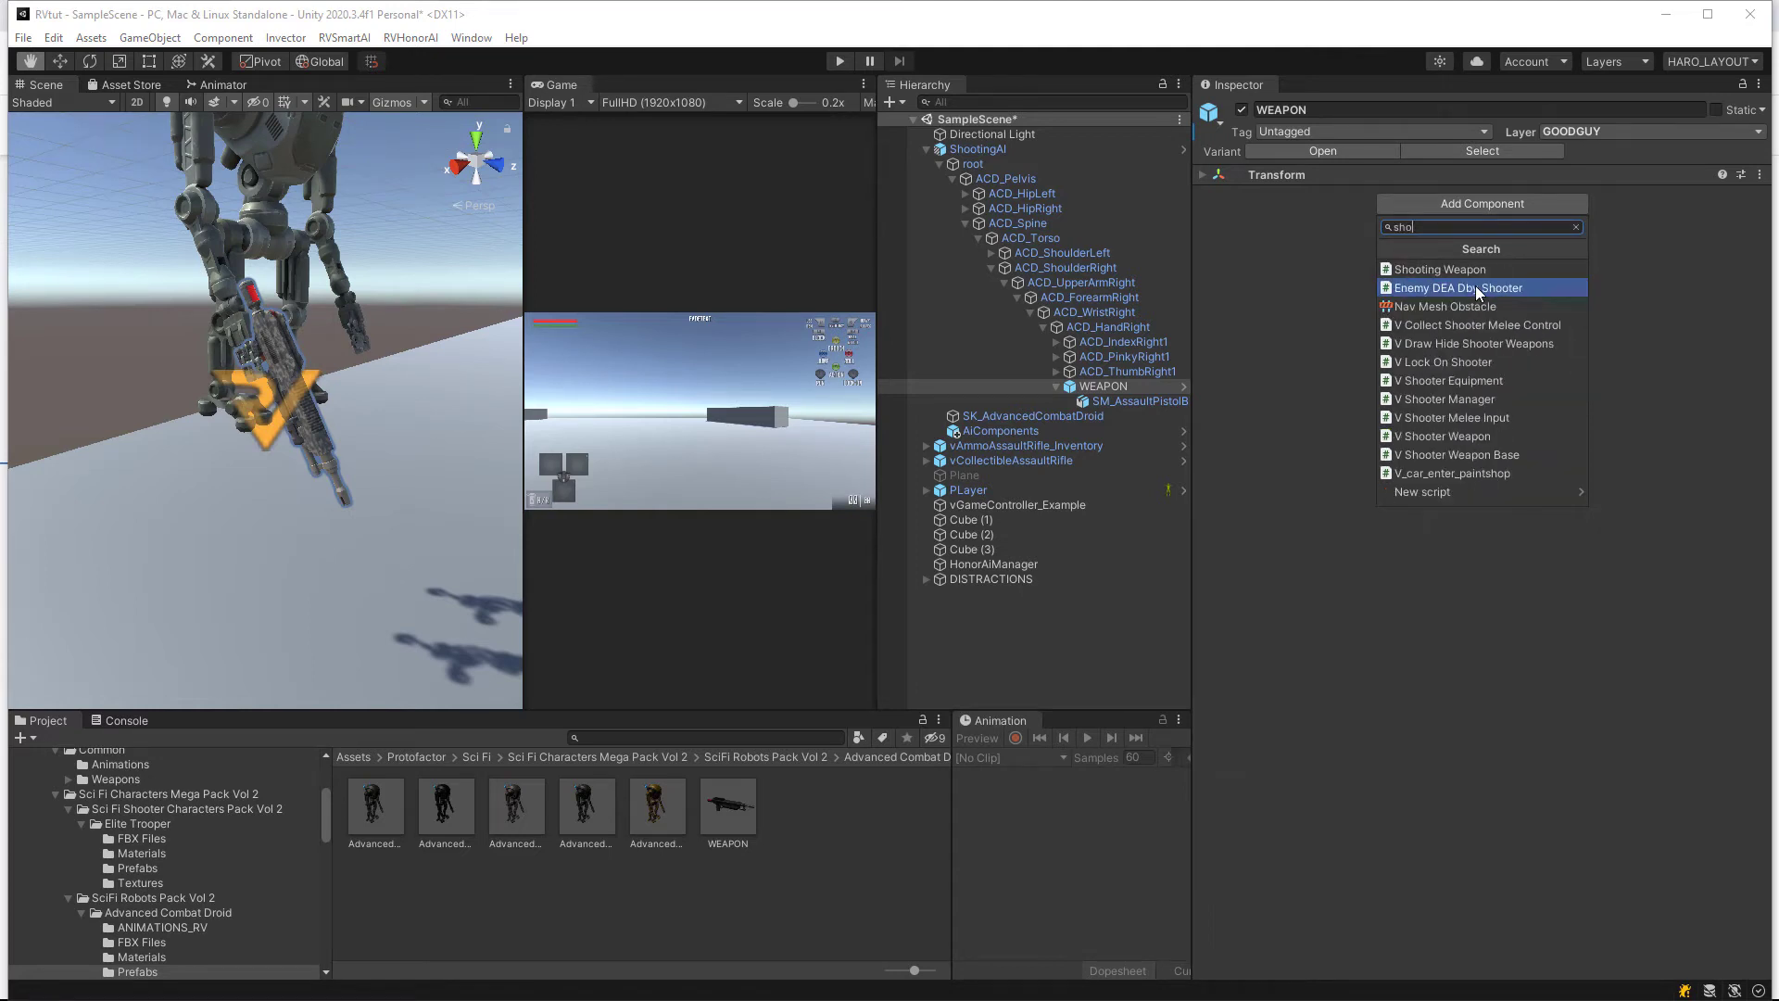
click(1481, 272)
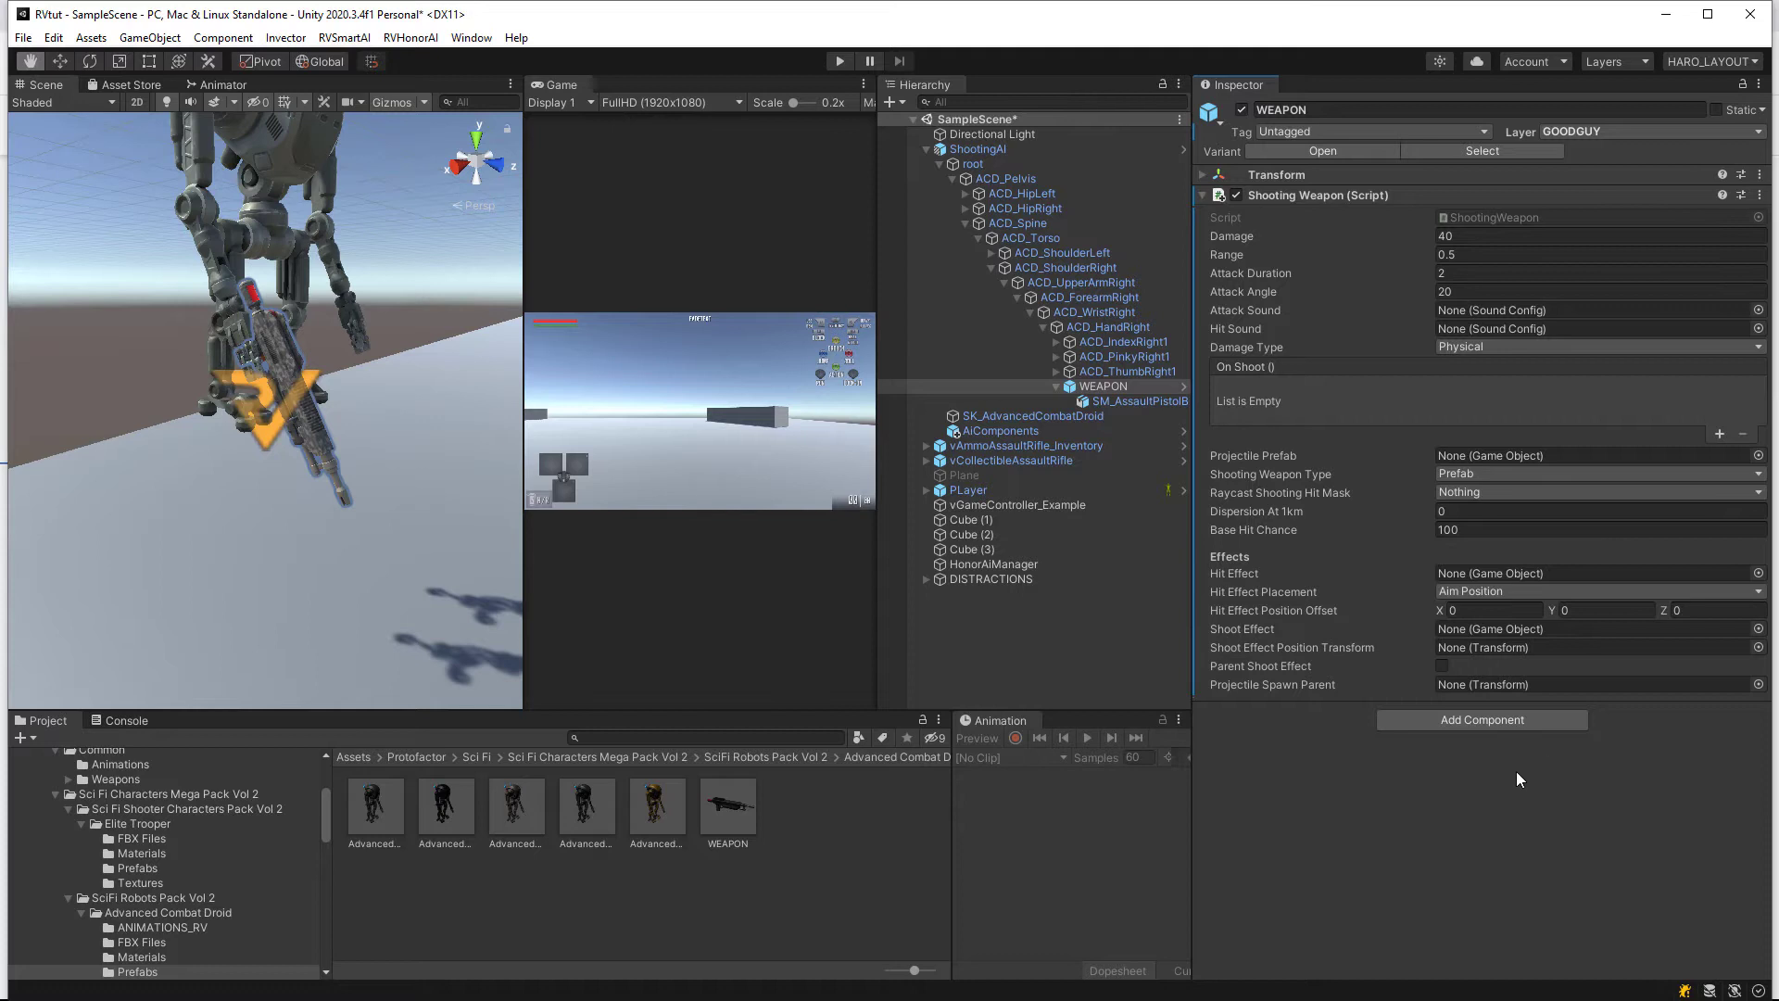
Step: Add the Attack component to the WEAPON object as well
click(1508, 727)
text(att)
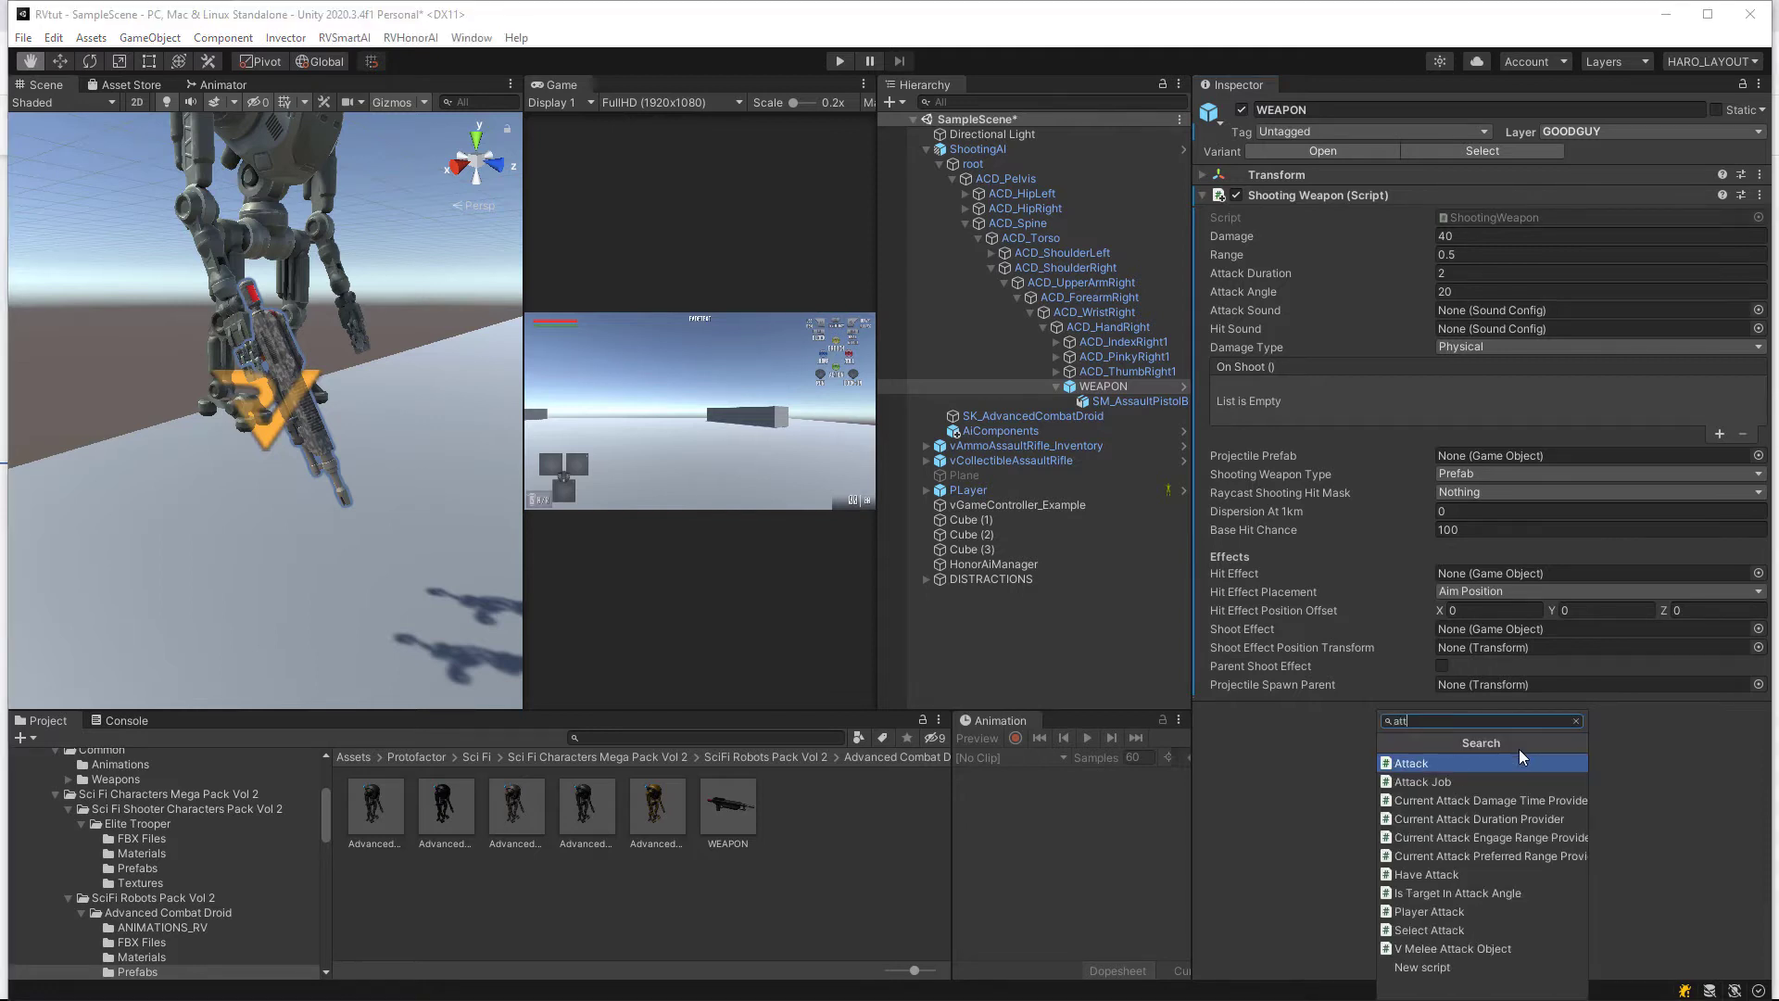
click(1425, 763)
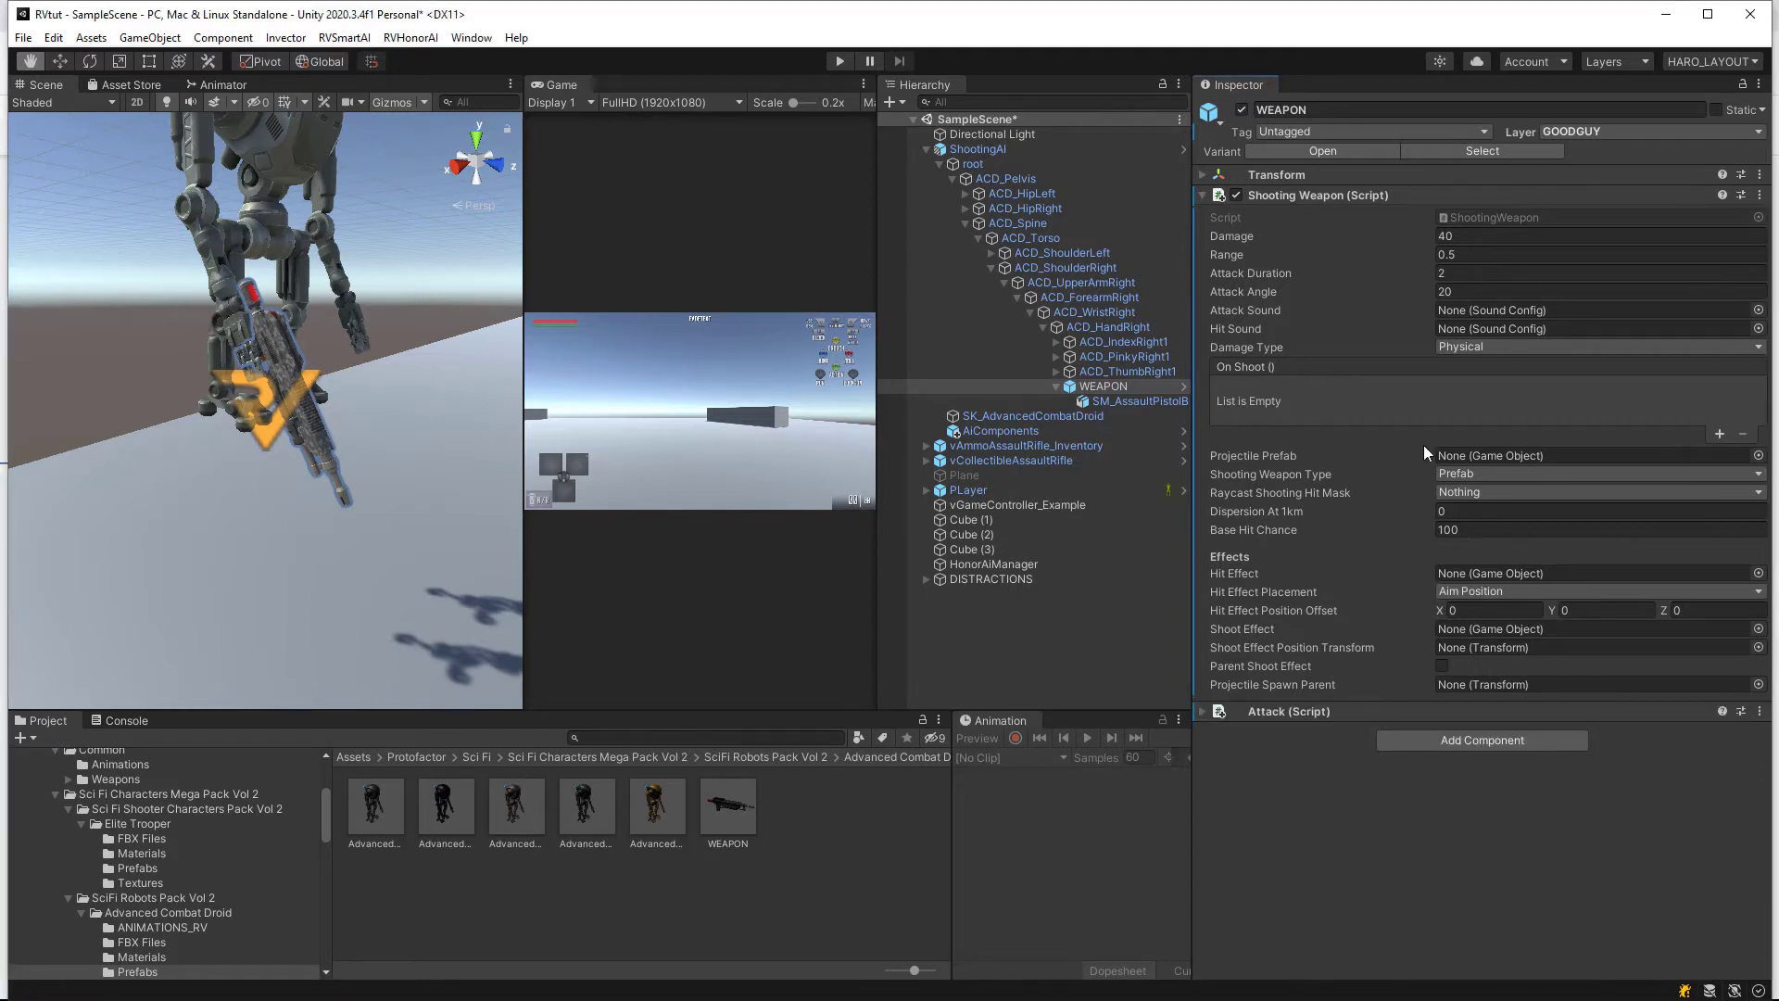
Step: In ShootingAI's animation settings, enable Auto Update Animator Controller and Look At Player And Target, and disable Use Root Motion
click(981, 150)
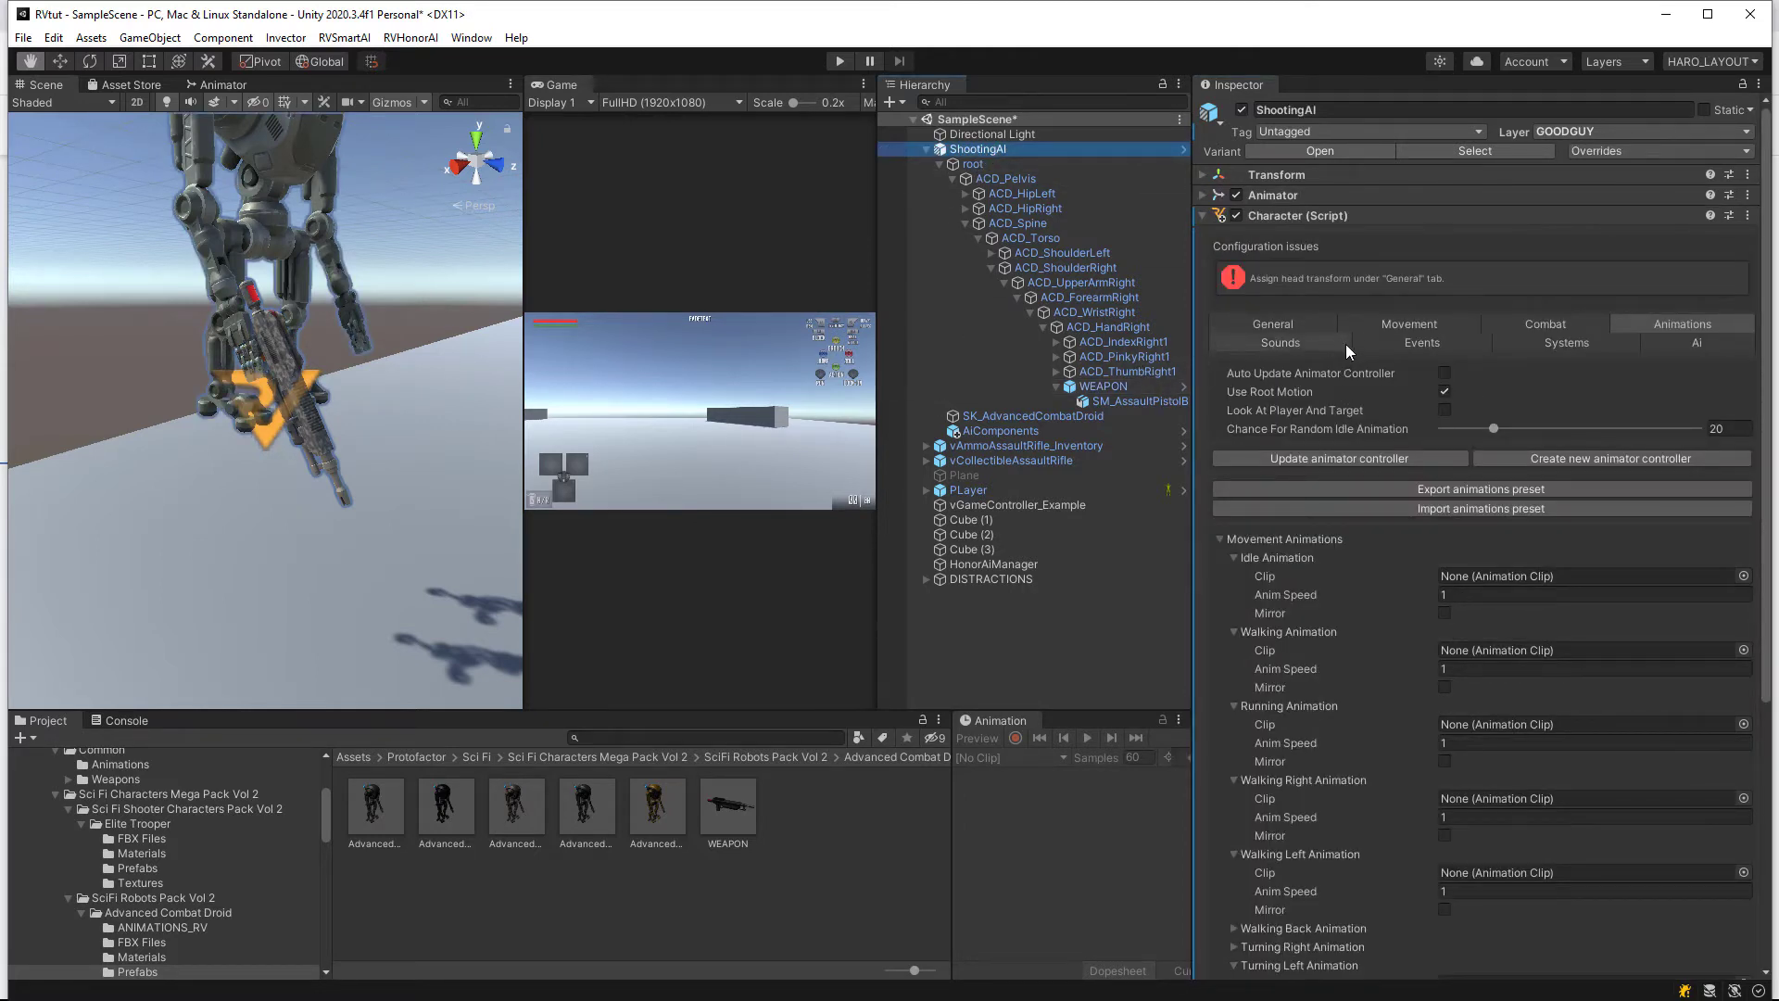
click(1445, 392)
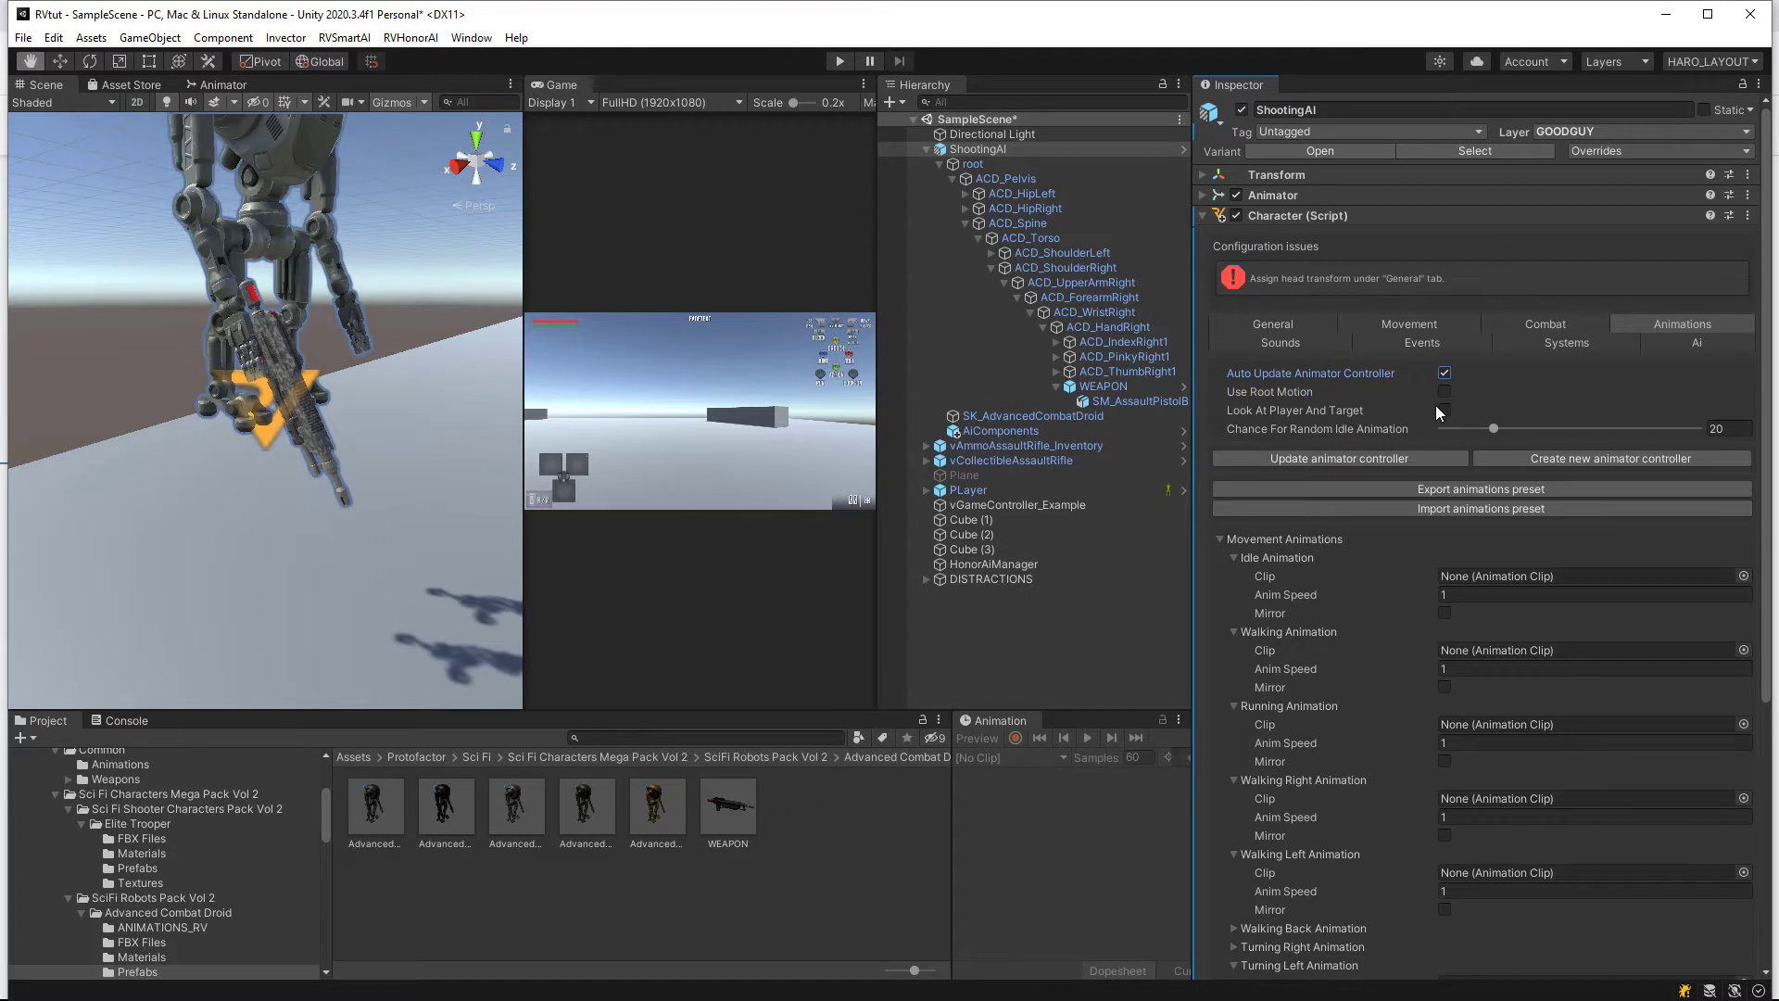
click(1449, 413)
Step: Collapse ShootingAI's Movement Animations and expand its Single Animations for review
drag(431, 245, 409, 379)
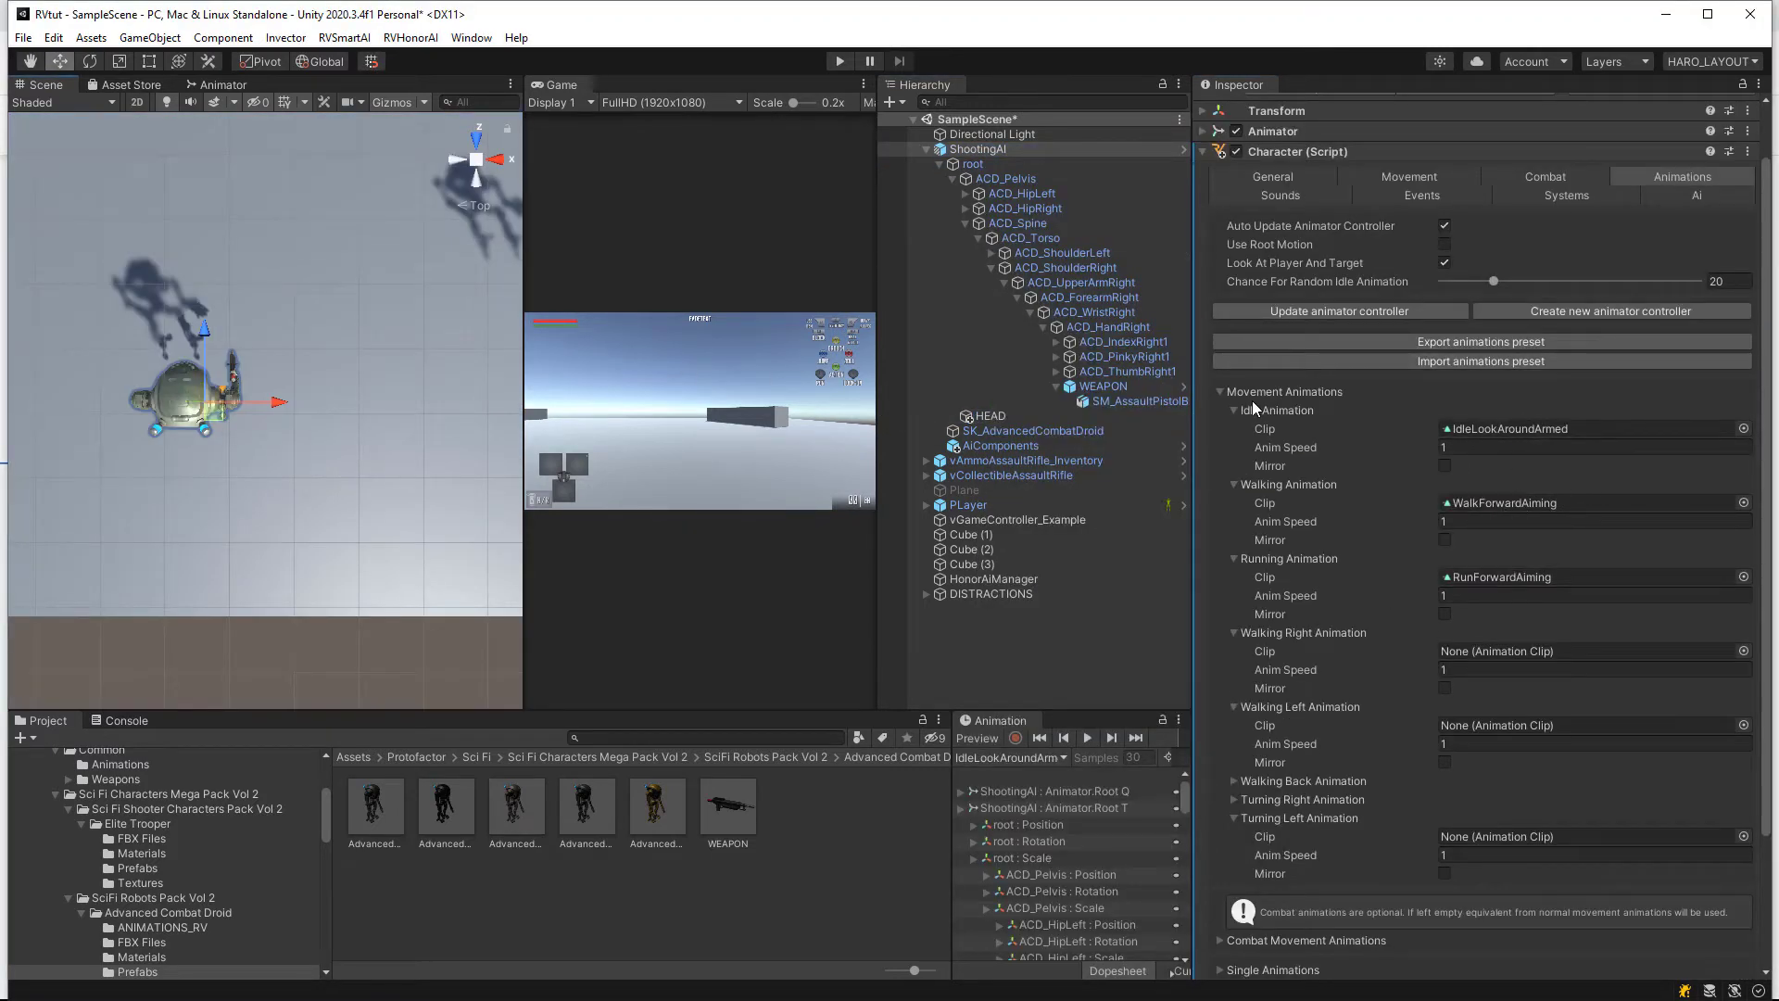
scroll(1573, 333, up, 2)
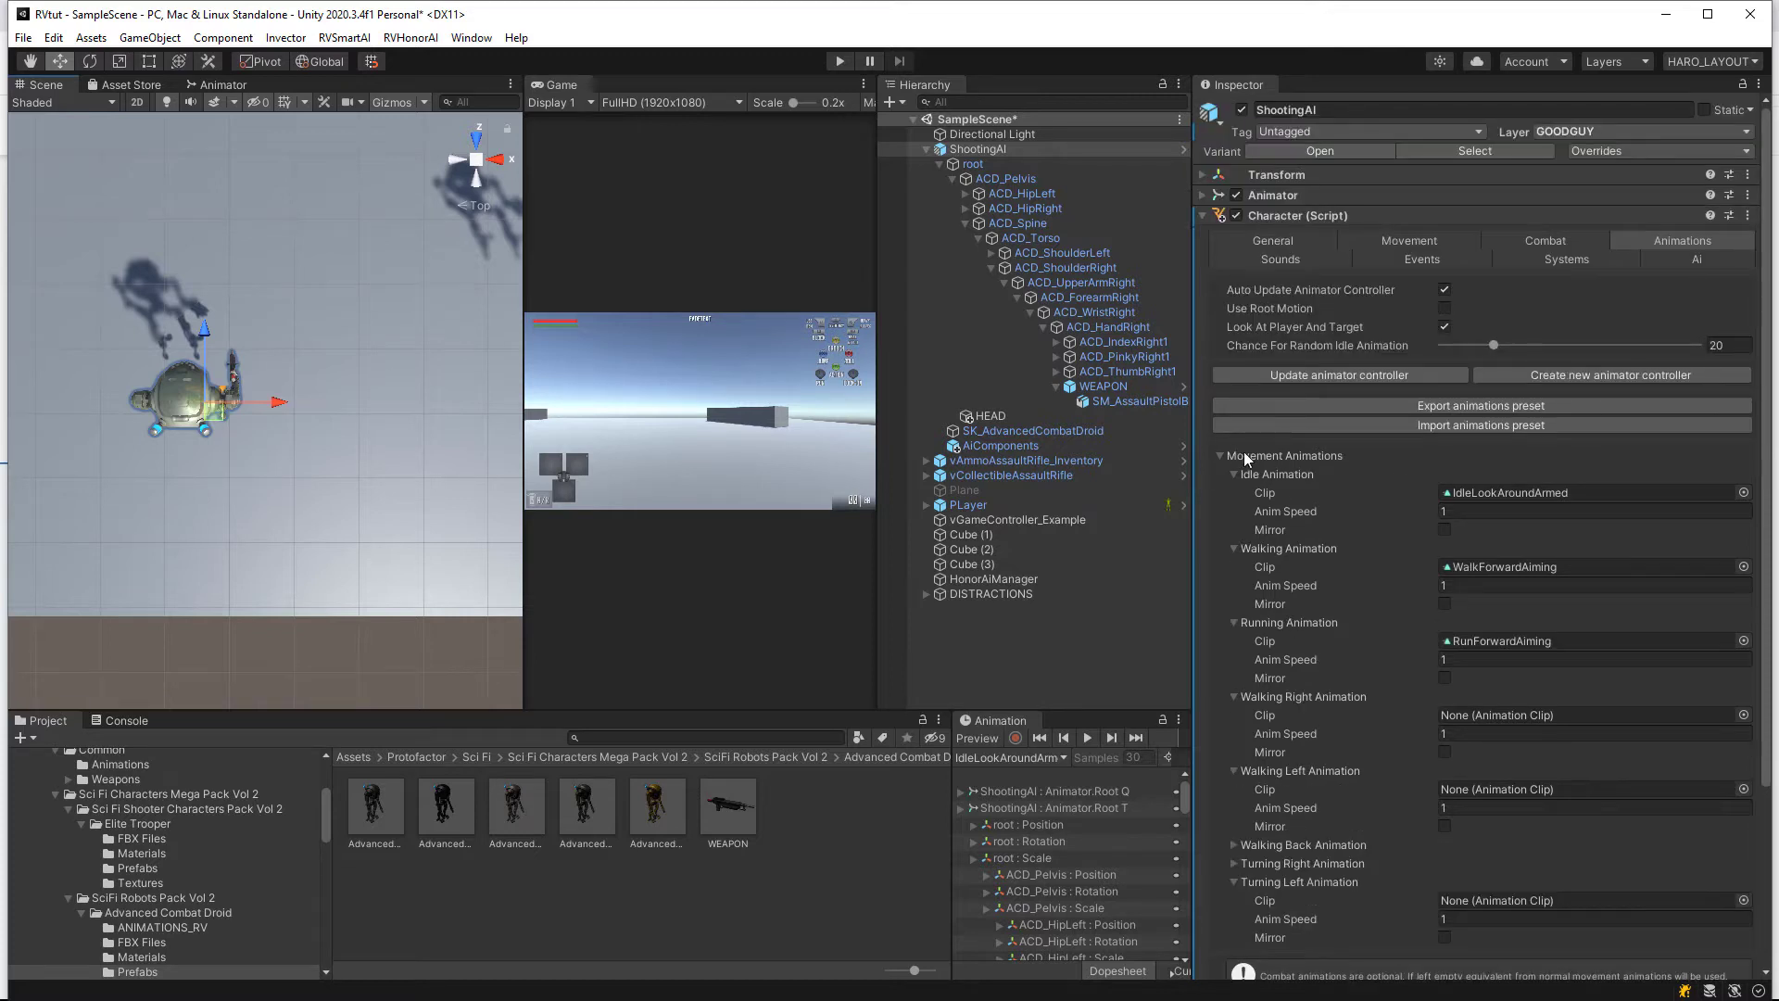
click(1219, 456)
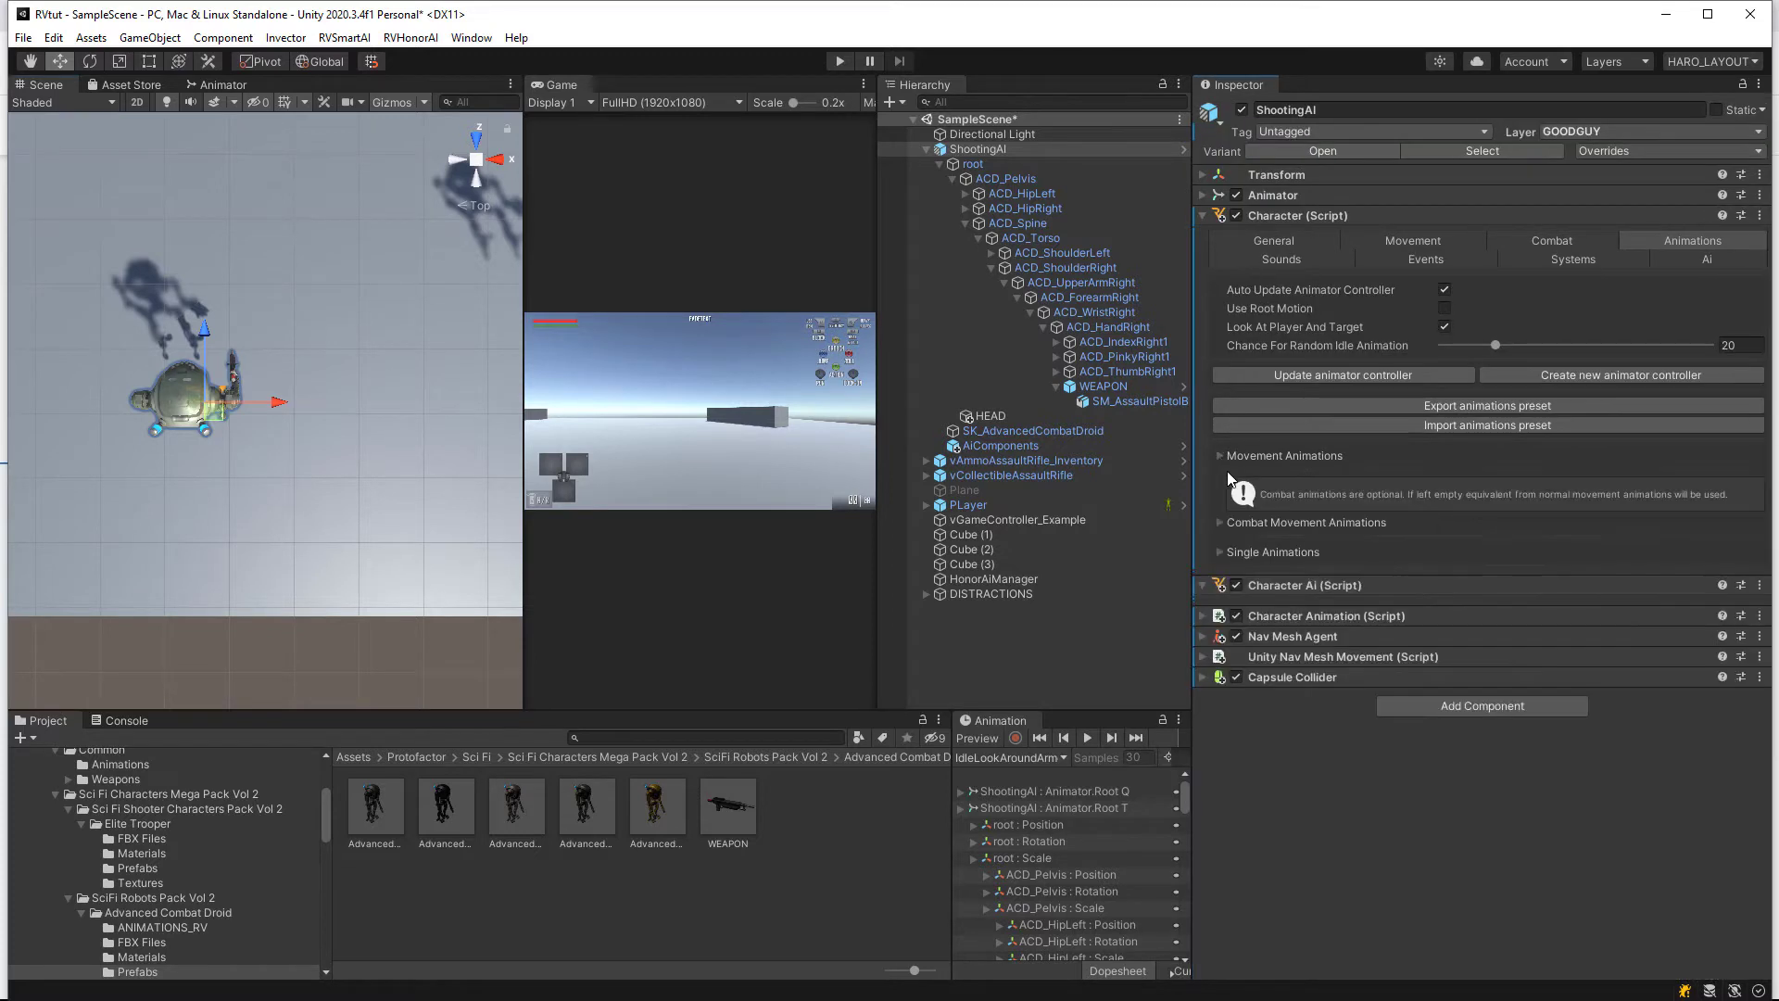
click(1219, 553)
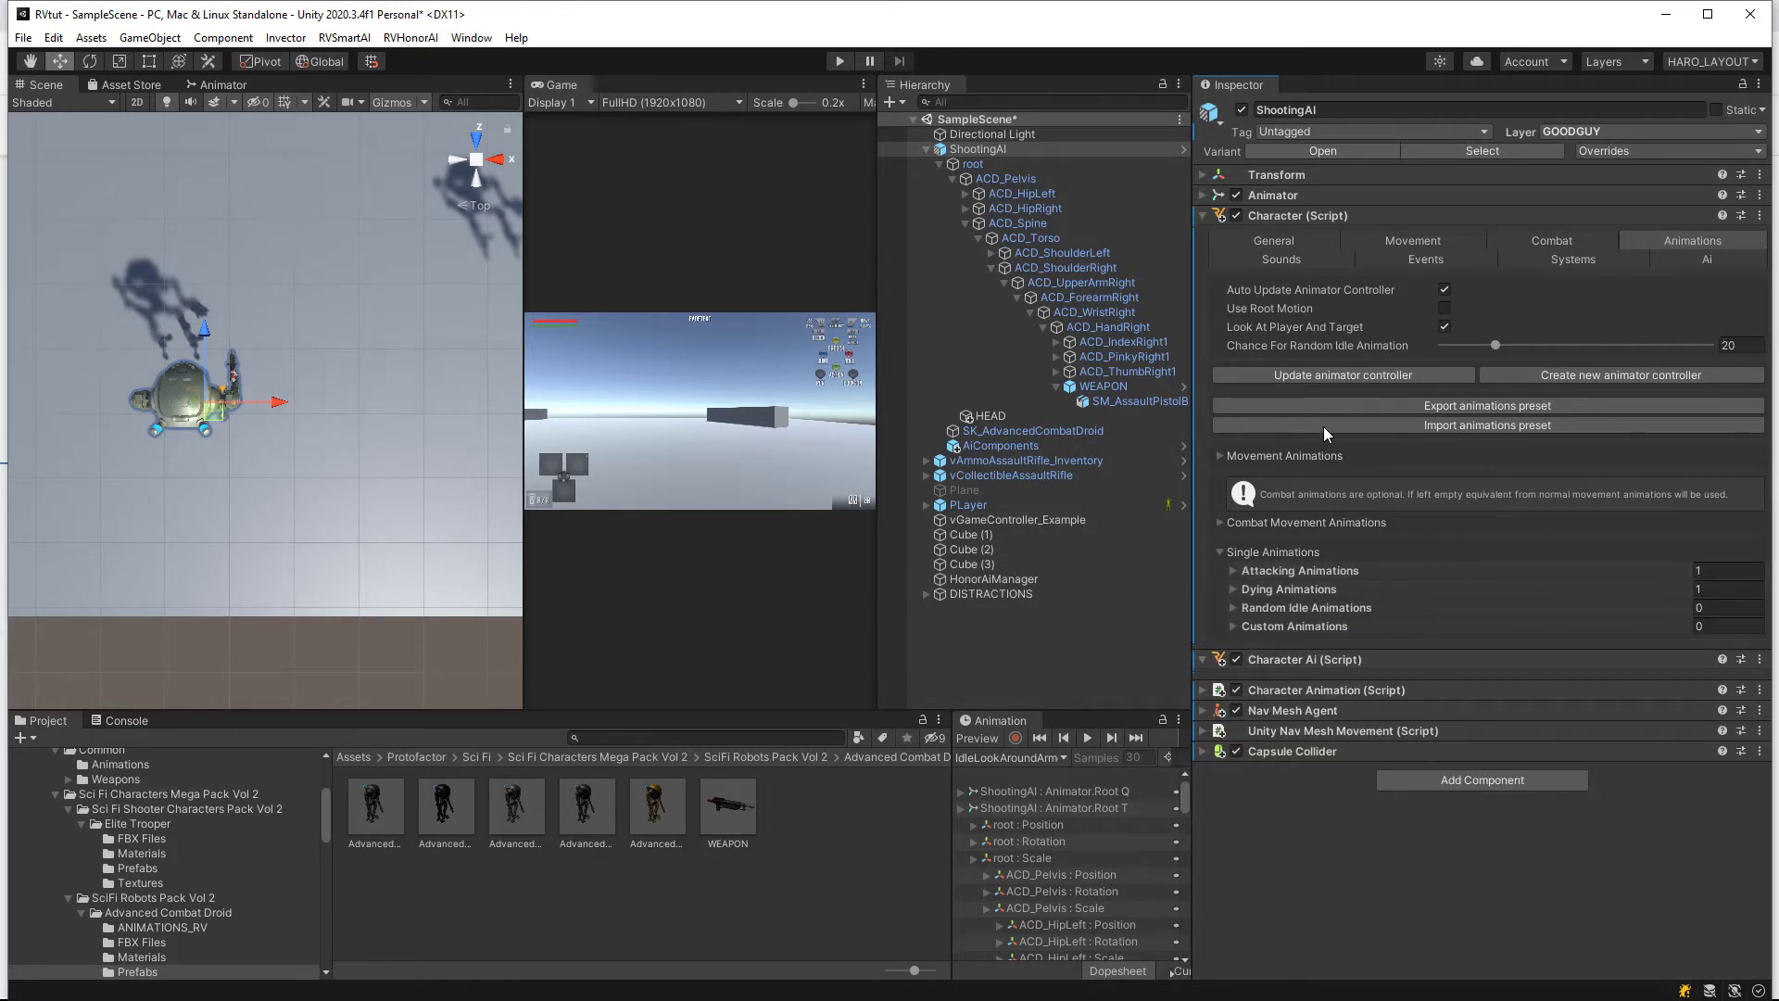
Step: Add a movement waypoint to ShootingAI and place it away from the droid, toward negative X and positive Z
click(1406, 241)
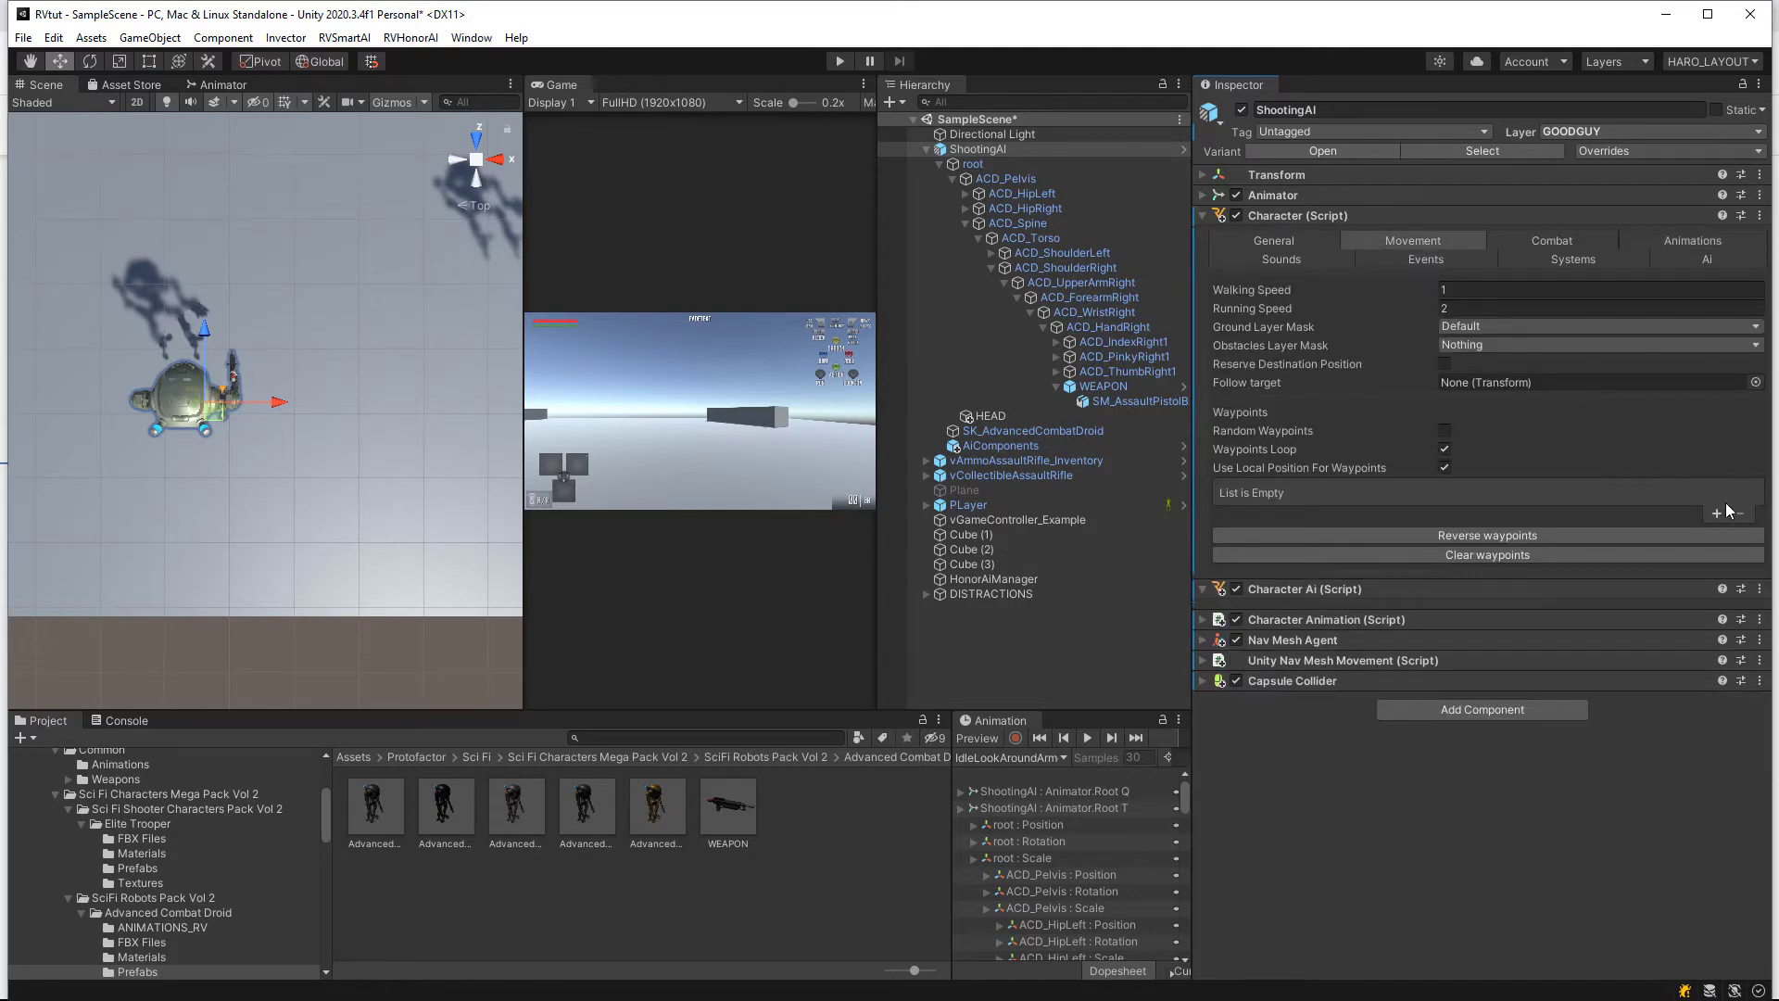
click(1717, 513)
drag(1248, 492, 1325, 494)
scroll(387, 315, down, 8)
drag(277, 400, 148, 148)
scroll(174, 190, down, 4)
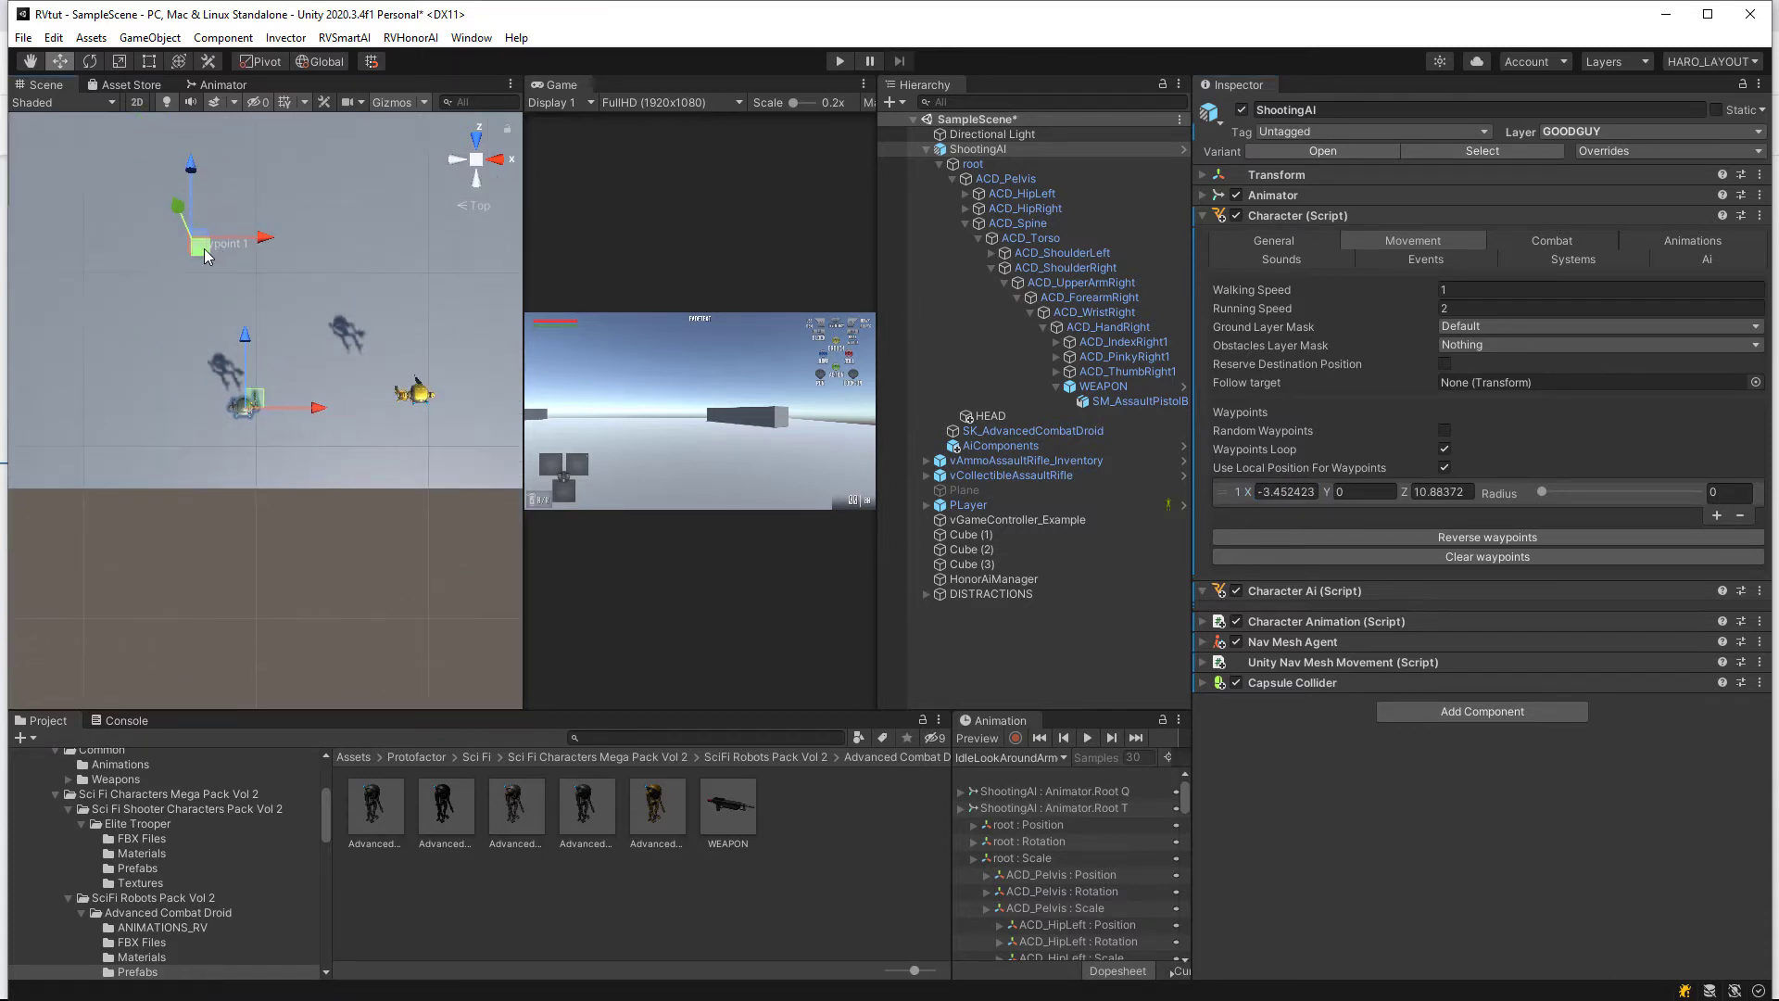
drag(204, 250, 142, 196)
Step: Enlarge the first waypoint's radius and add another waypoint to ShootingAI's list
mouse_move(1543, 491)
mouse_down()
mouse_move(1580, 492)
mouse_move(1565, 493)
mouse_up()
scroll(386, 280, down, 4)
click(1717, 516)
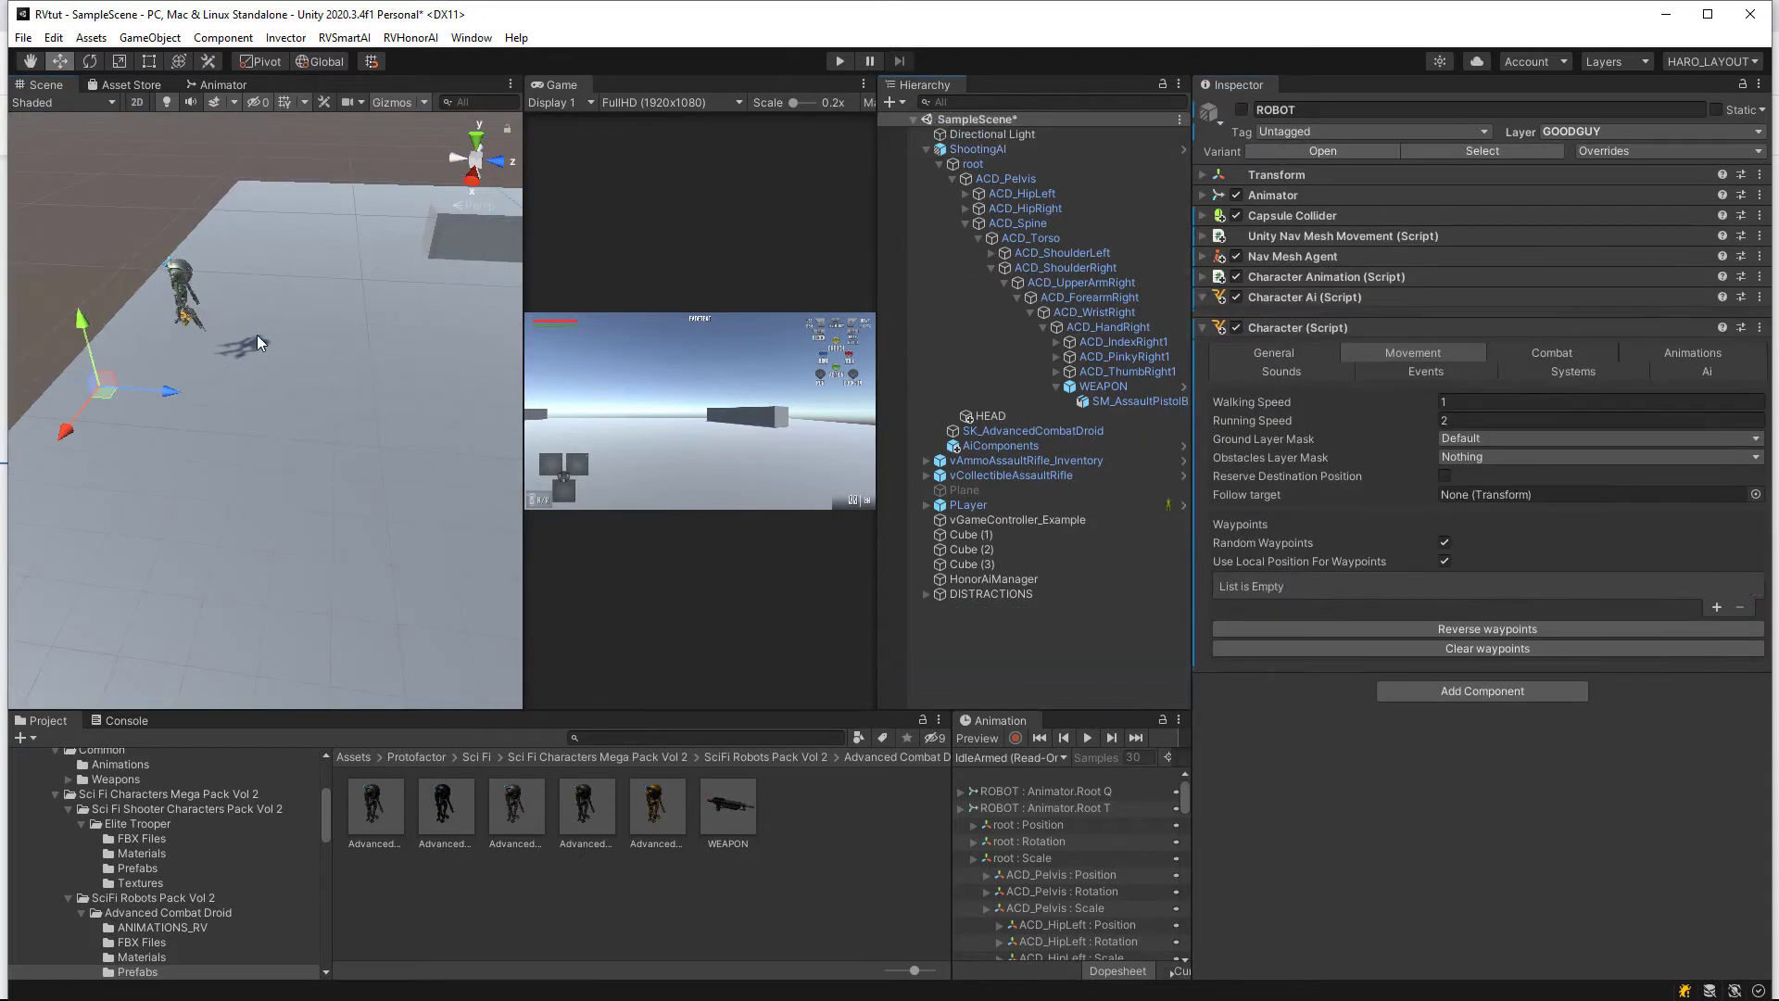
Step: Play-test the scene while watching the ShootingAI droid's movement, and stop playback
middle_drag(258, 335, 208, 332)
middle_drag(137, 259, 151, 290)
mouse_move(264, 455)
right_down()
mouse_move(185, 442)
mouse_move(234, 480)
mouse_move(267, 475)
right_up()
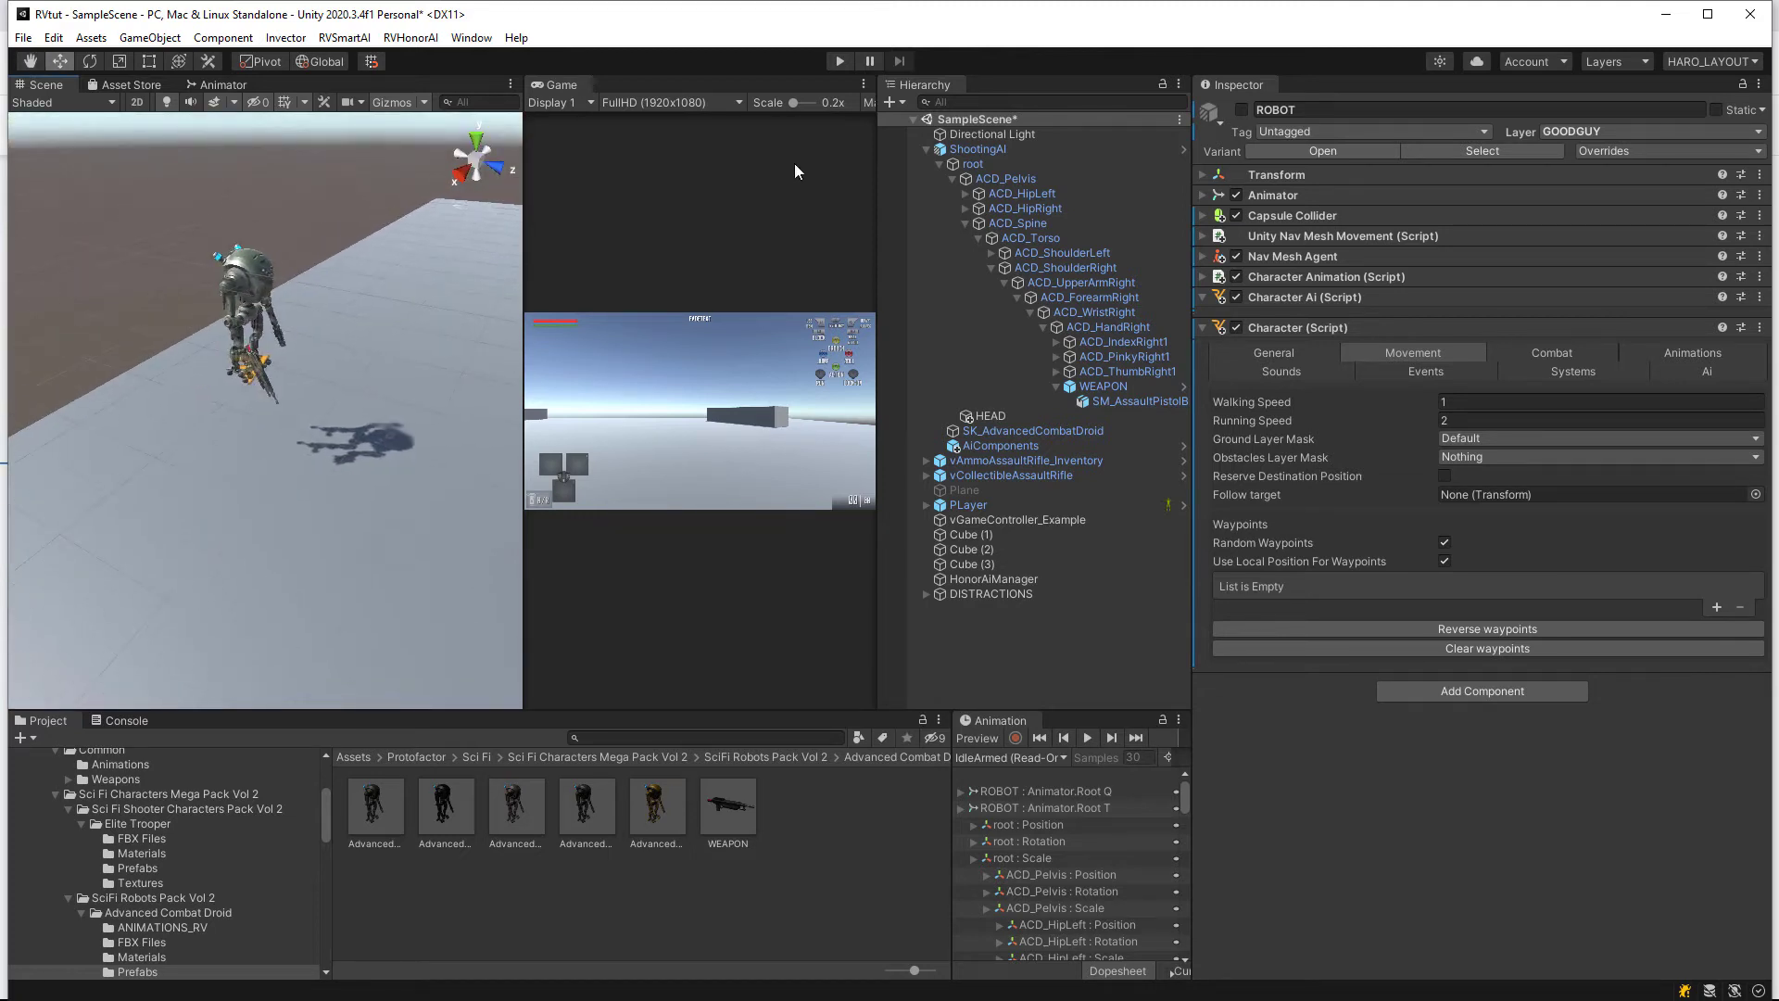
click(840, 61)
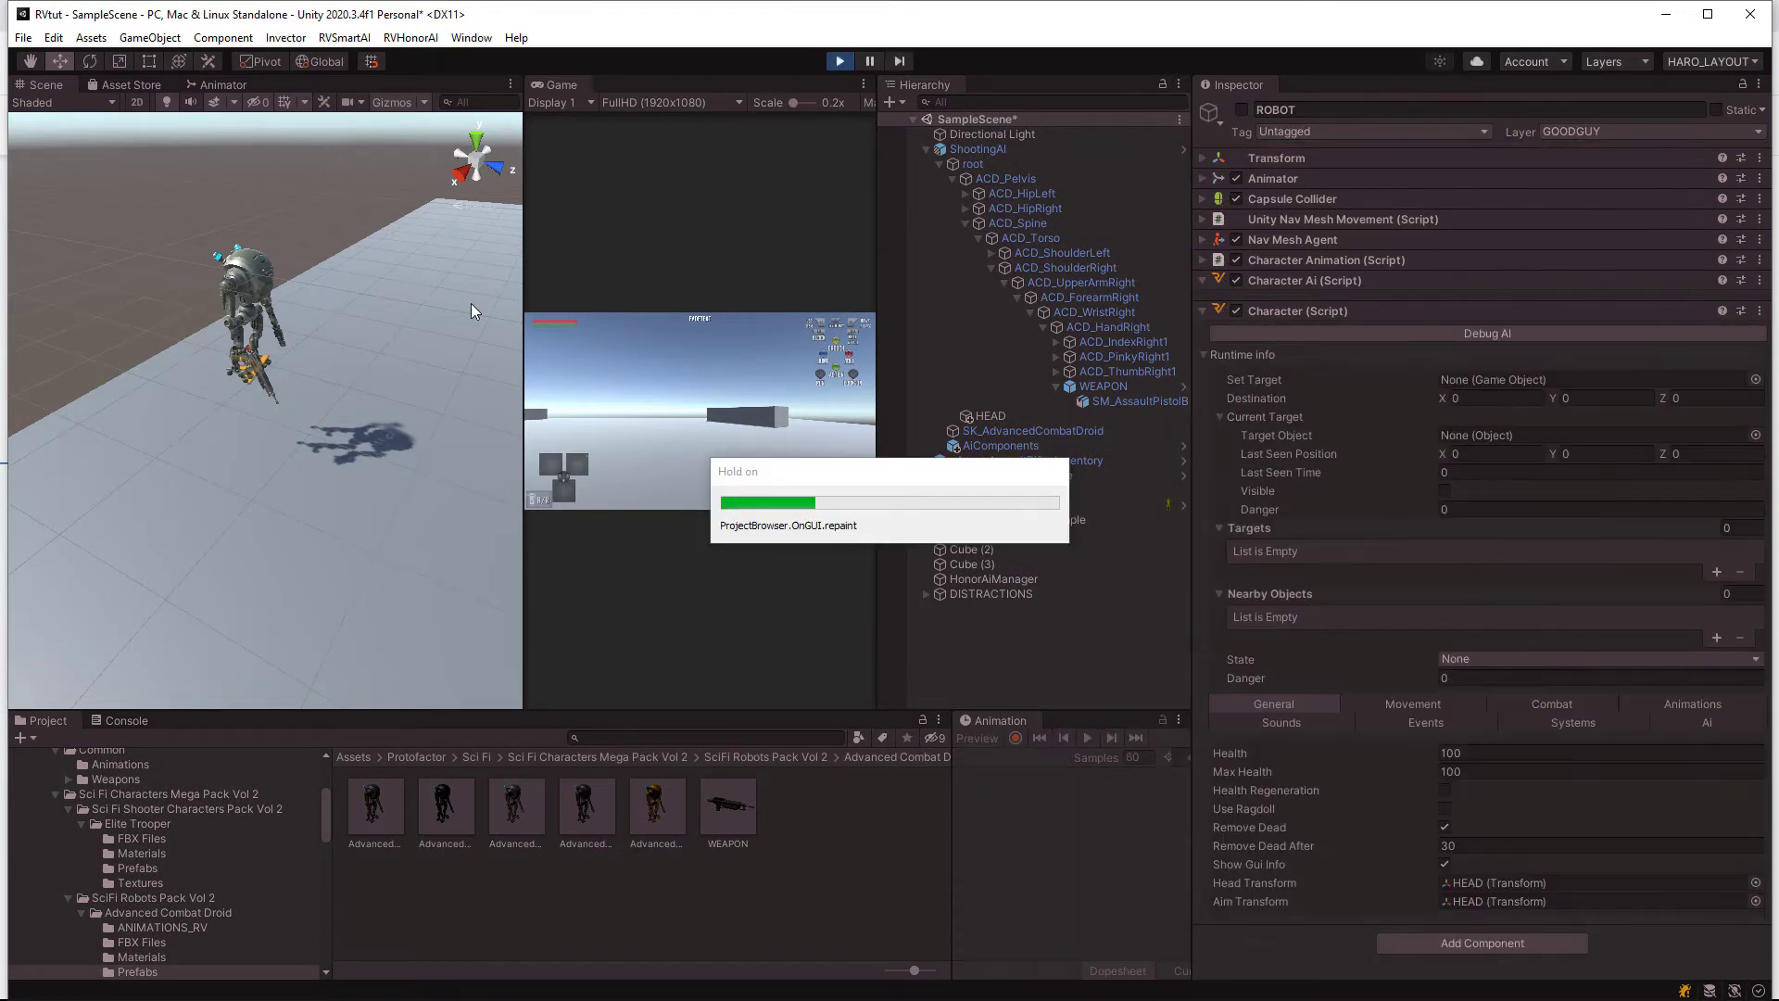
middle_drag(415, 421, 399, 350)
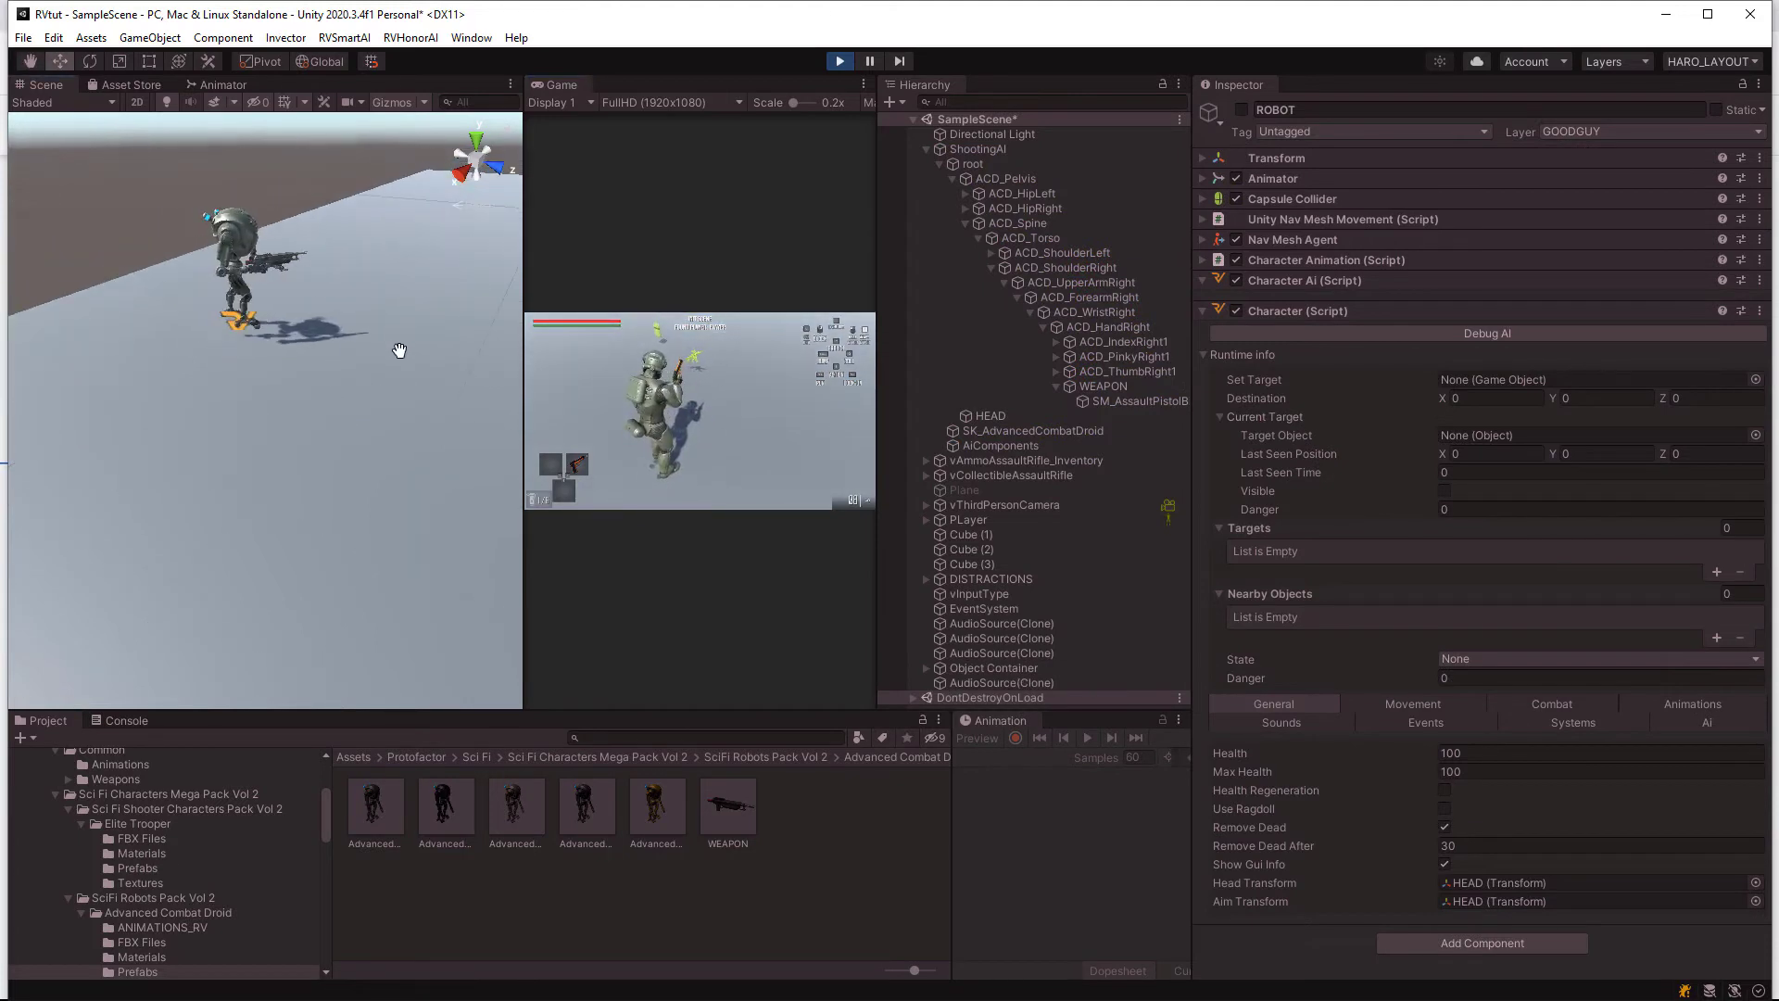
click(840, 61)
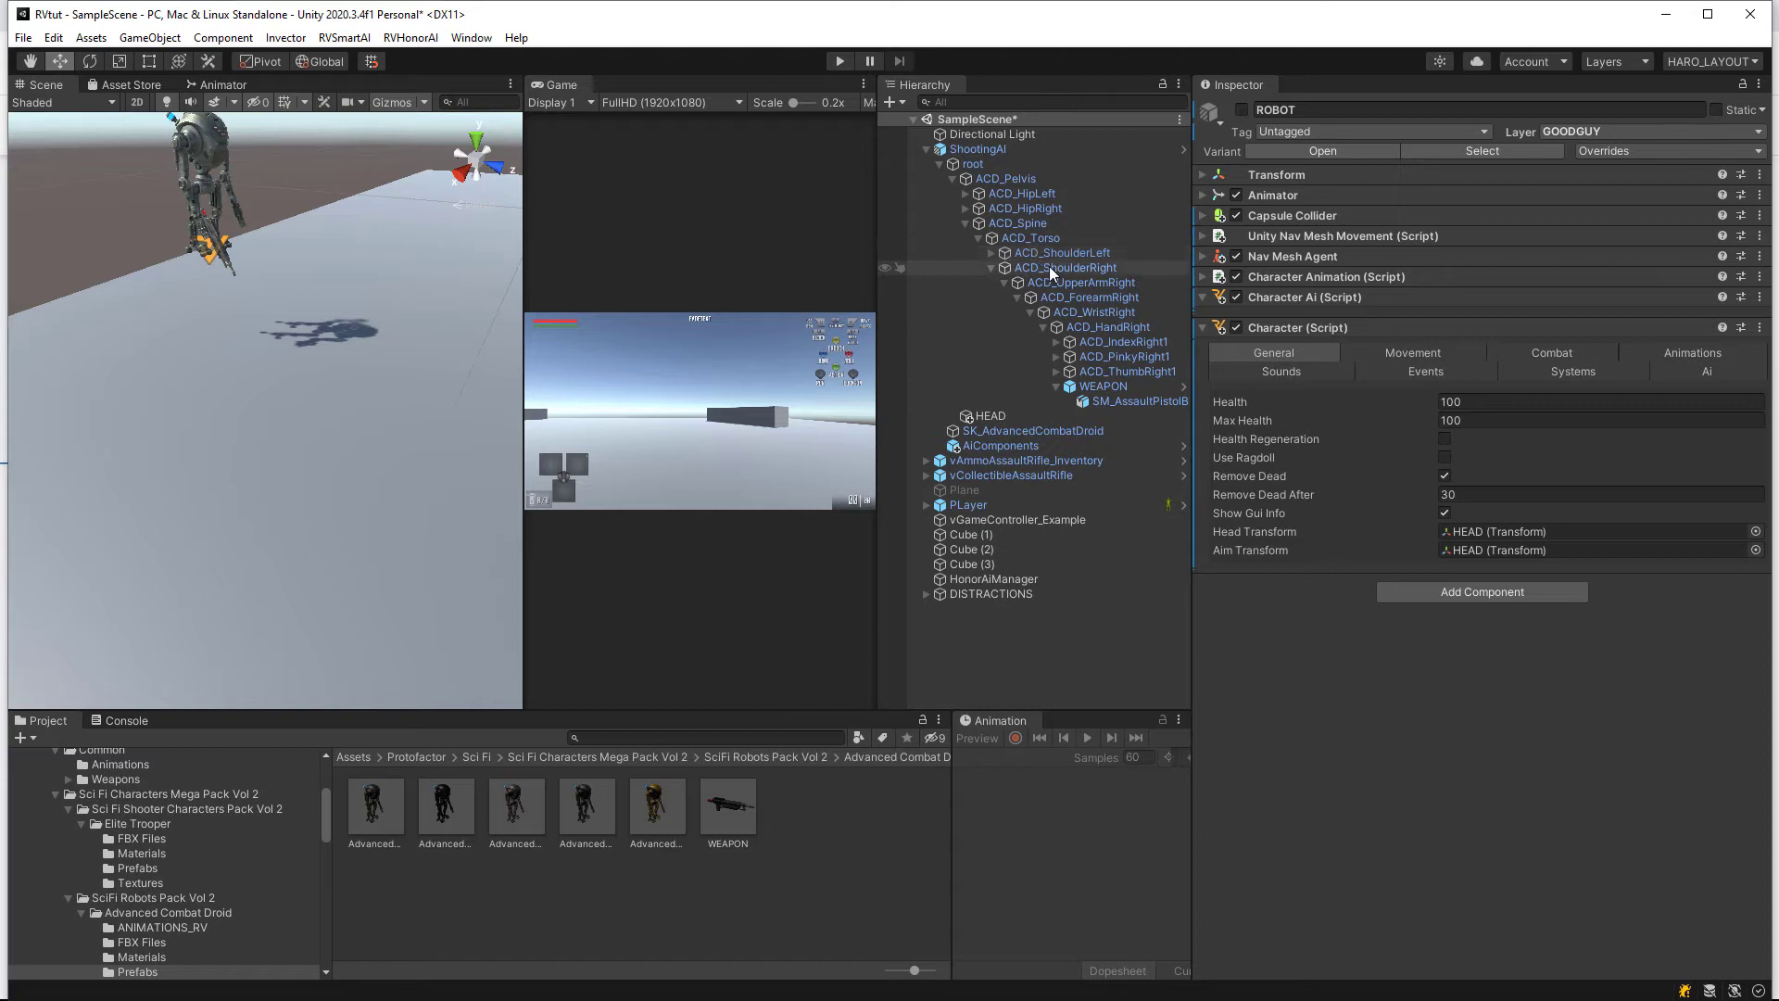
Step: In ShootingAI's combat settings, enable Never Flee and set Armor to 0
click(1014, 153)
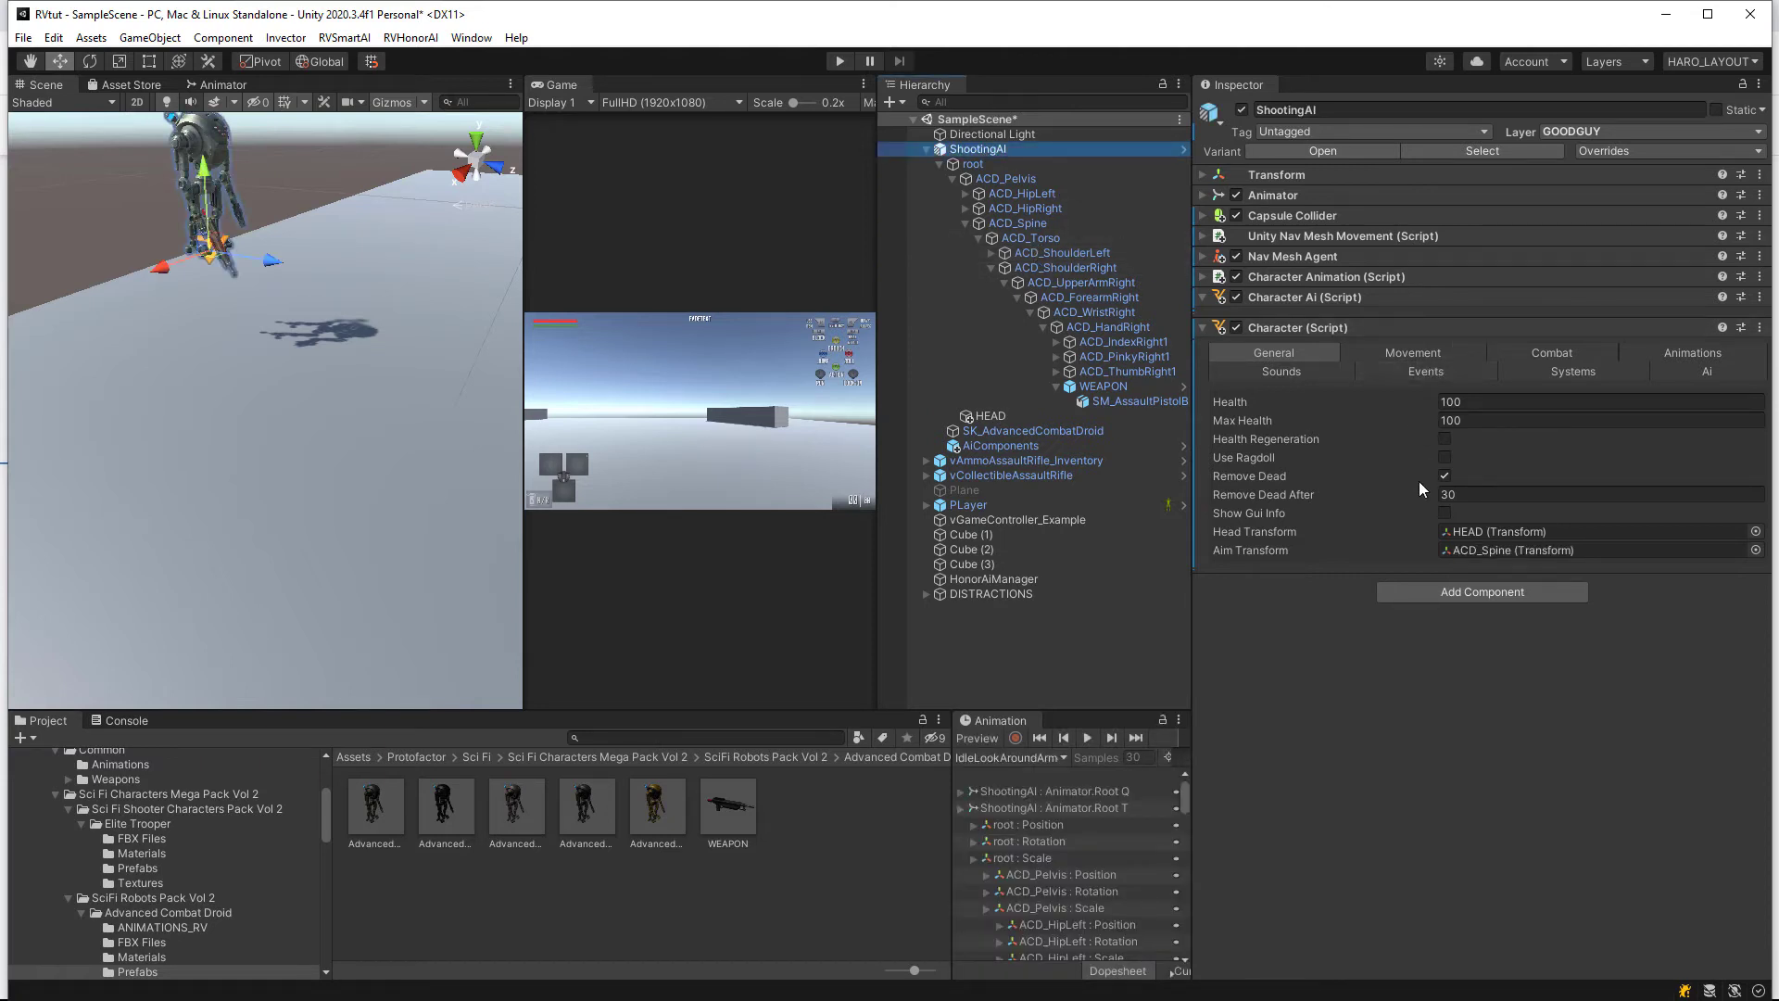
click(1548, 350)
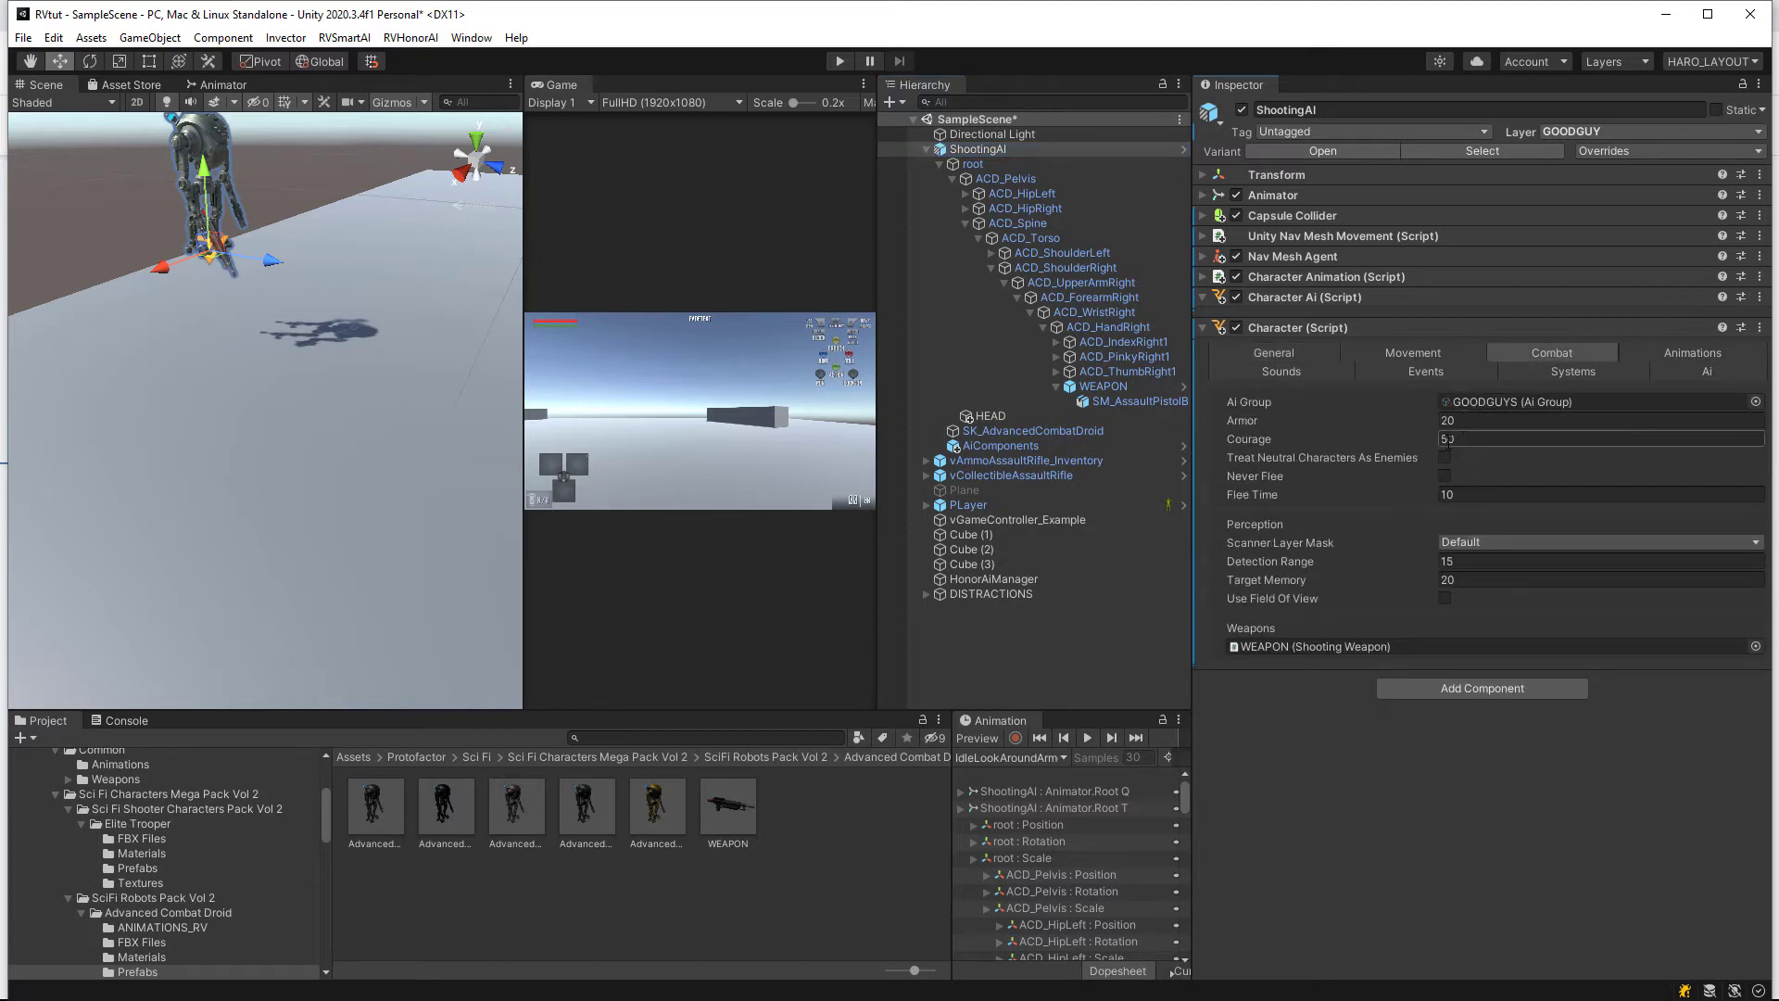
click(1446, 477)
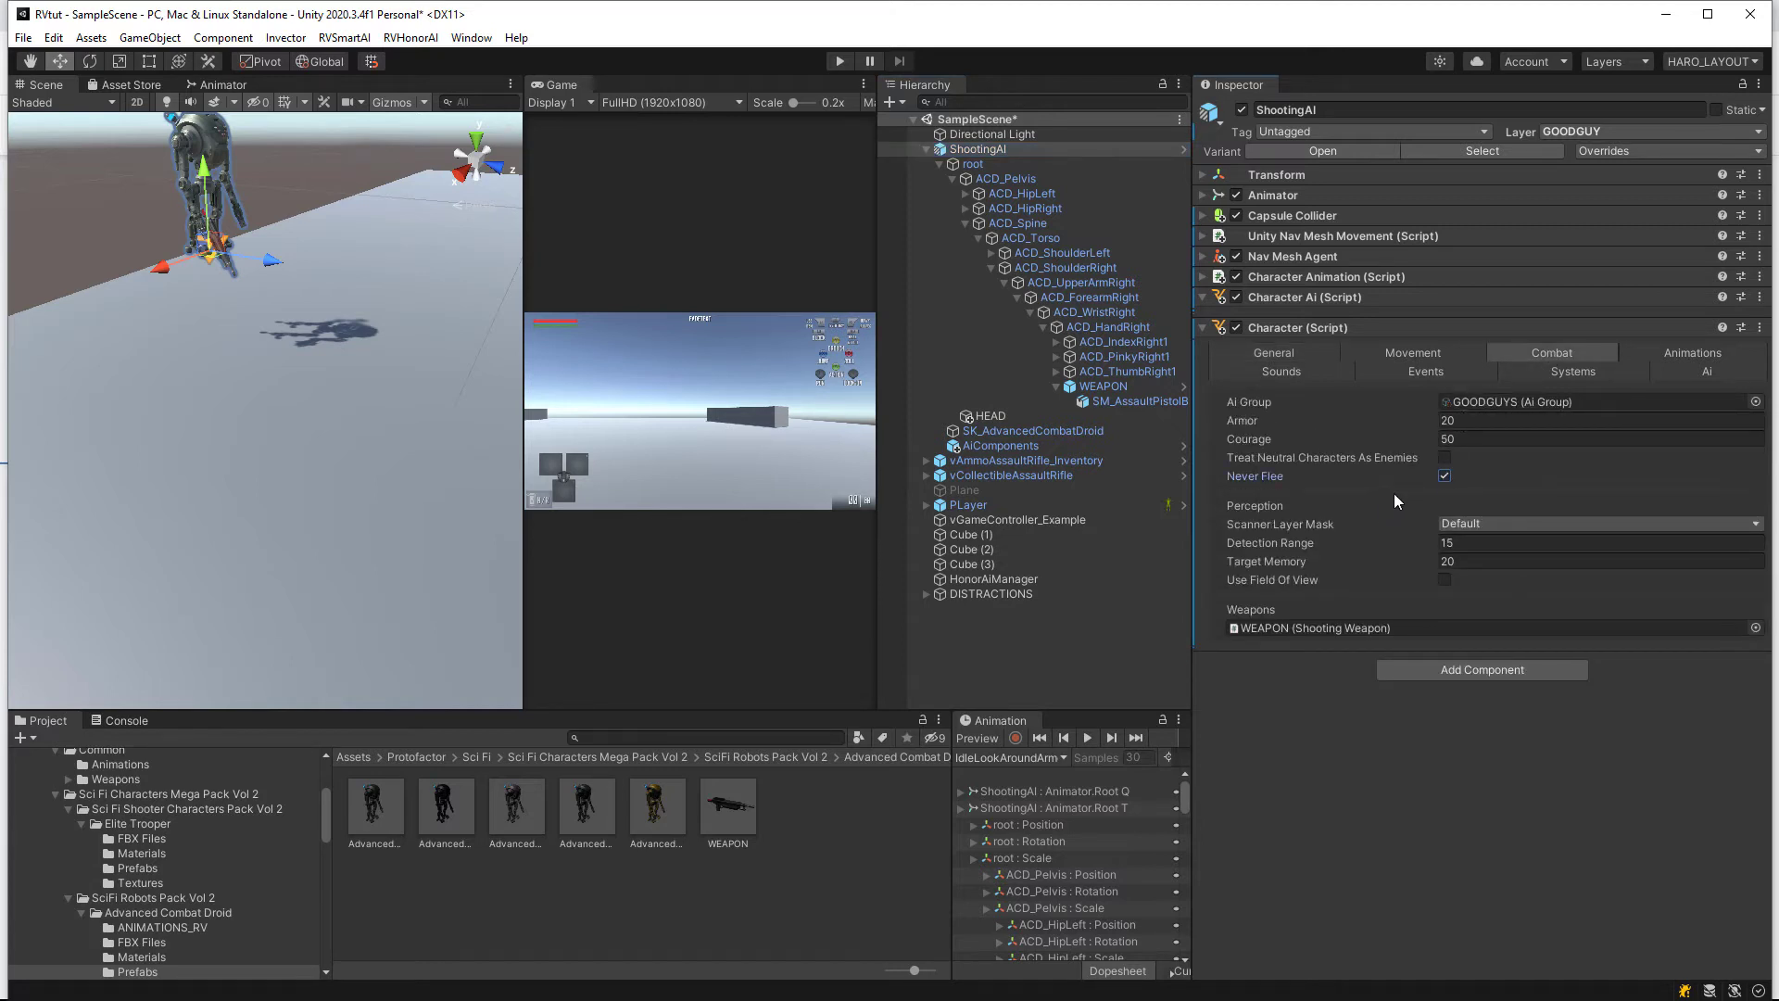
click(1461, 420)
text(0)
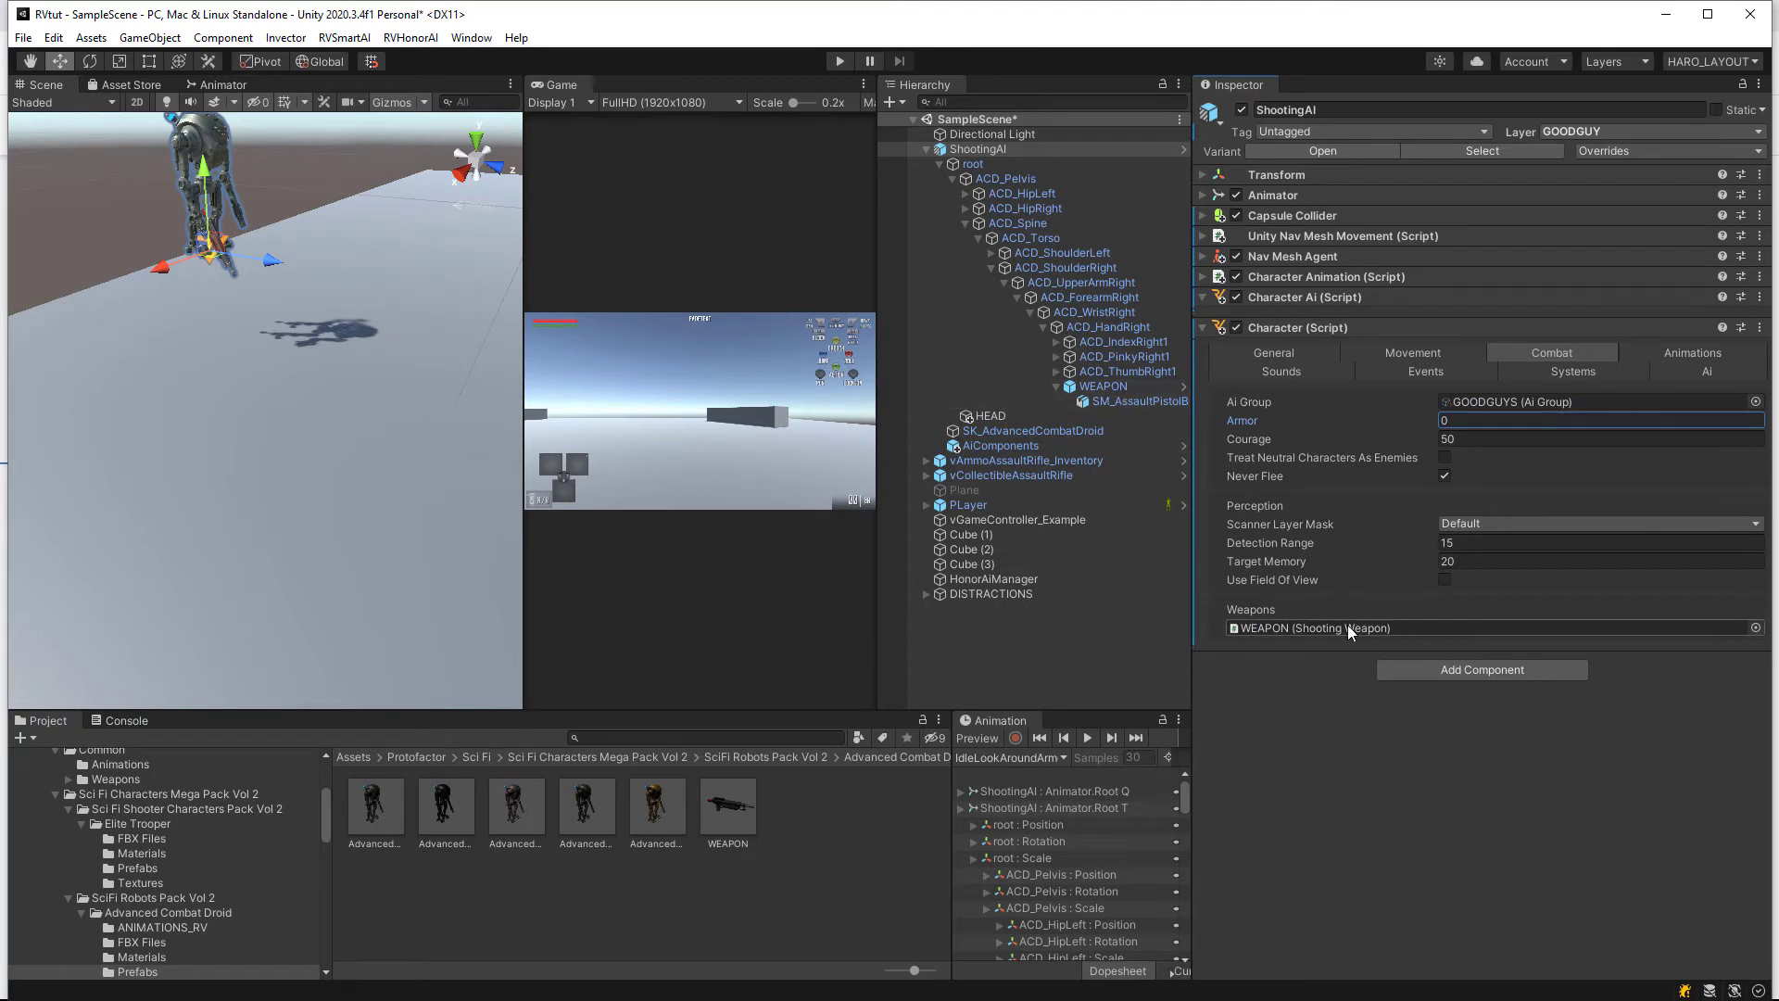
Step: Add the Player and BADGUY layers to ShootingAI's Scanner Layer Mask
click(1498, 524)
click(1503, 686)
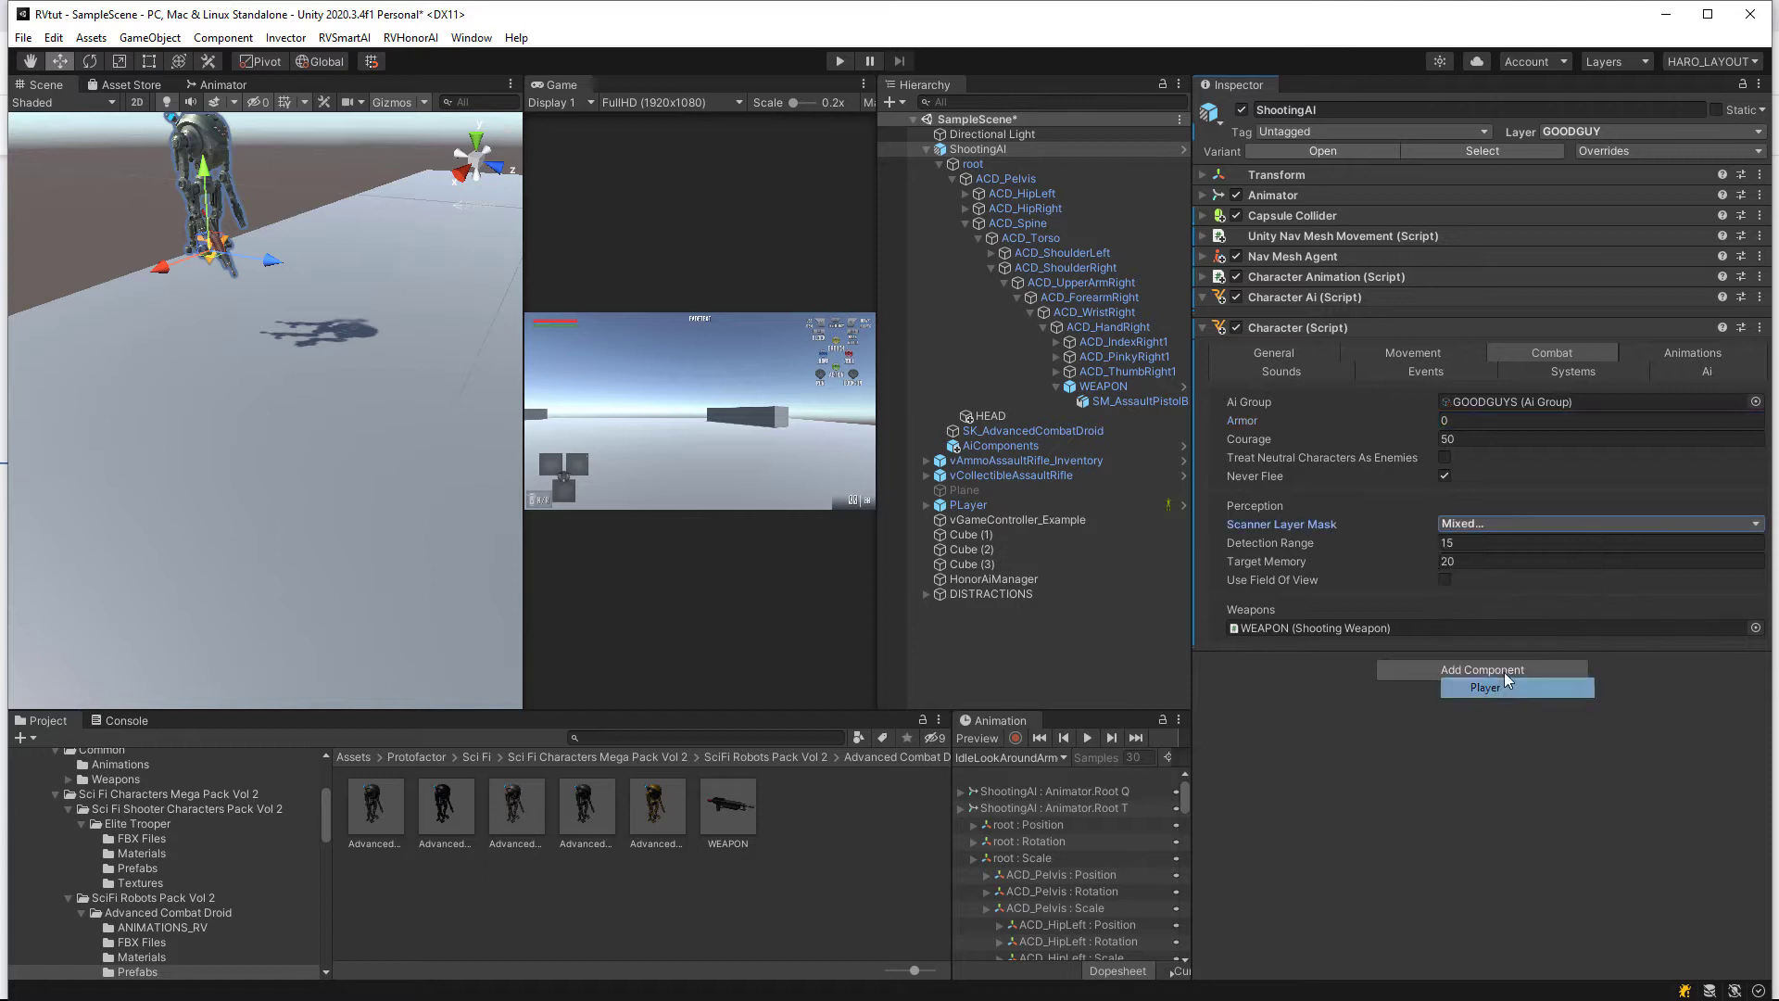
click(1504, 524)
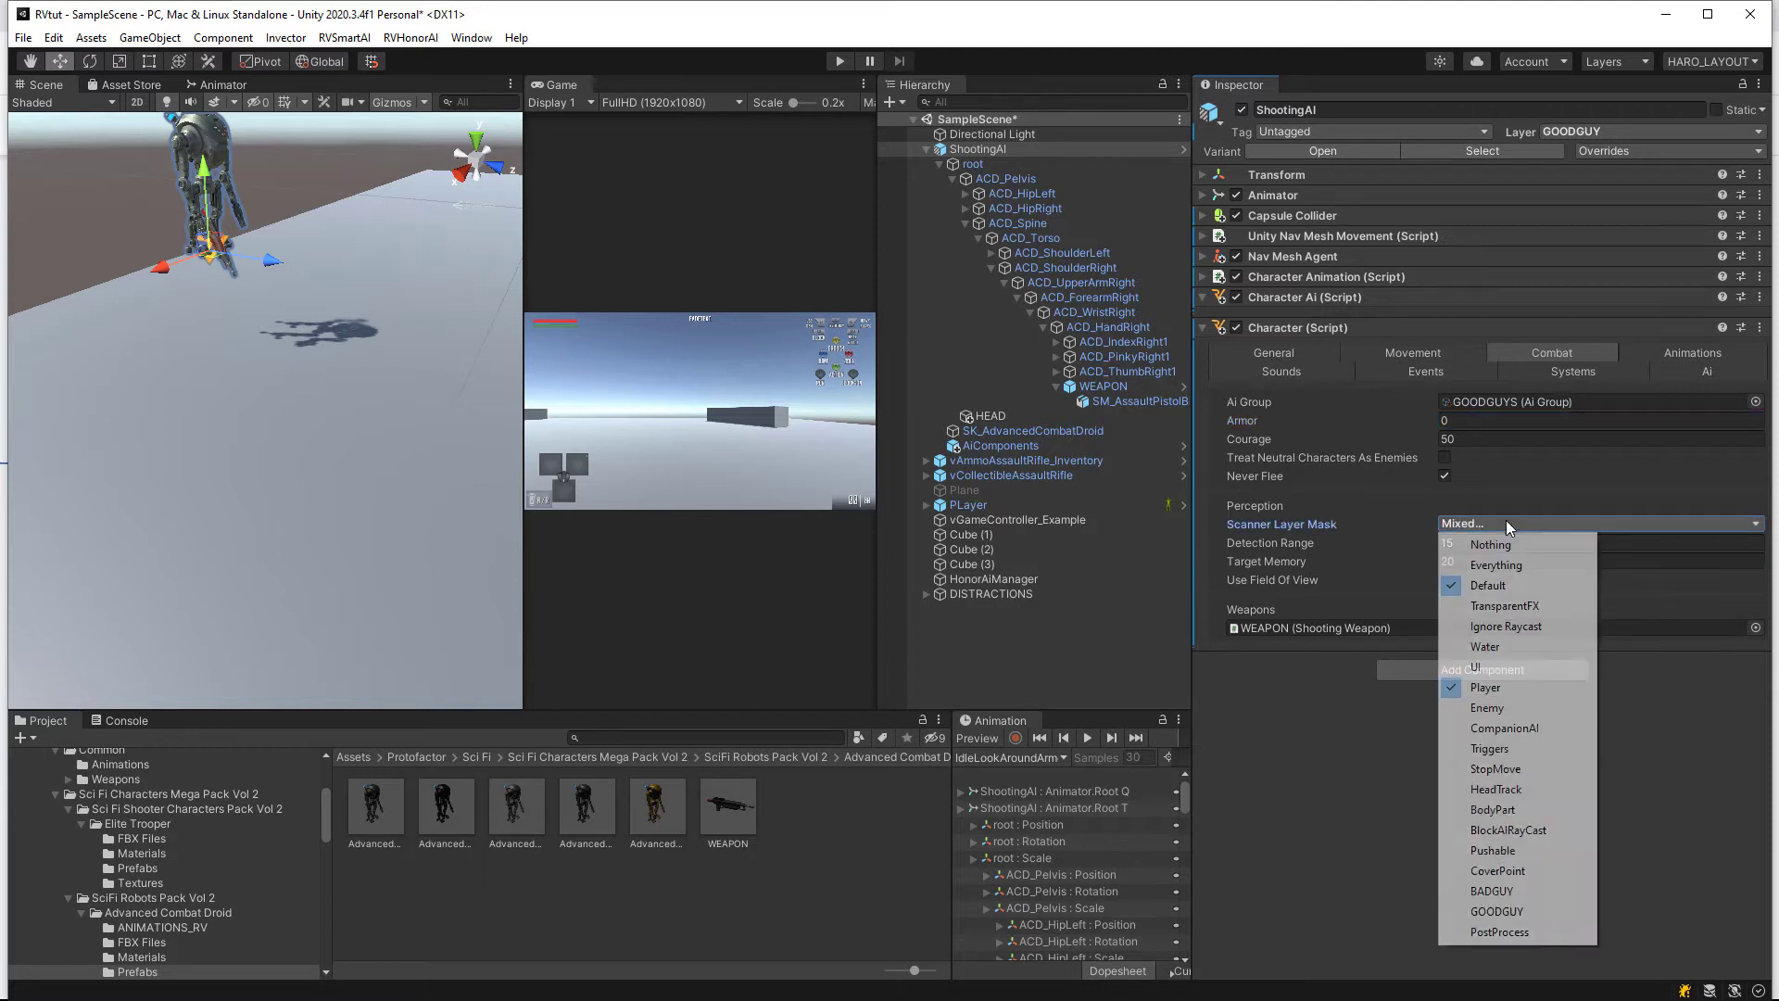
click(1518, 893)
Step: Set ShootingAI's Detection Range to 30
click(1399, 546)
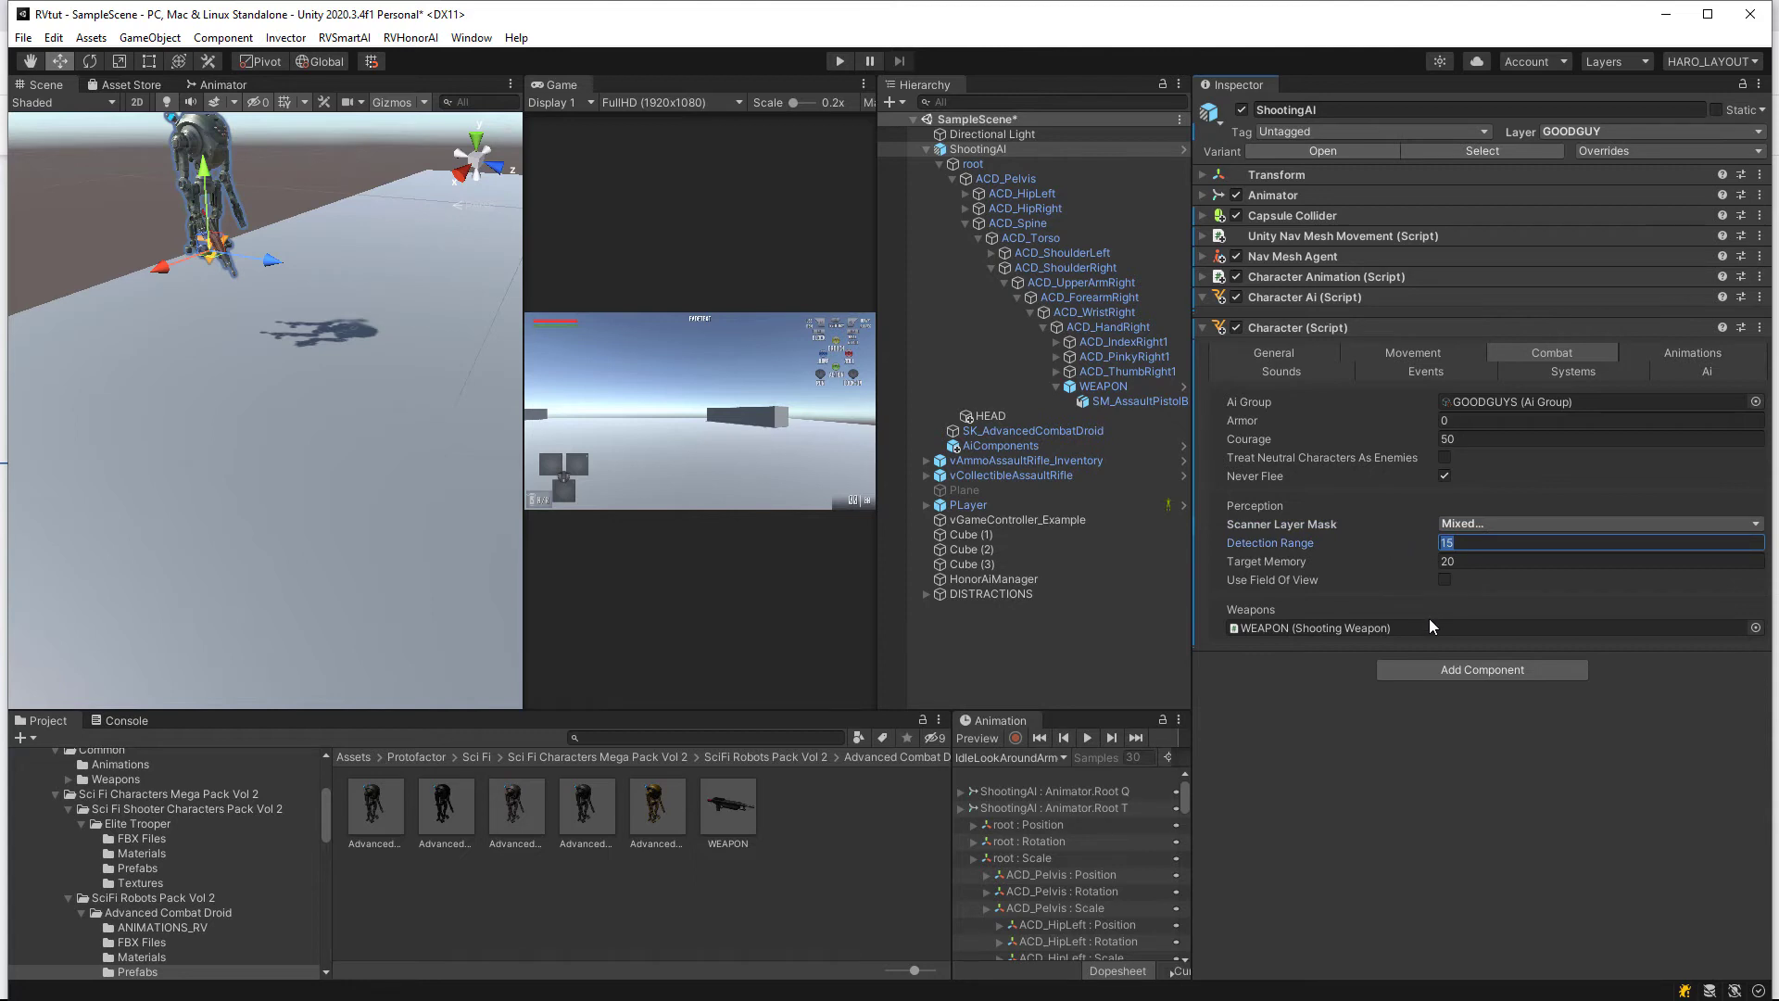
text(20)
click(1364, 546)
text(30)
Step: Set the Range of the WEAPON object's Shooting Weapon component to 20
click(1127, 386)
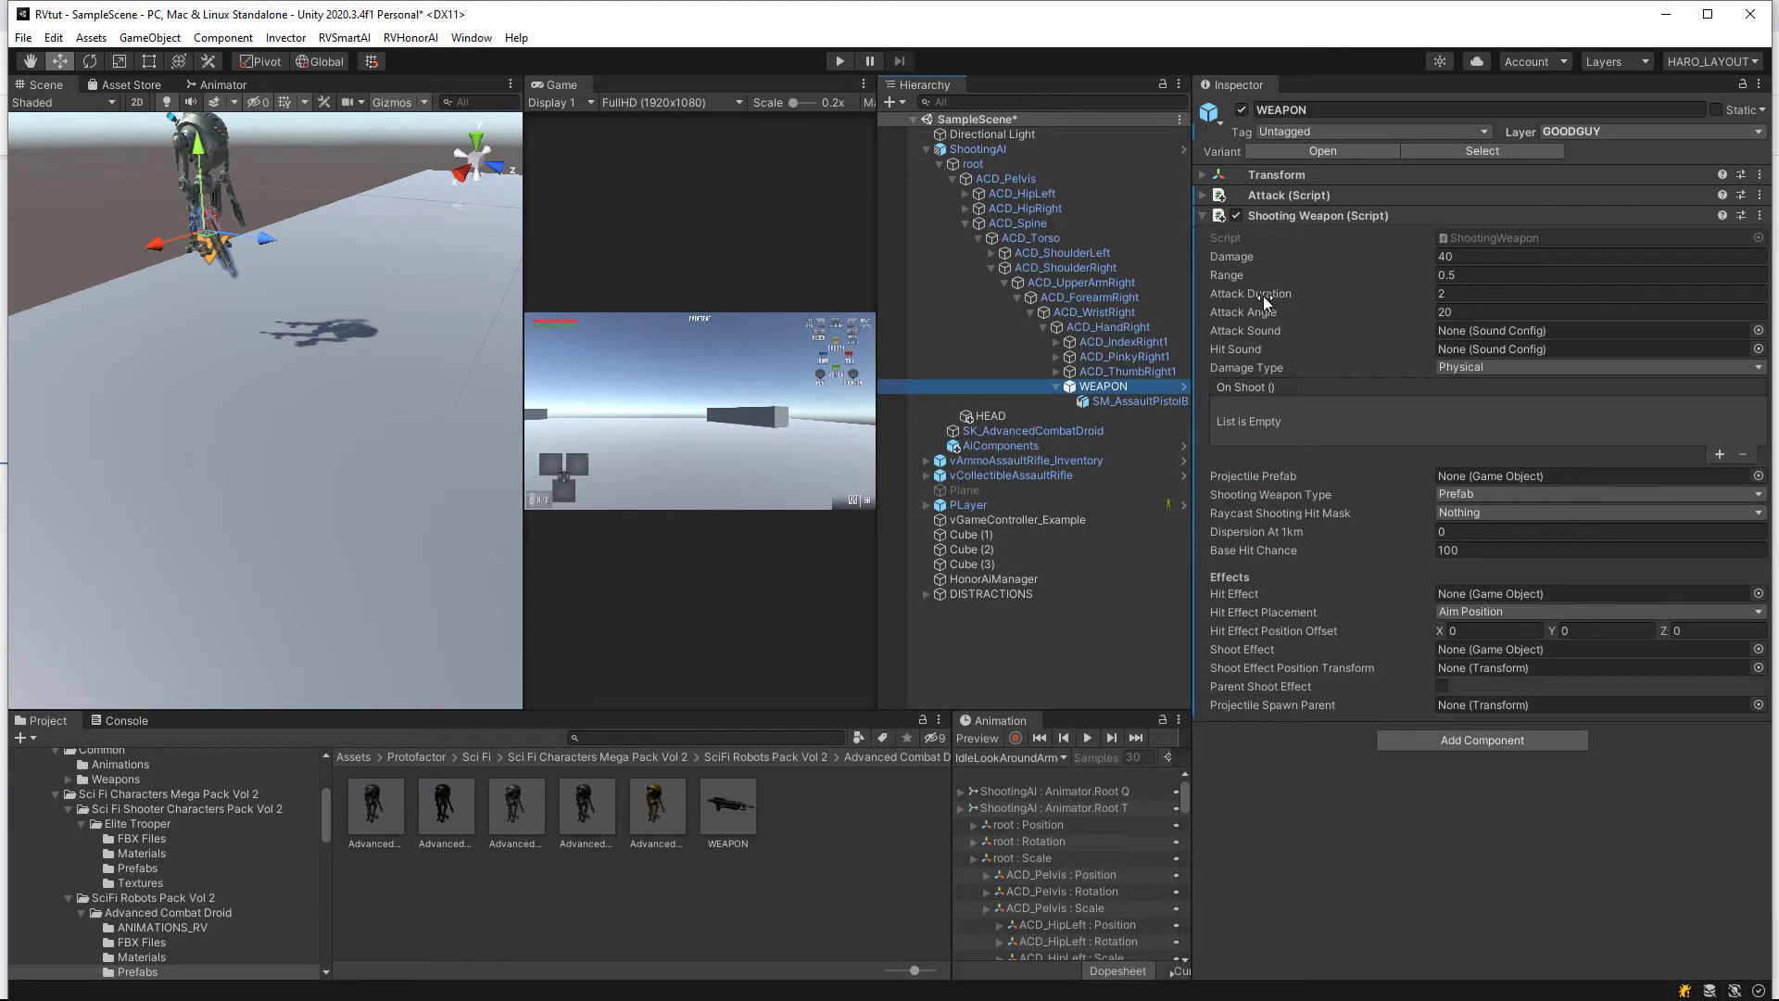
click(1381, 278)
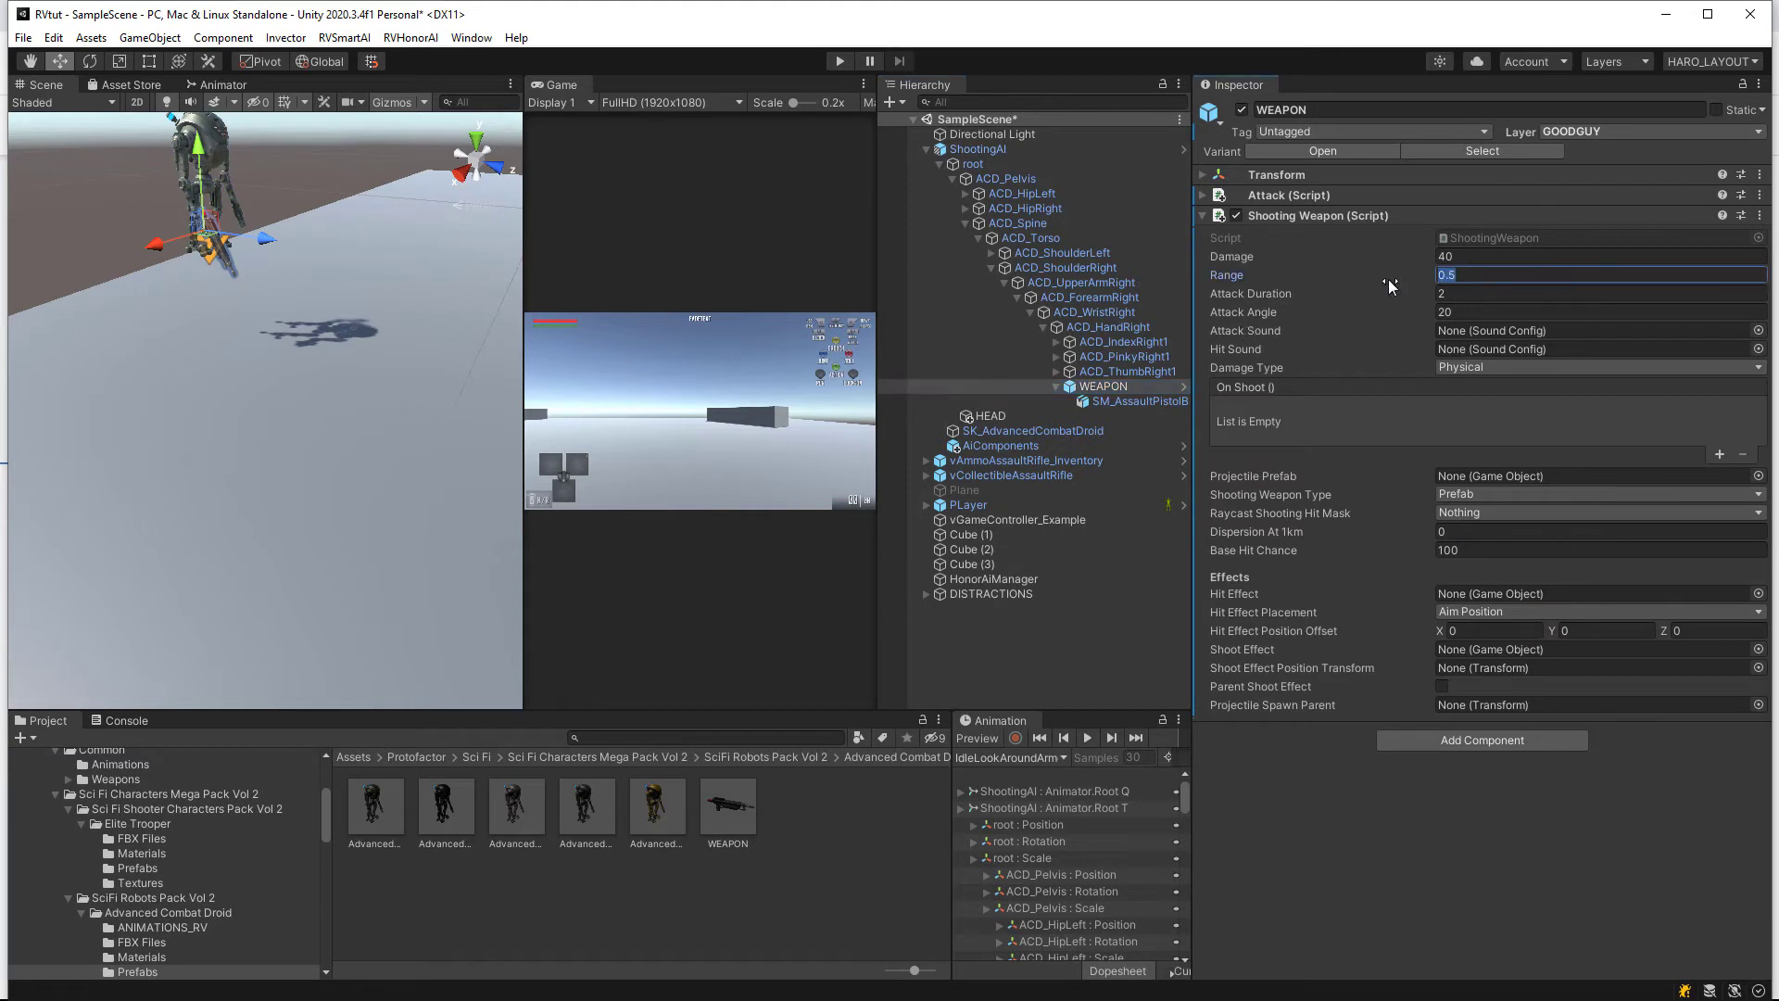
text(20)
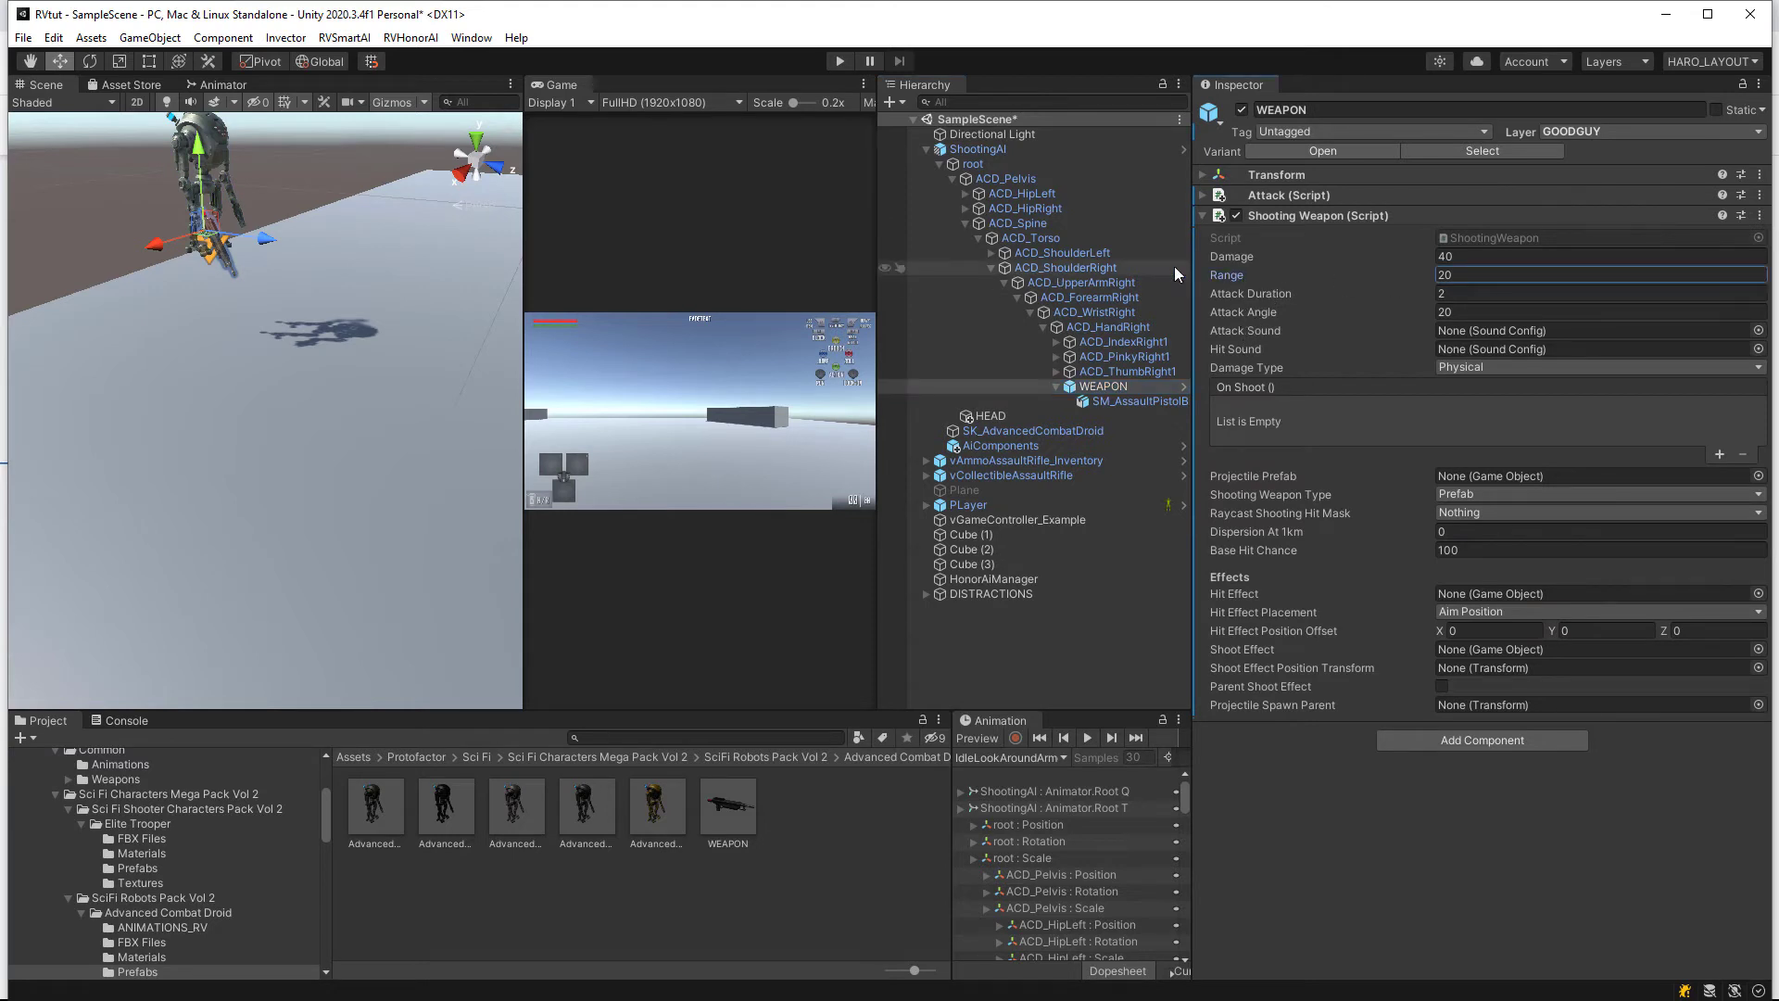
Step: Compare ShootingAI's combat settings with the WEAPON object's shooting settings and open the weapon's Damage value for editing
click(1019, 150)
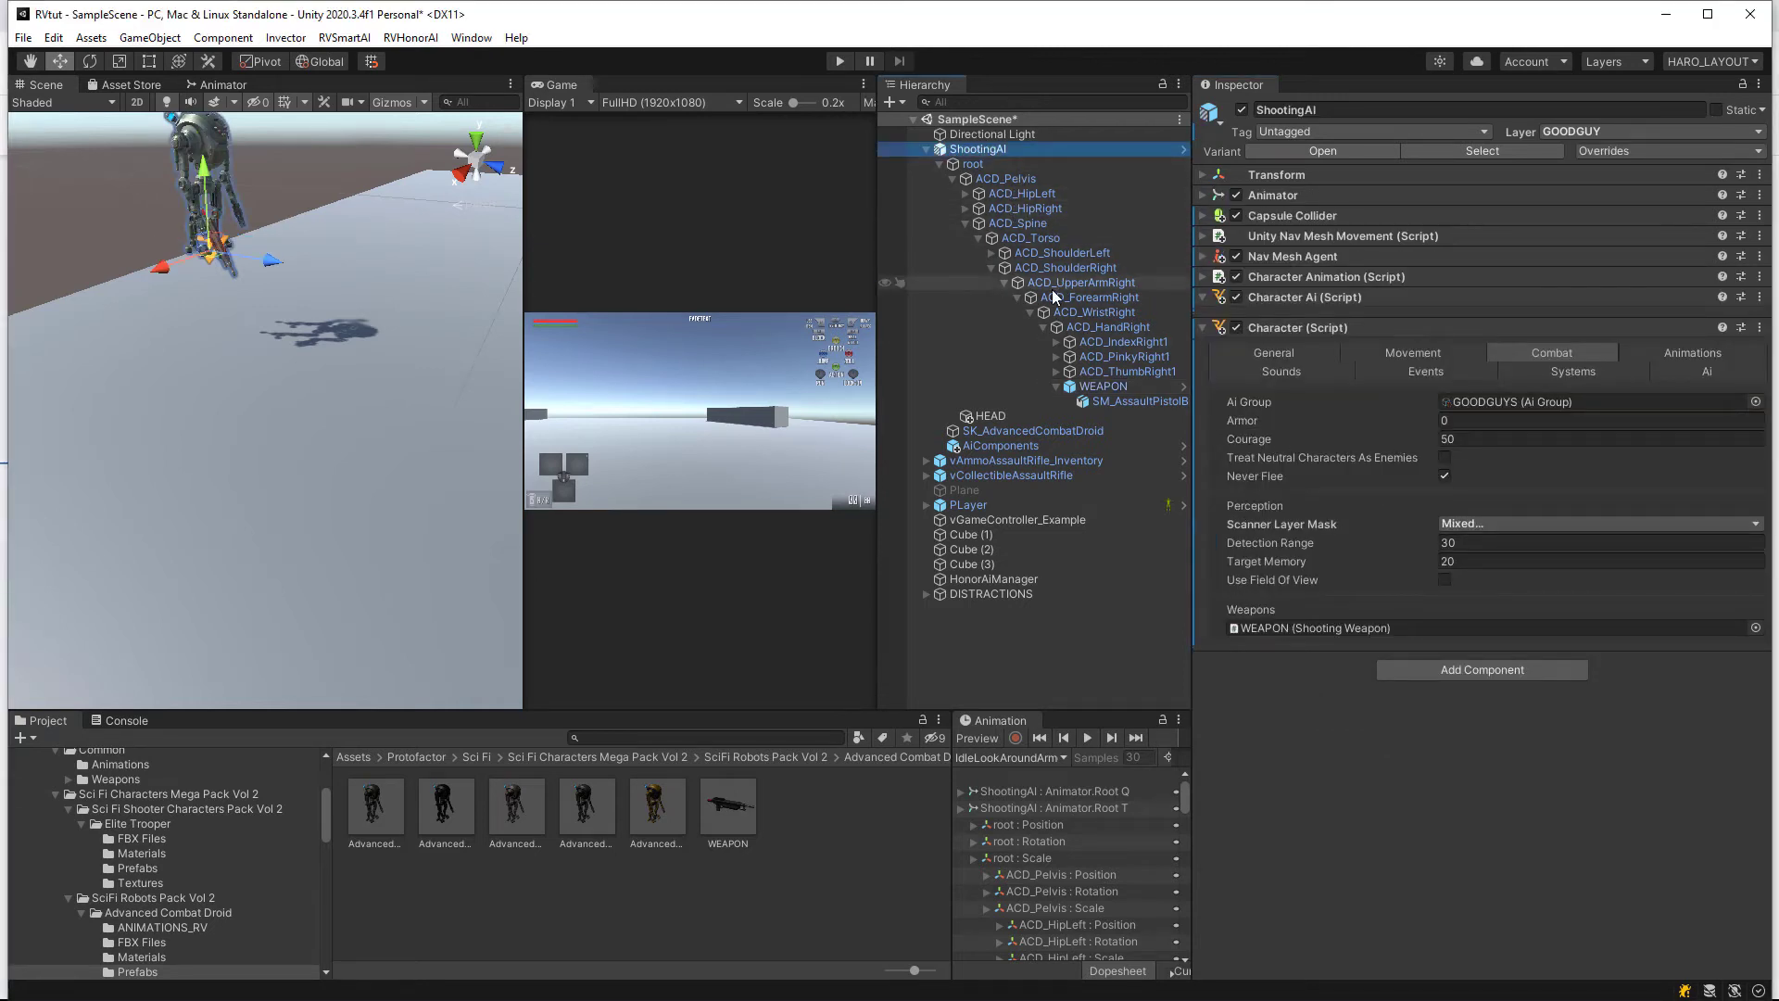
click(1097, 388)
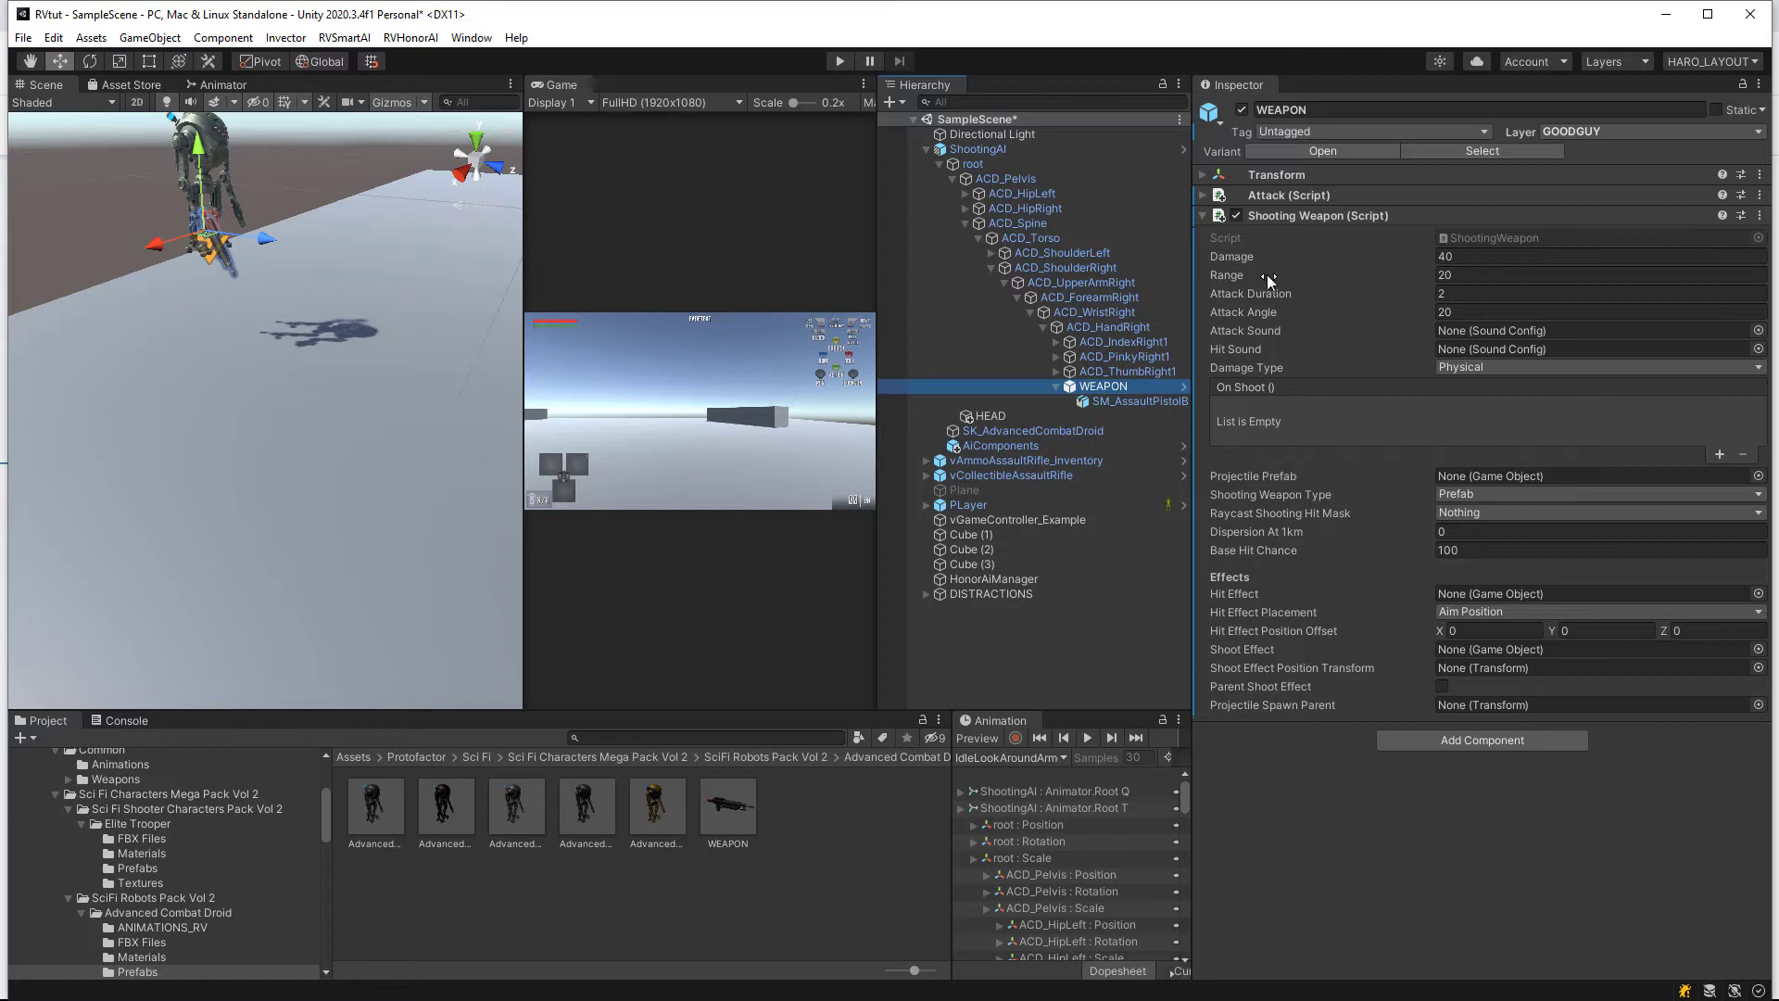
click(1414, 258)
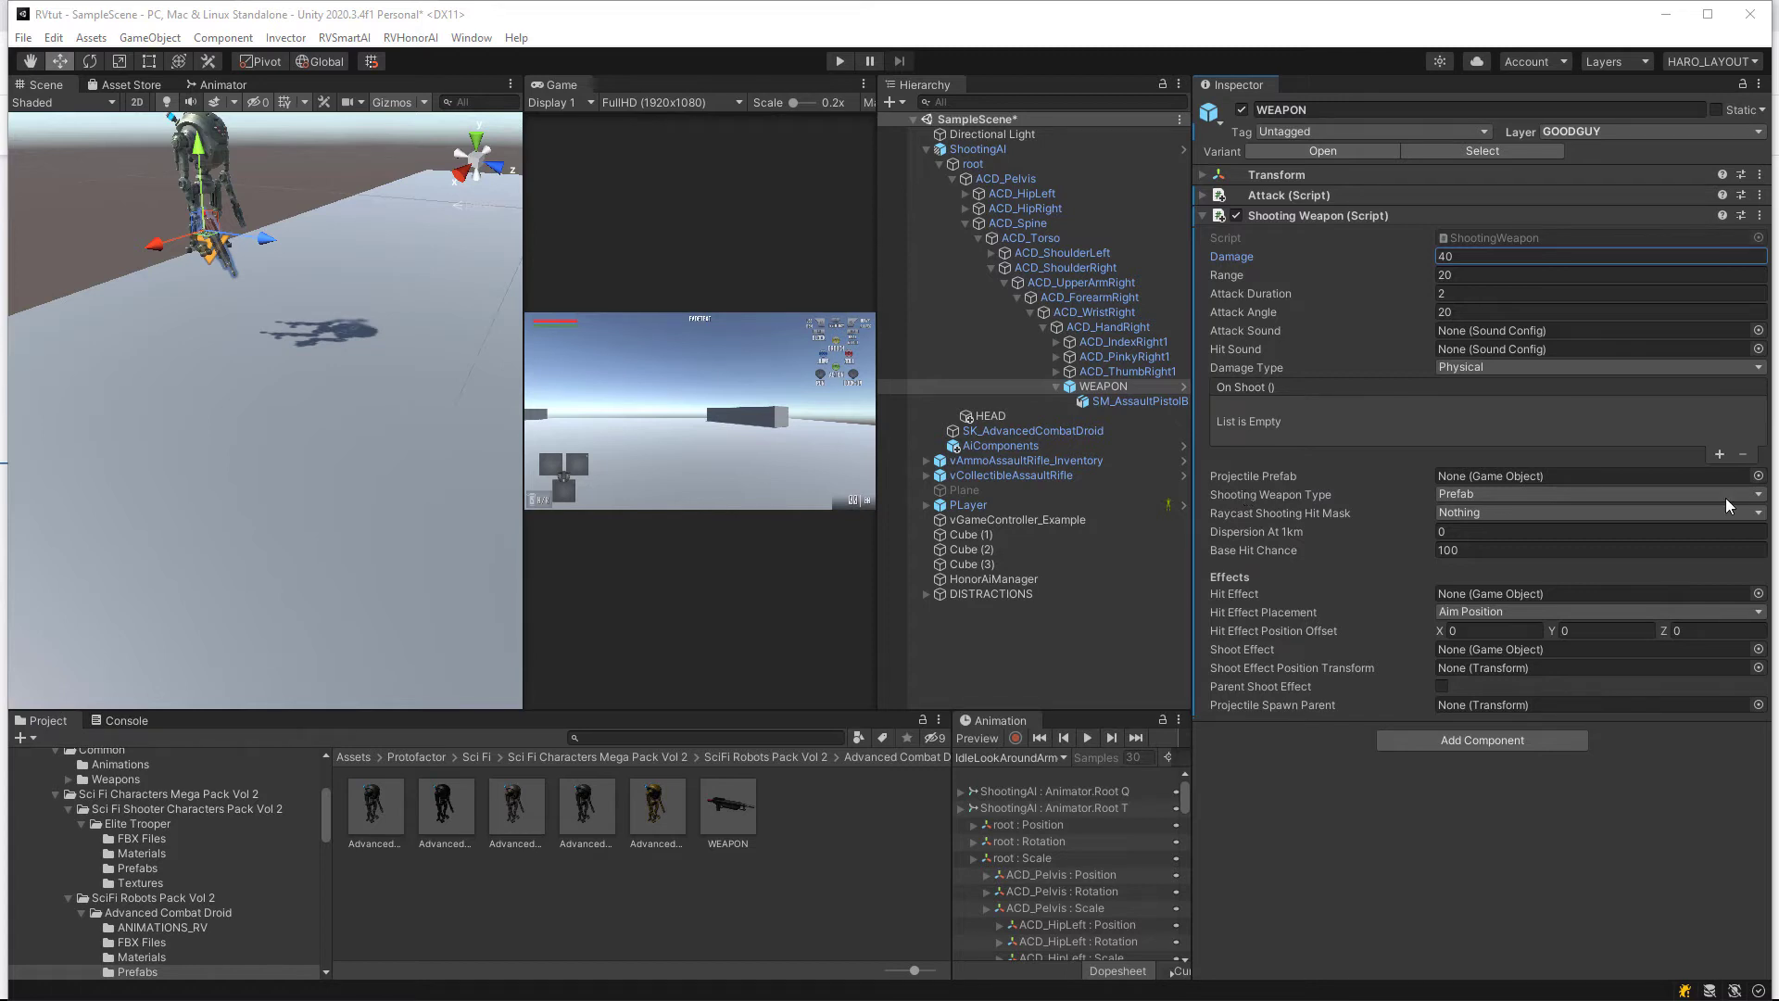
mouse_move(297, 294)
middle_down()
mouse_move(314, 342)
mouse_move(308, 301)
middle_up()
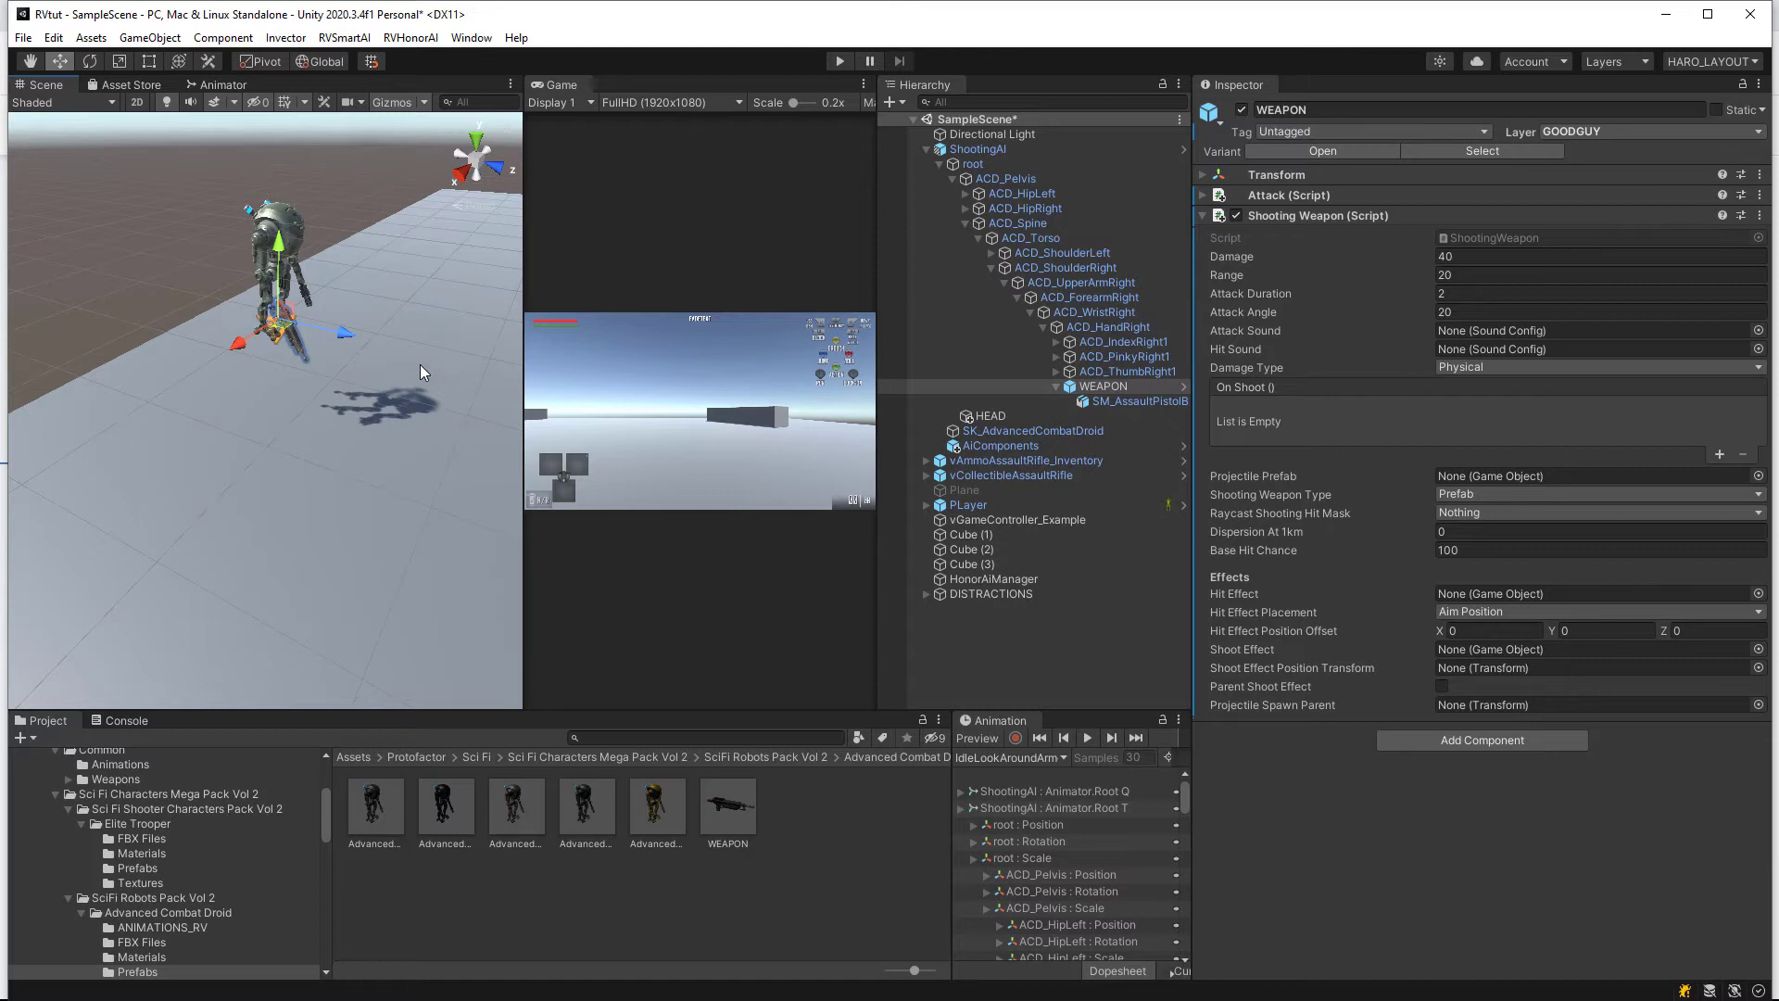
right_drag(402, 331, 424, 299)
mouse_move(349, 343)
middle_down()
mouse_move(378, 325)
mouse_move(367, 367)
middle_up()
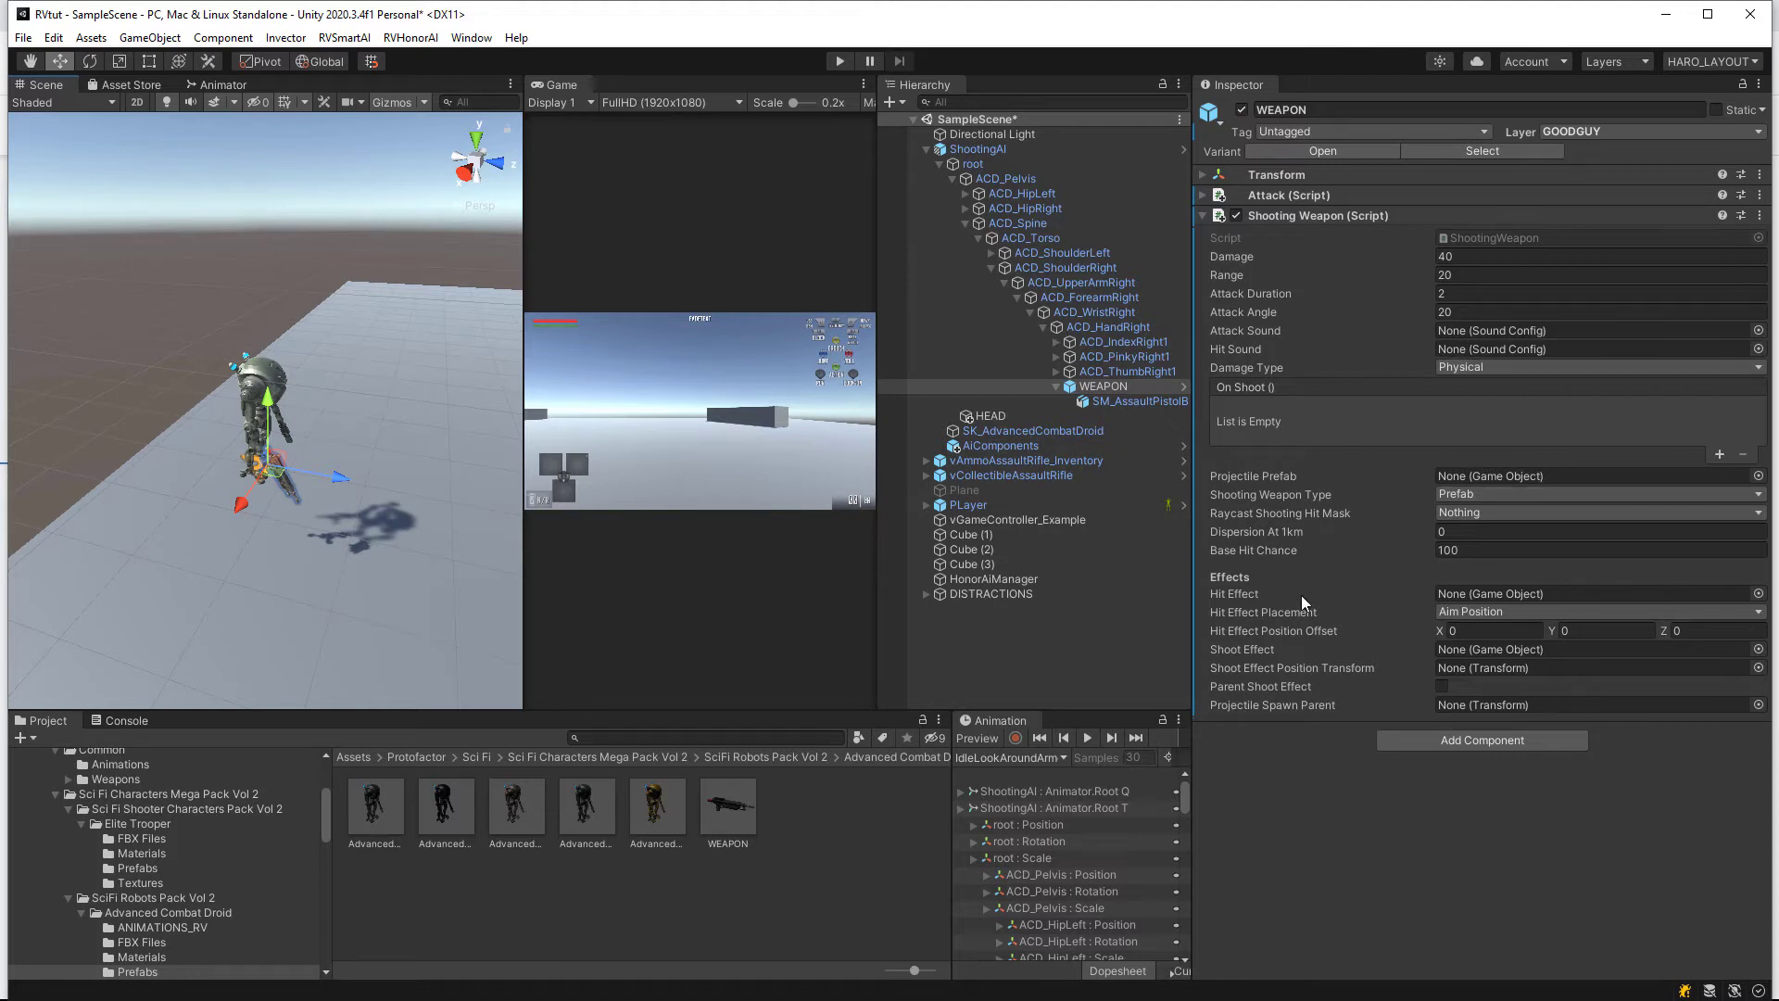
right_drag(414, 507, 397, 486)
middle_drag(422, 496, 398, 478)
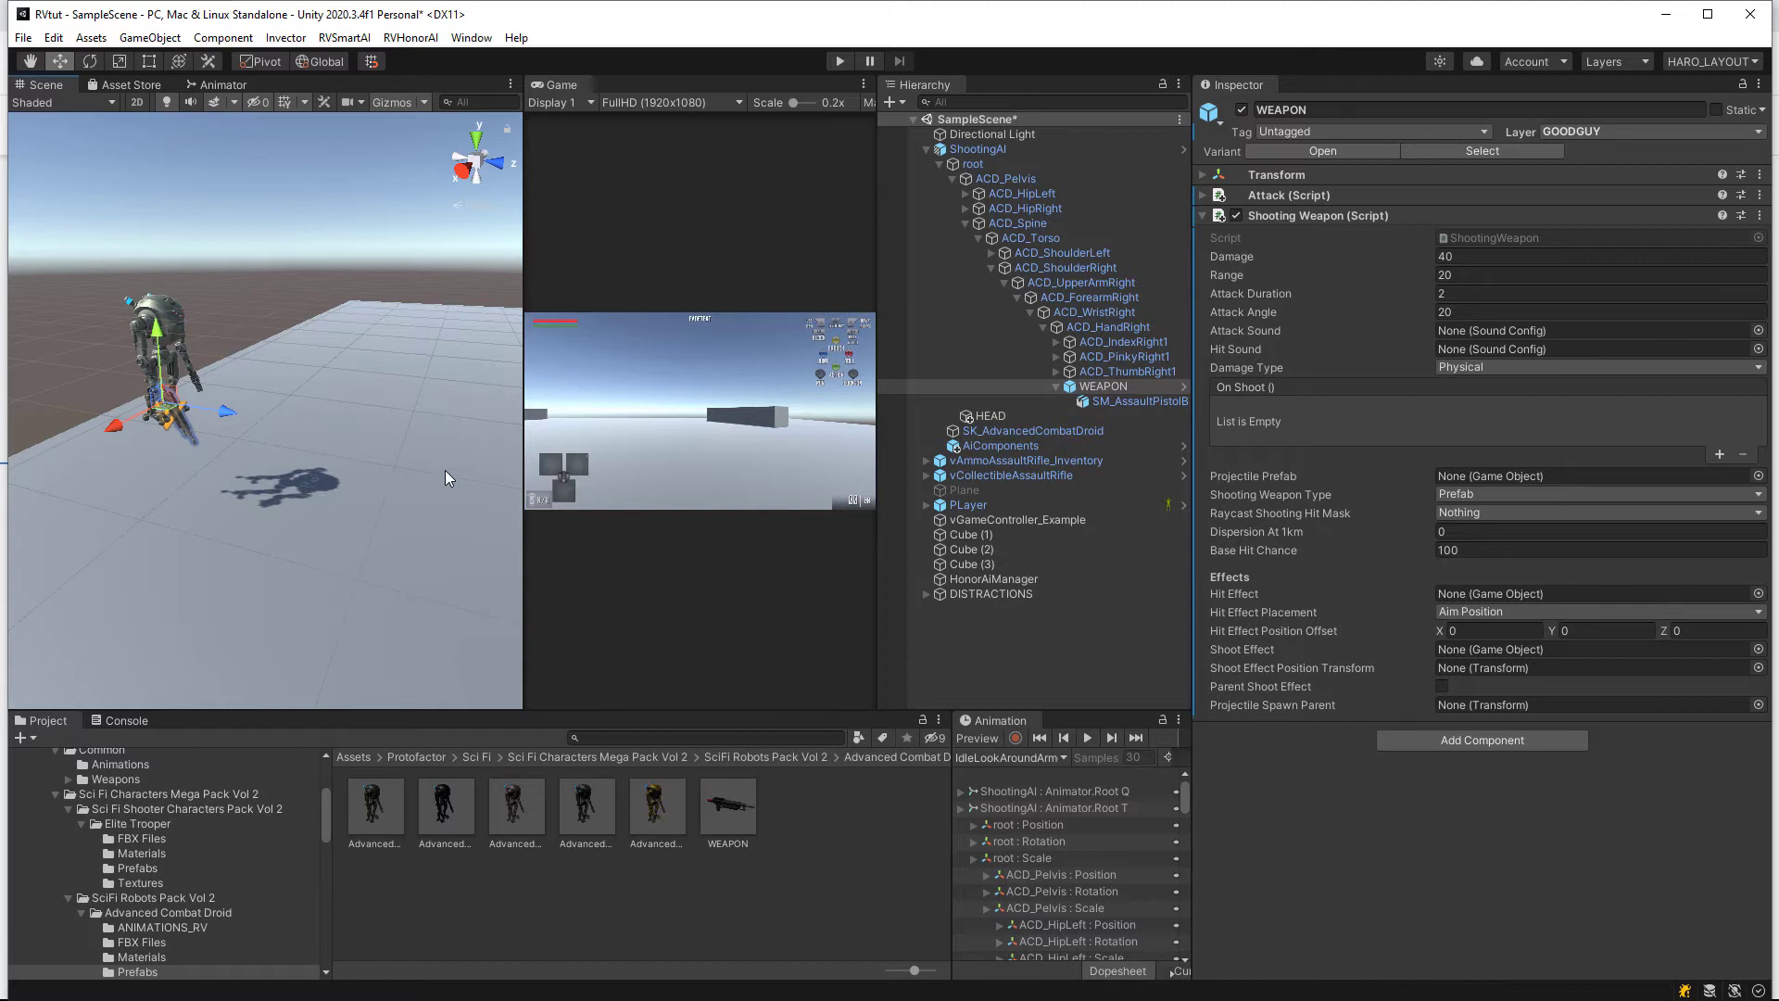
Step: Search the project assets for "Bullet" and assign the Bullet prefab as the WEAPON object's Projectile Prefab
click(762, 731)
text(bulle)
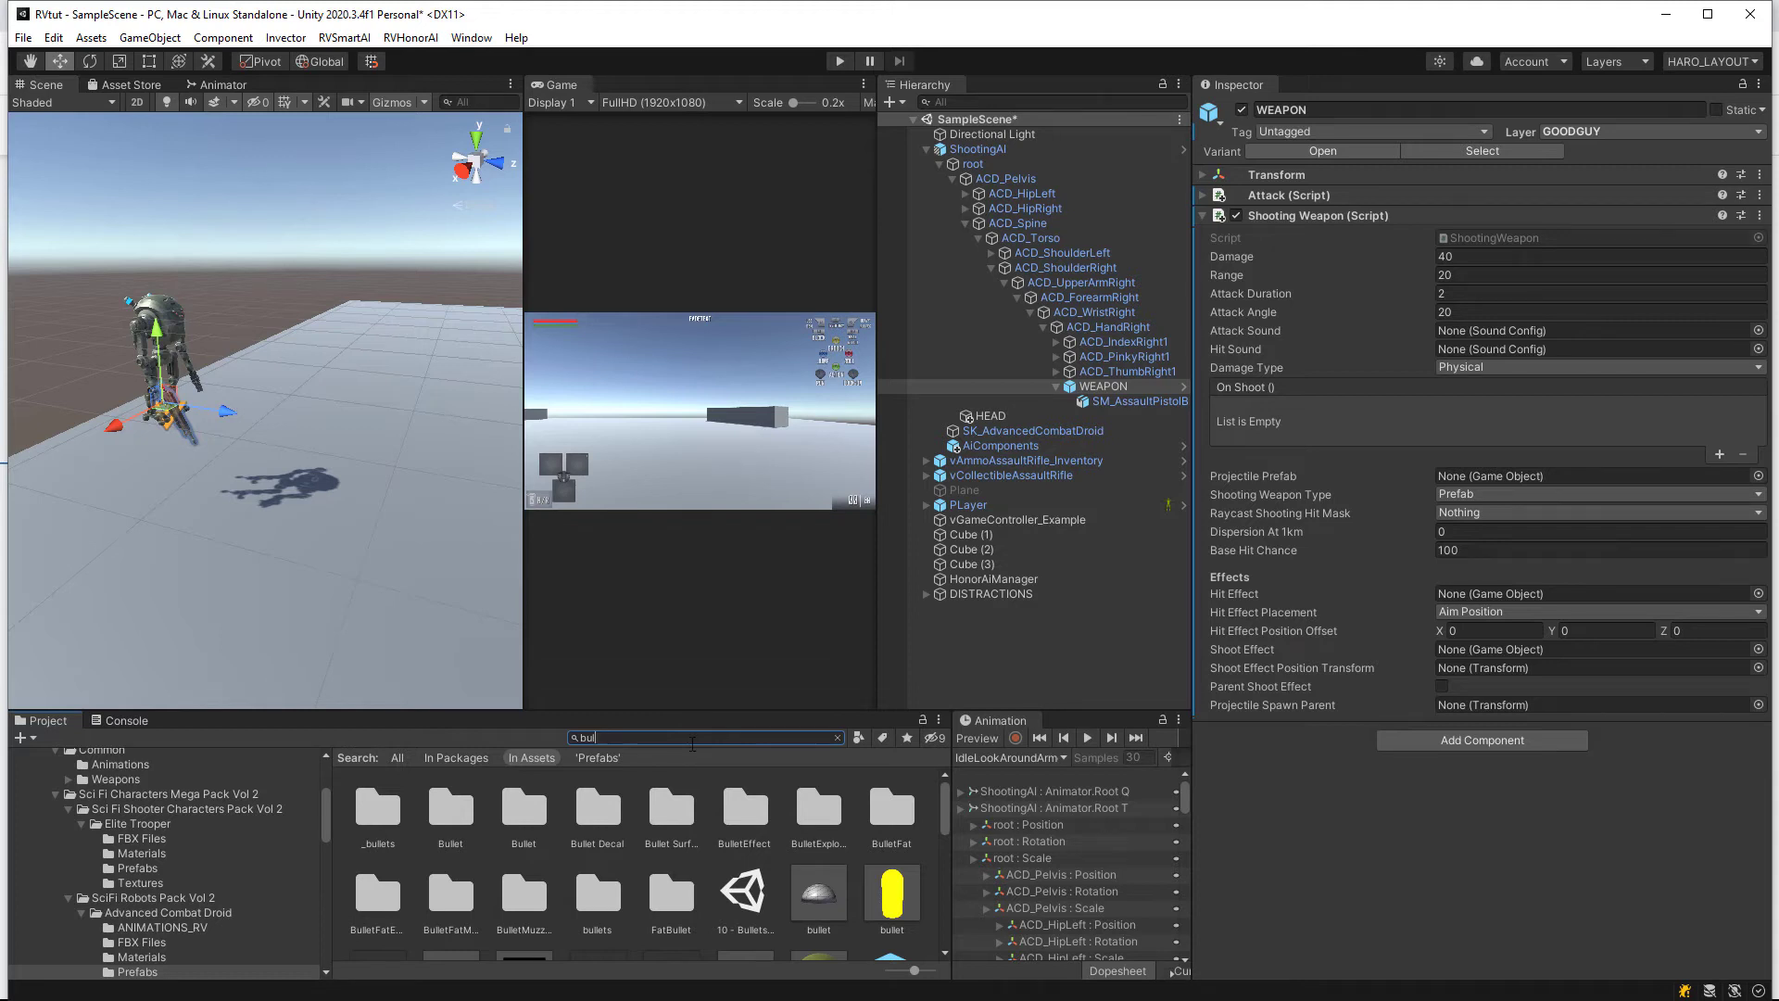
key(BackSpace)
key(BackSpace)
key(BackSpace)
text(Bullet)
scroll(649, 806, down, 3)
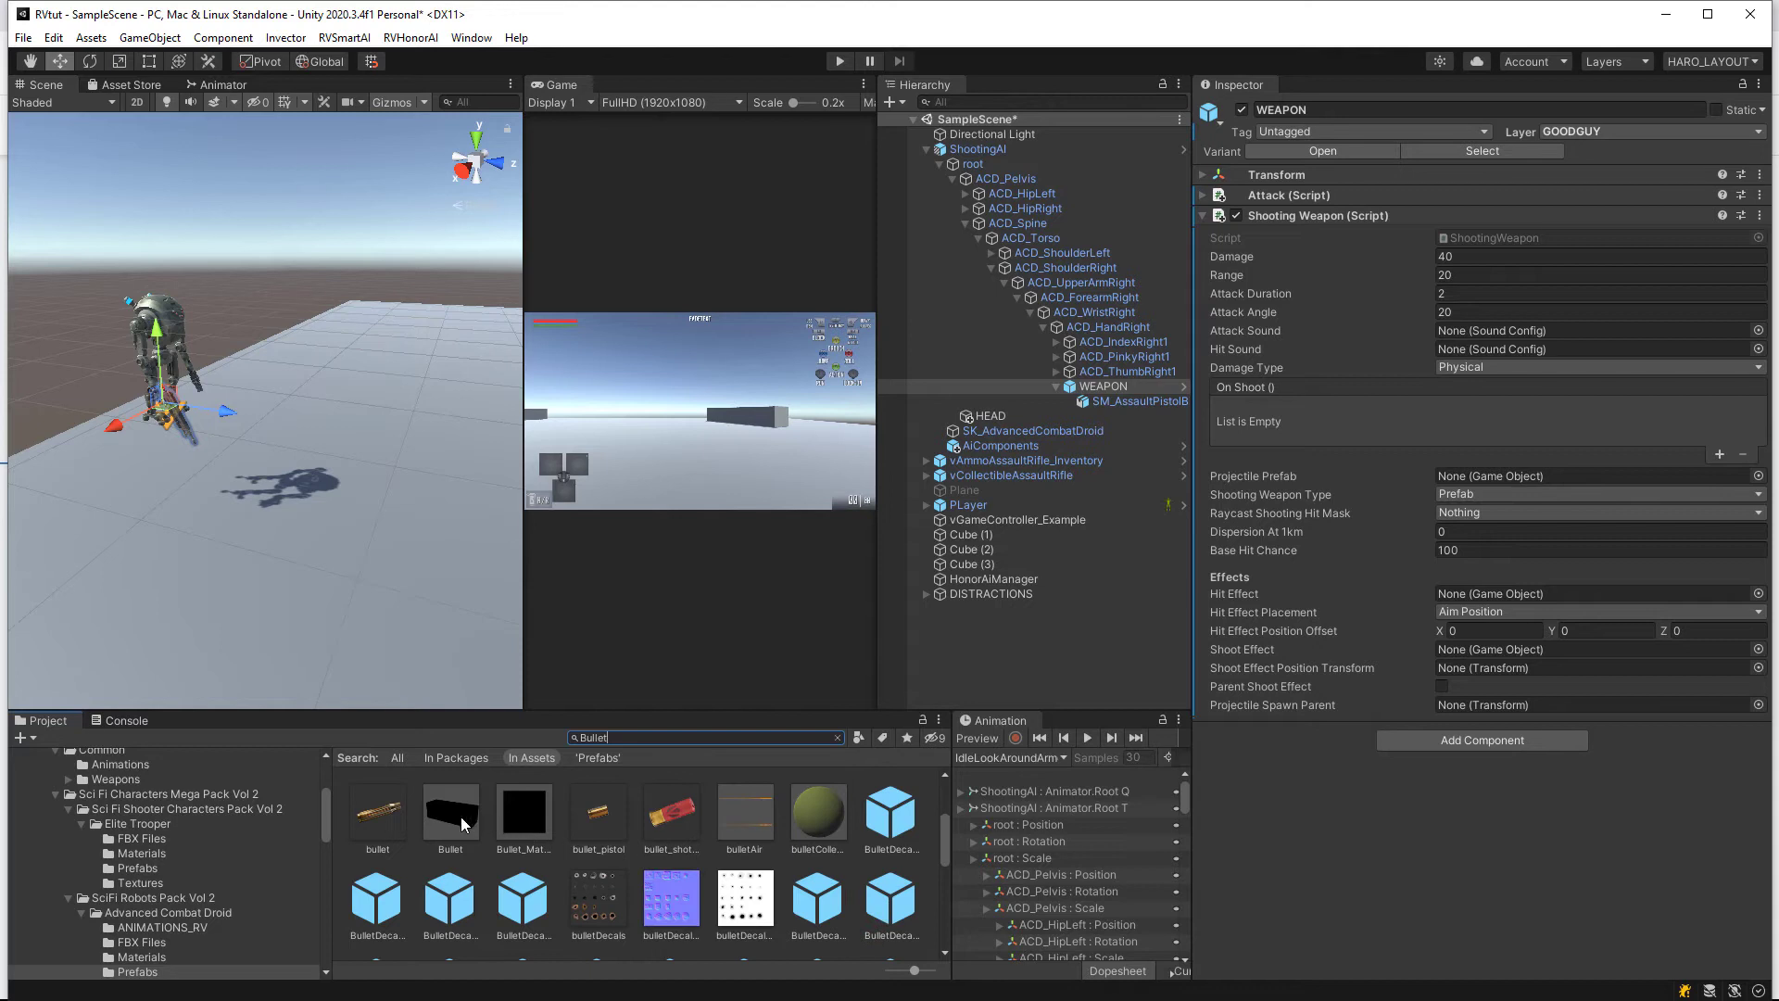
drag(460, 816, 1488, 473)
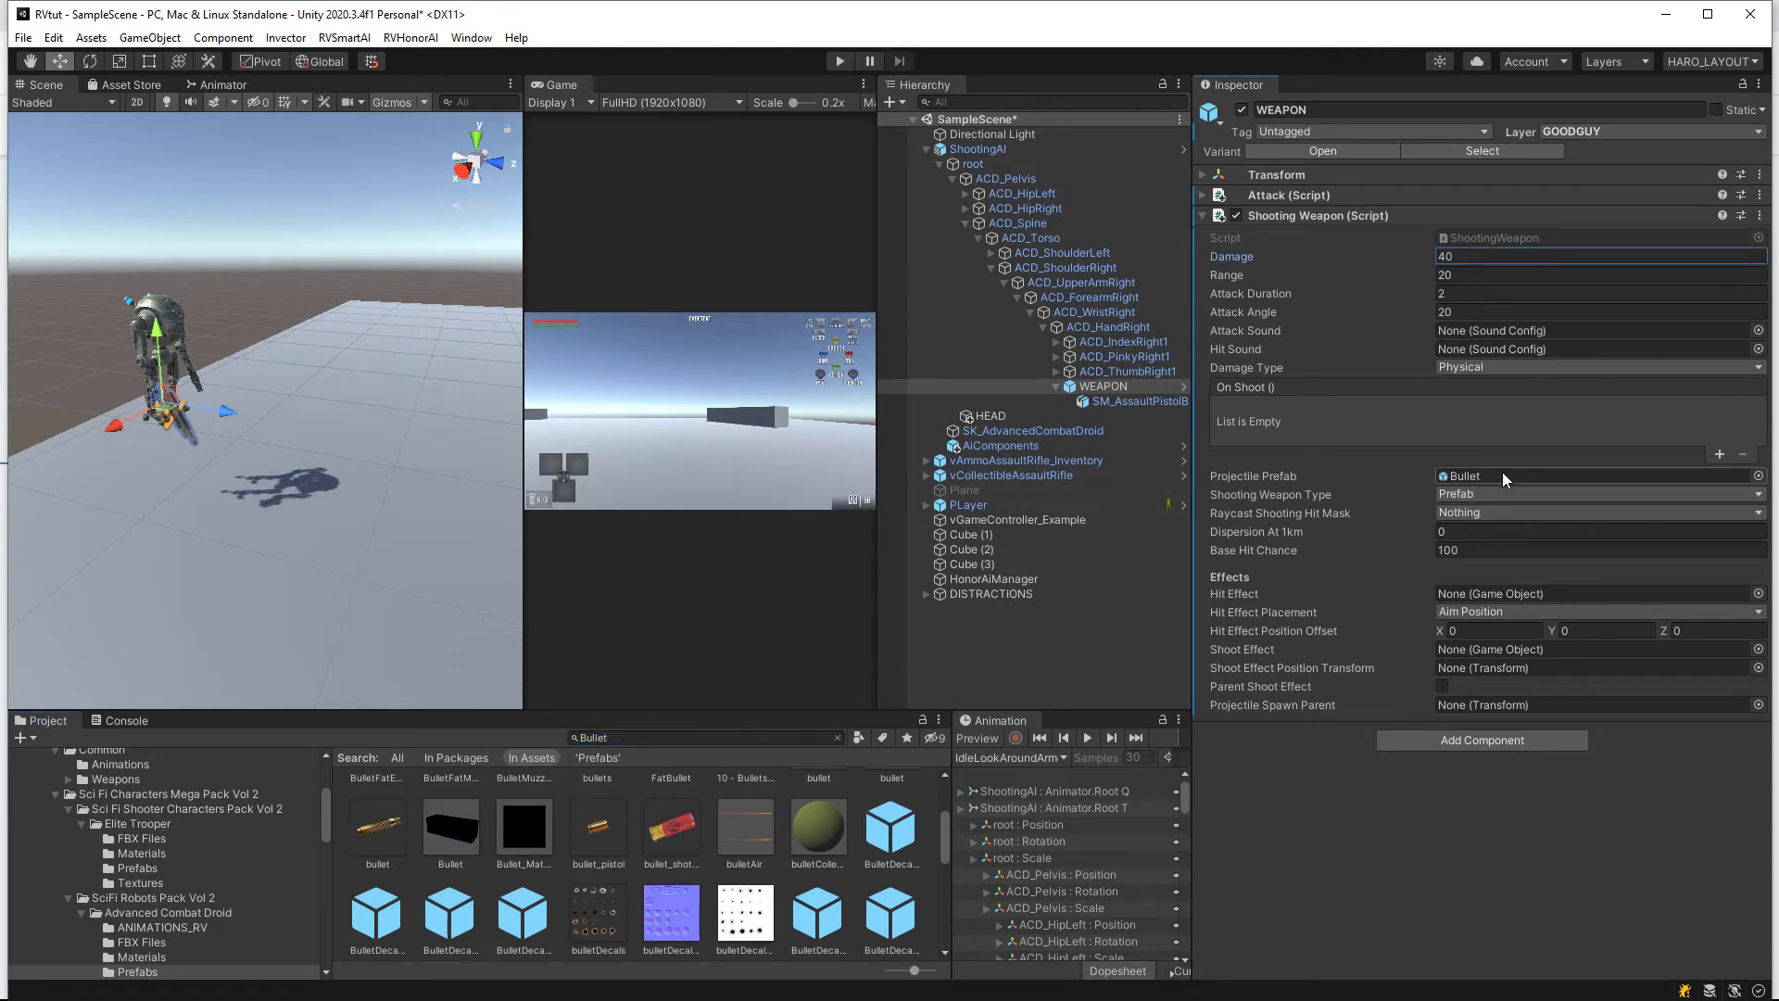
Step: Locate the assigned Bullet prefab in the project and examine its Projectile script settings
click(1482, 474)
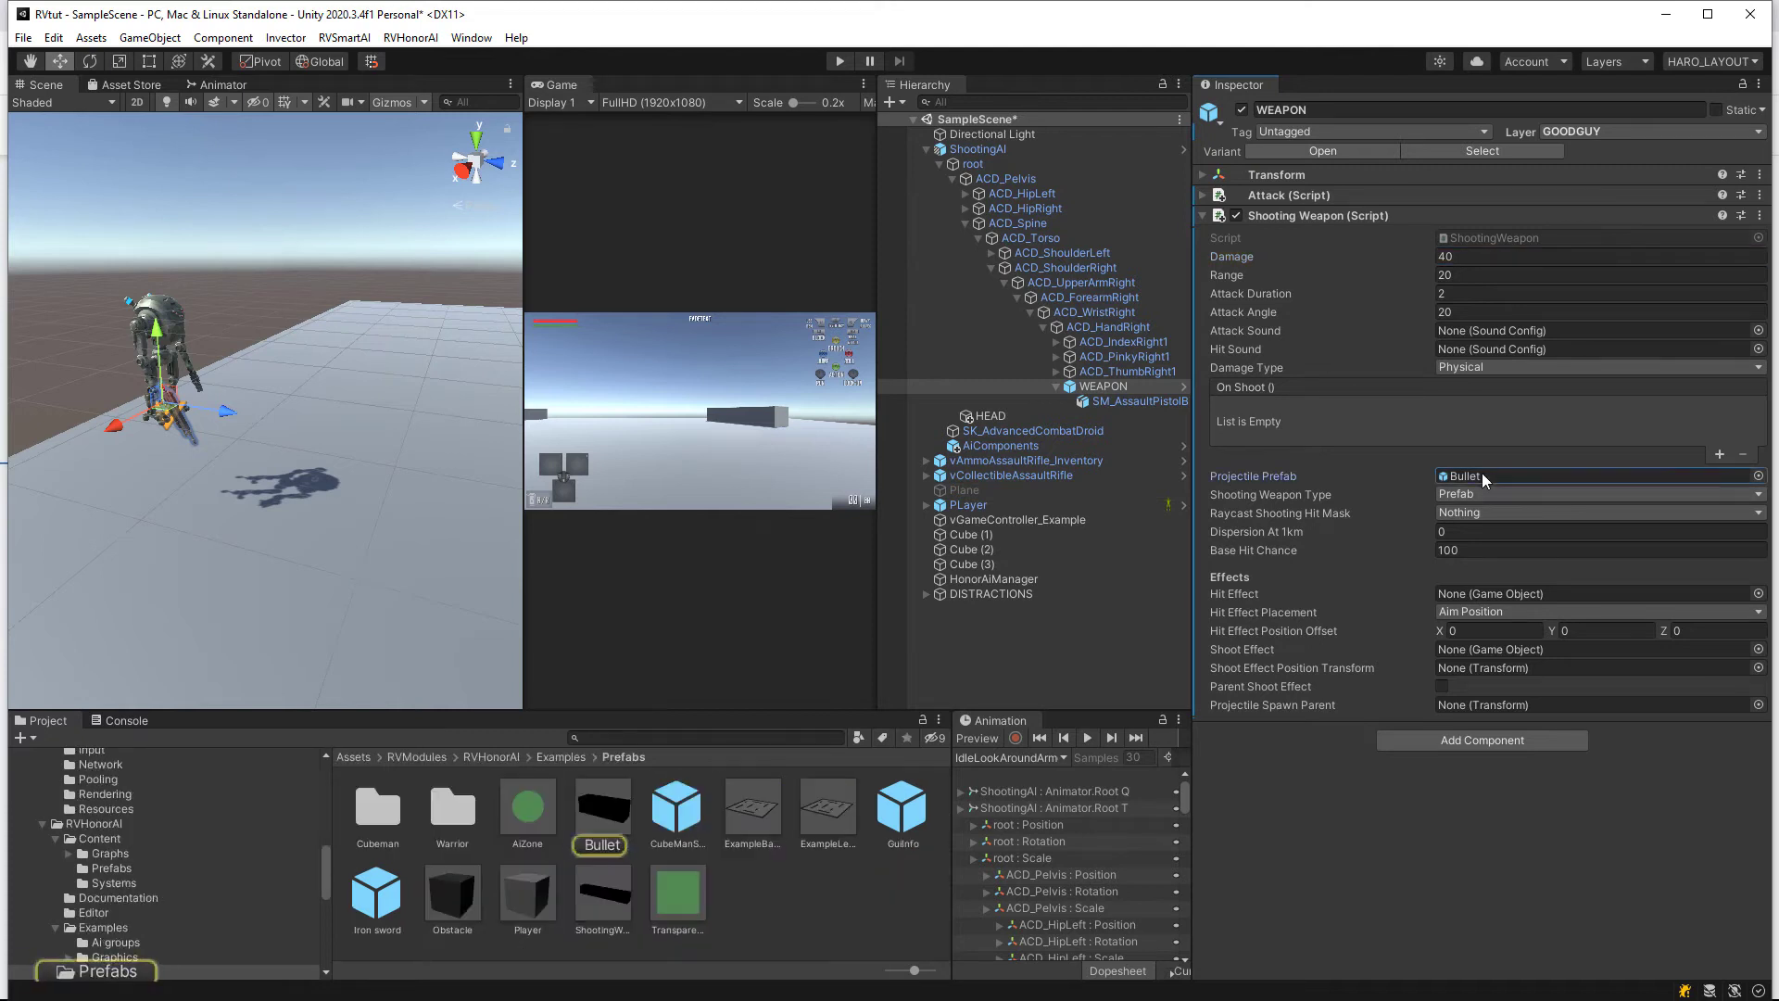
click(600, 808)
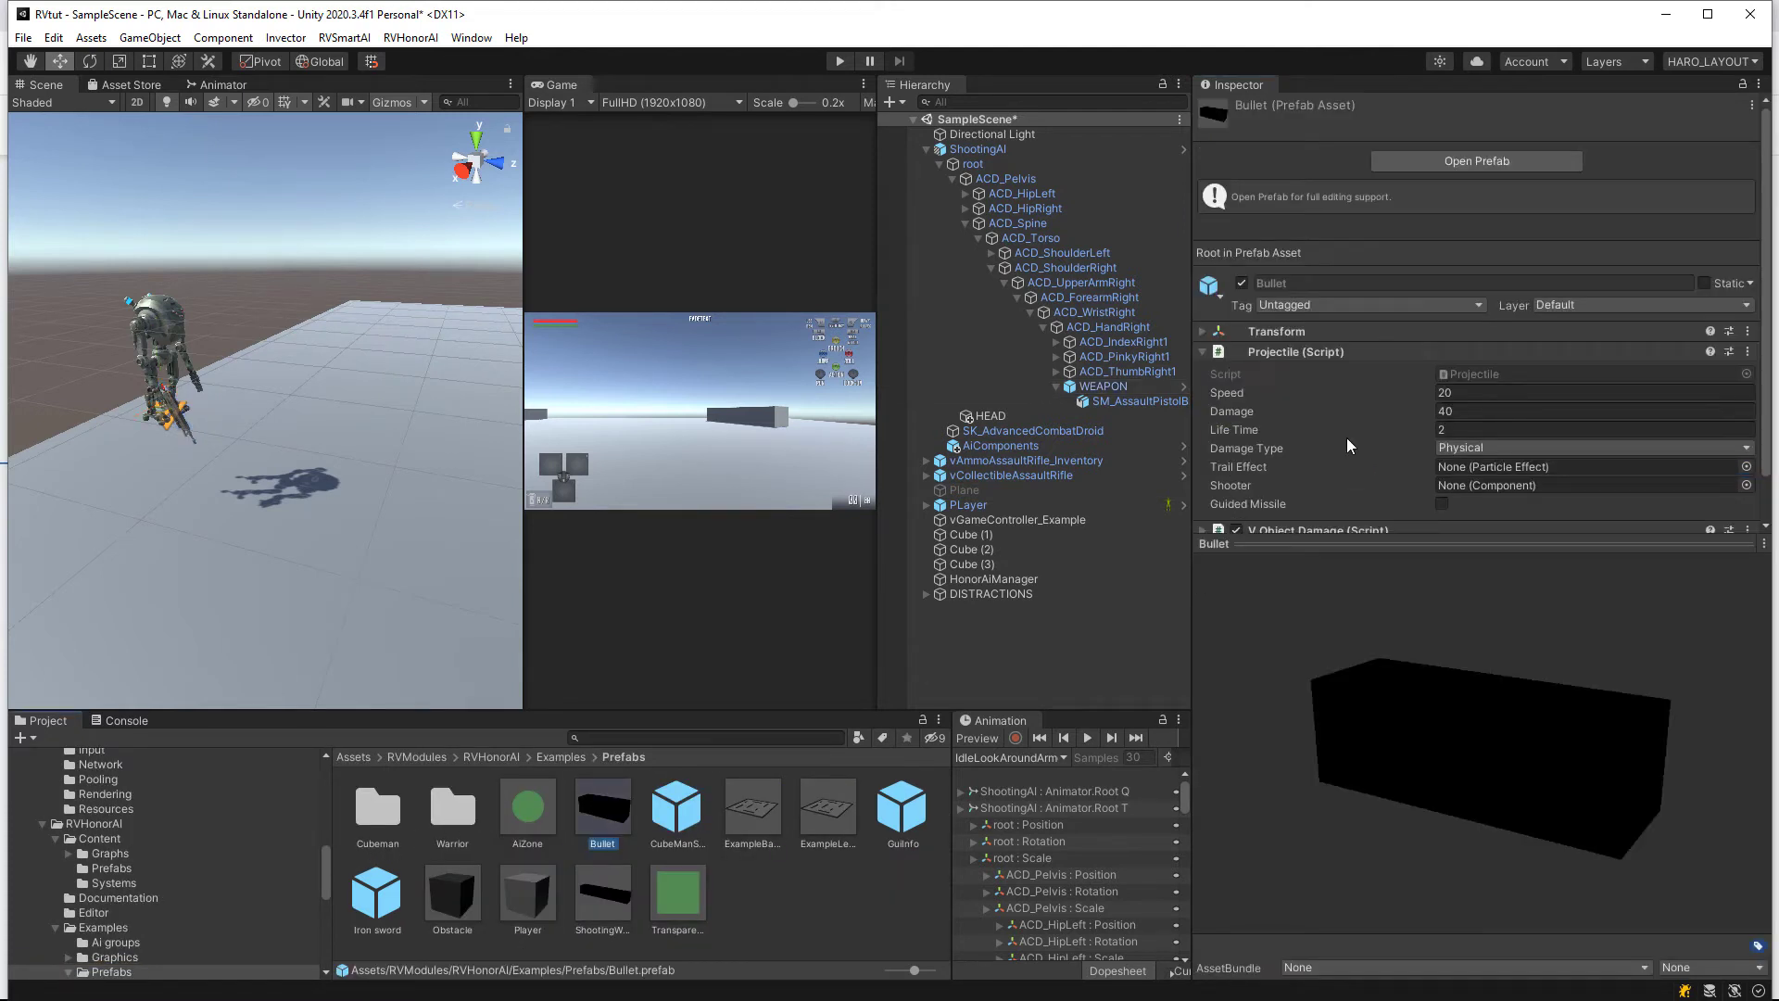
scroll(1301, 436, down, 1)
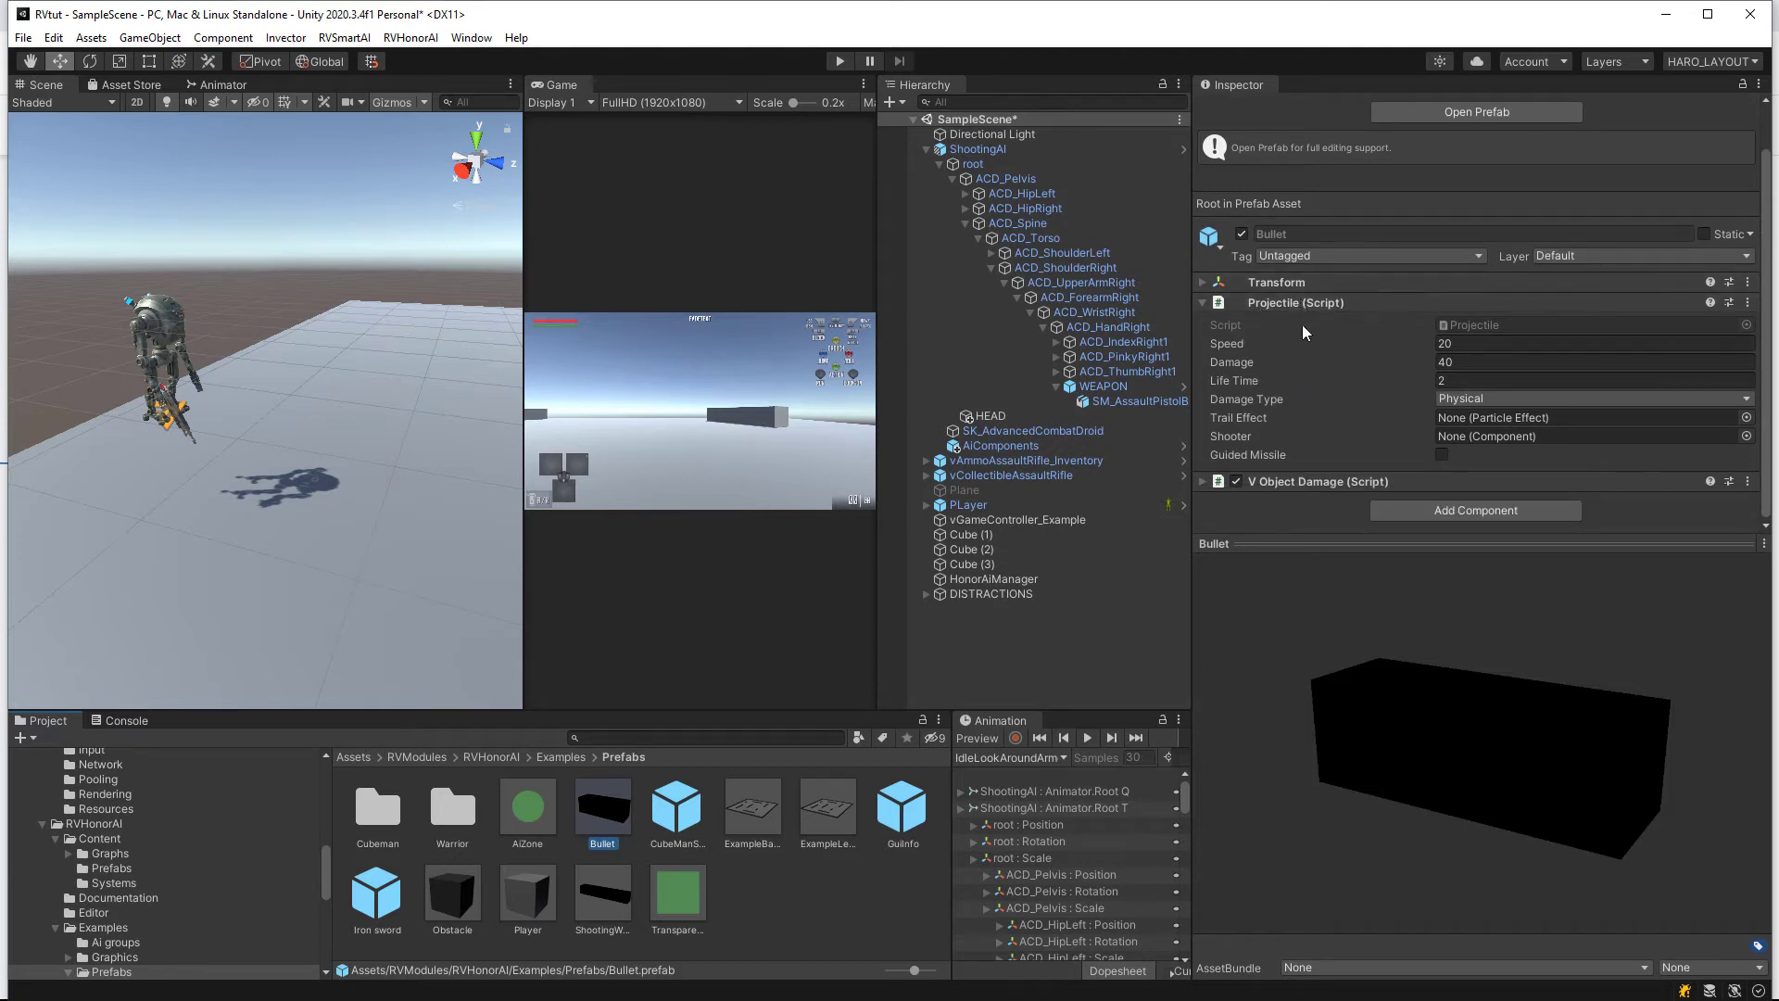
scroll(1303, 324, up, 1)
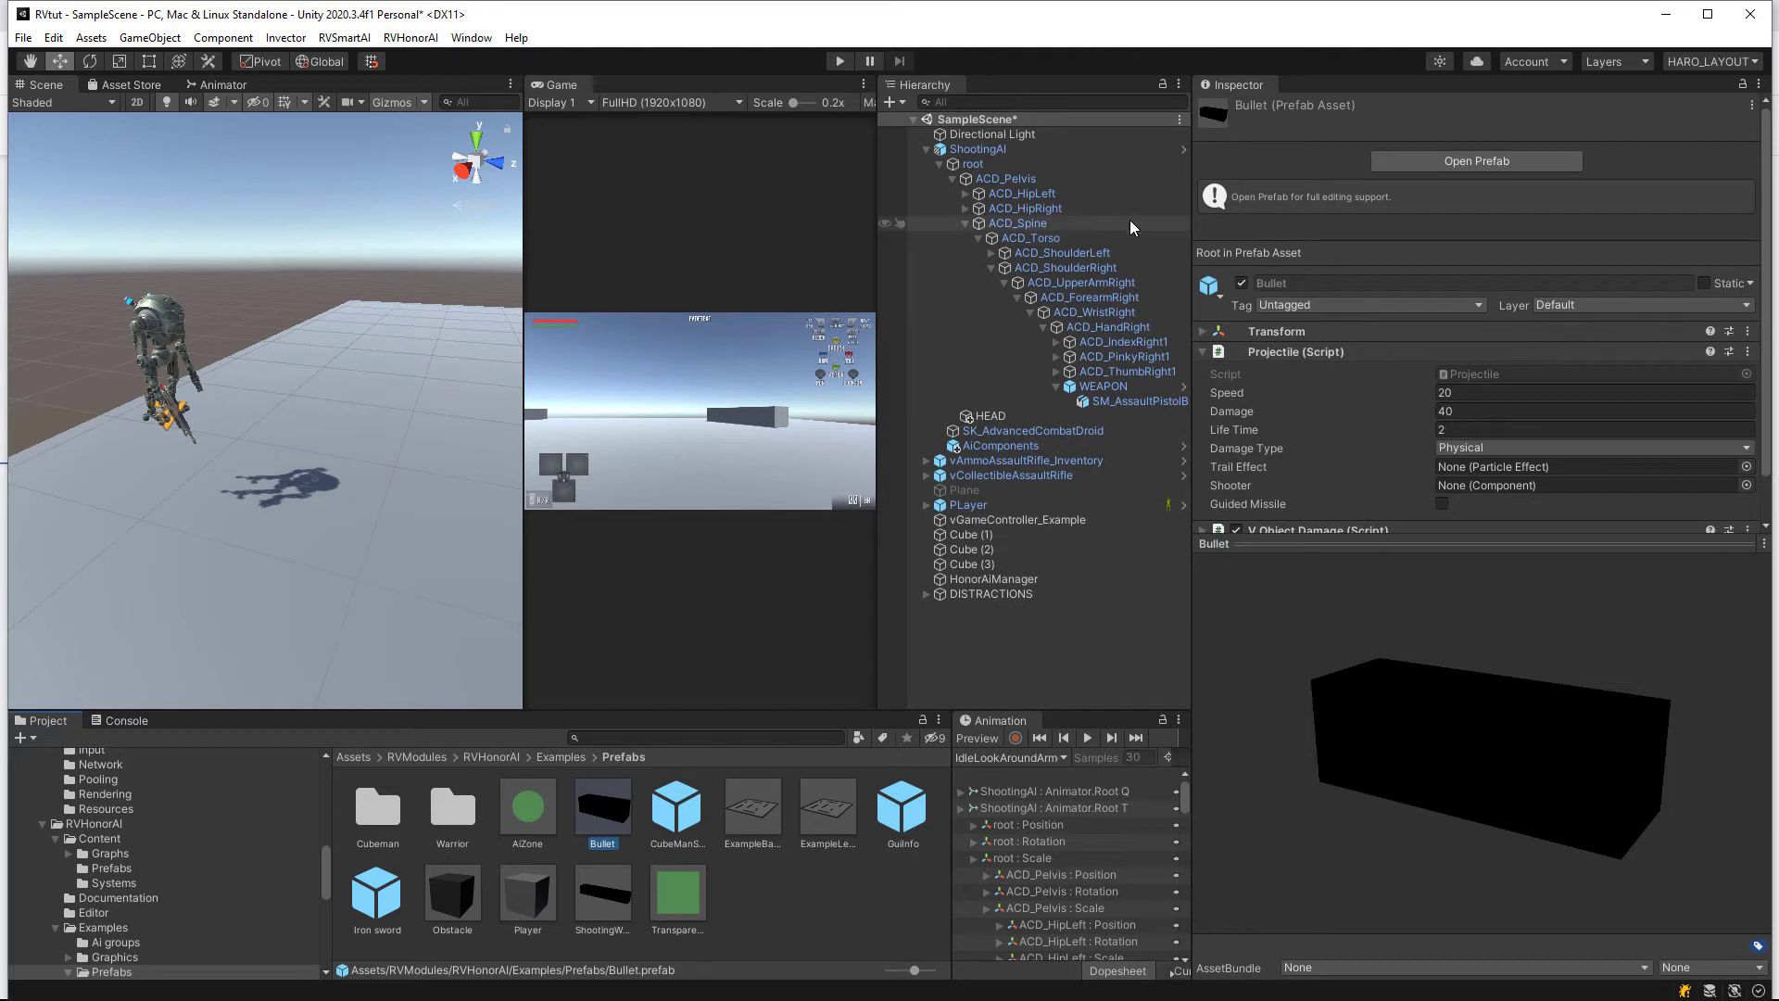
Step: Enable Use Field Of View in ShootingAI's combat perception settings
click(976, 148)
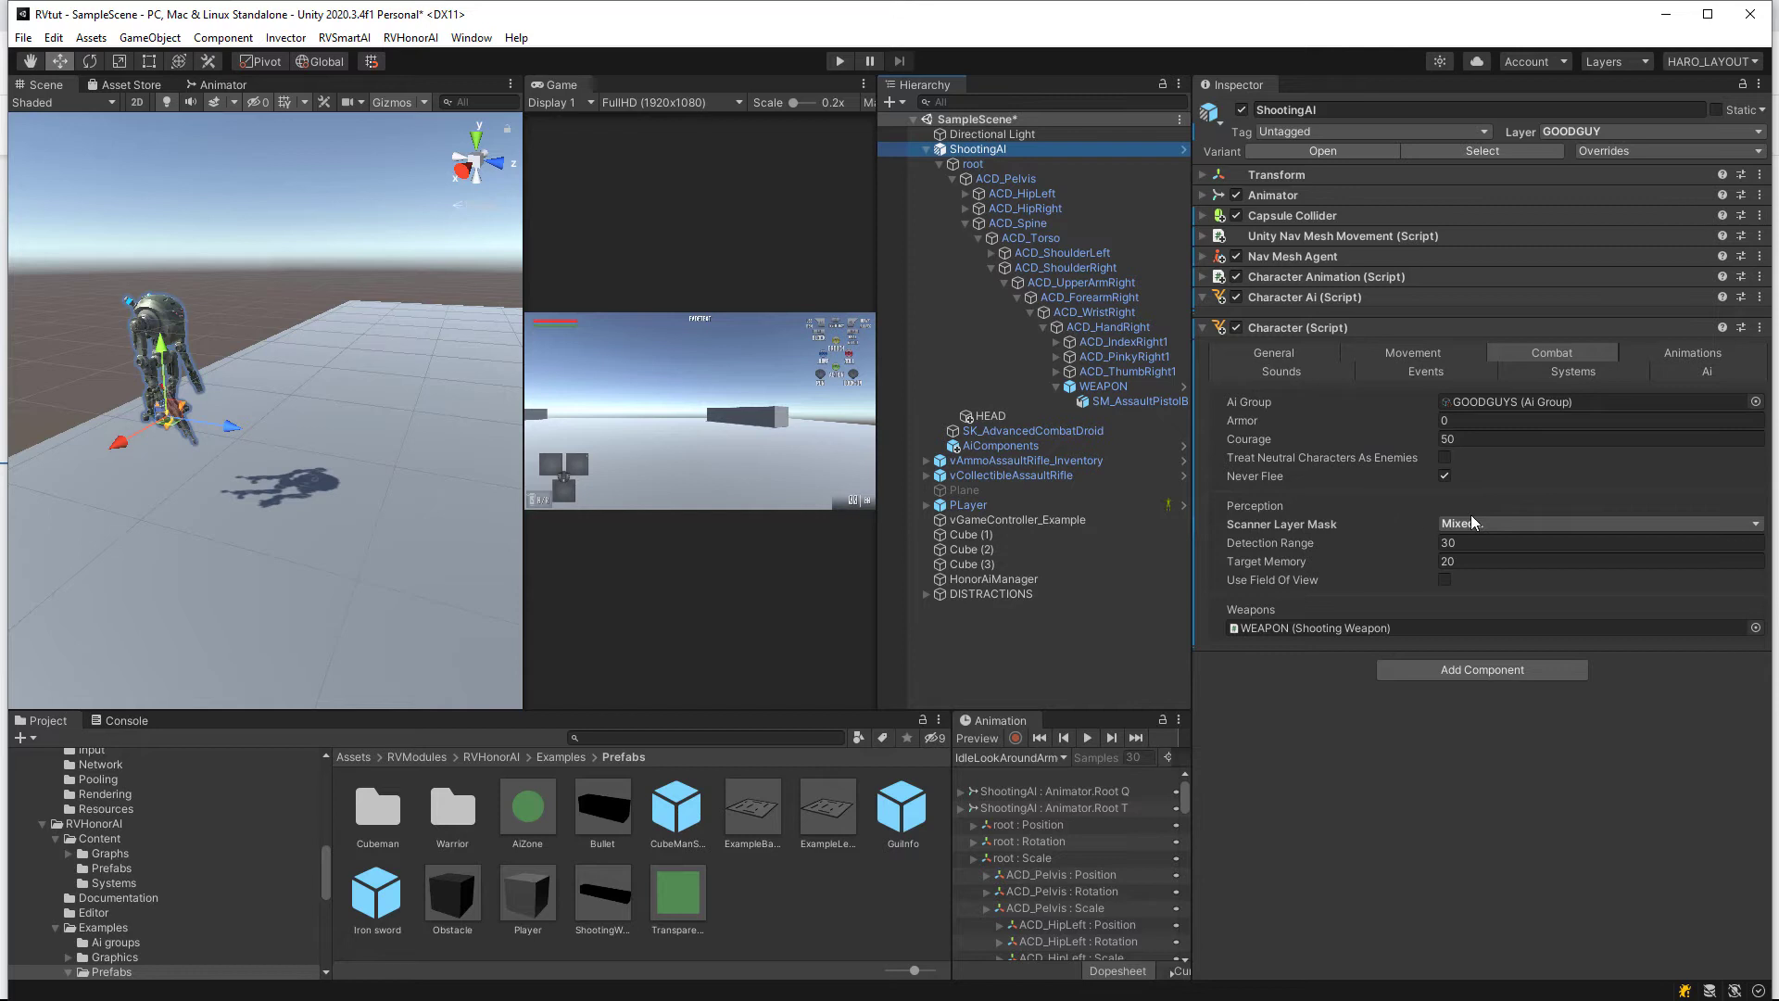
click(1445, 579)
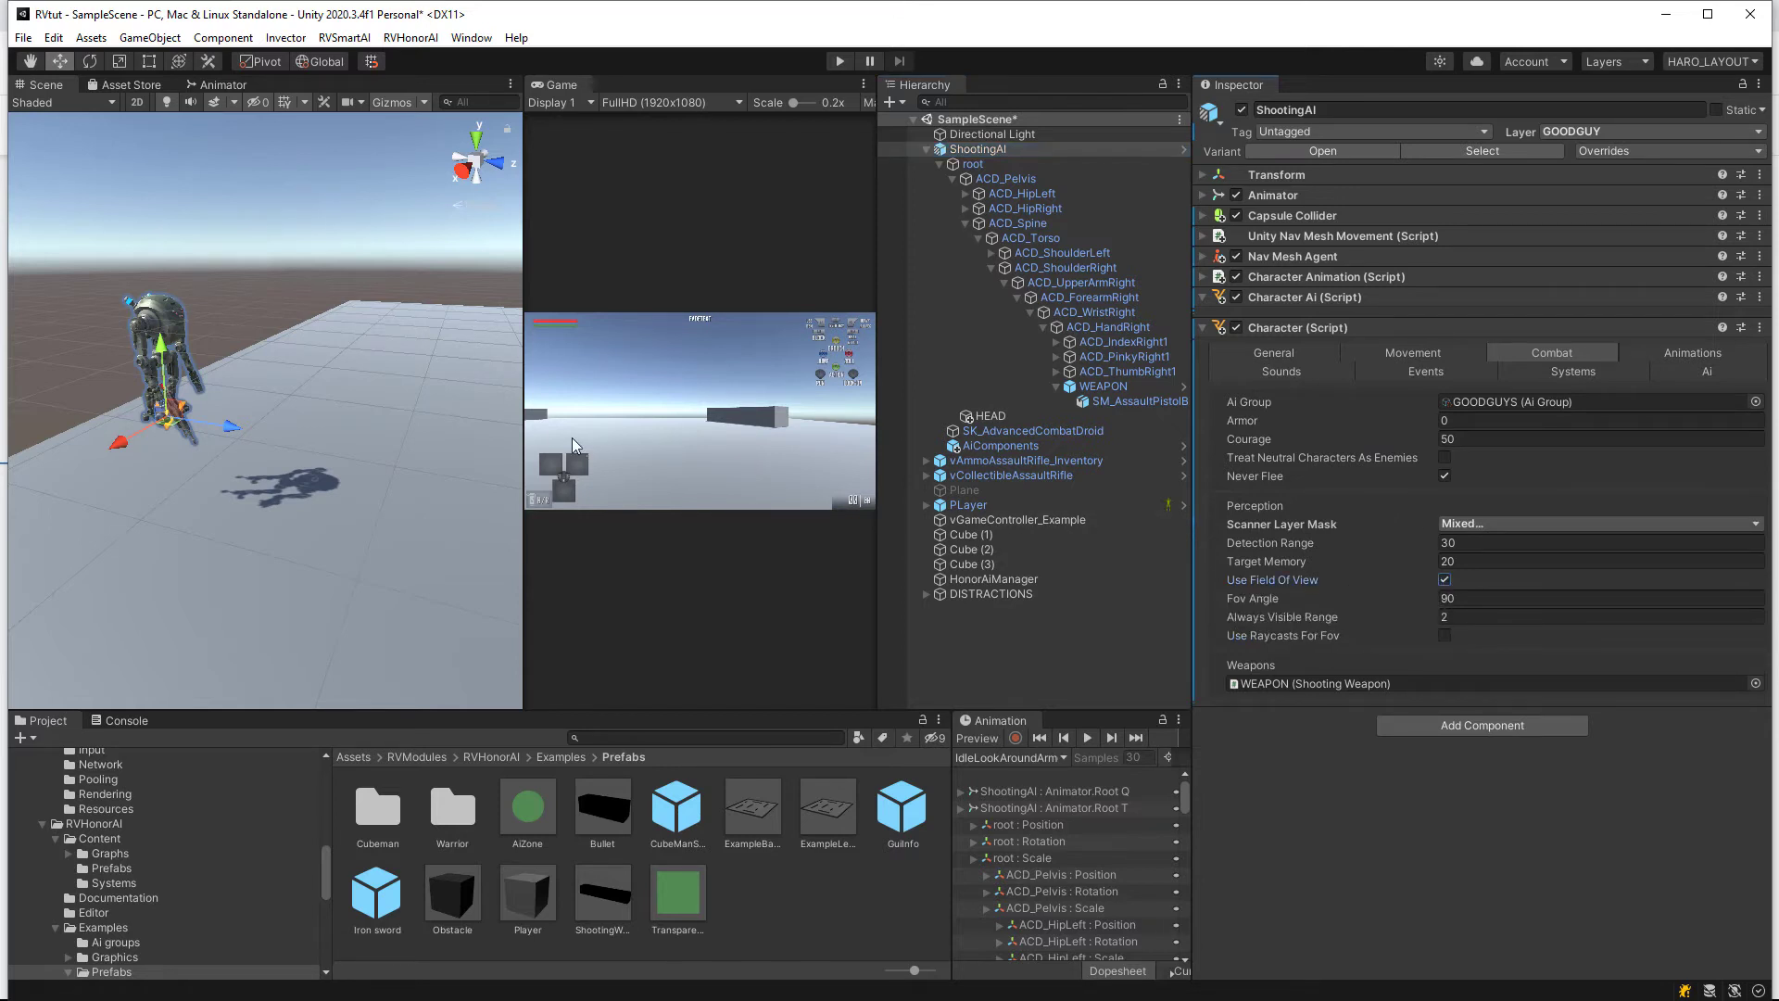
Step: Enlarge the Game view, play the scene and run the player near the droid to test its shooting, and stop playing
drag(523, 564, 476, 564)
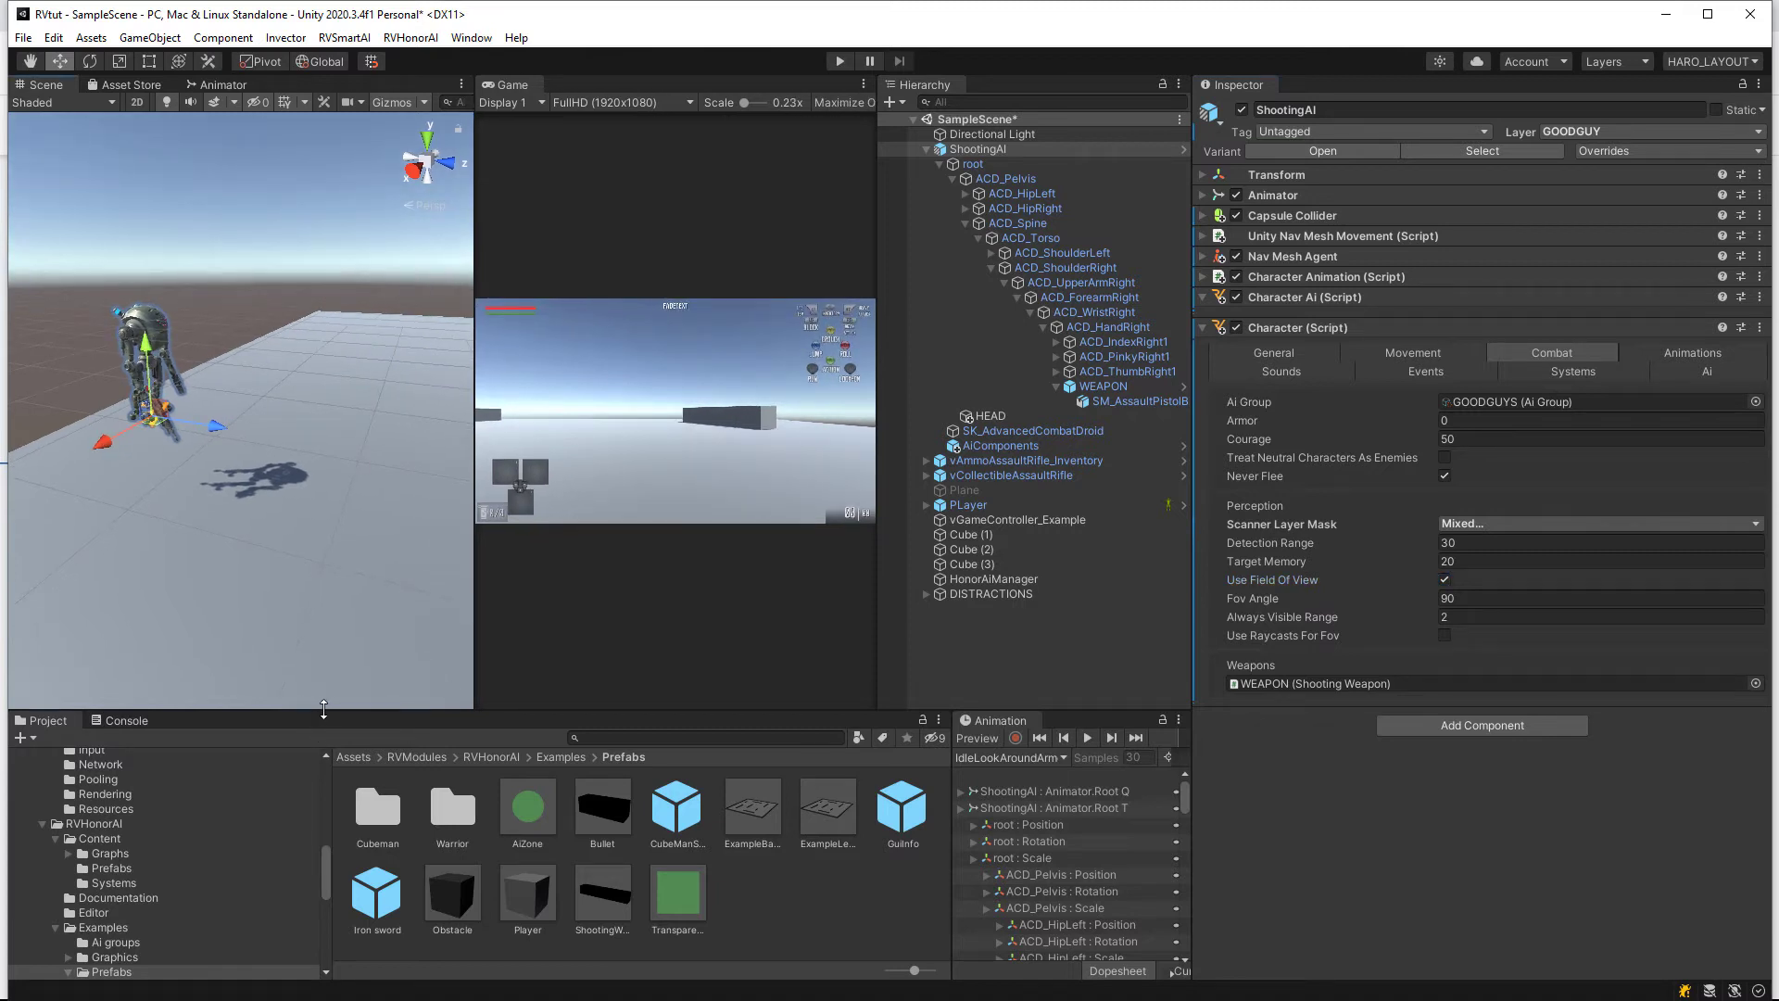
click(110, 721)
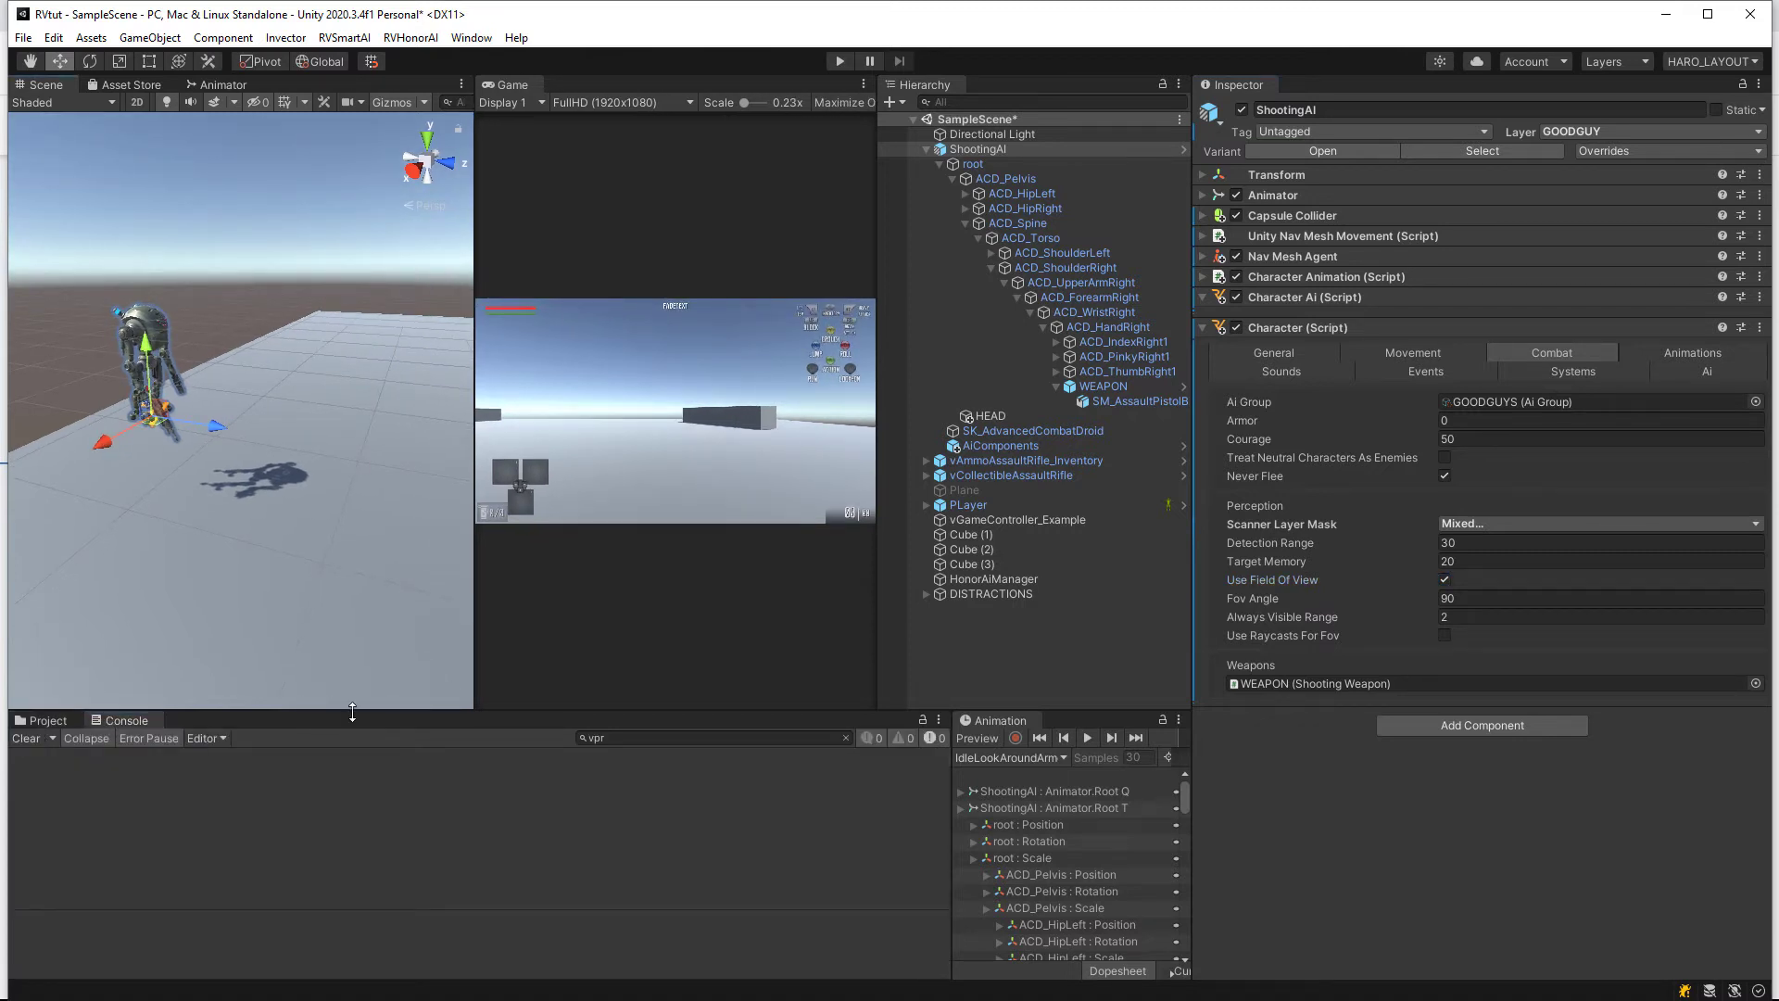
drag(352, 710, 352, 764)
drag(474, 465, 415, 459)
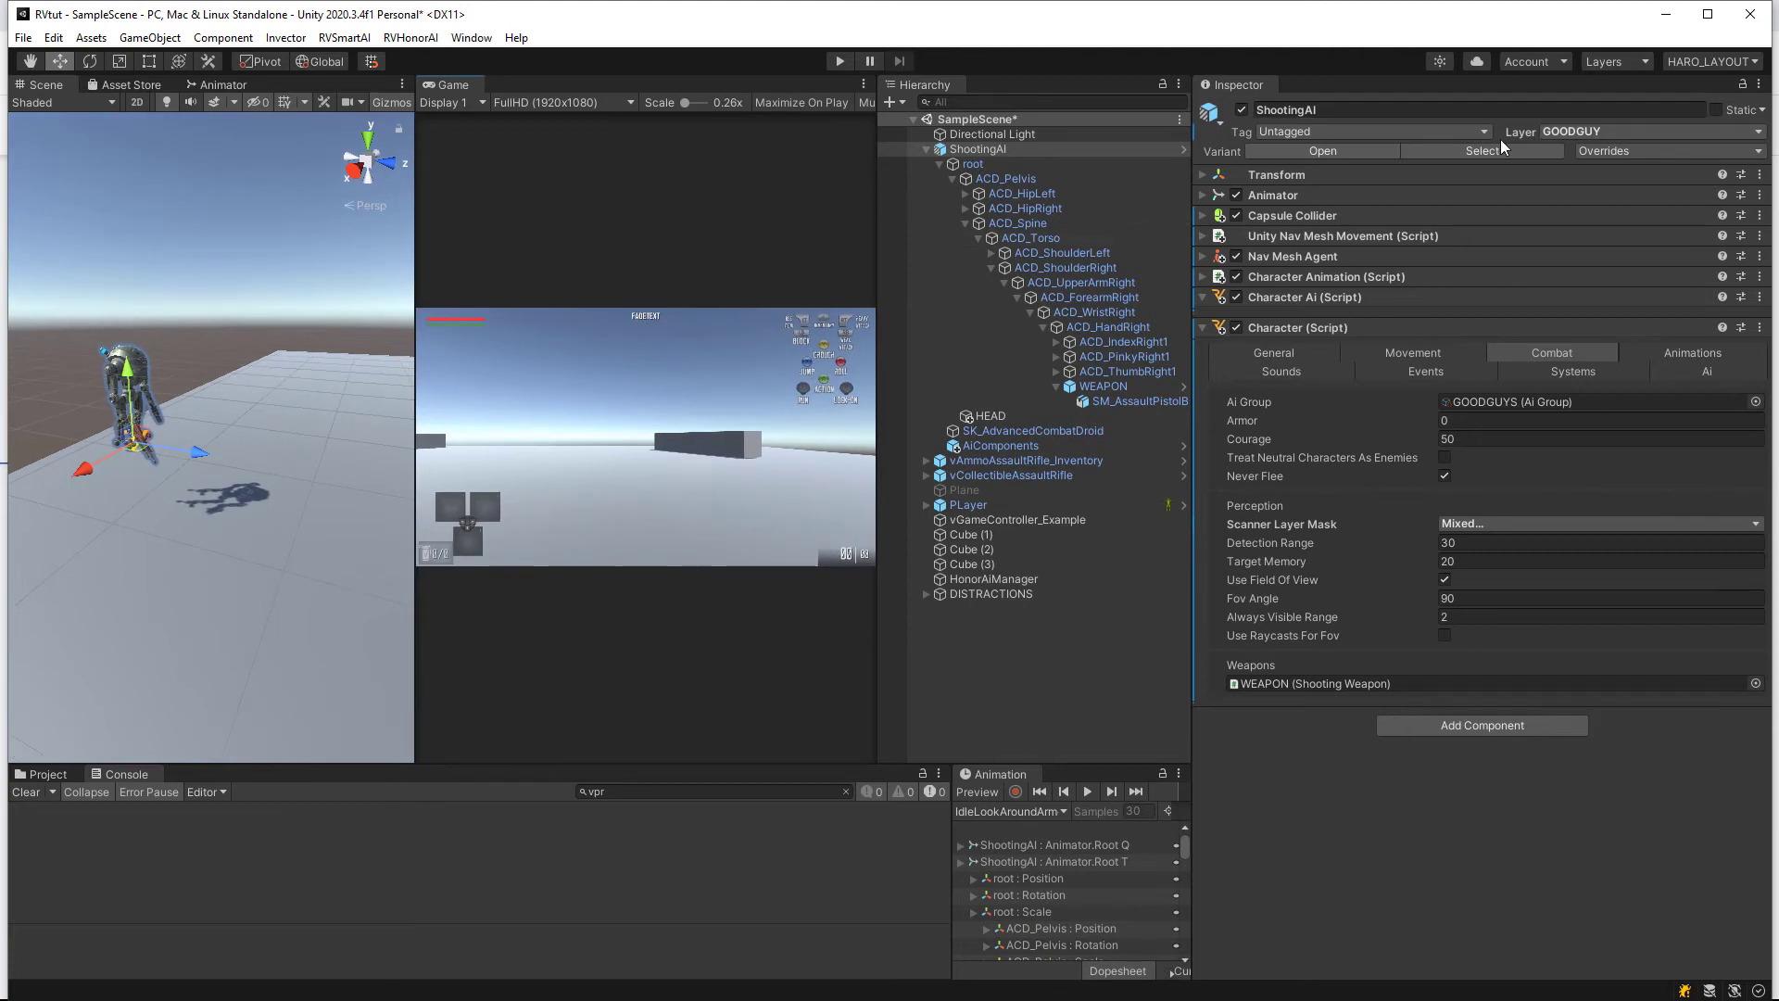
click(839, 61)
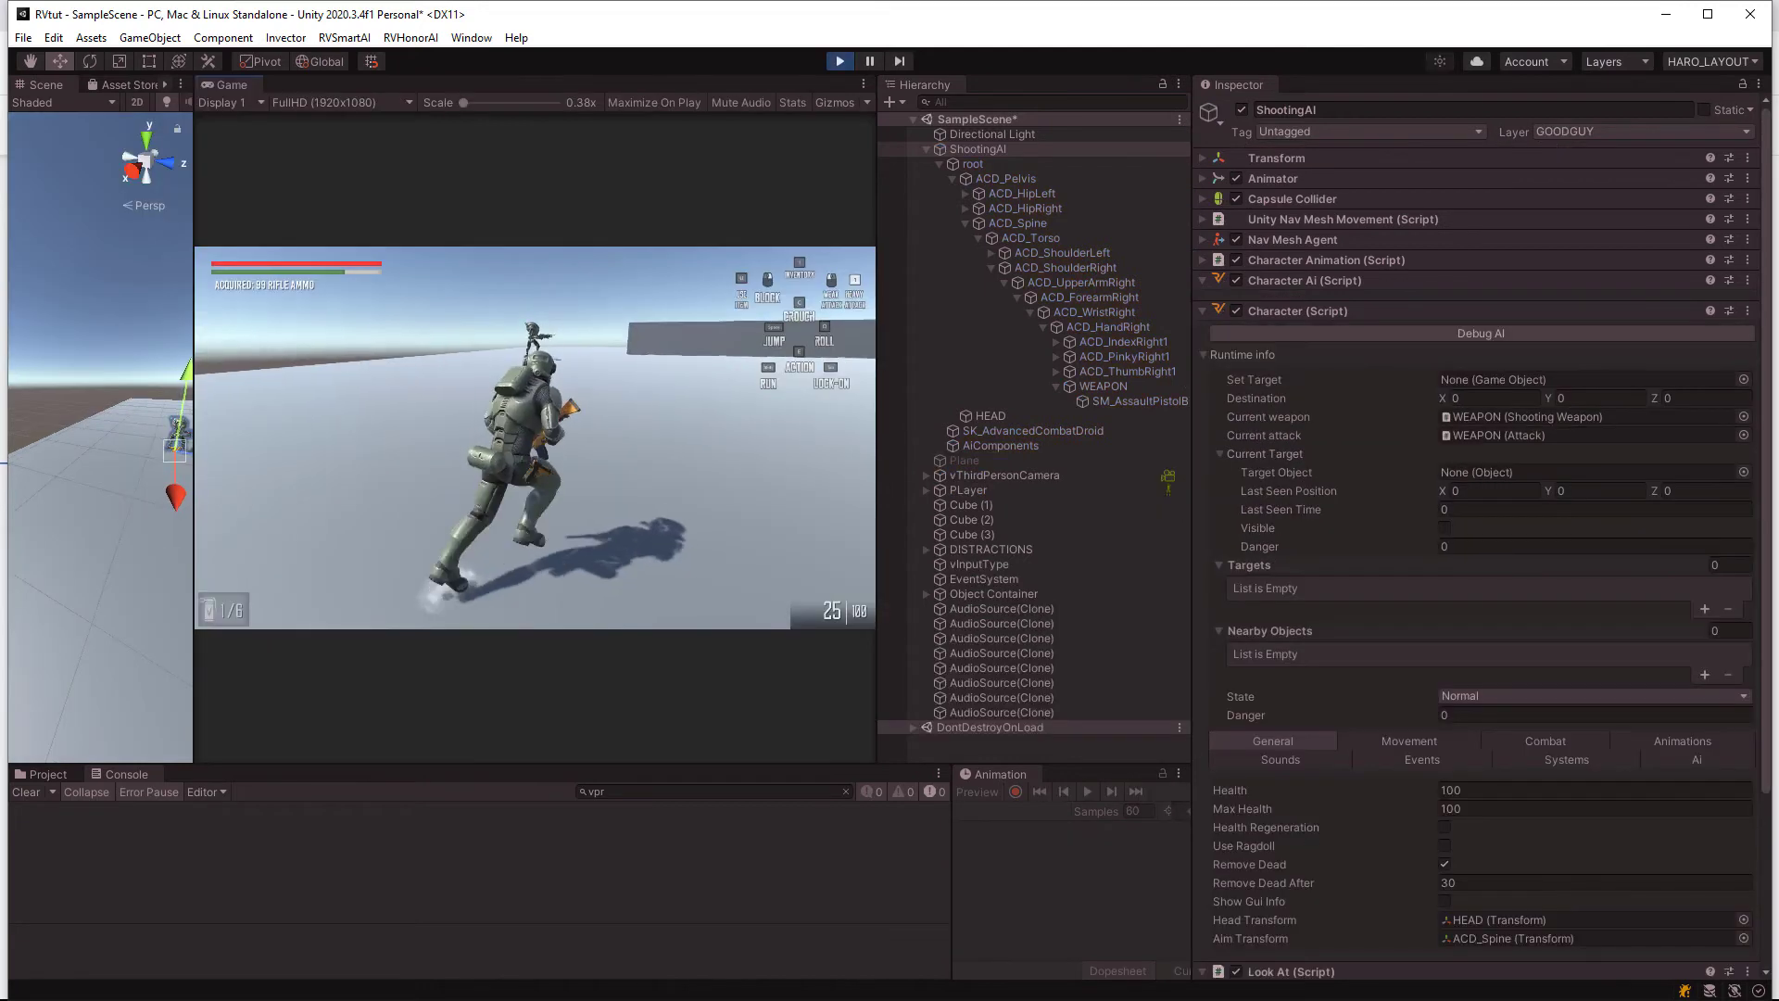
key(shift+w)
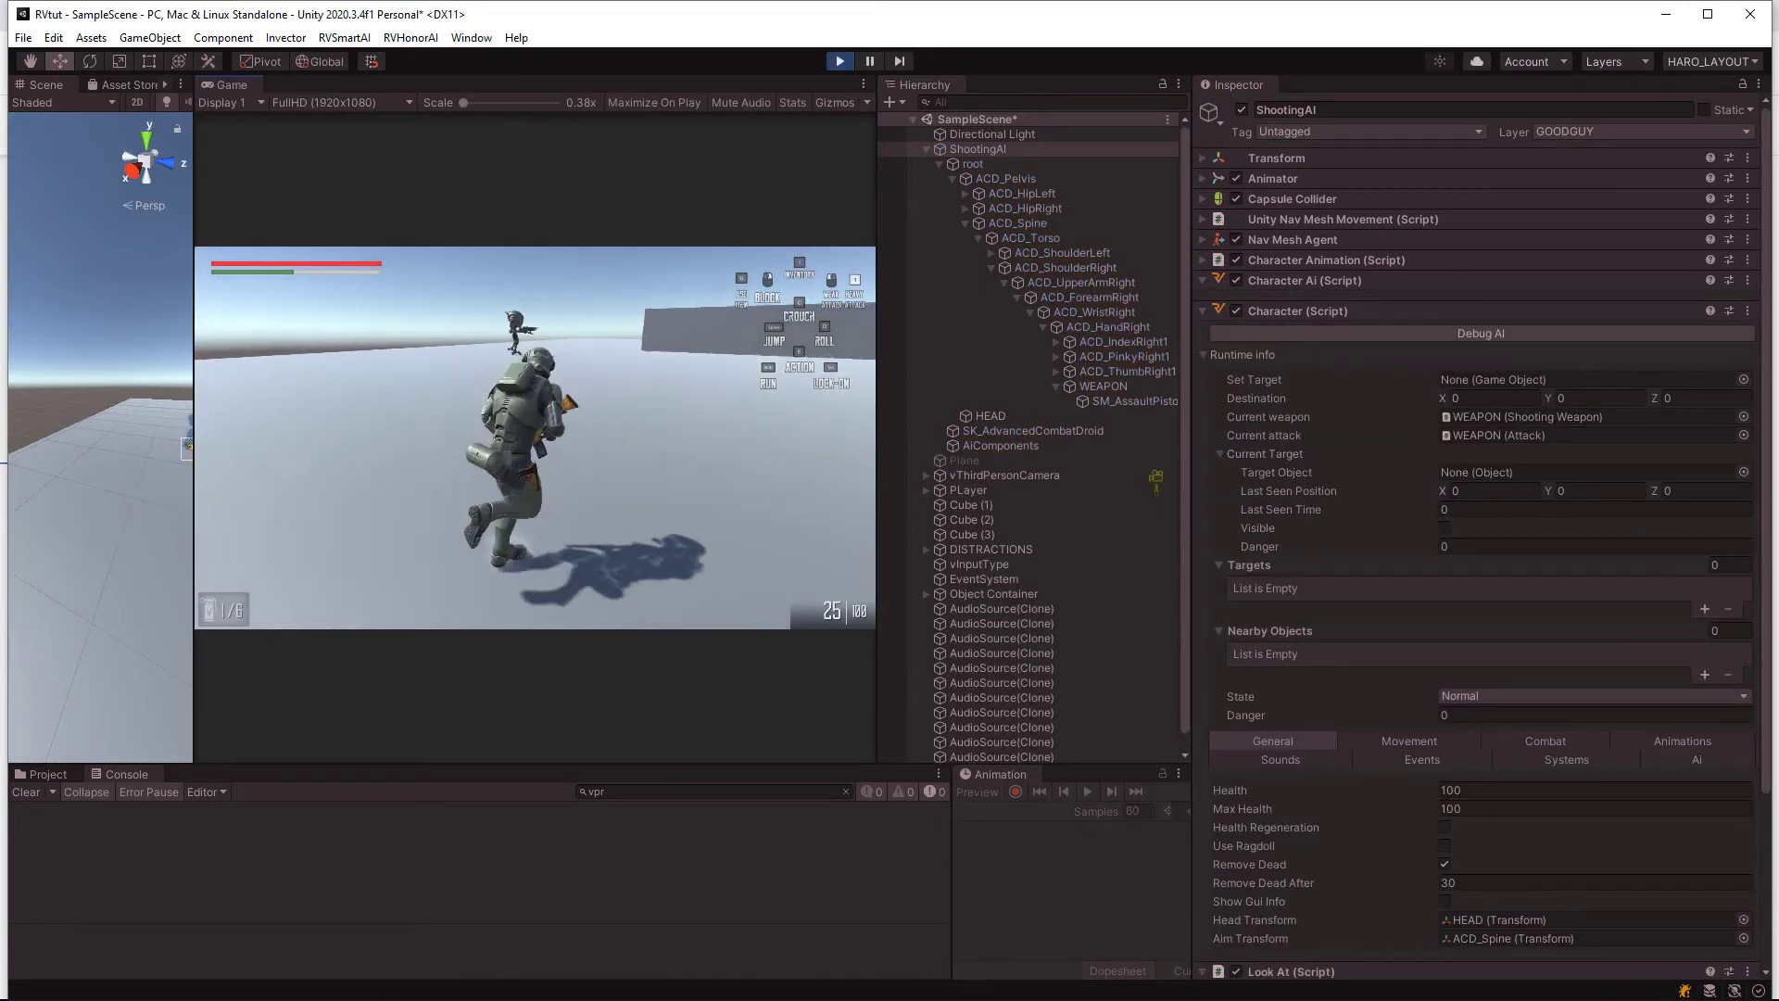
key(shift+s)
key(shift+d)
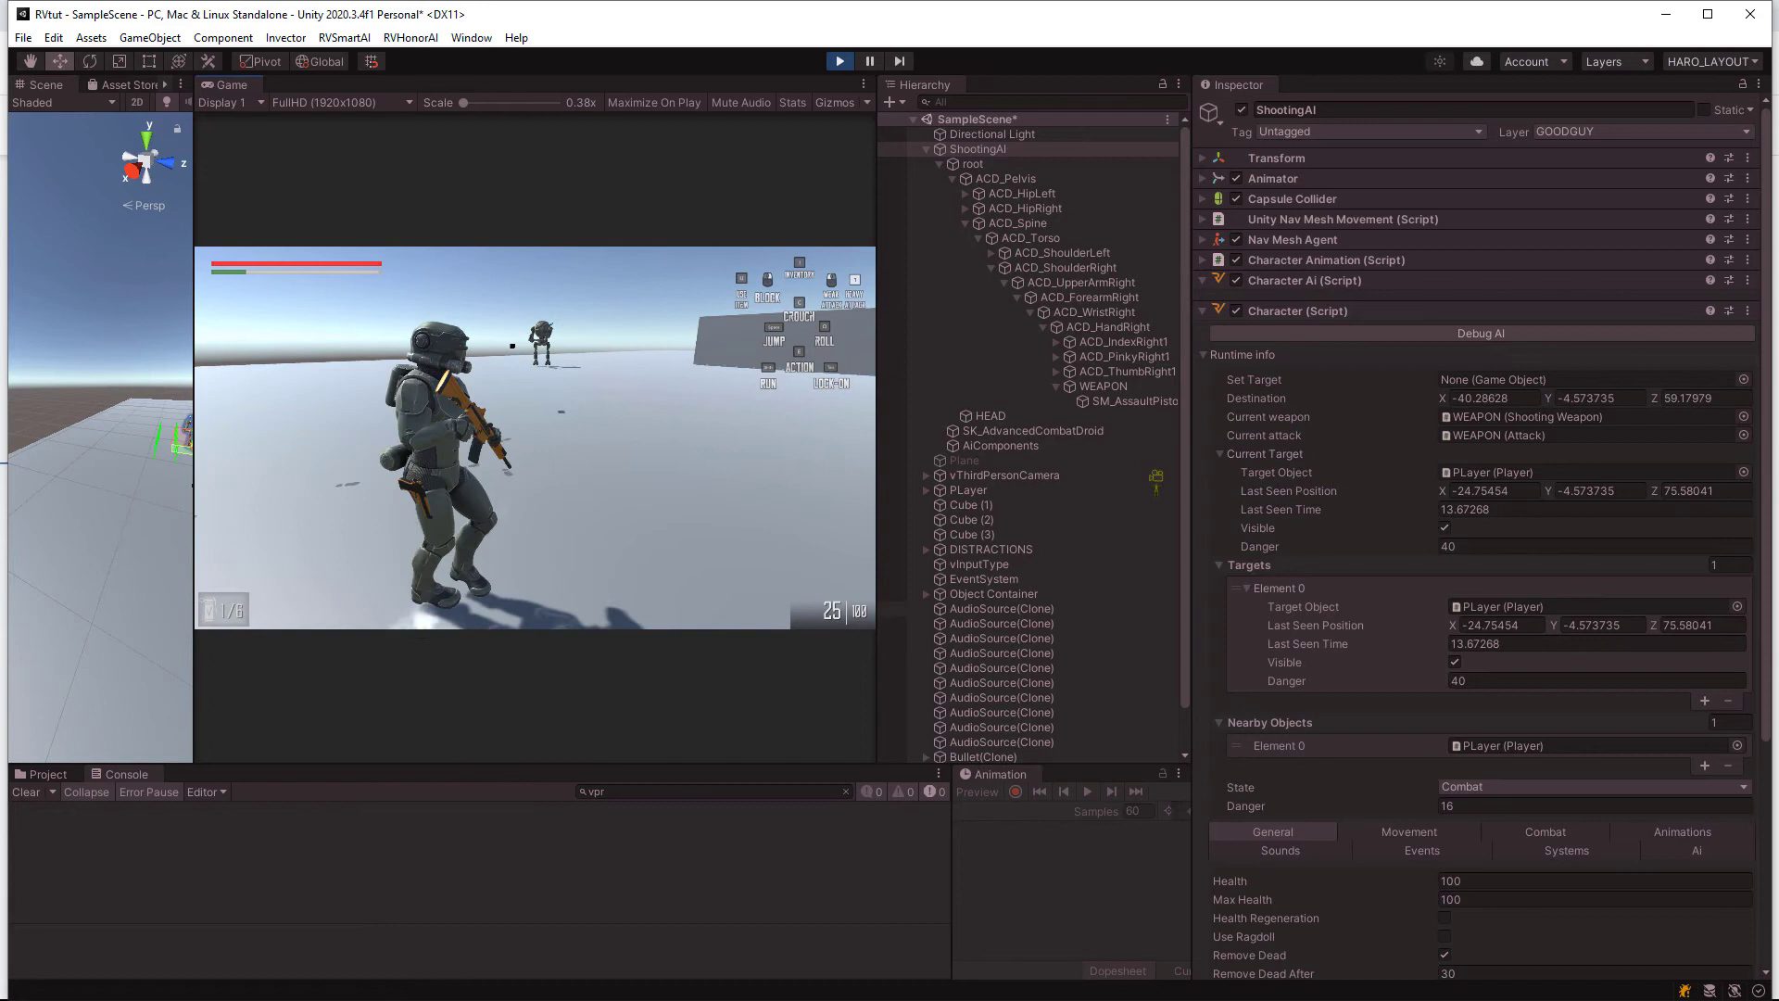
key(s)
key(d)
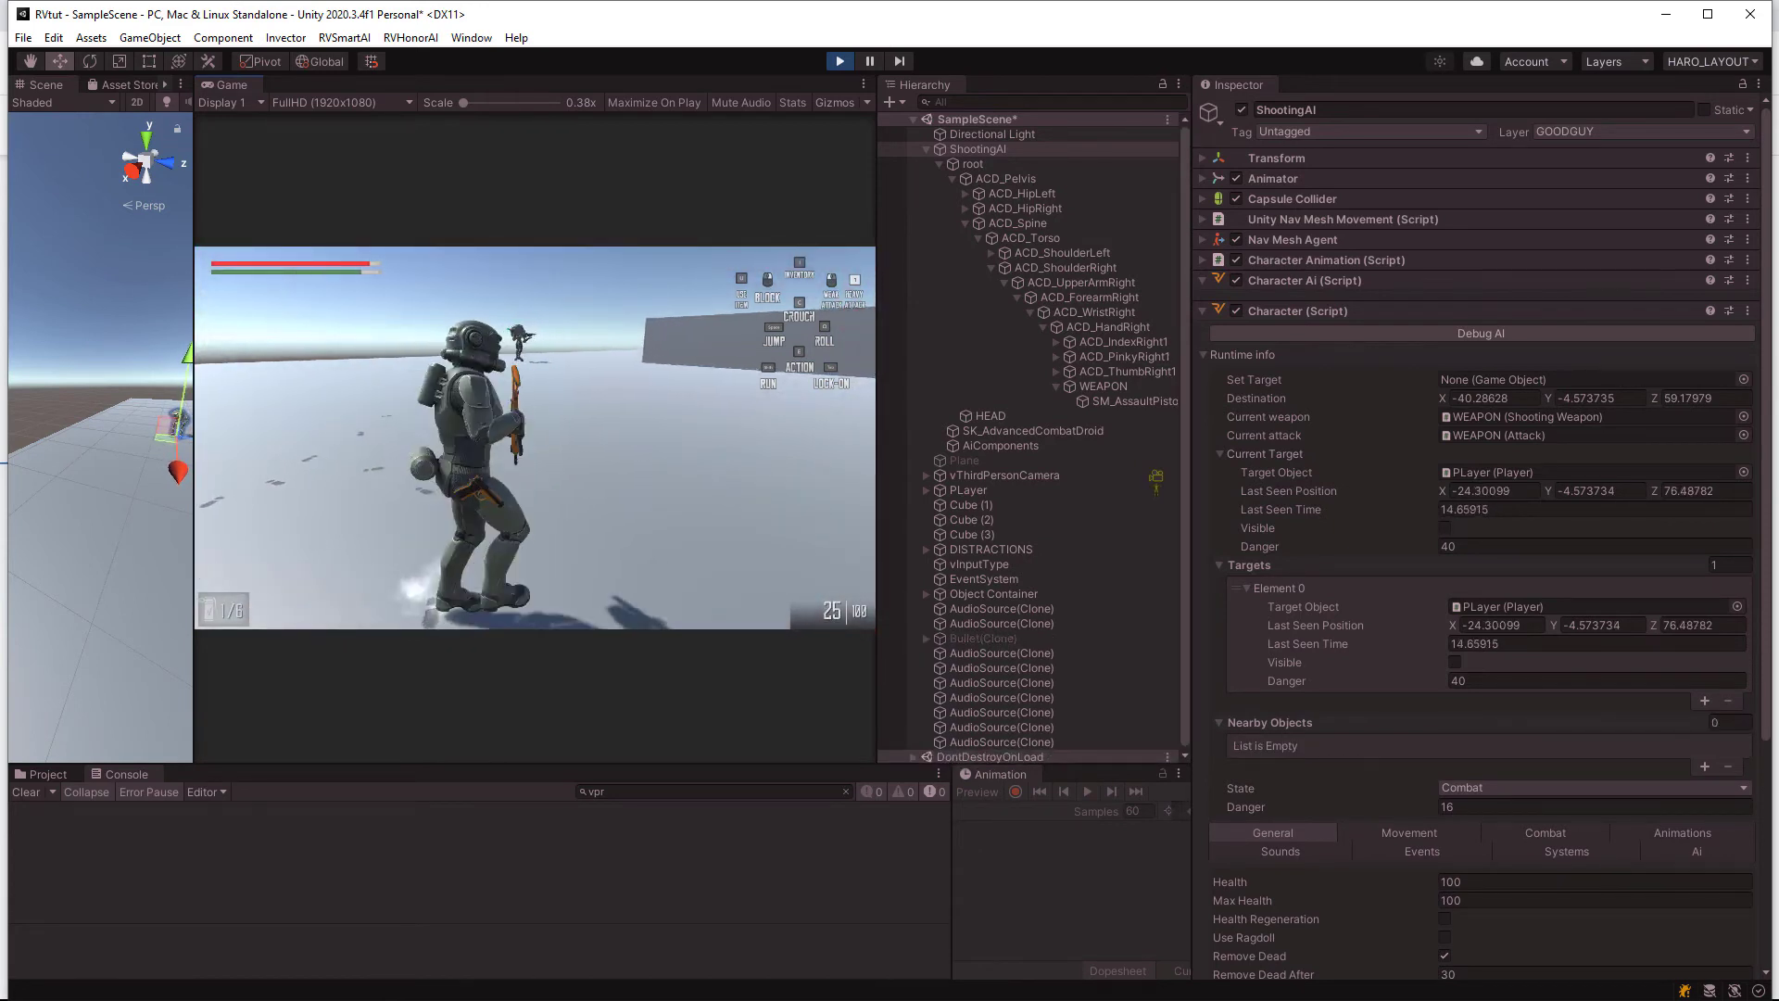
key(Escape)
click(841, 62)
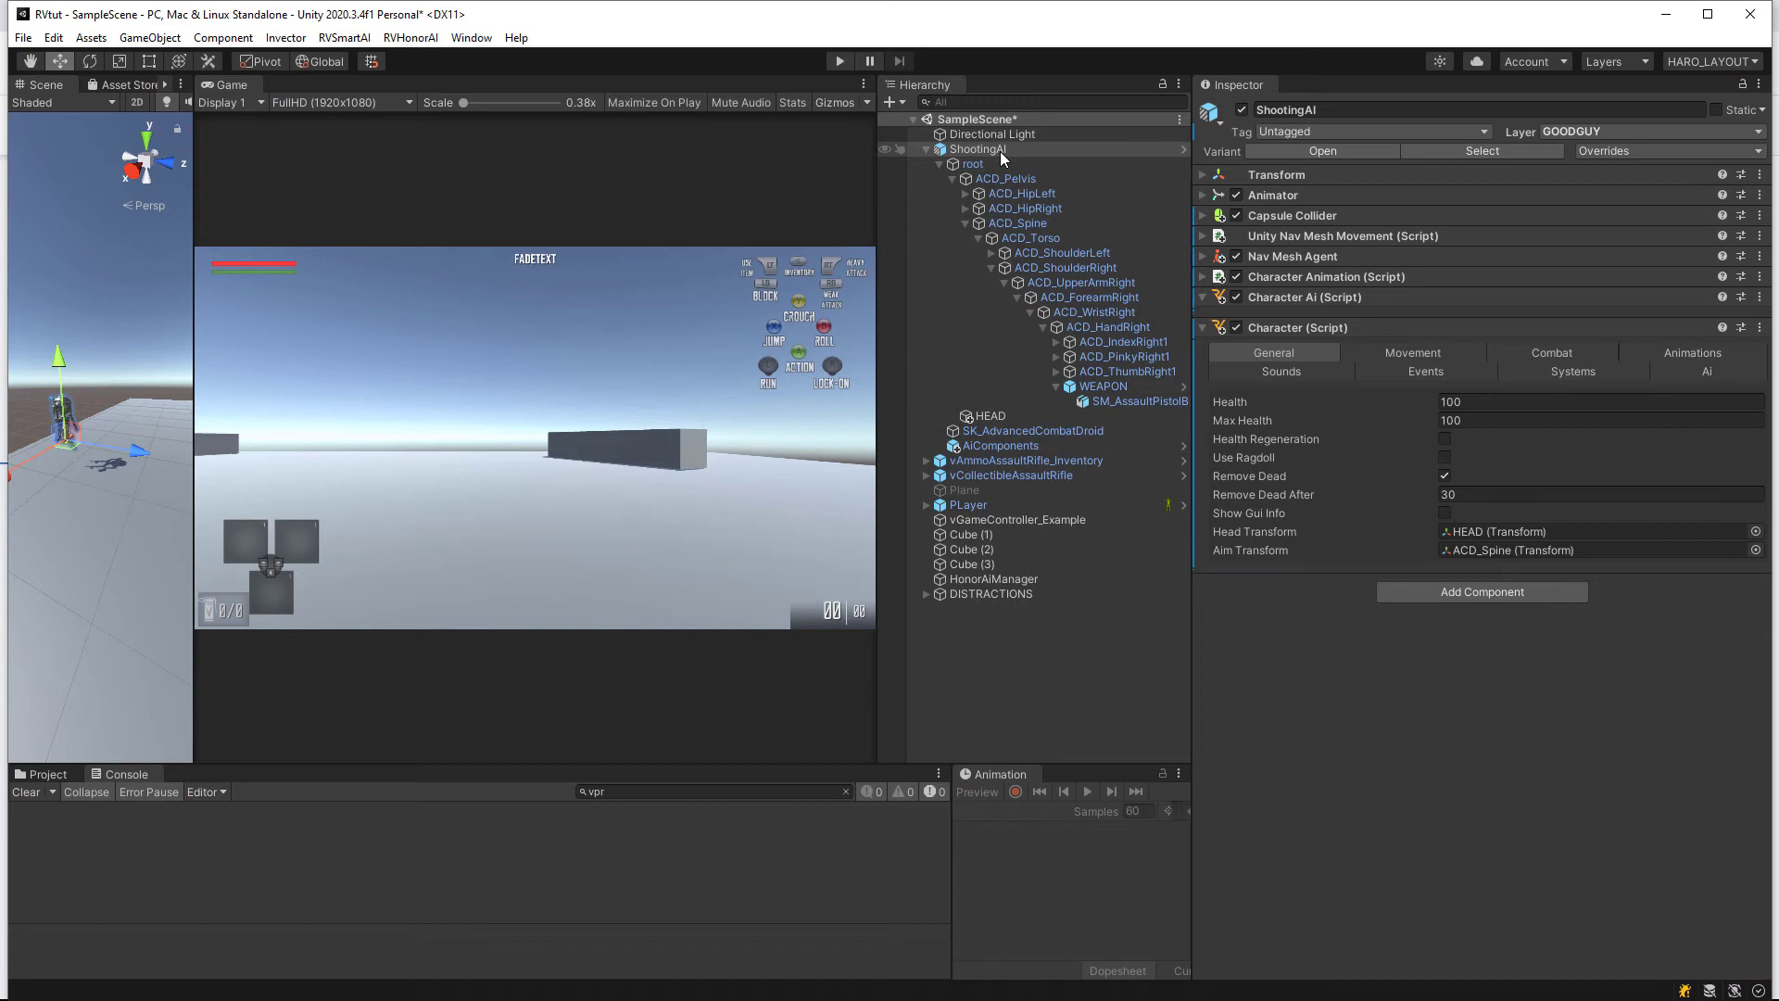
Step: Set the Attack Duration of the WEAPON object's Shooting Weapon component to 0.01
click(1103, 385)
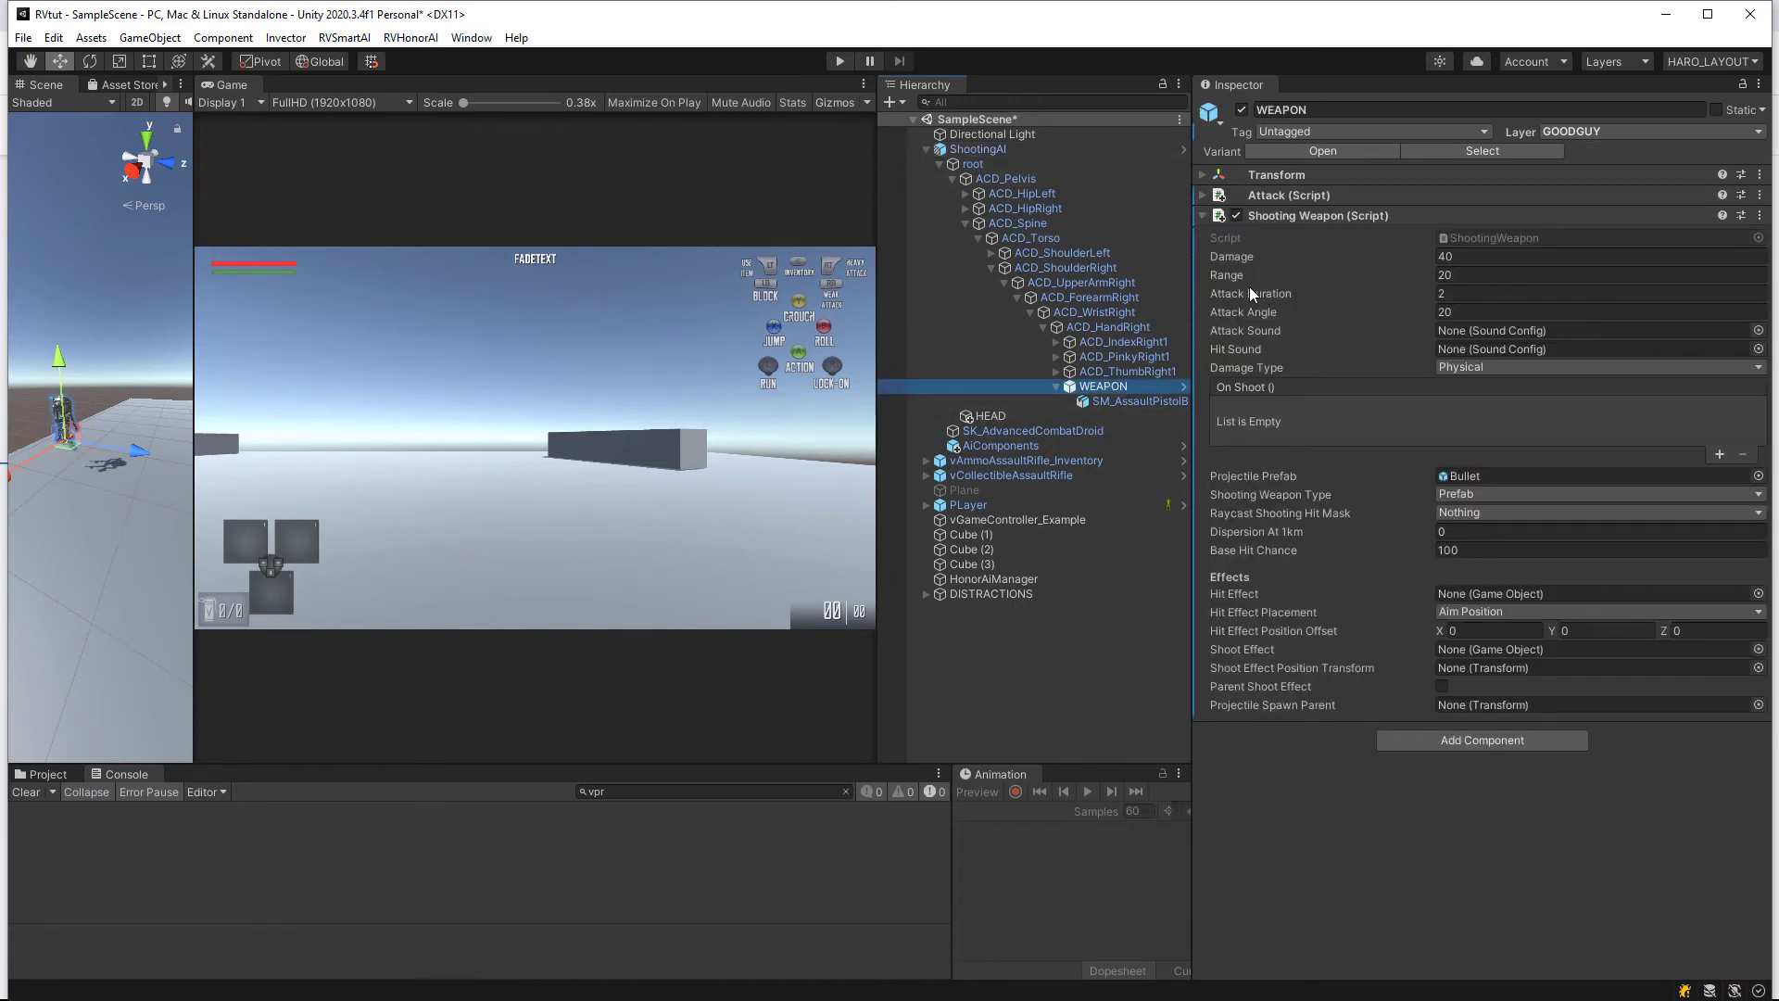
click(1400, 309)
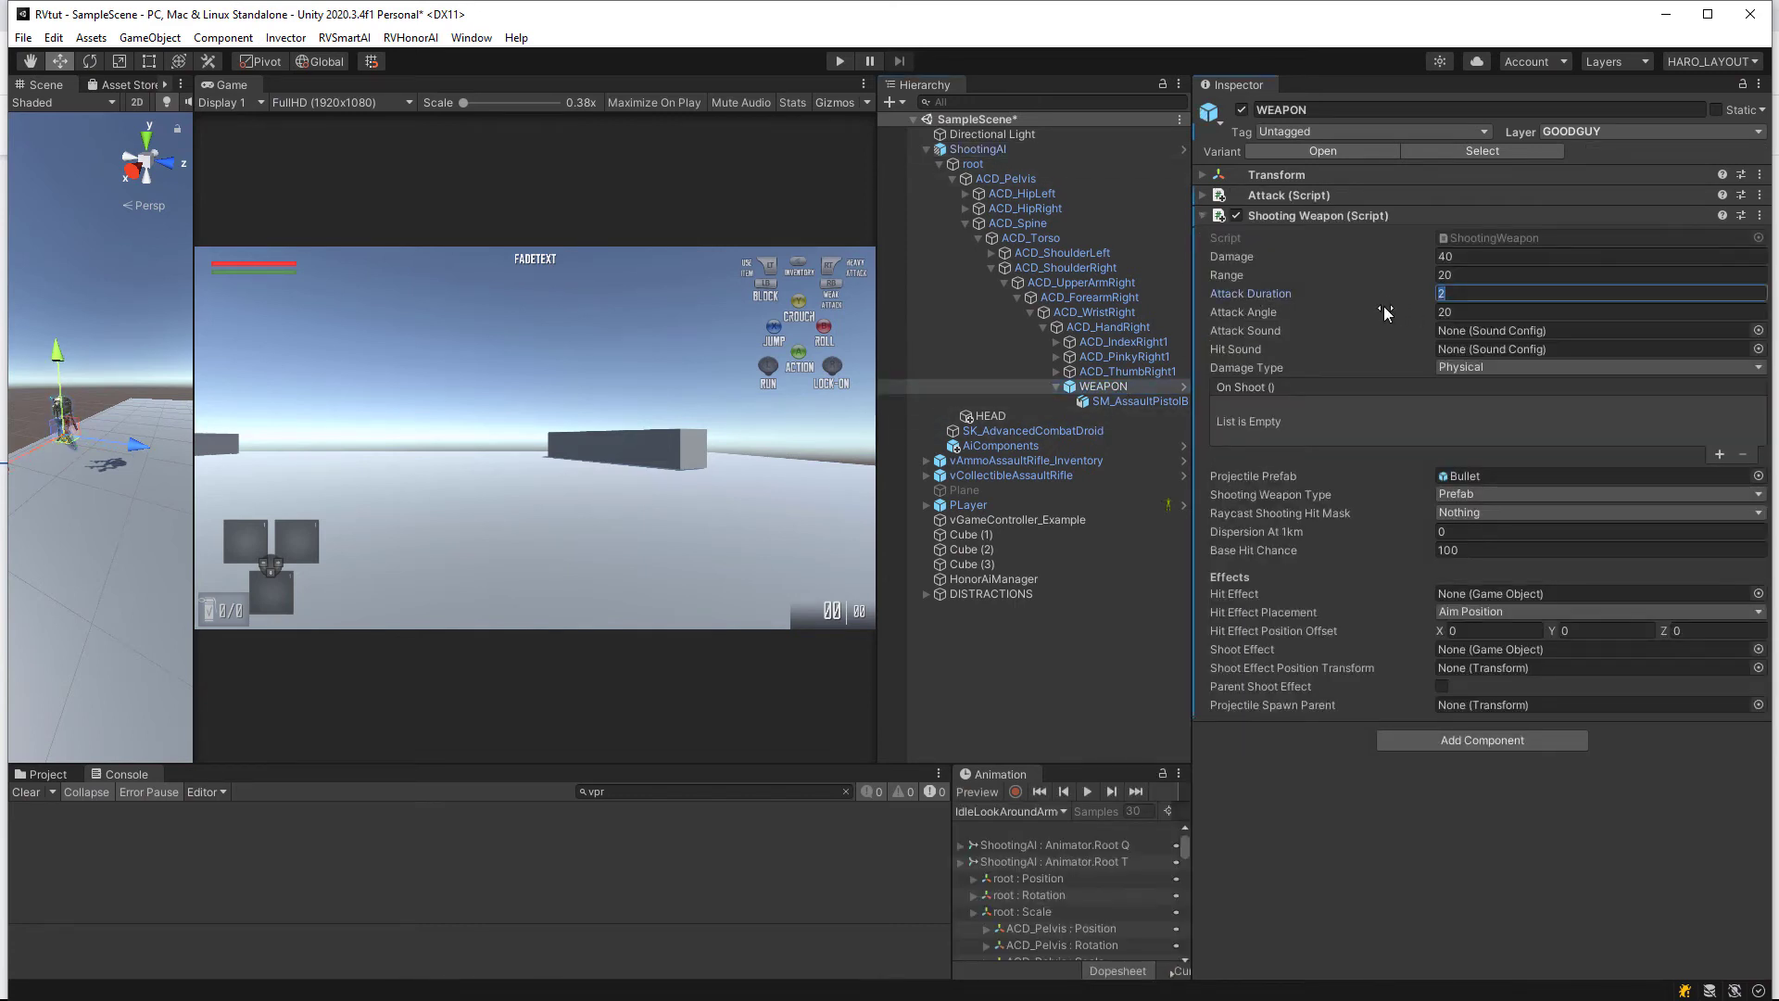
text(0.01)
Step: Play the scene and move the player around the droid to test its firing rate, and stop playing
click(837, 61)
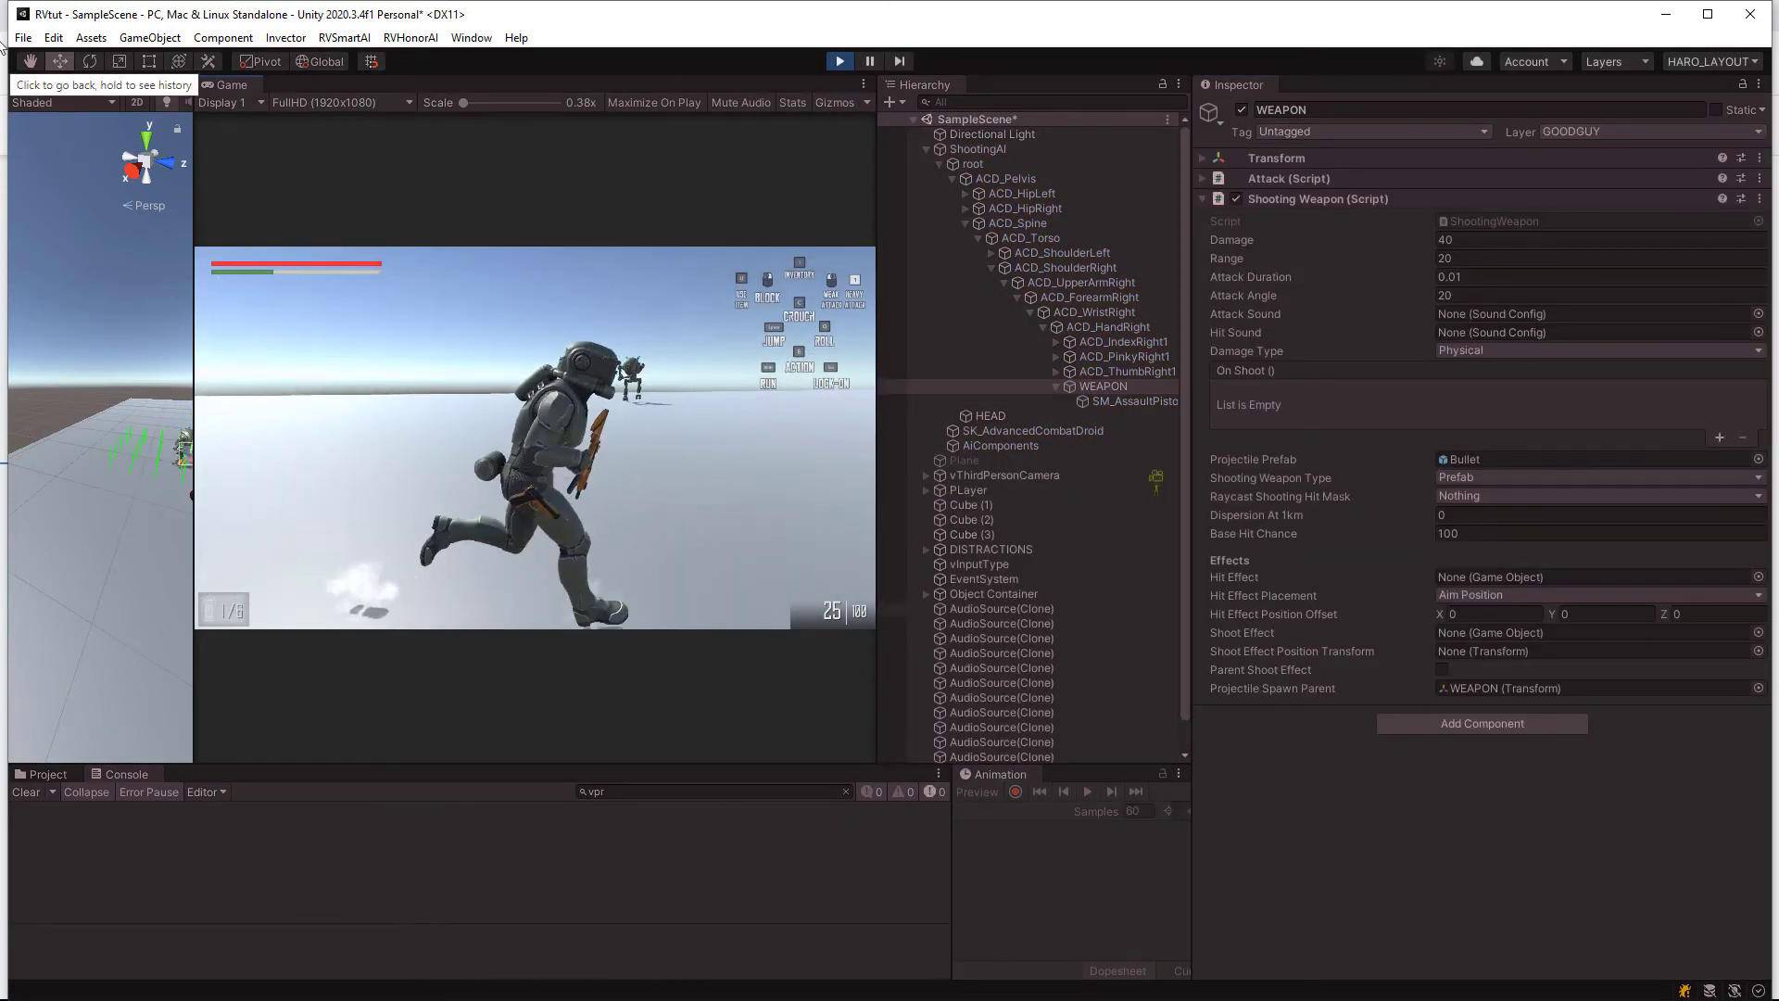
key(s)
key(d)
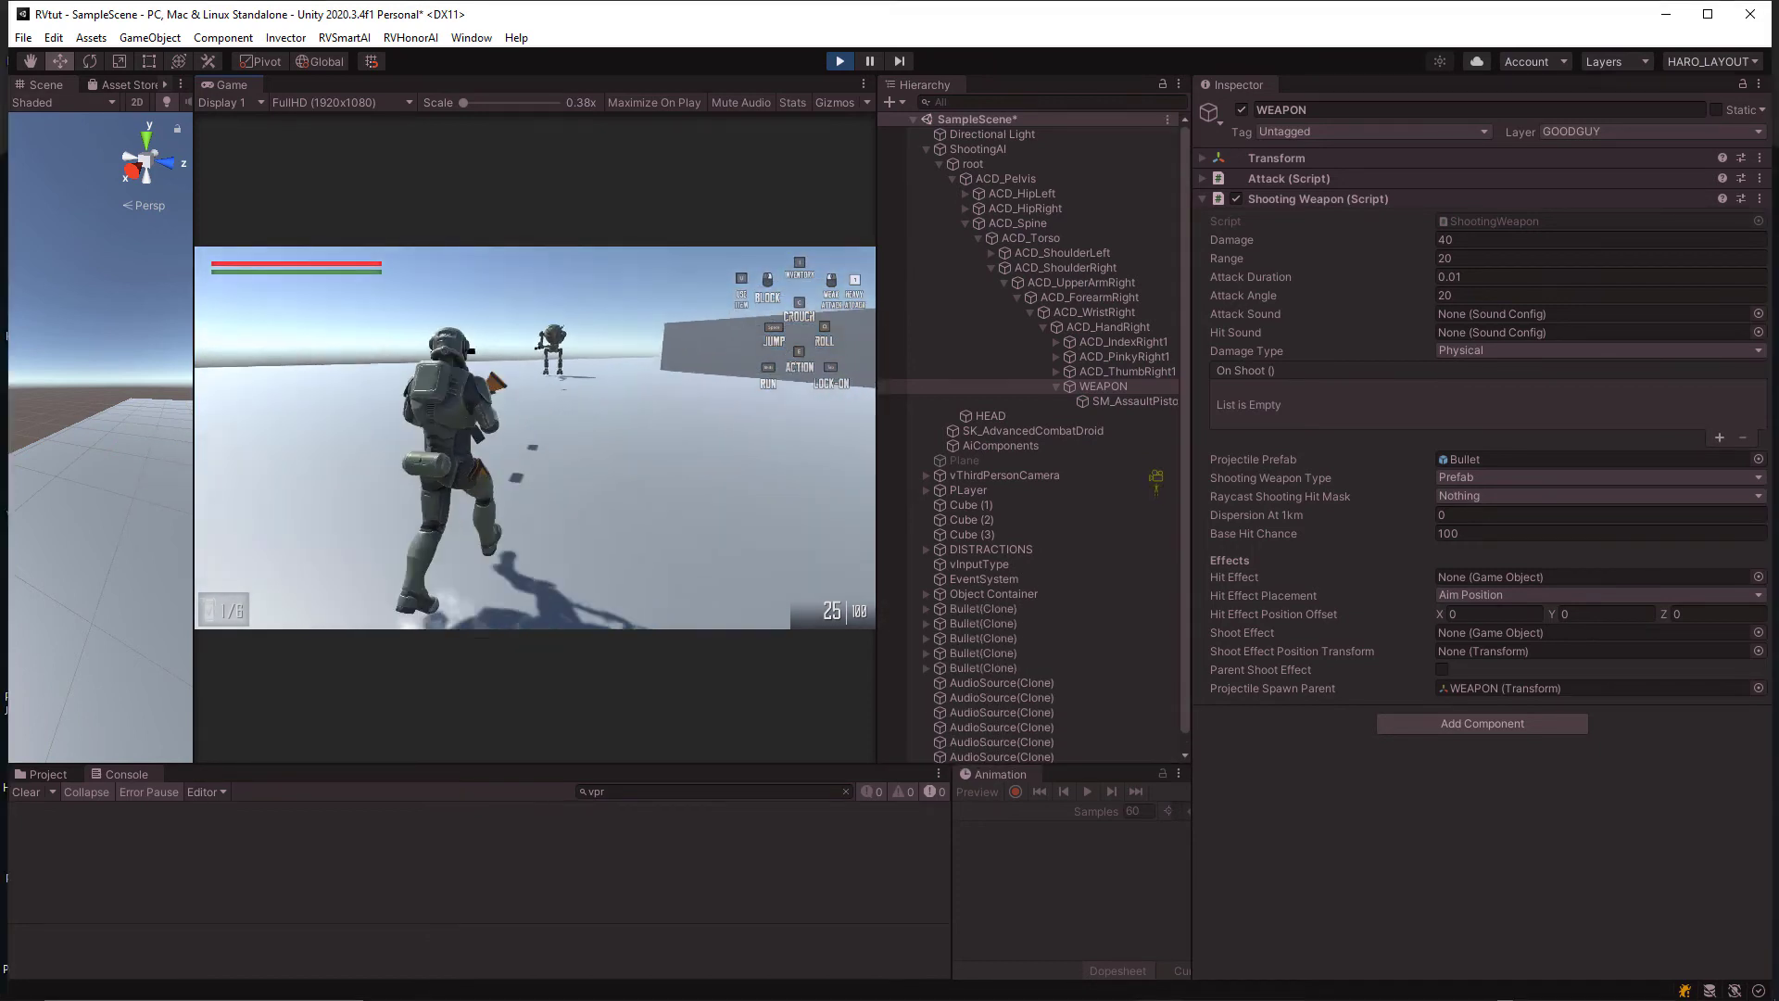
key(s)
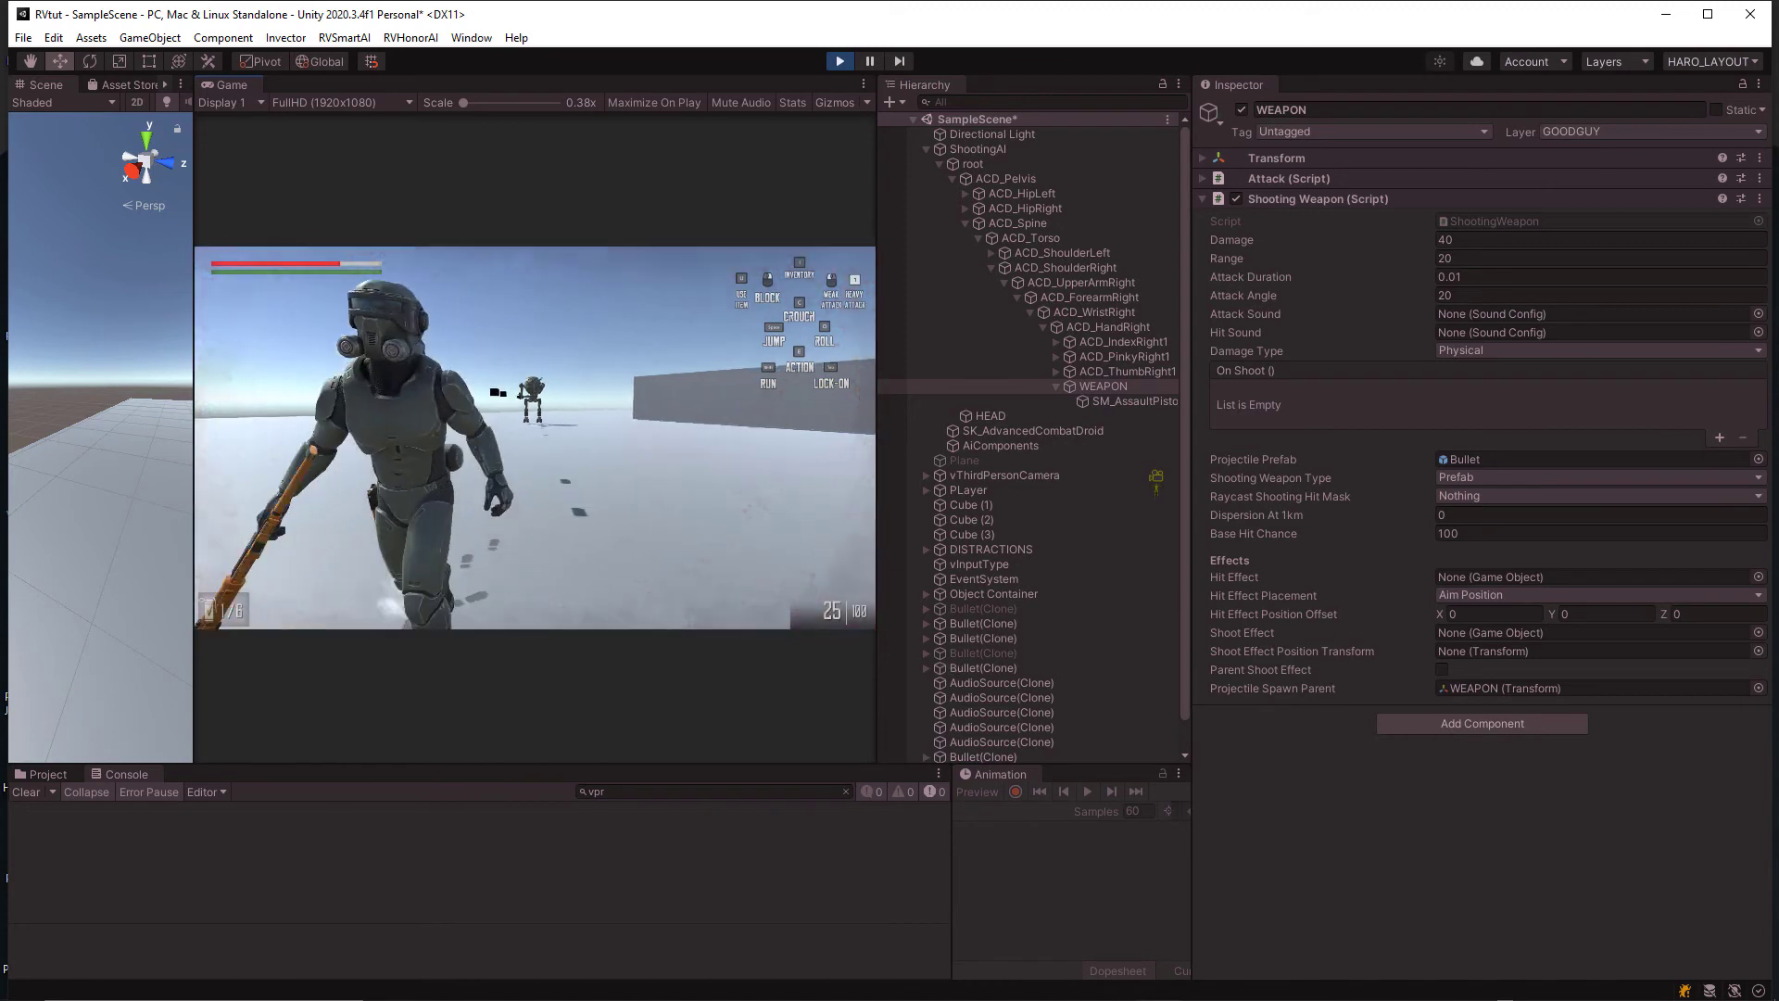
key(a)
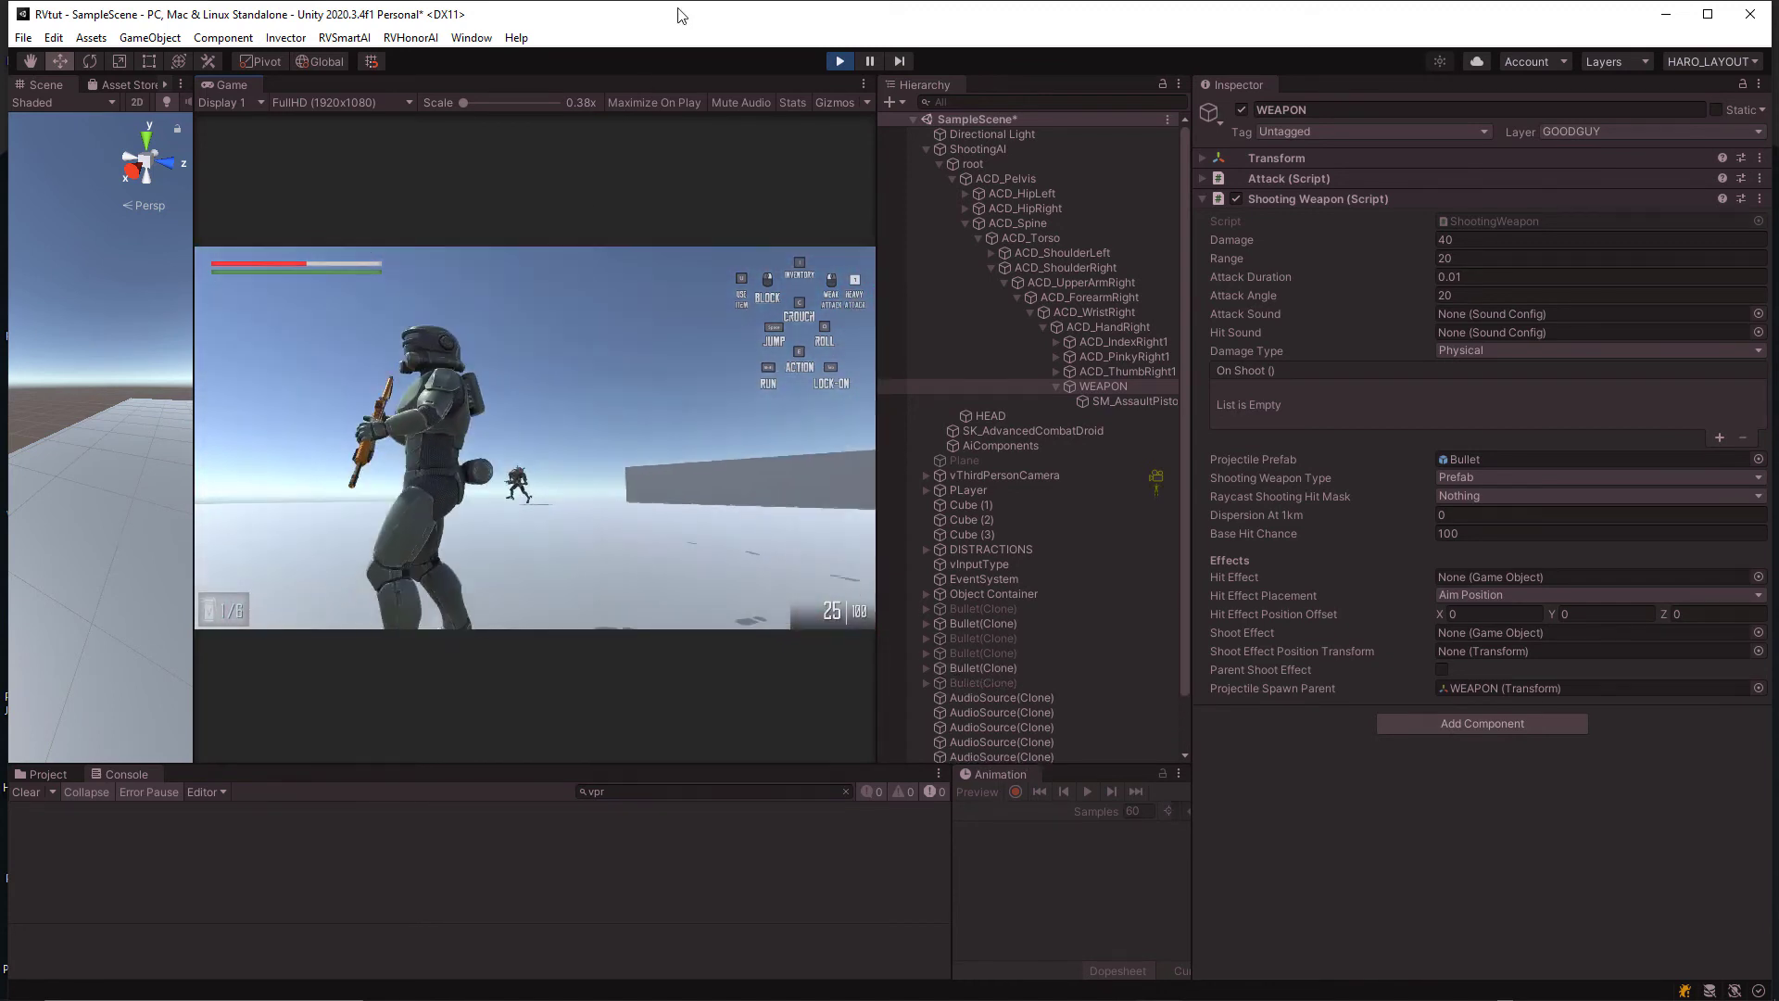
click(840, 61)
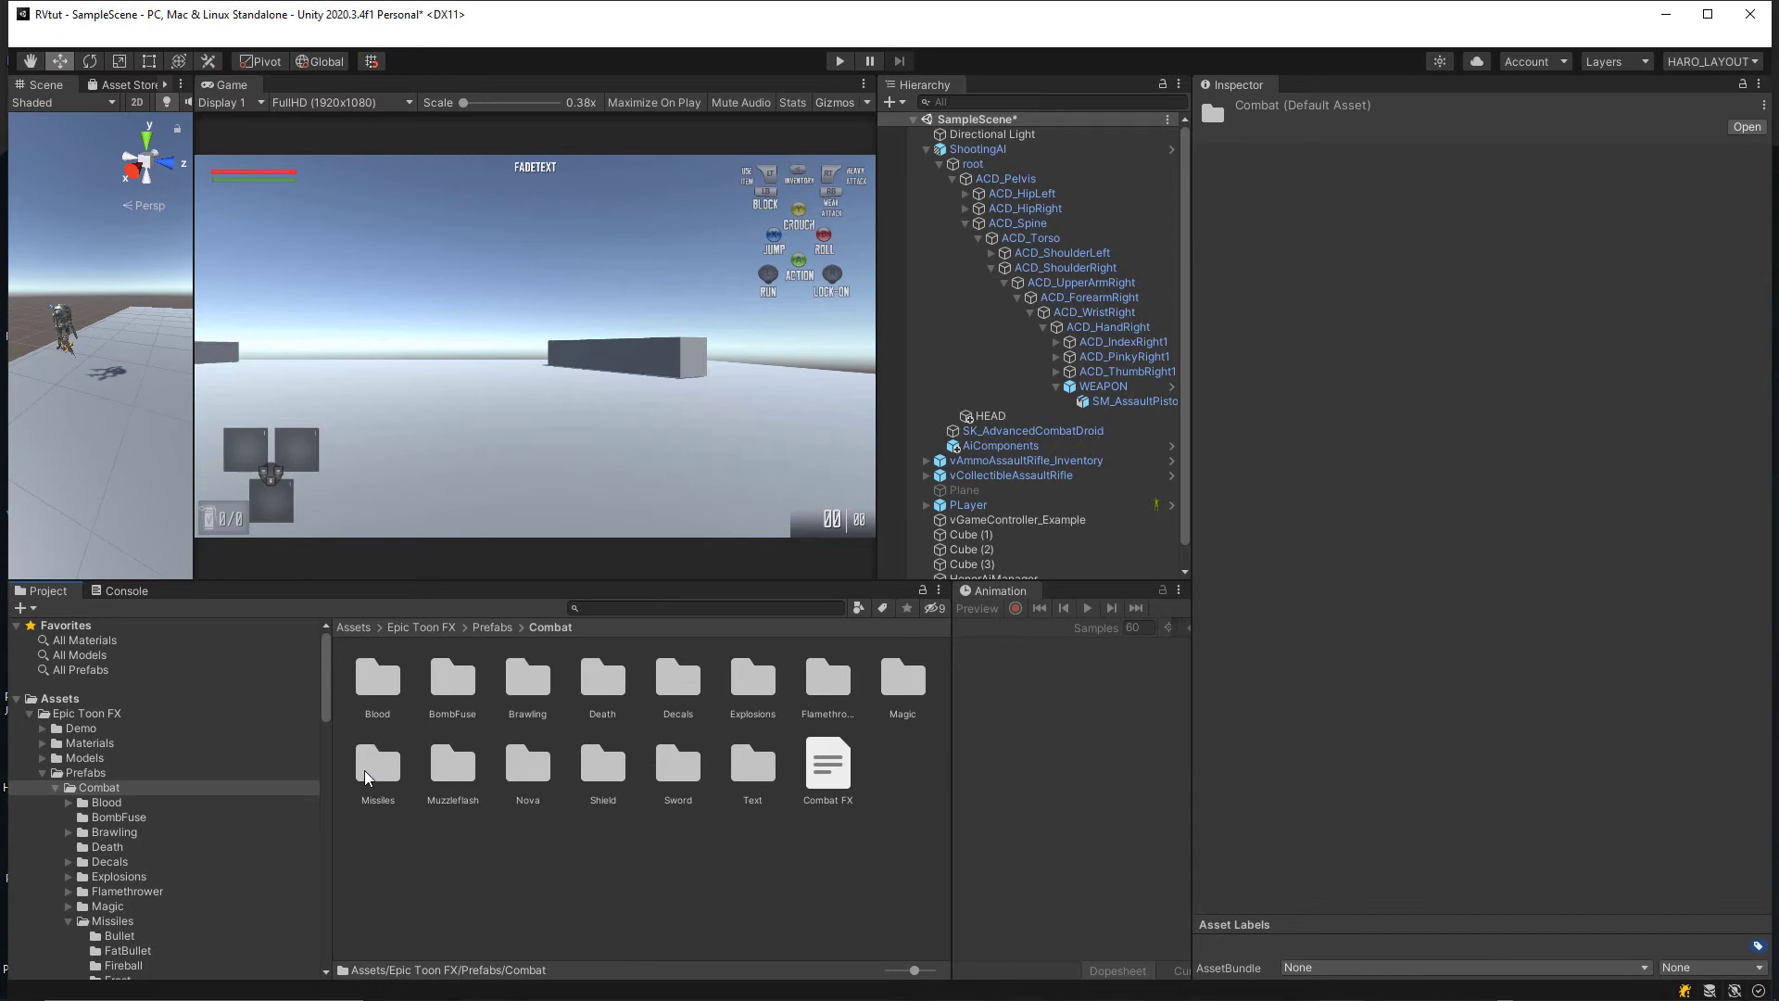
Step: Assign BulletSmallBlue from Epic Toon FX's Missiles/Bullet prefabs as the WEAPON object's Projectile Prefab
double_click(405, 787)
double_click(398, 683)
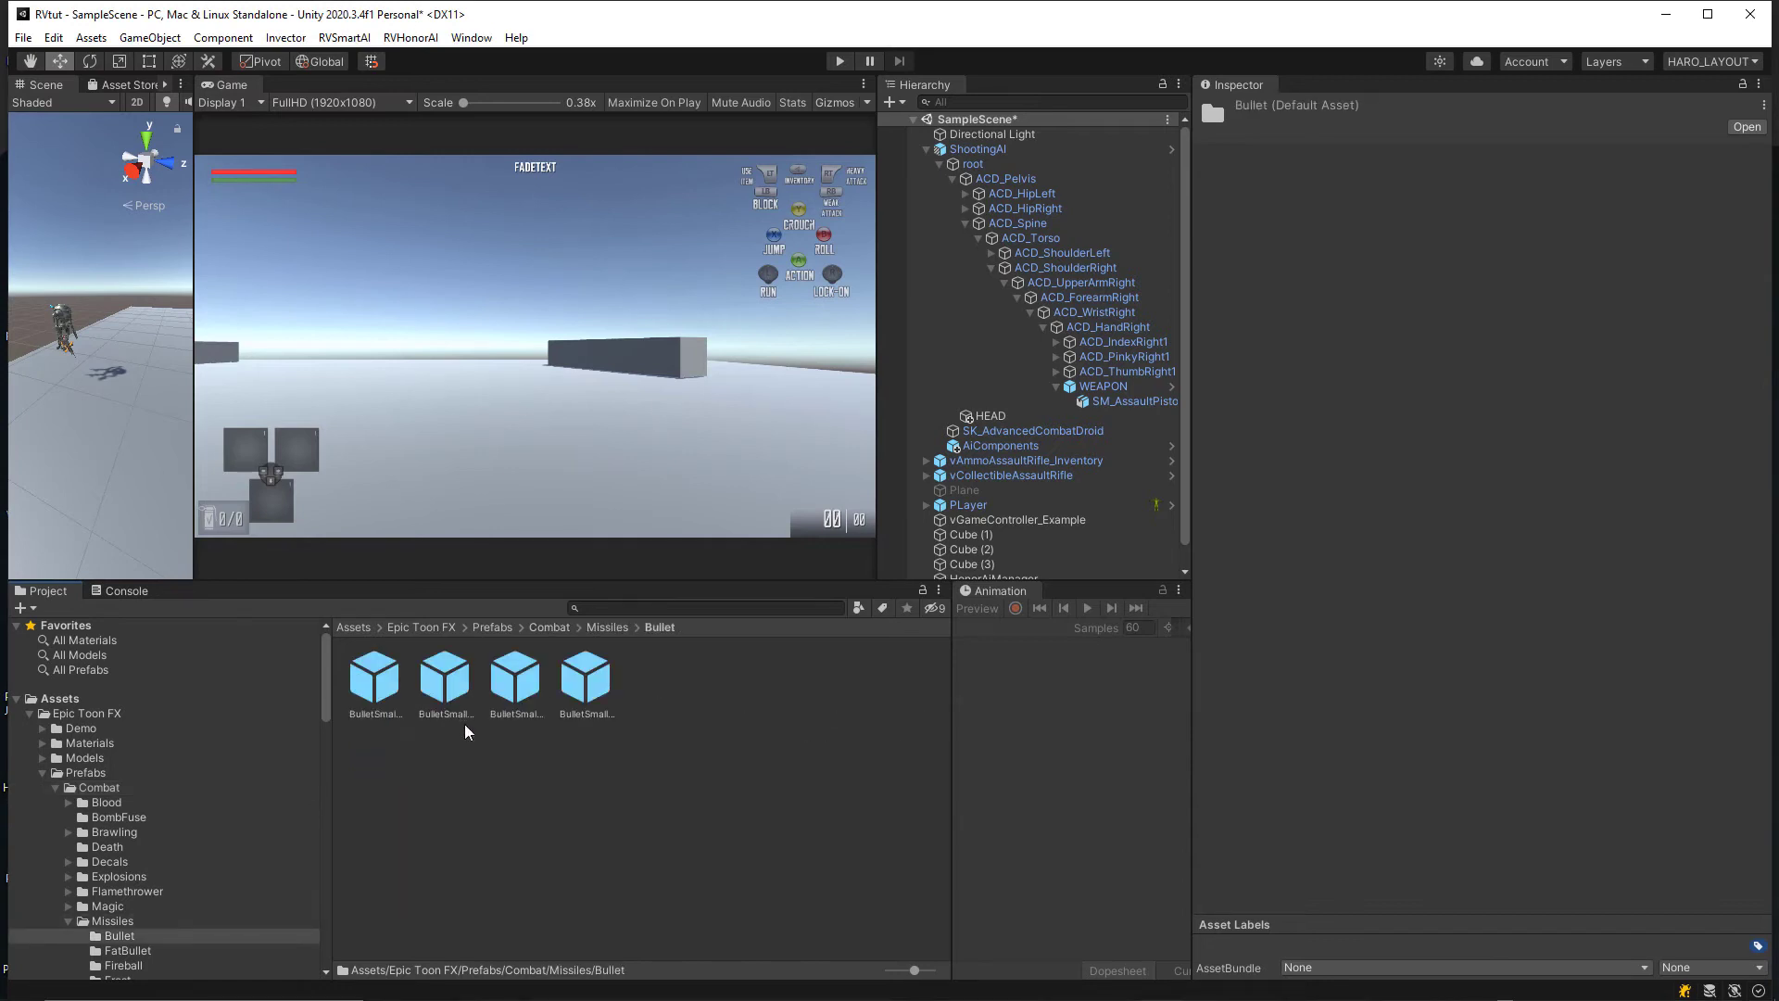
click(1005, 150)
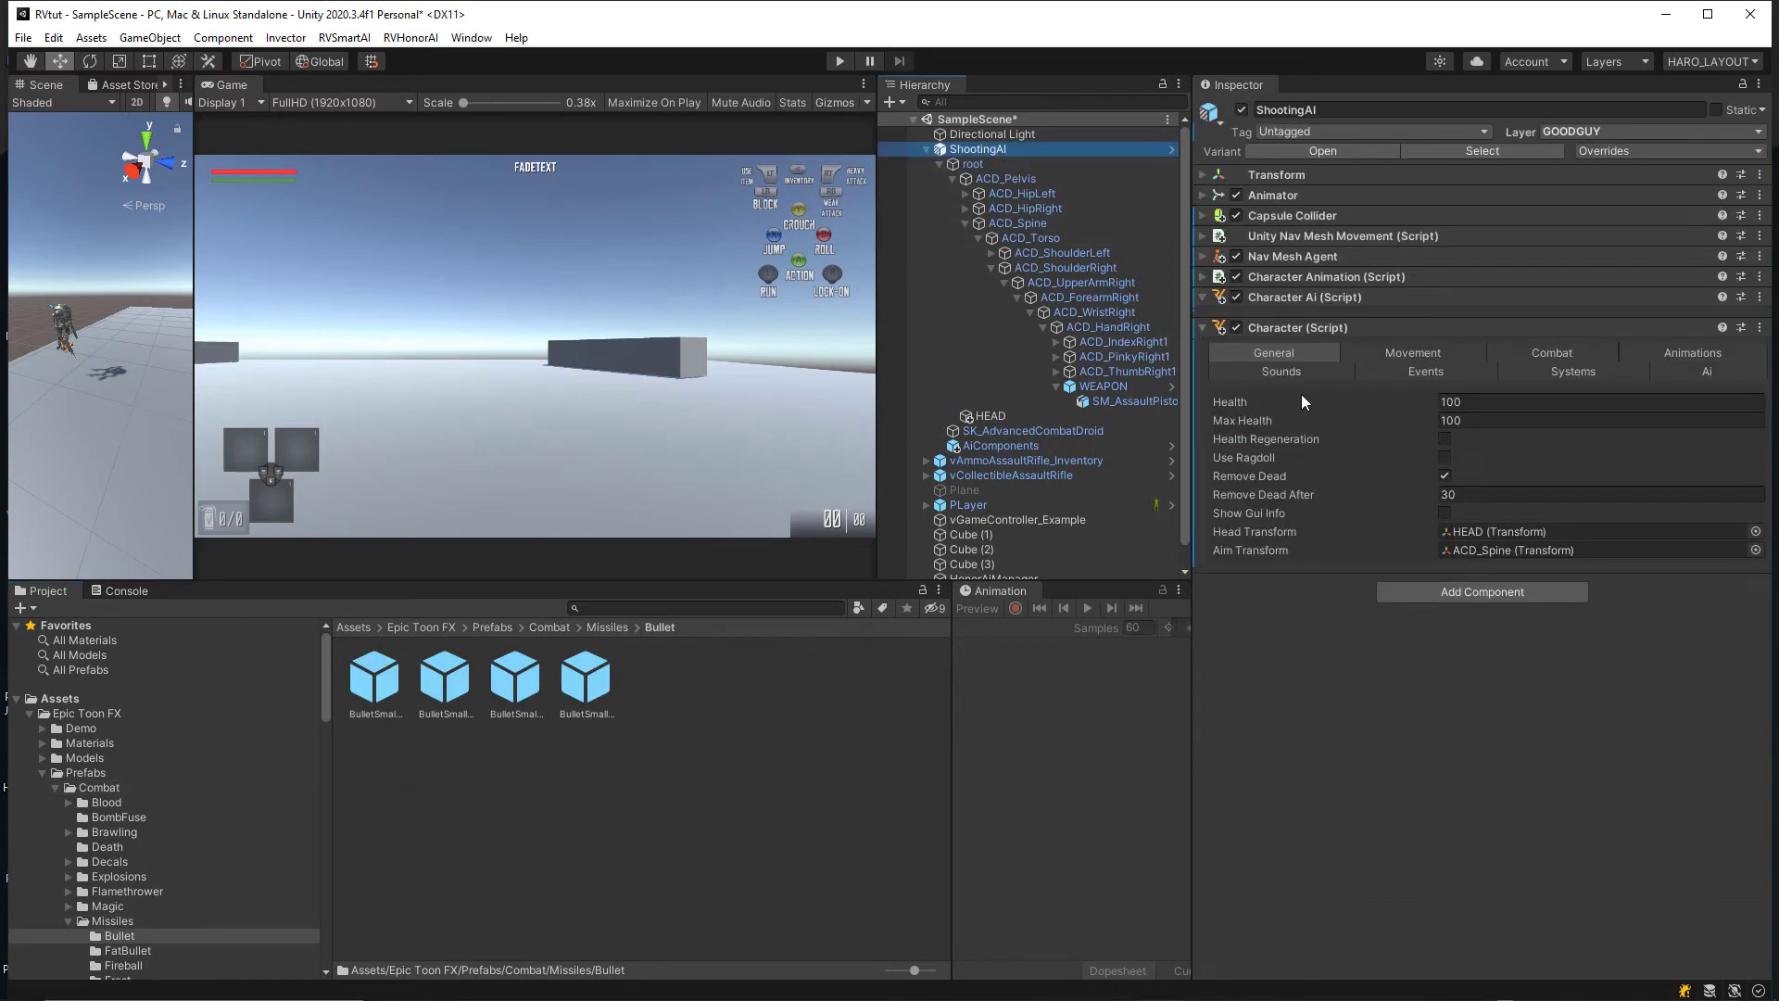
click(1149, 384)
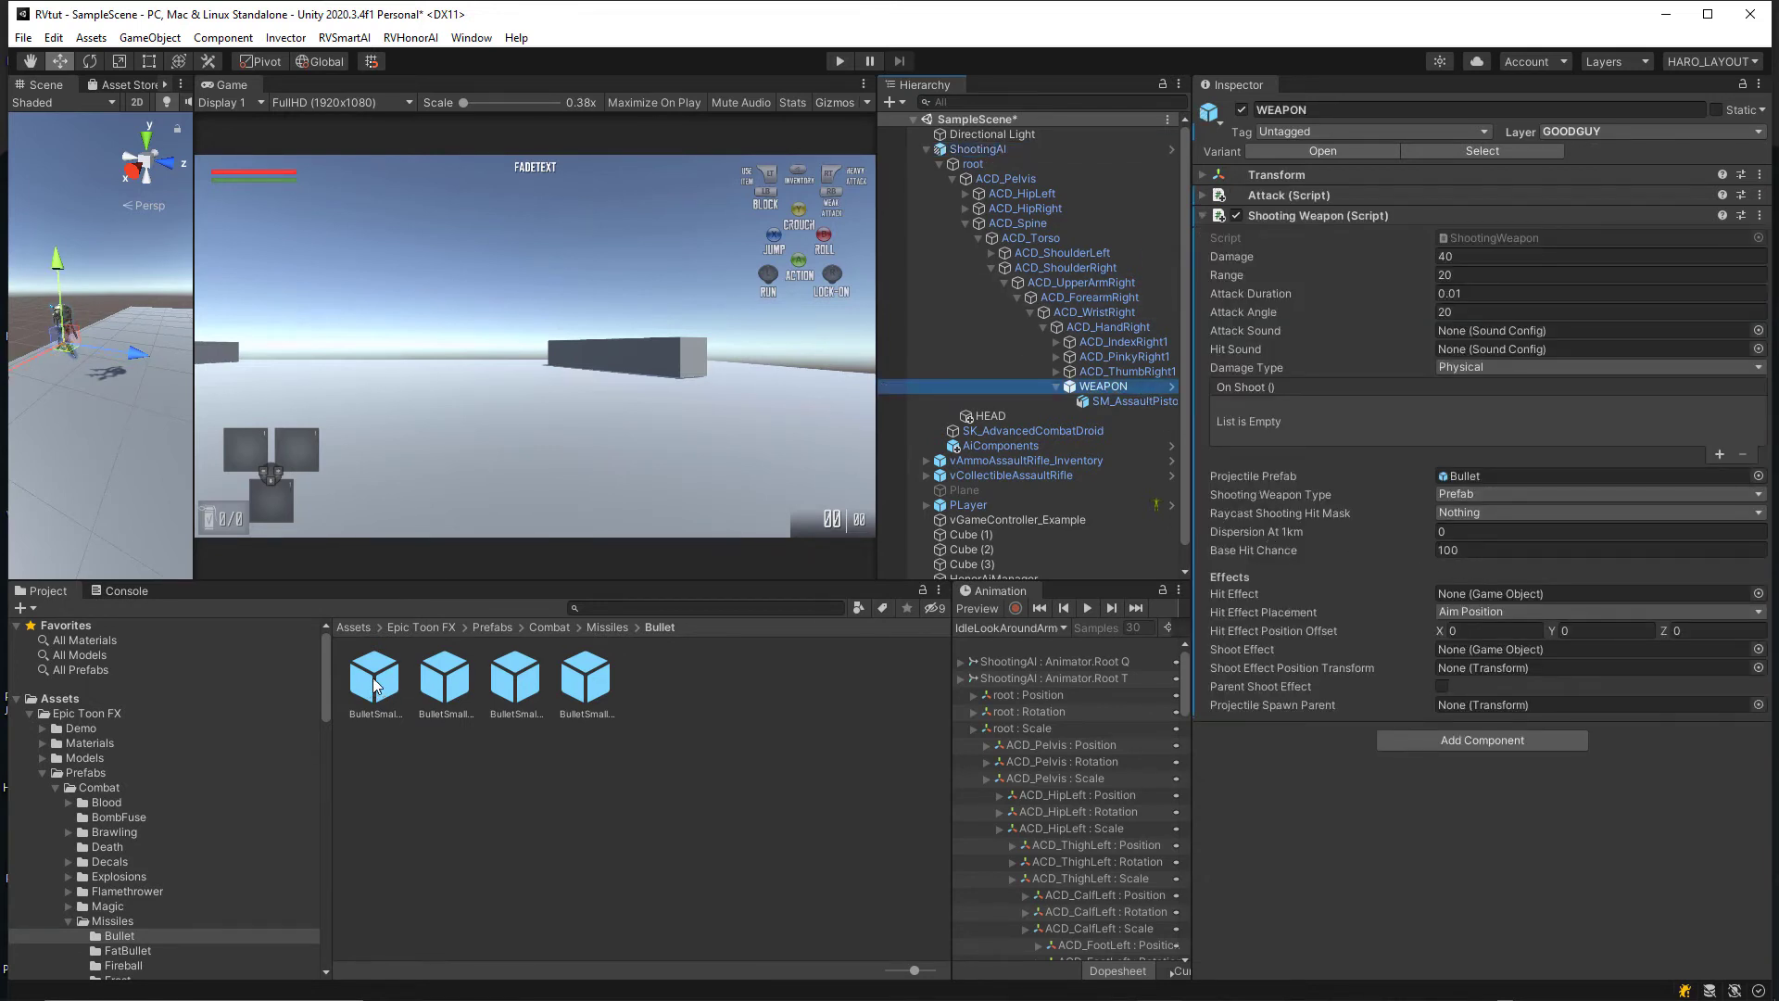
drag(369, 691, 854, 587)
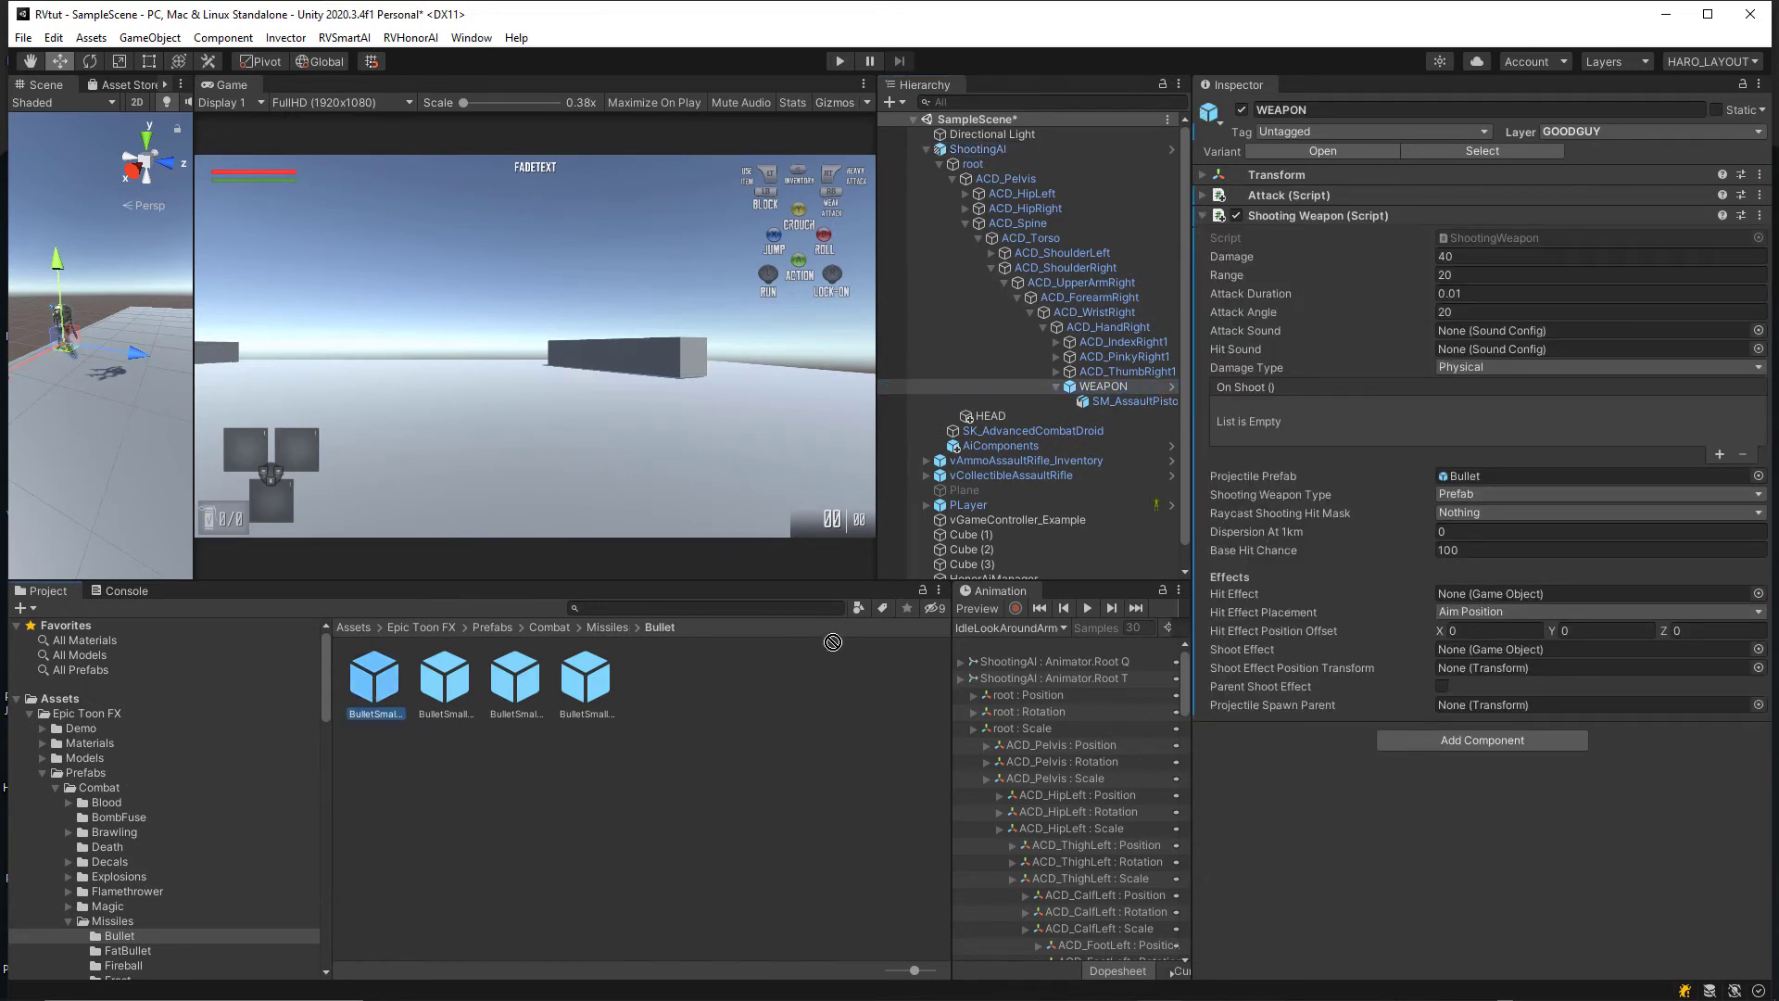
drag(1468, 465, 1483, 476)
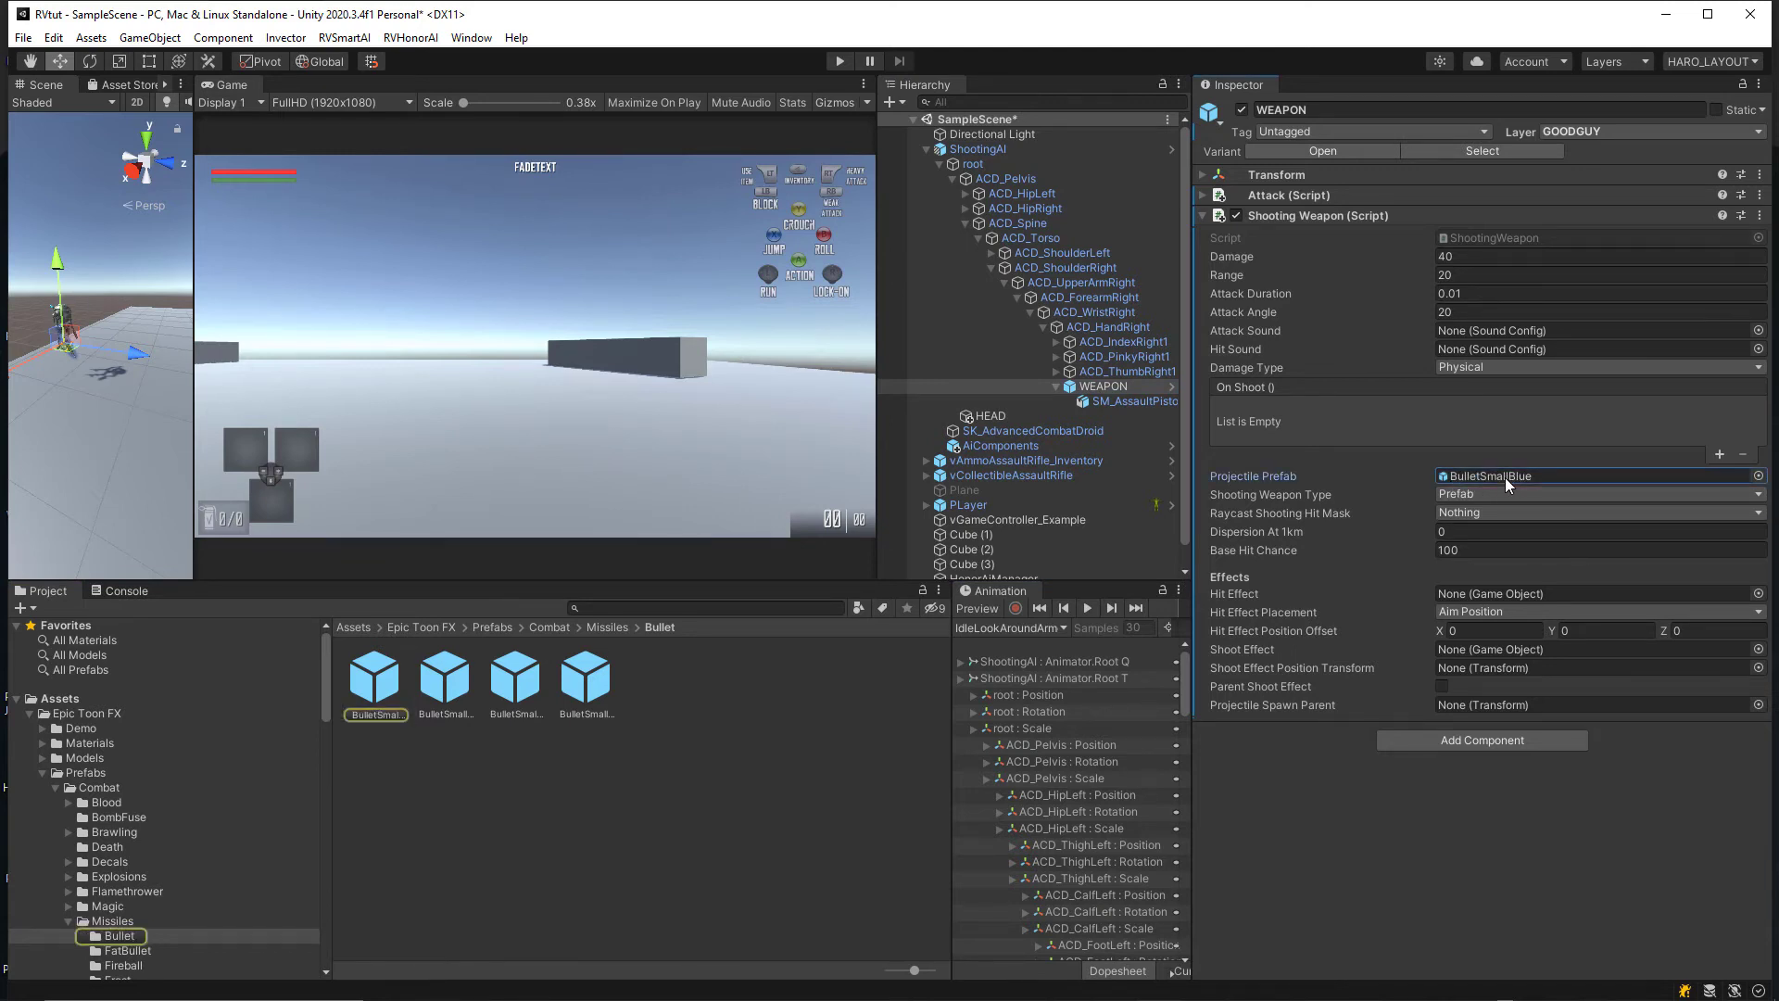
Step: Open the BulletSmallBlue prefab and examine its Projectile script and Box Collider settings
double_click(385, 690)
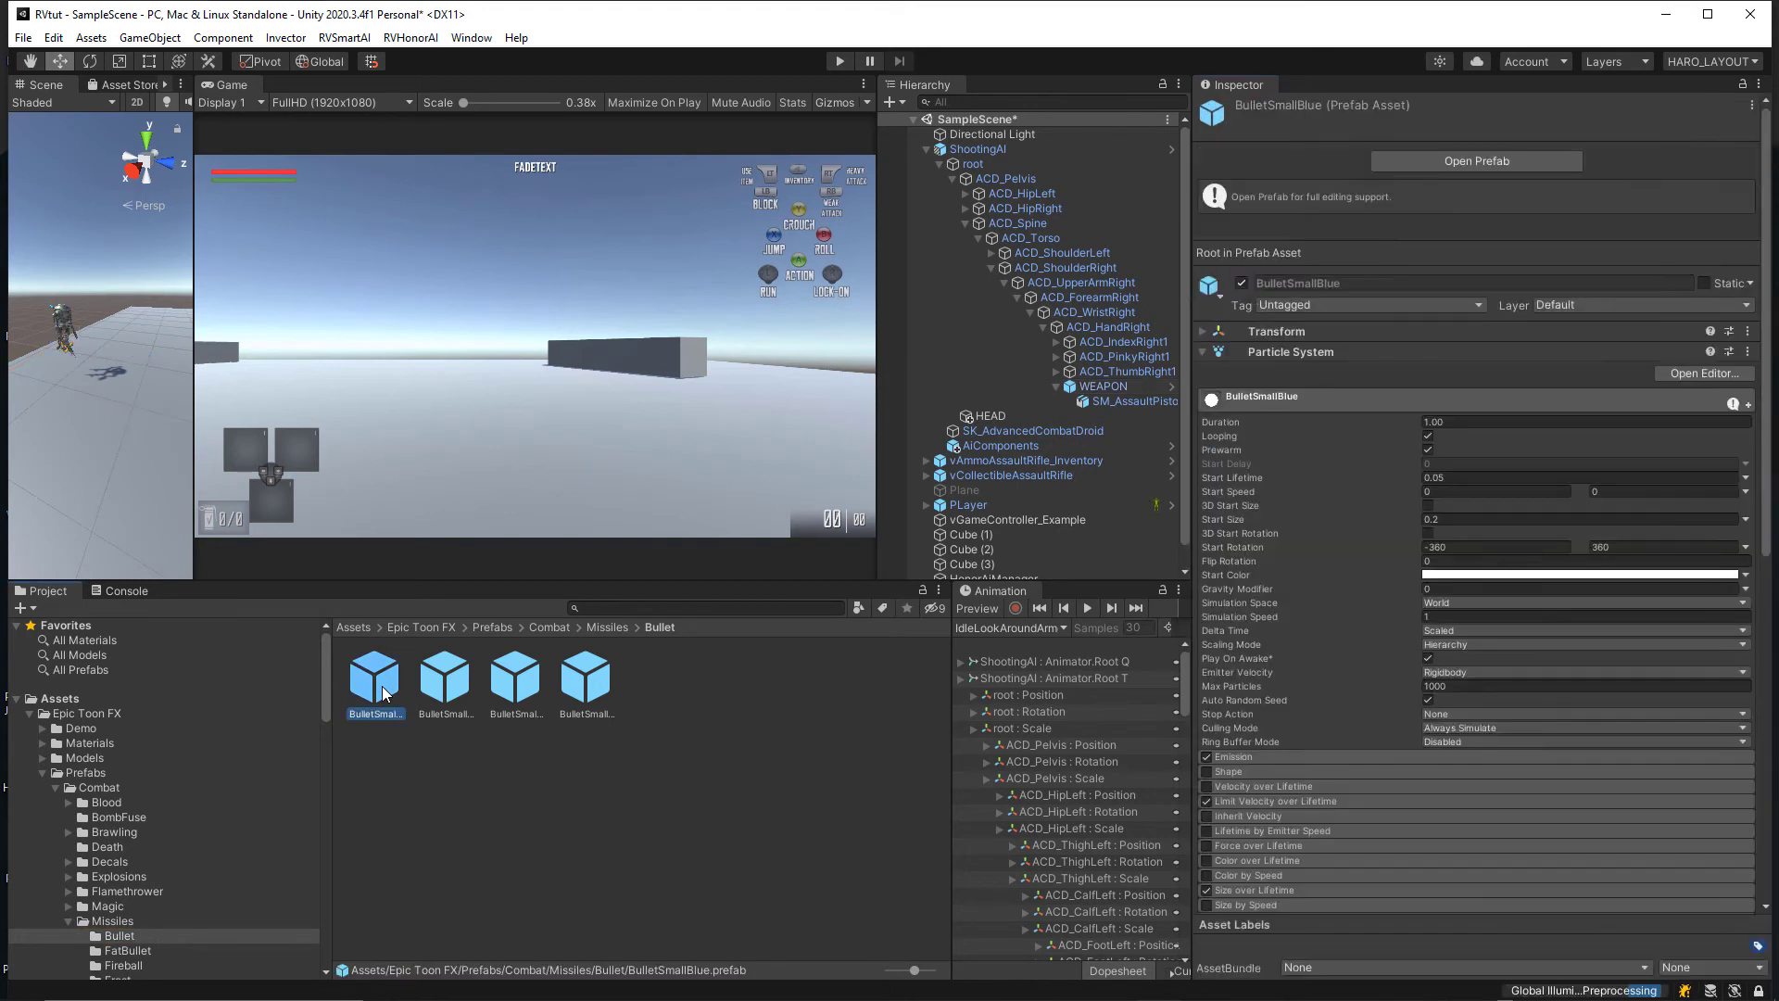
scroll(1326, 358, down, 10)
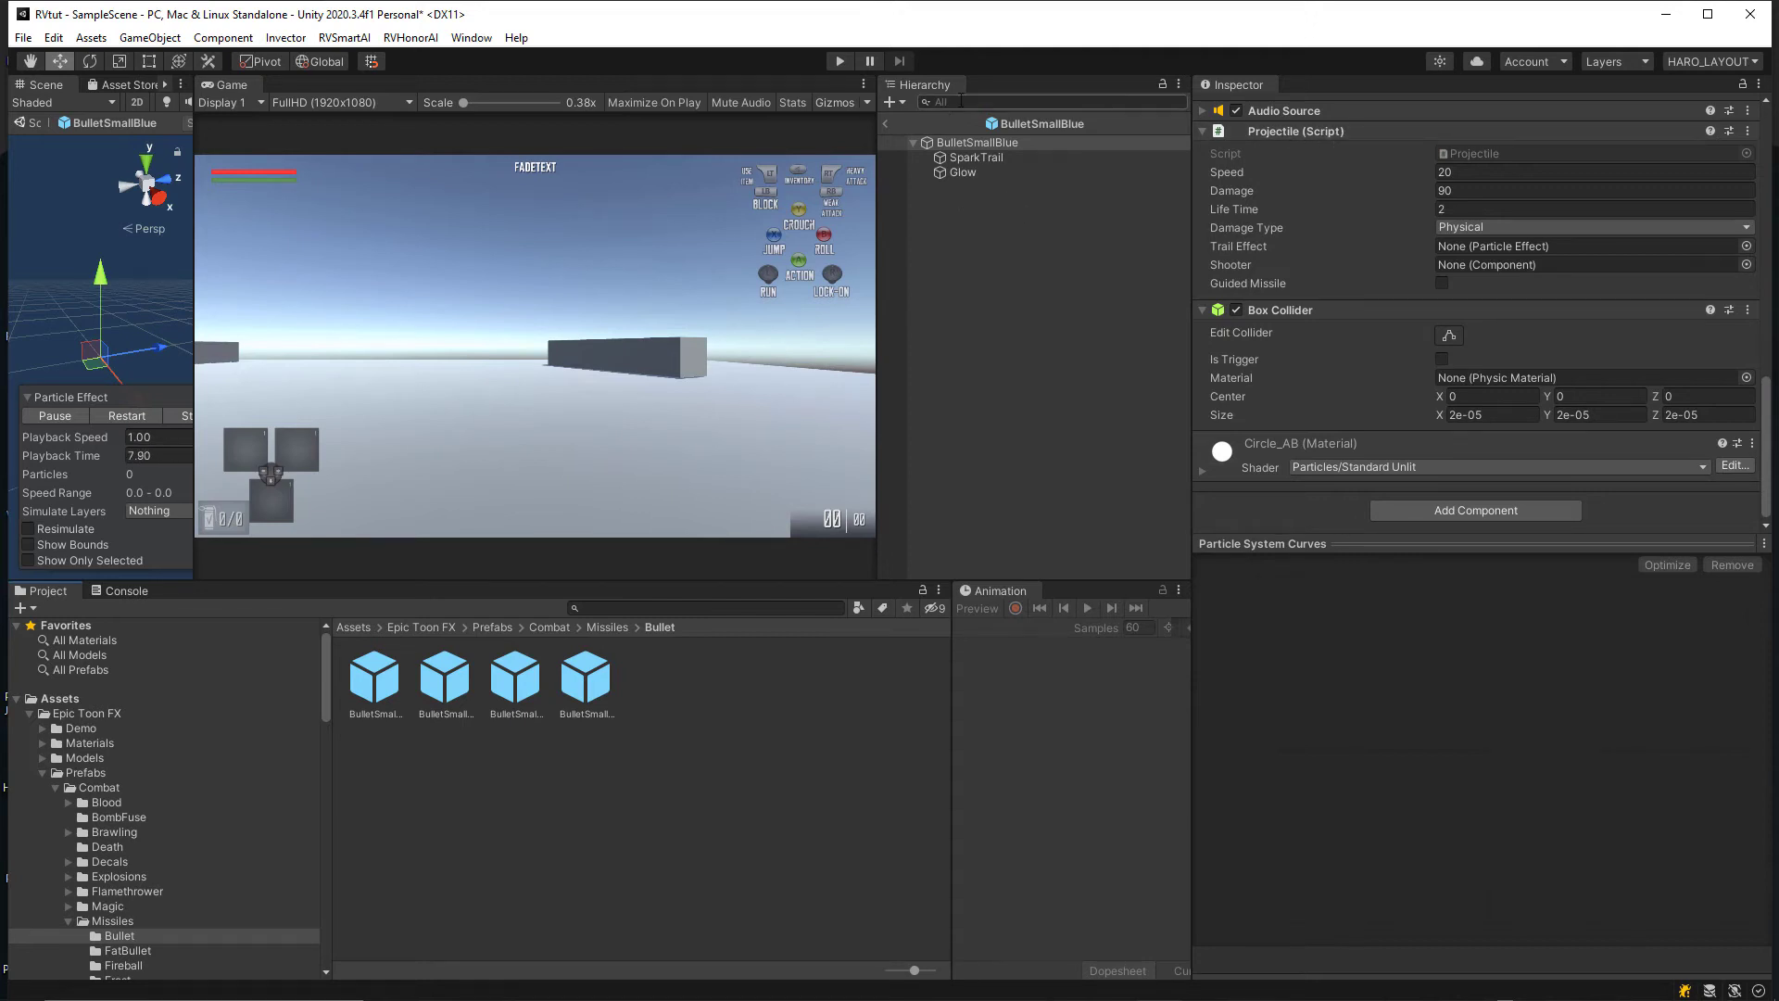
Step: Play the scene and have the player pick up the assault rifle from the ground
click(842, 65)
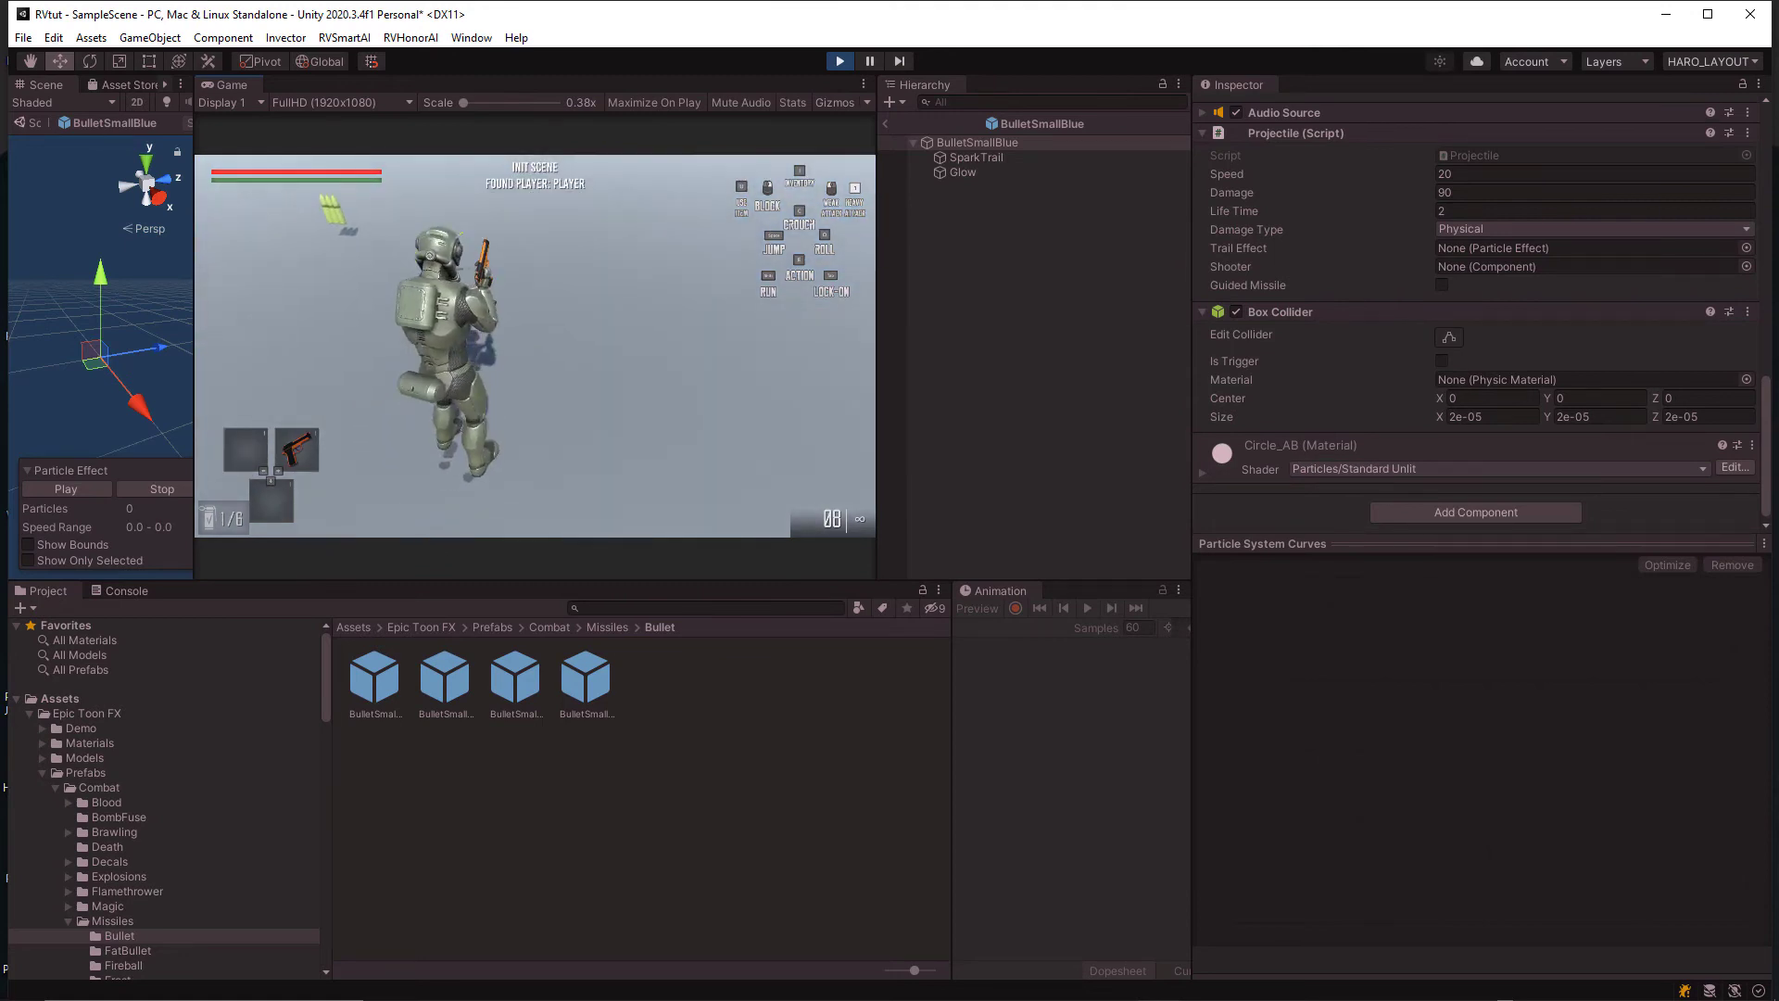
key(w)
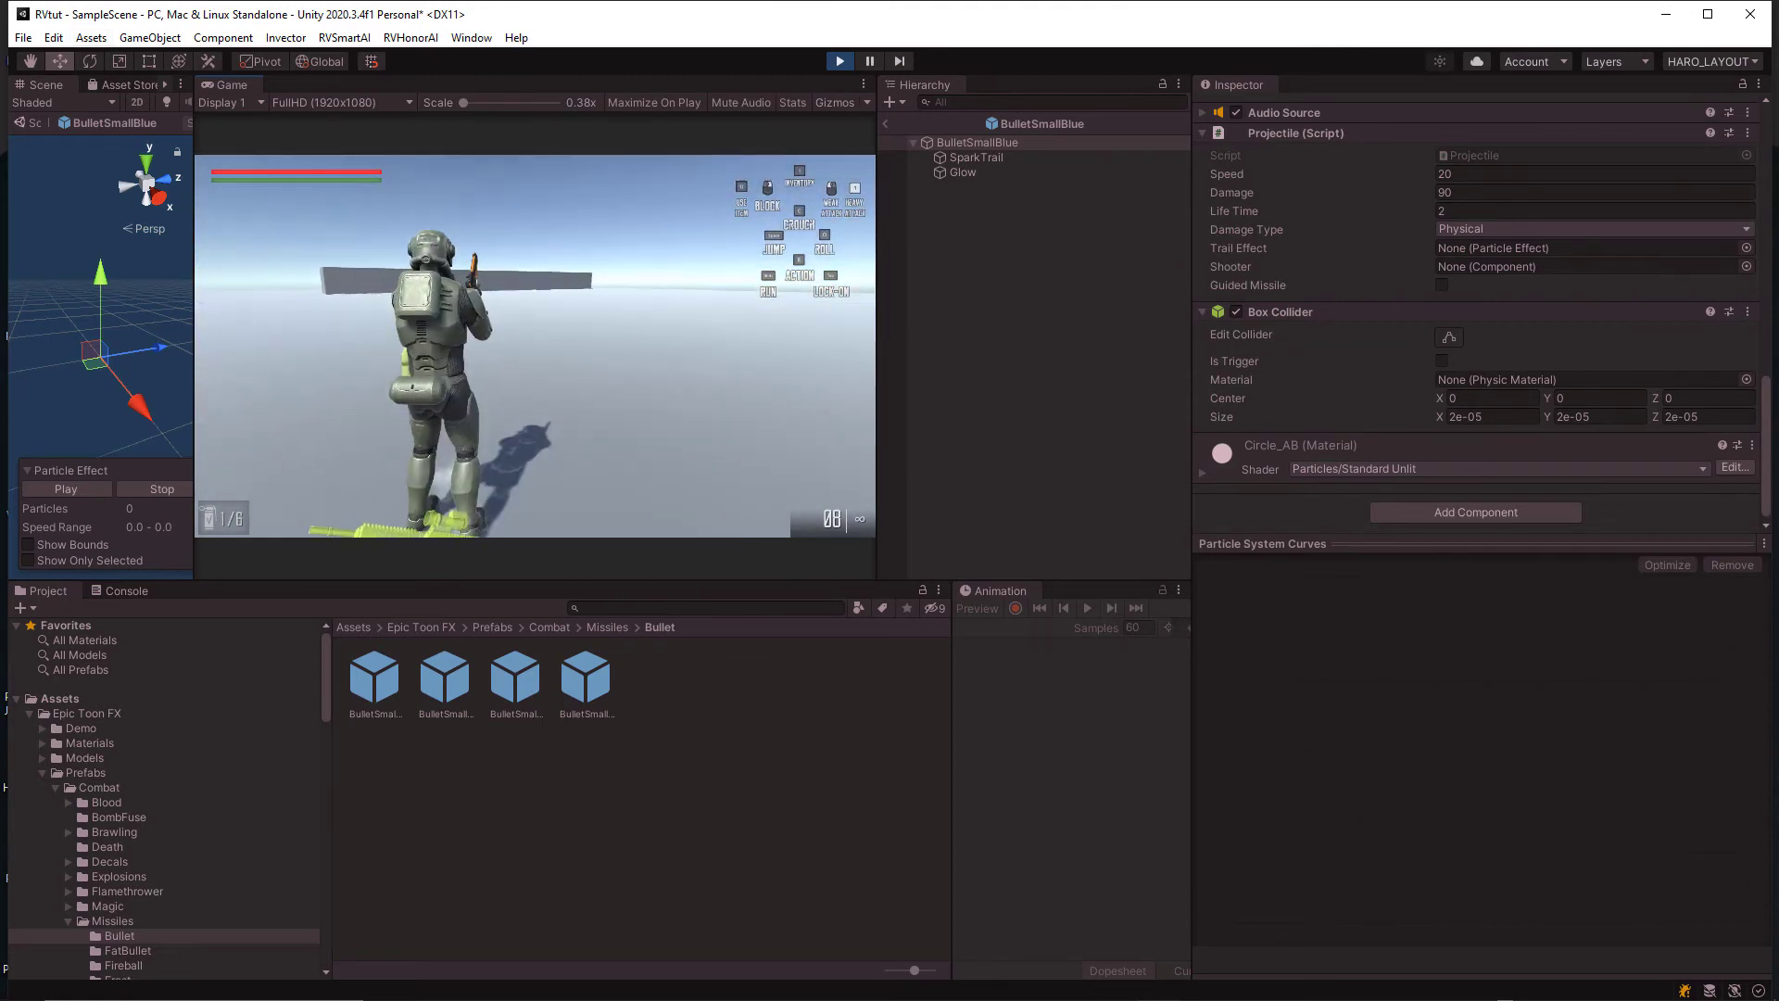
key(s)
key(e)
key(w)
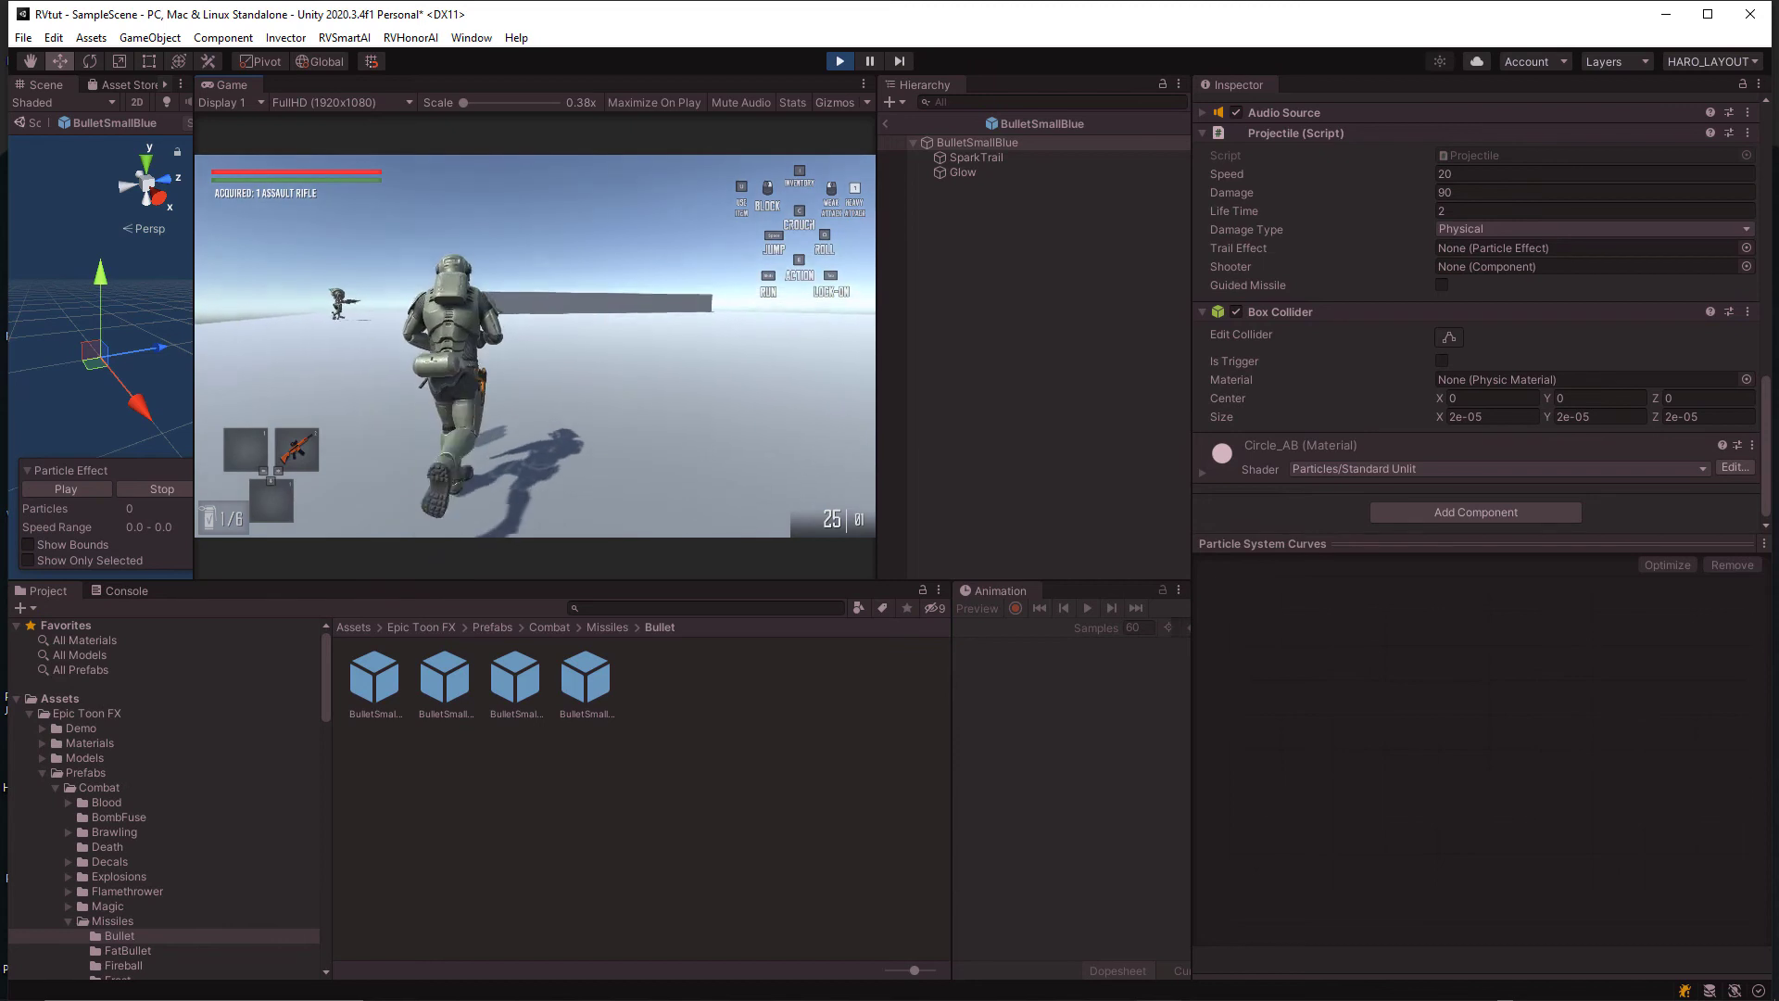
Step: Run the player around the droid to draw its fire and examine the blue bullet projectiles
key(shift+w)
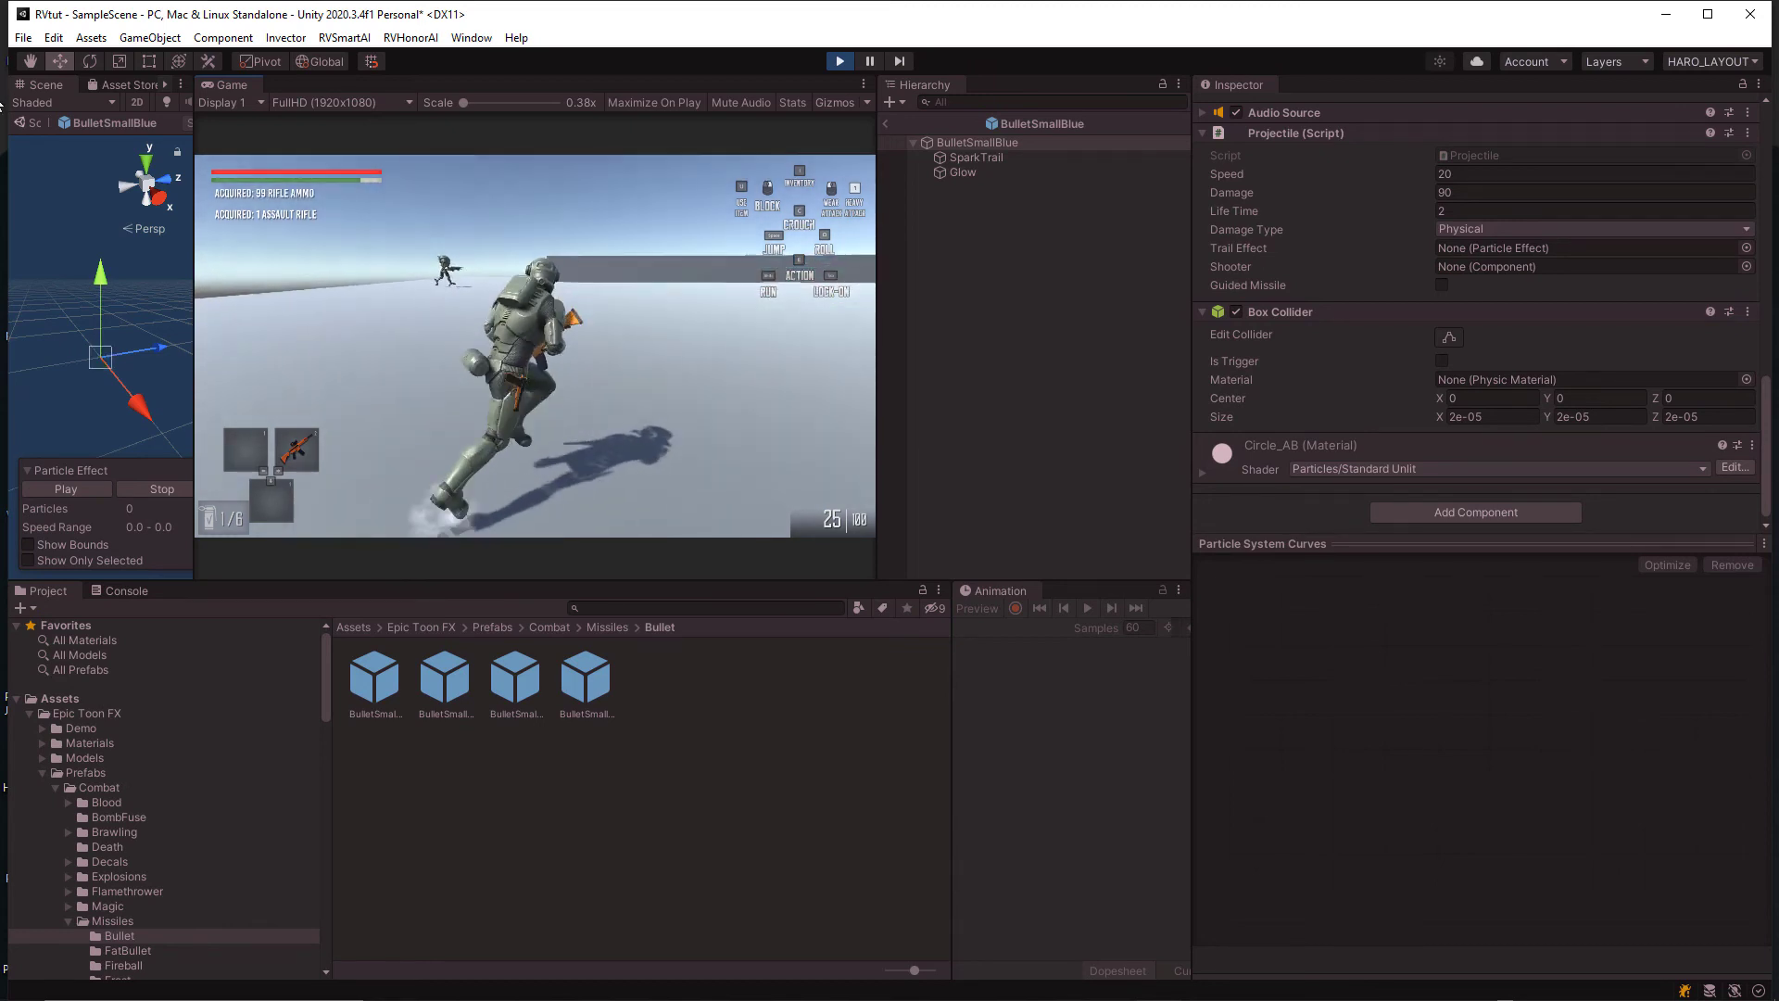
key(w)
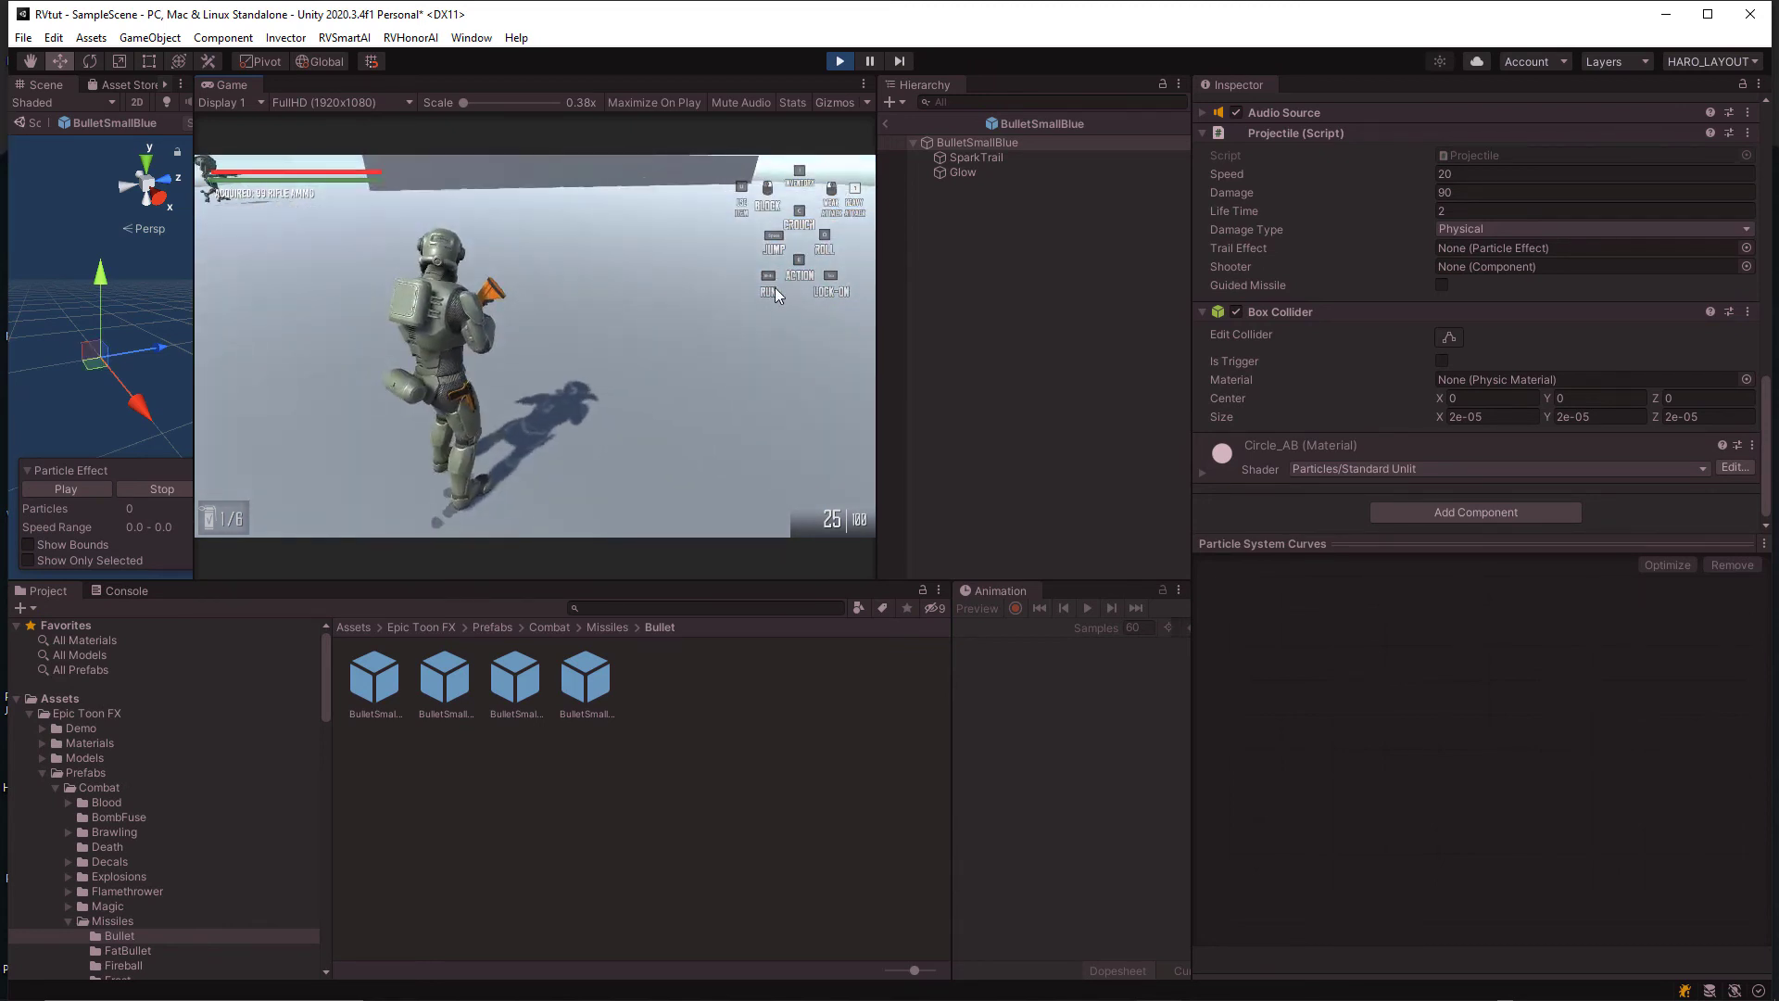
key(shift+w)
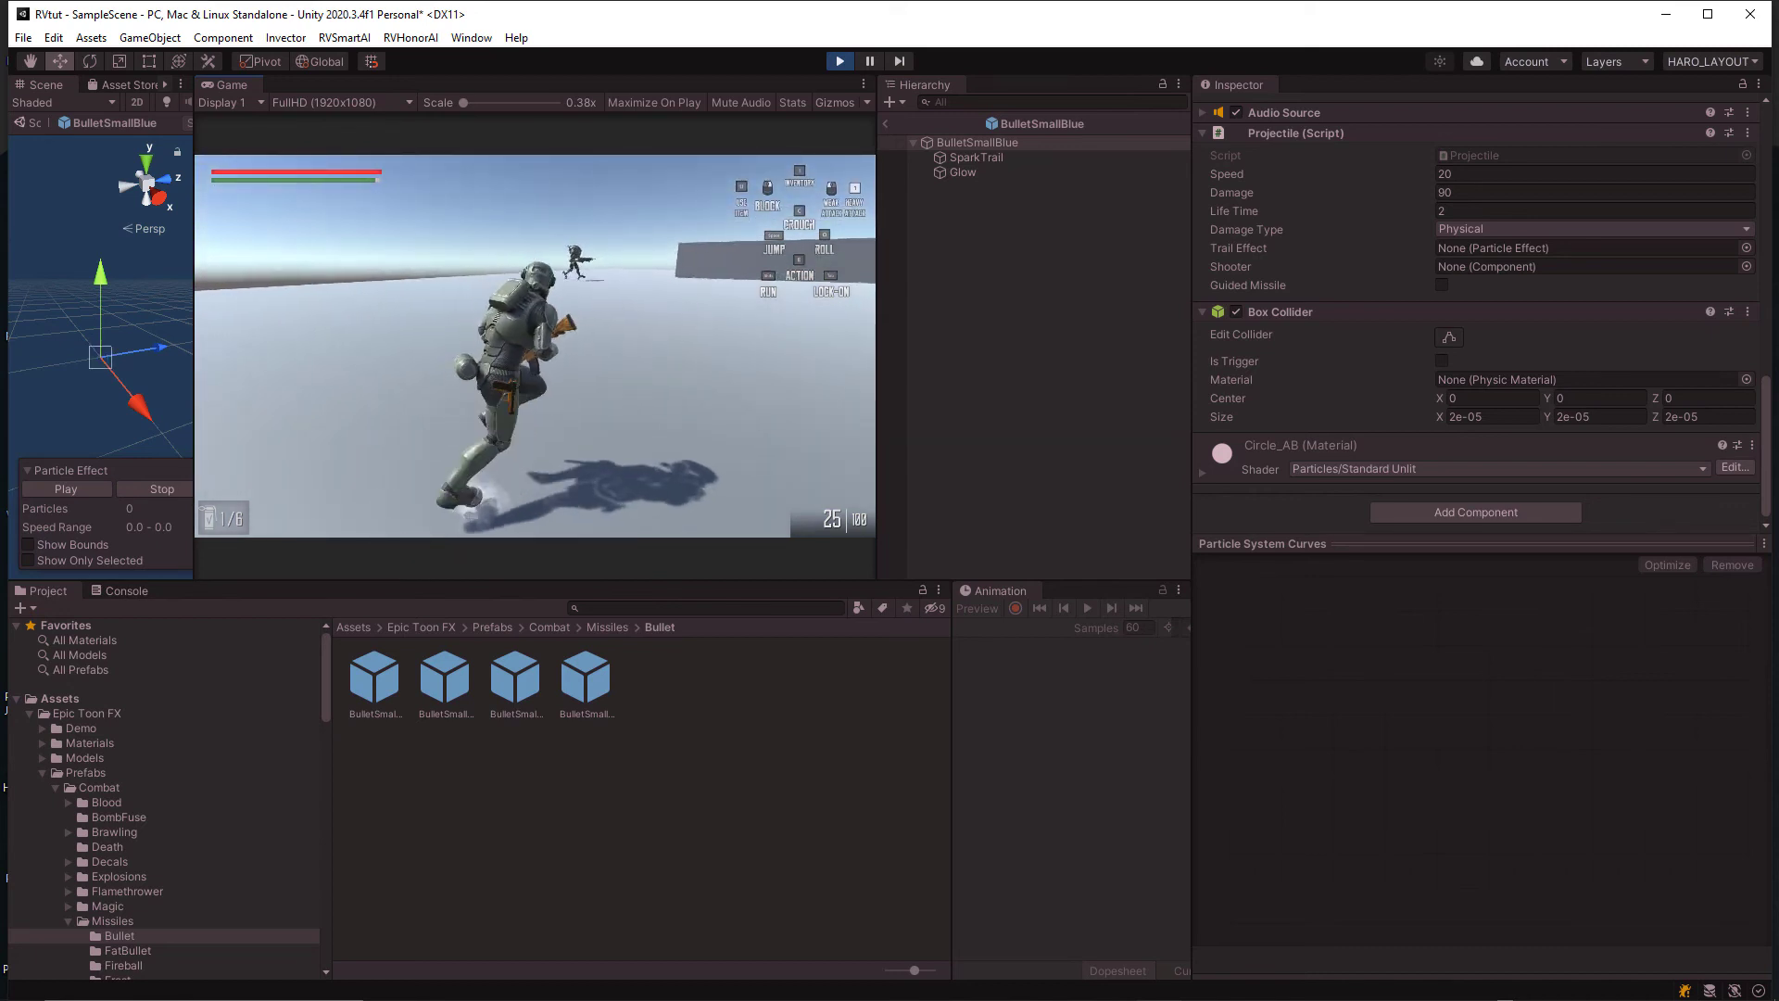
key(shift+w)
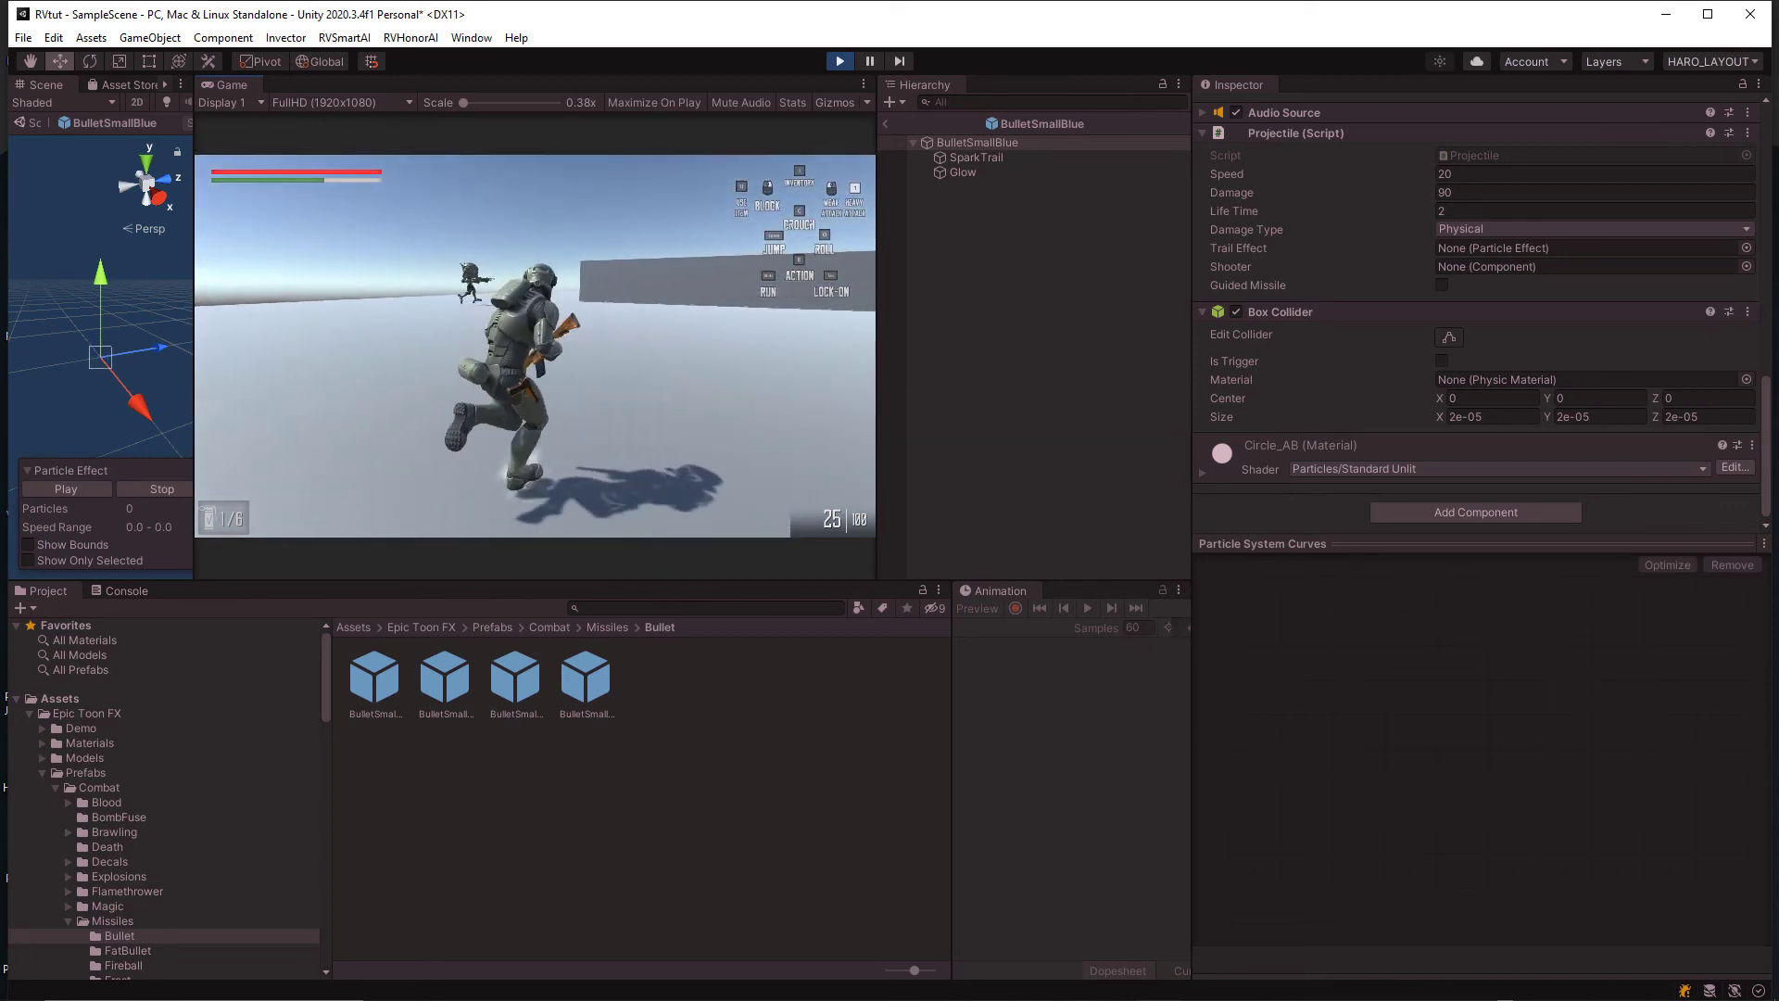
key(s)
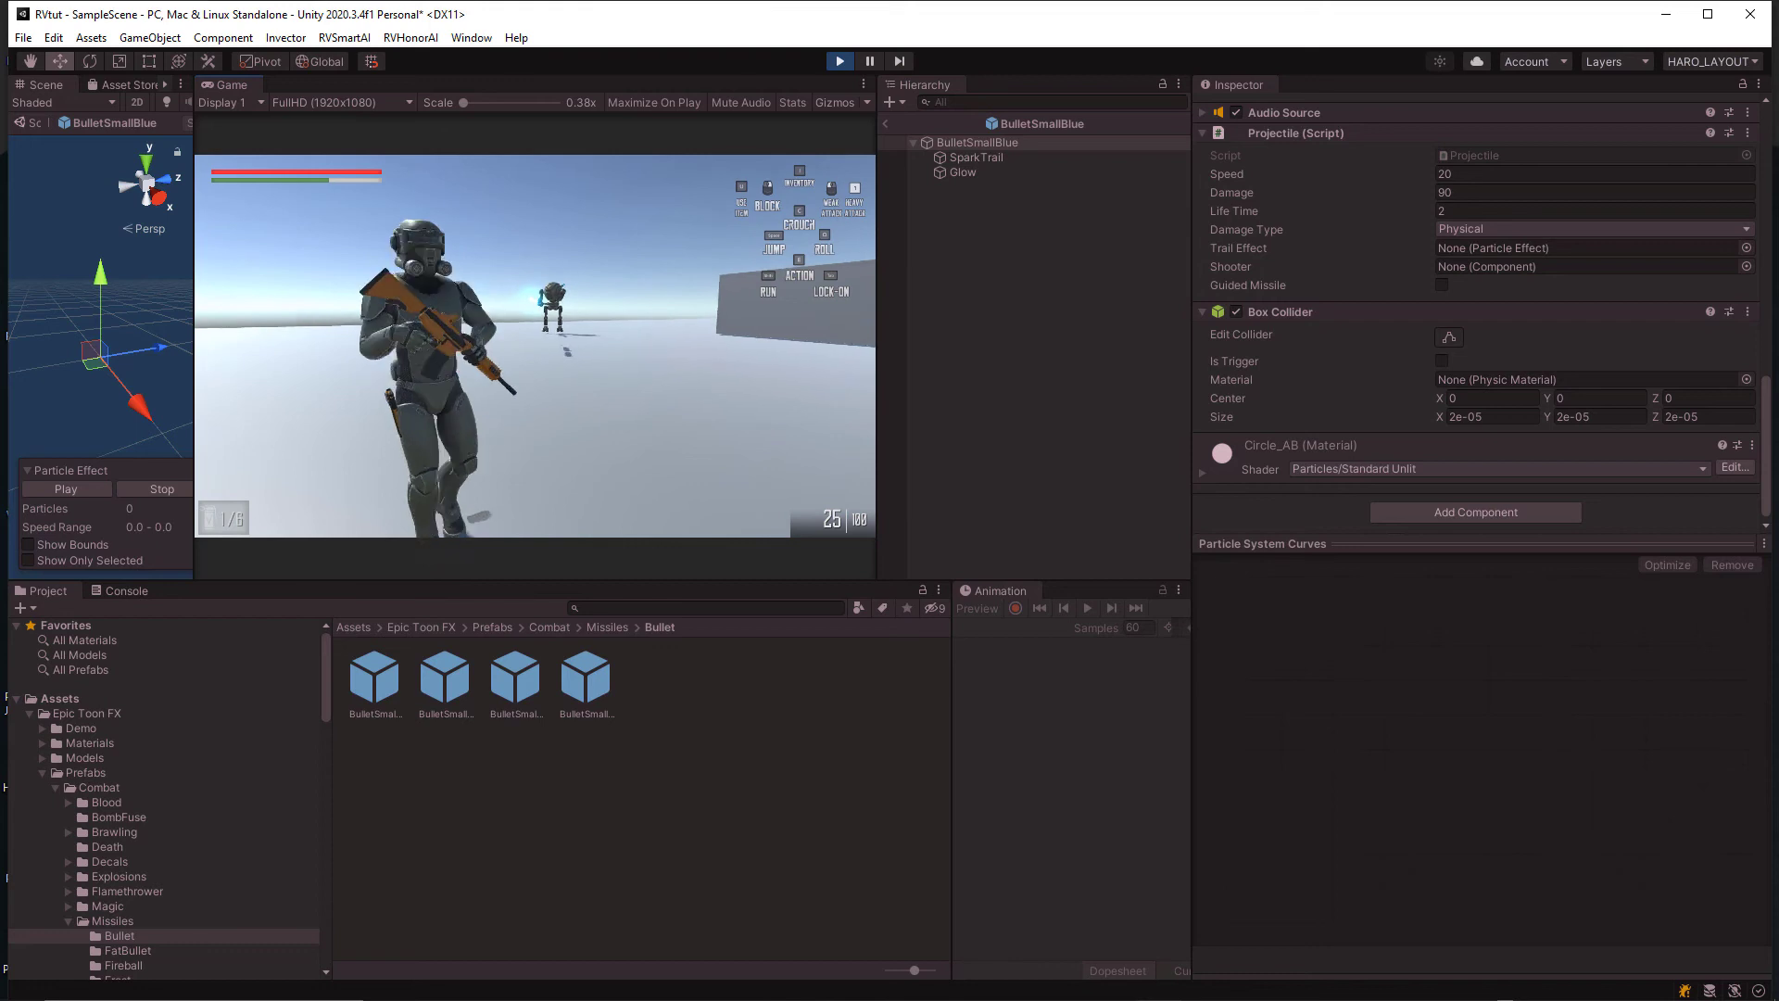
key(d)
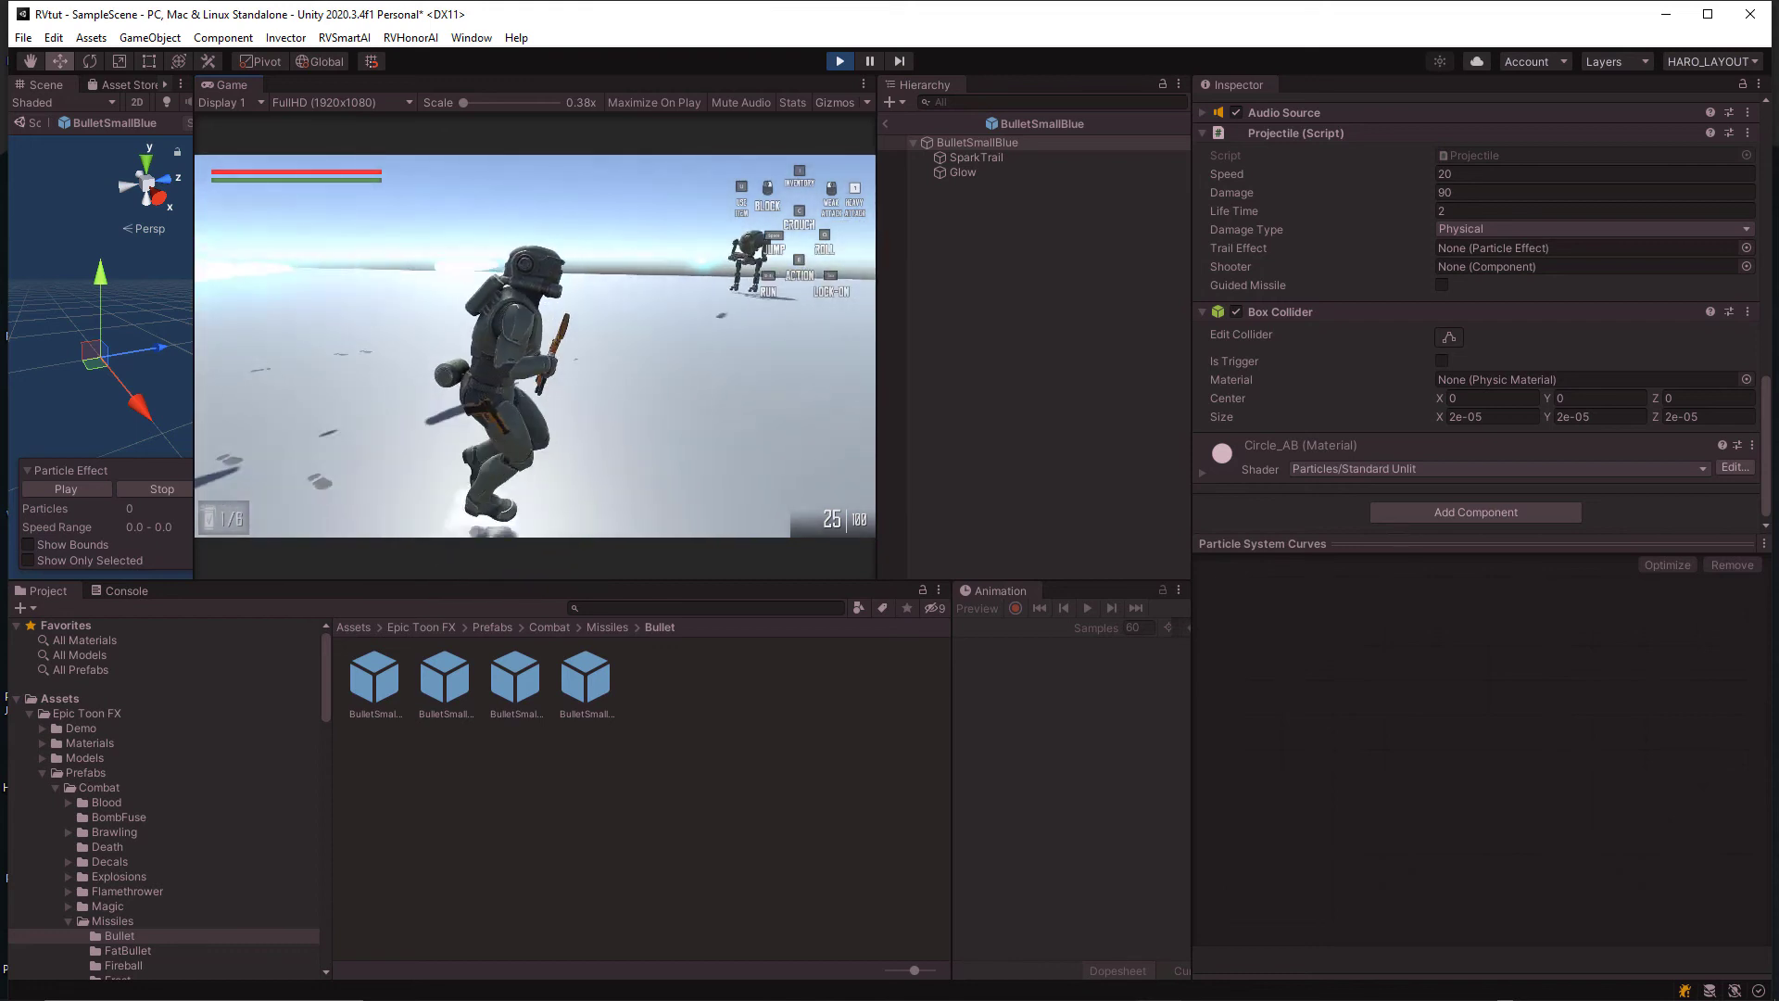
key(s)
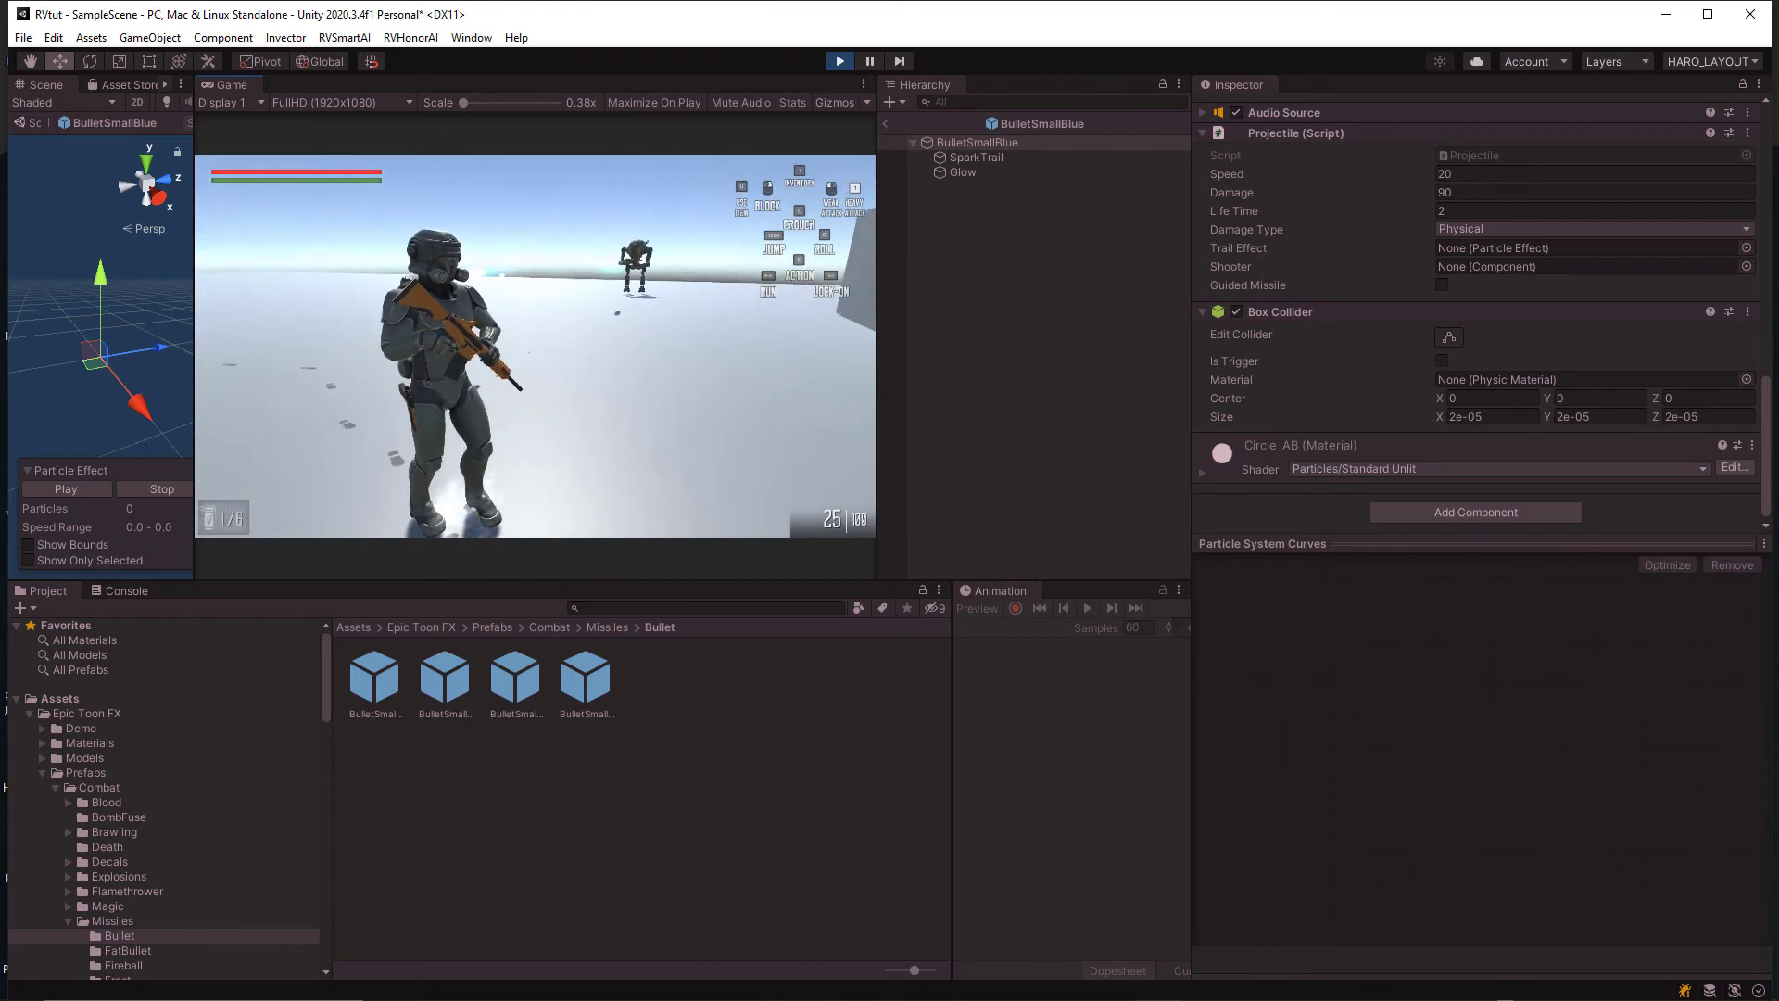
key(s)
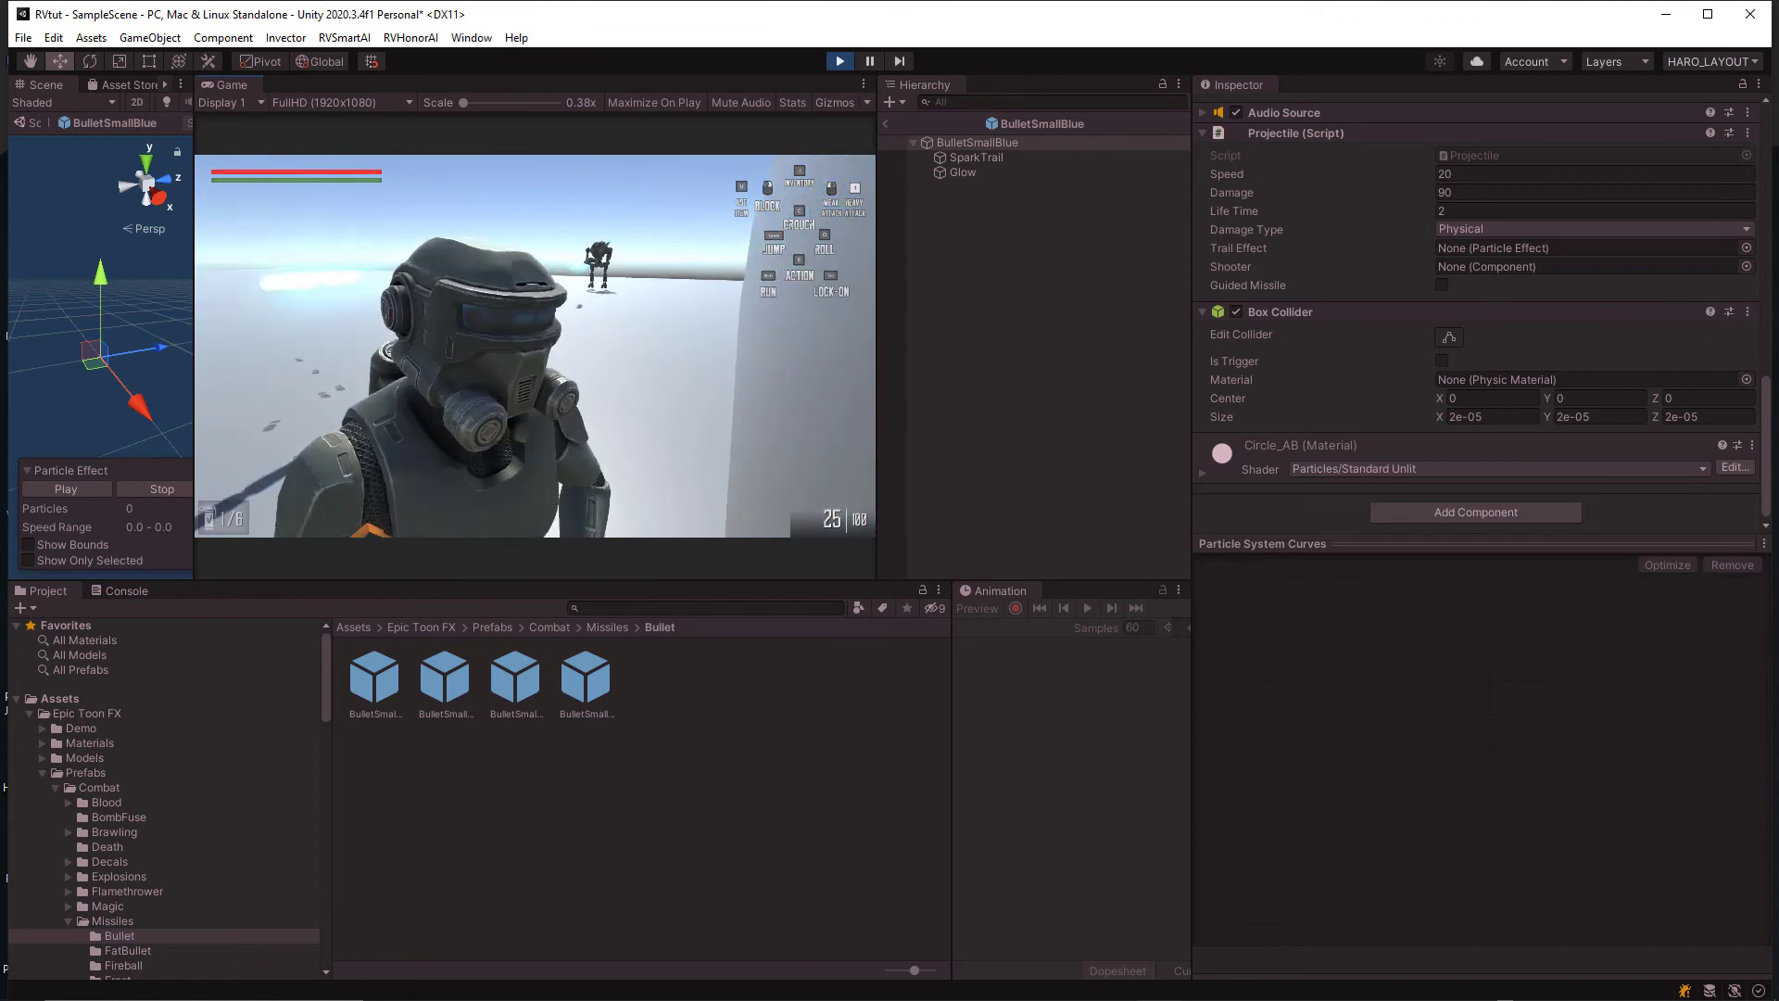
Step: Aim the assault rifle at the droid, shoot it down and stop playing the scene
key(a)
right_click(534, 346)
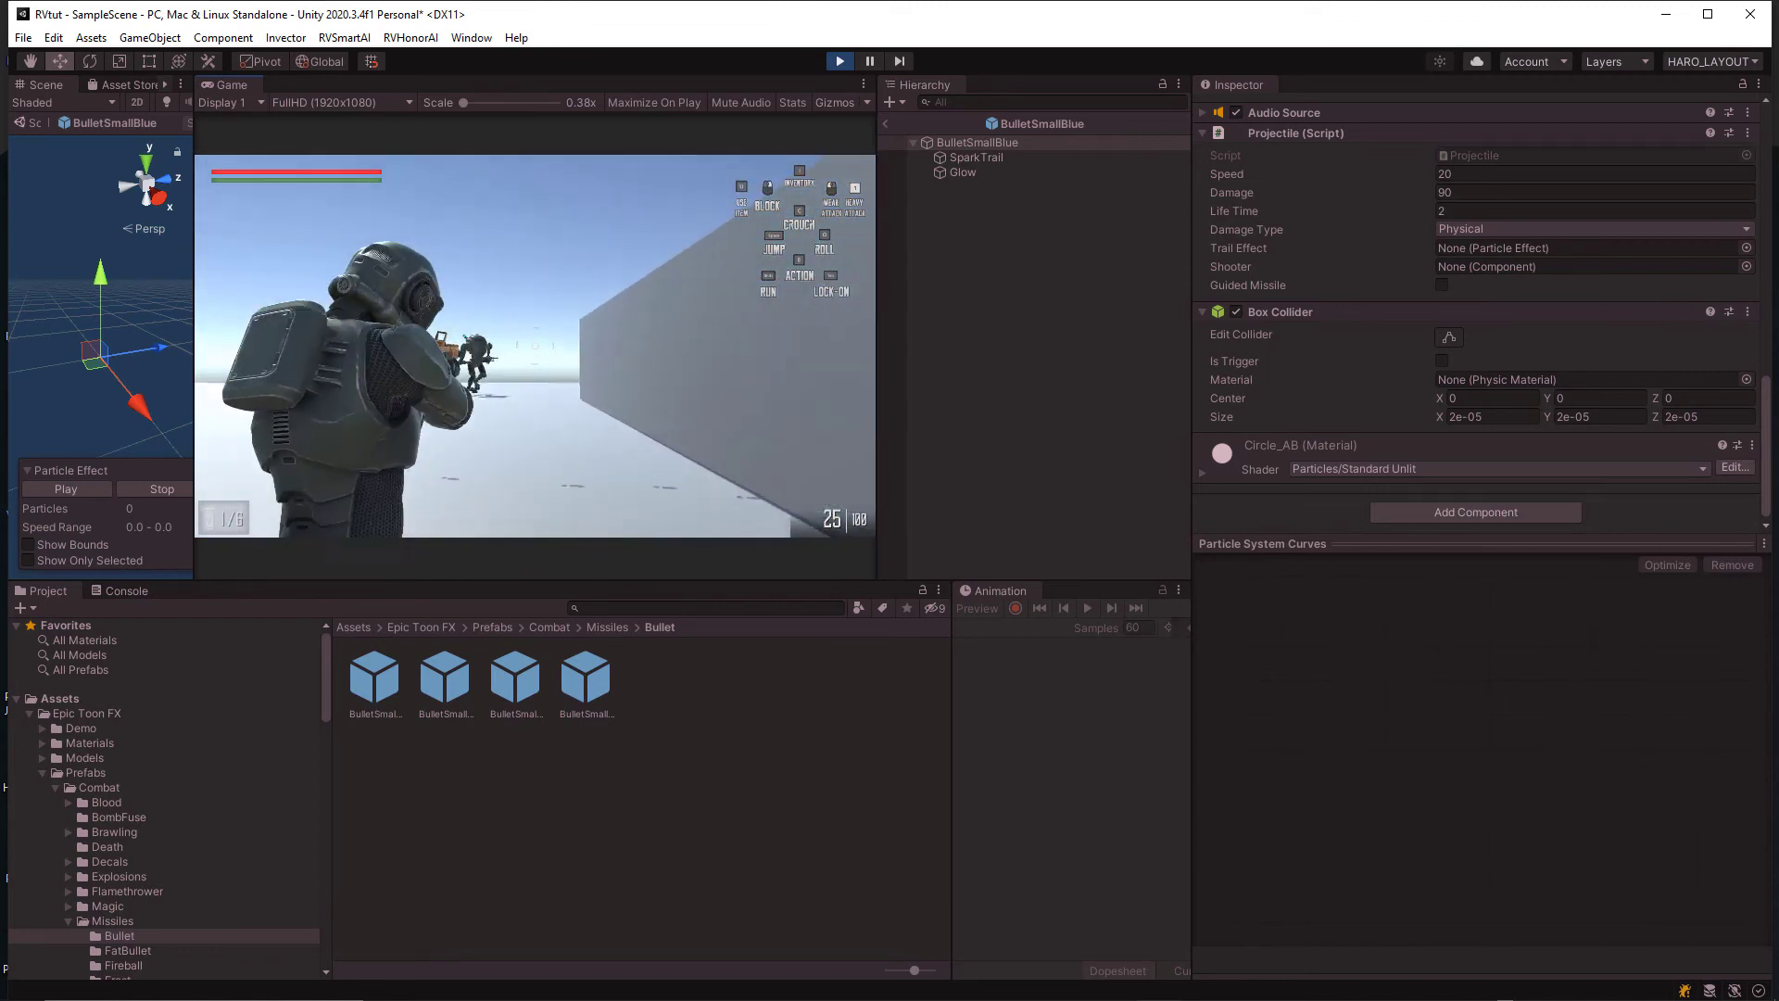
click(535, 345)
click(535, 346)
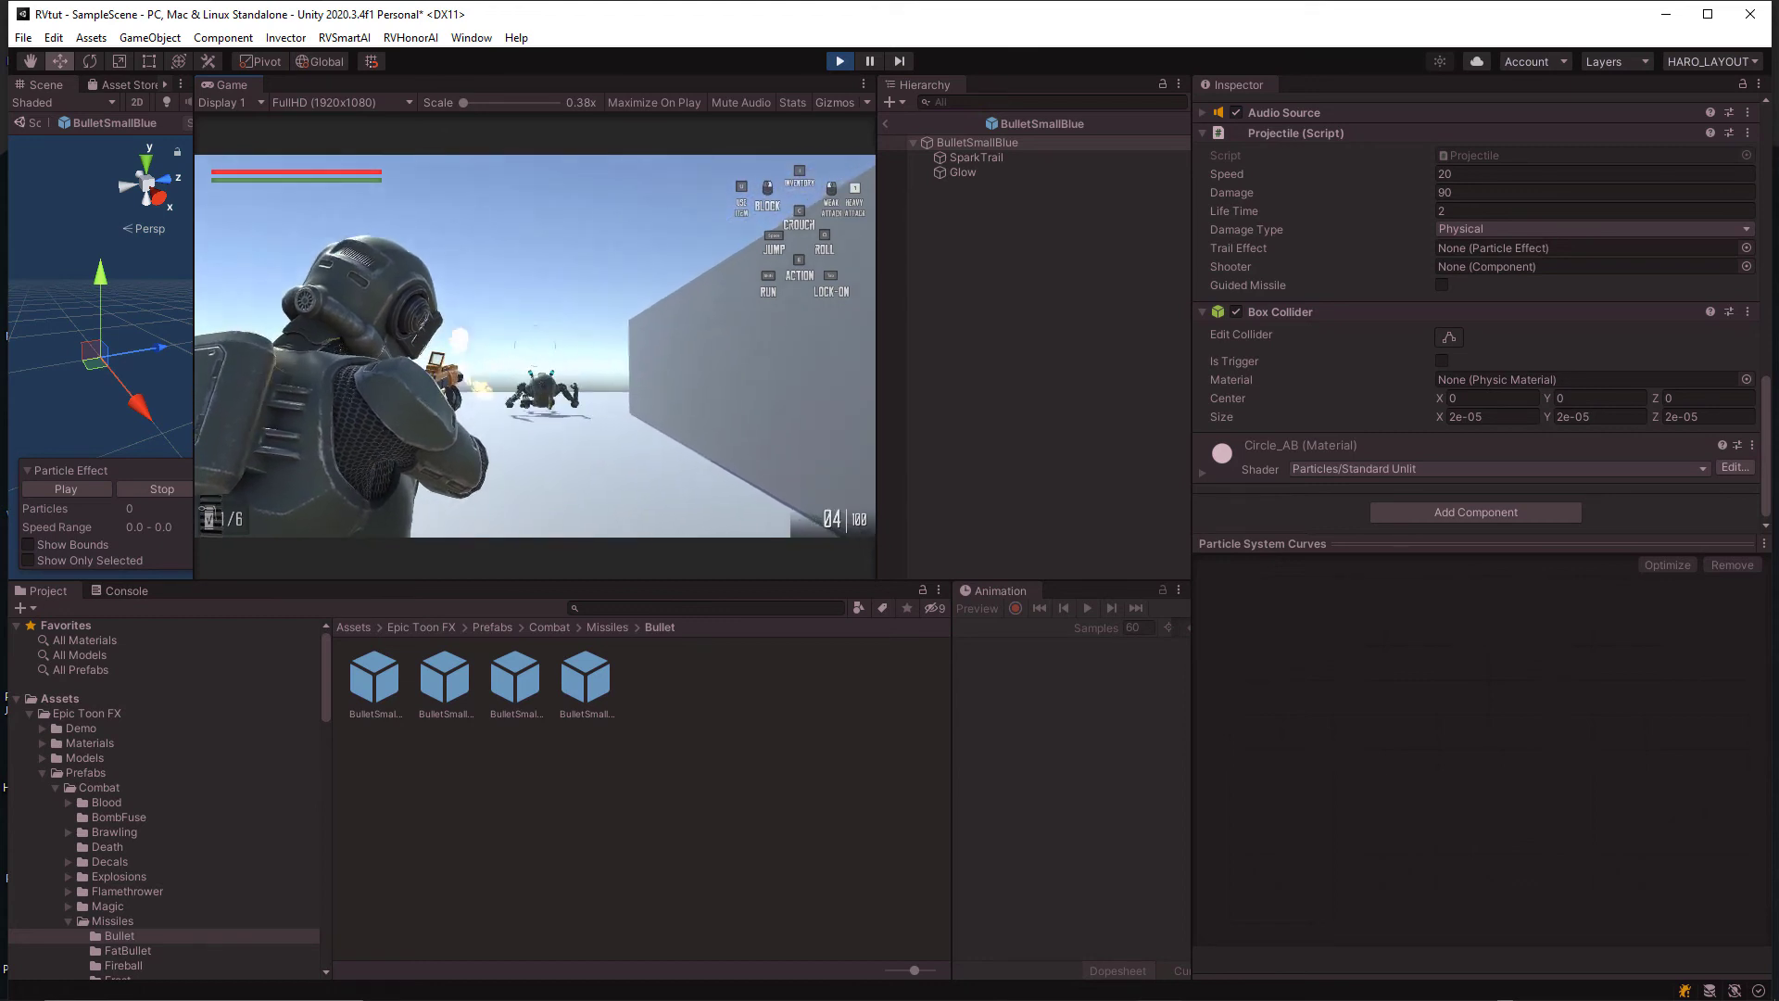
key(Escape)
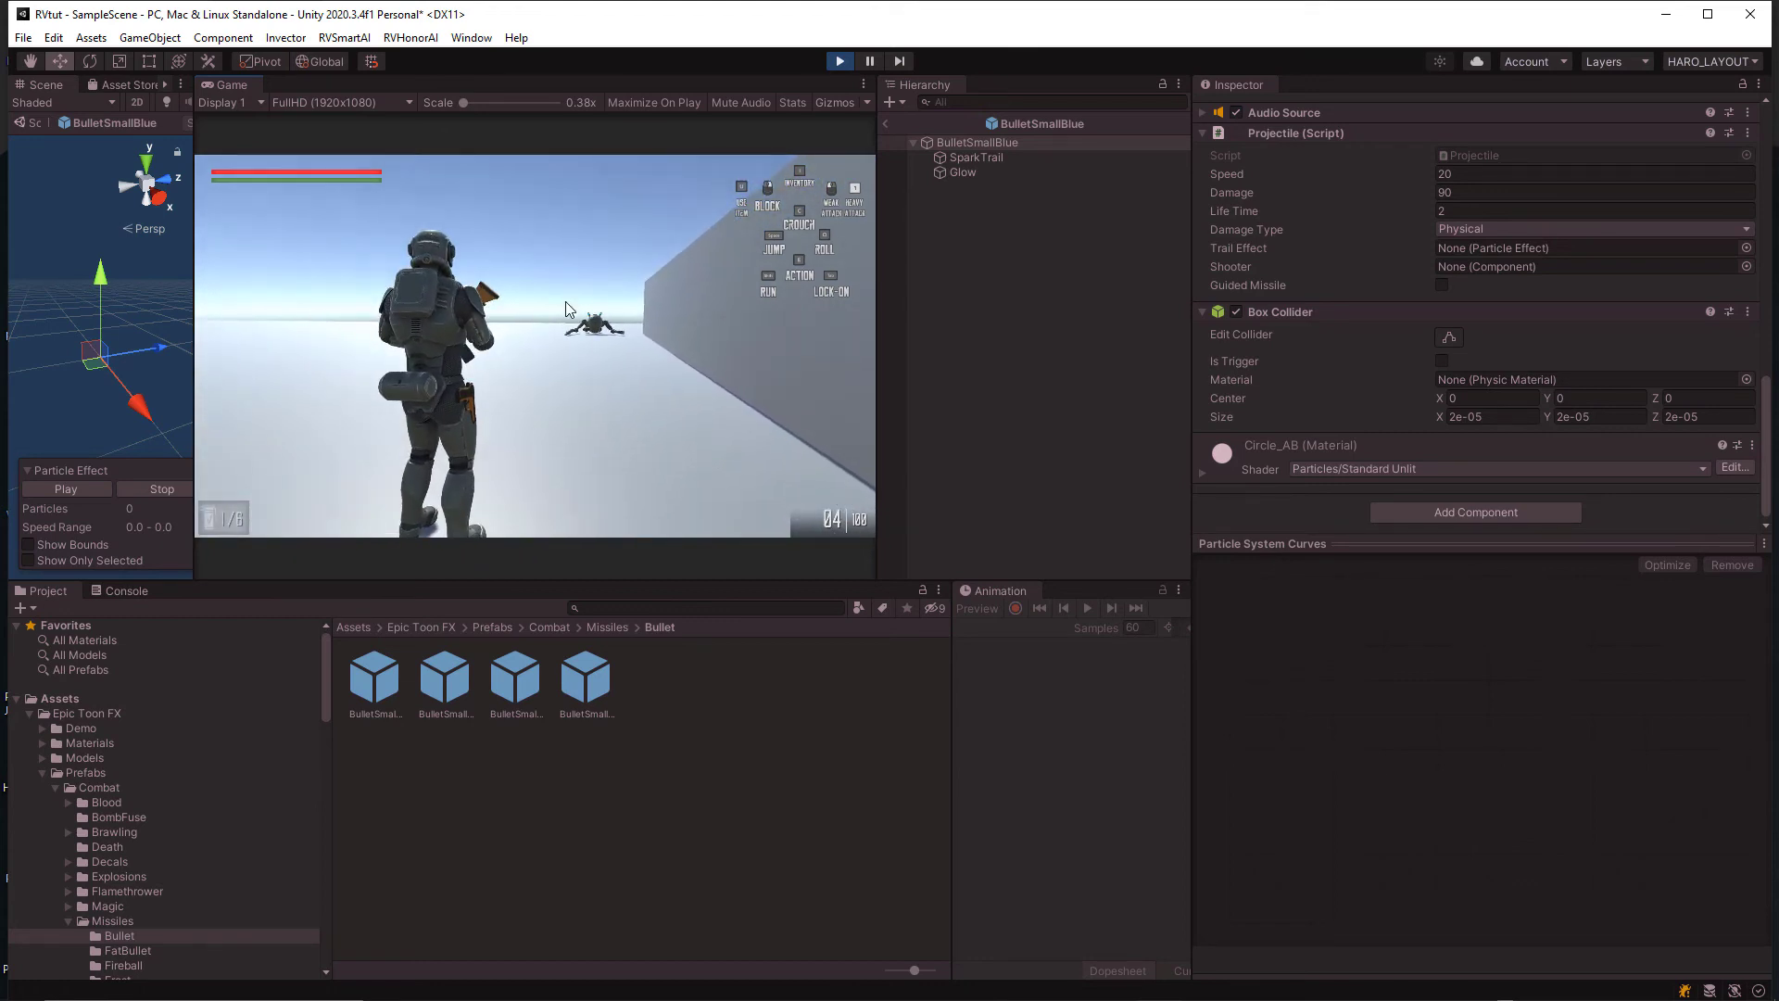
click(840, 62)
key(ctrl+p)
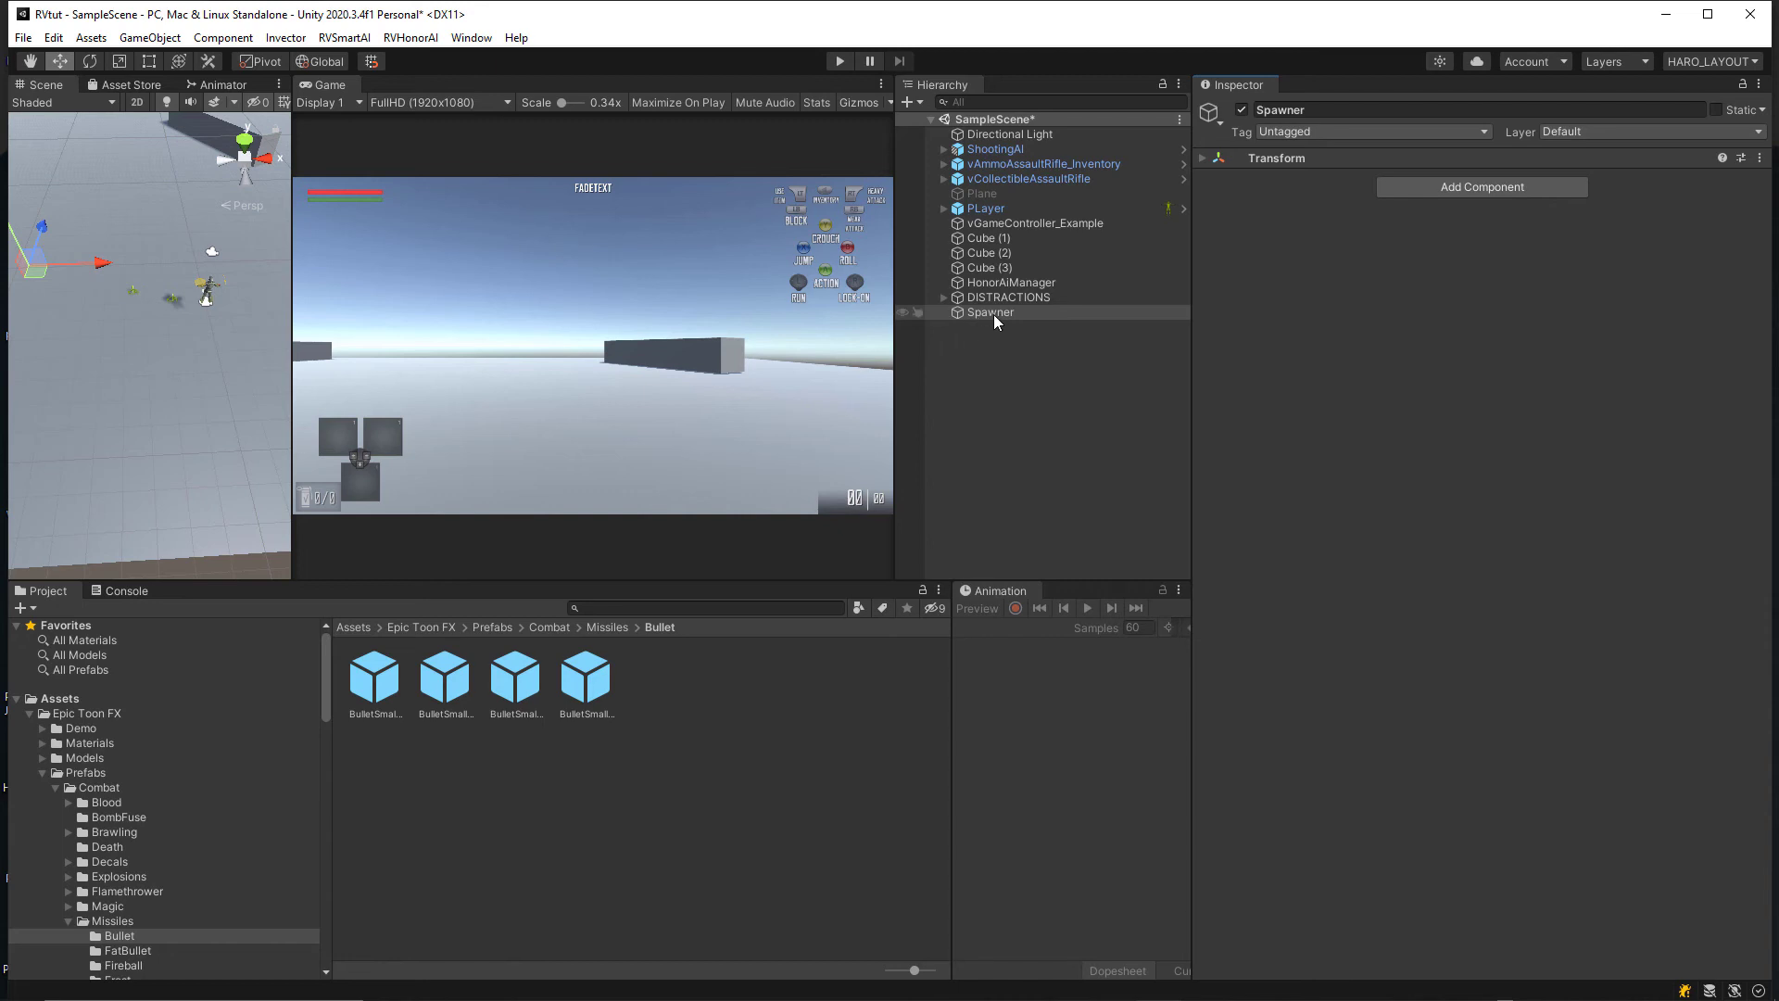
Step: Add a Character Spawner to the Spawner object with ShootingAI as Character Prefab, Spawn Count 7 and Default added to its Layer Mask
click(1509, 186)
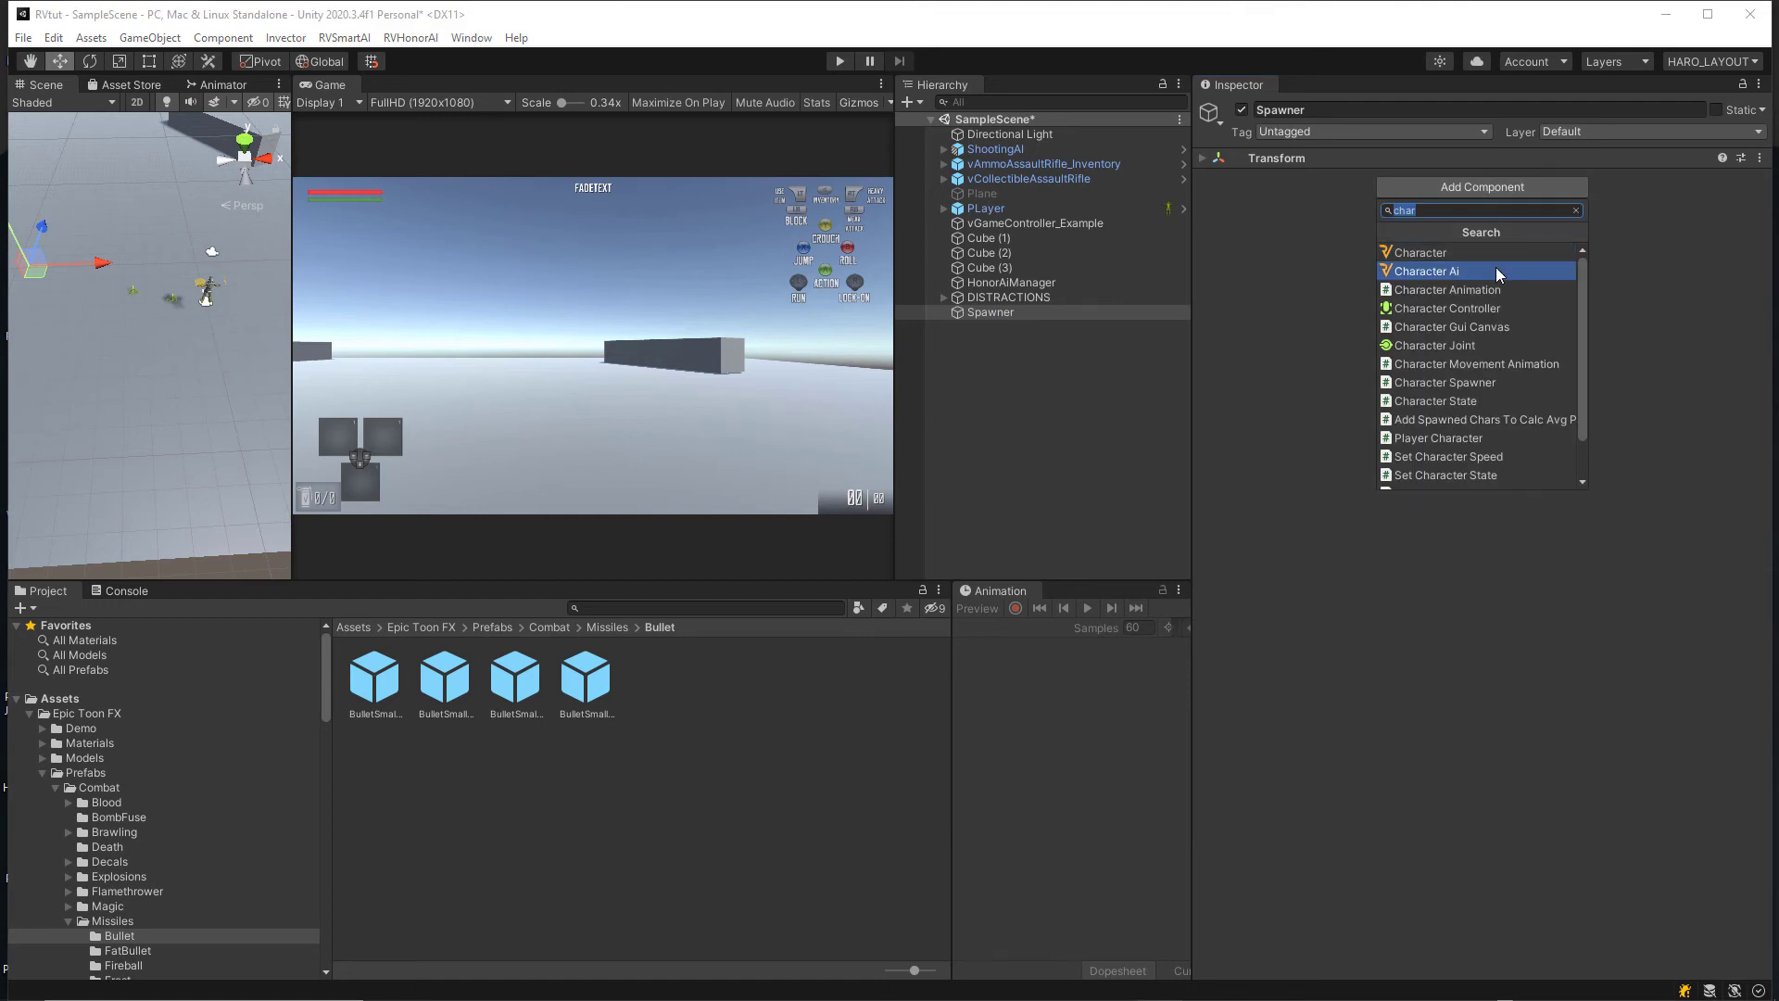
click(1480, 383)
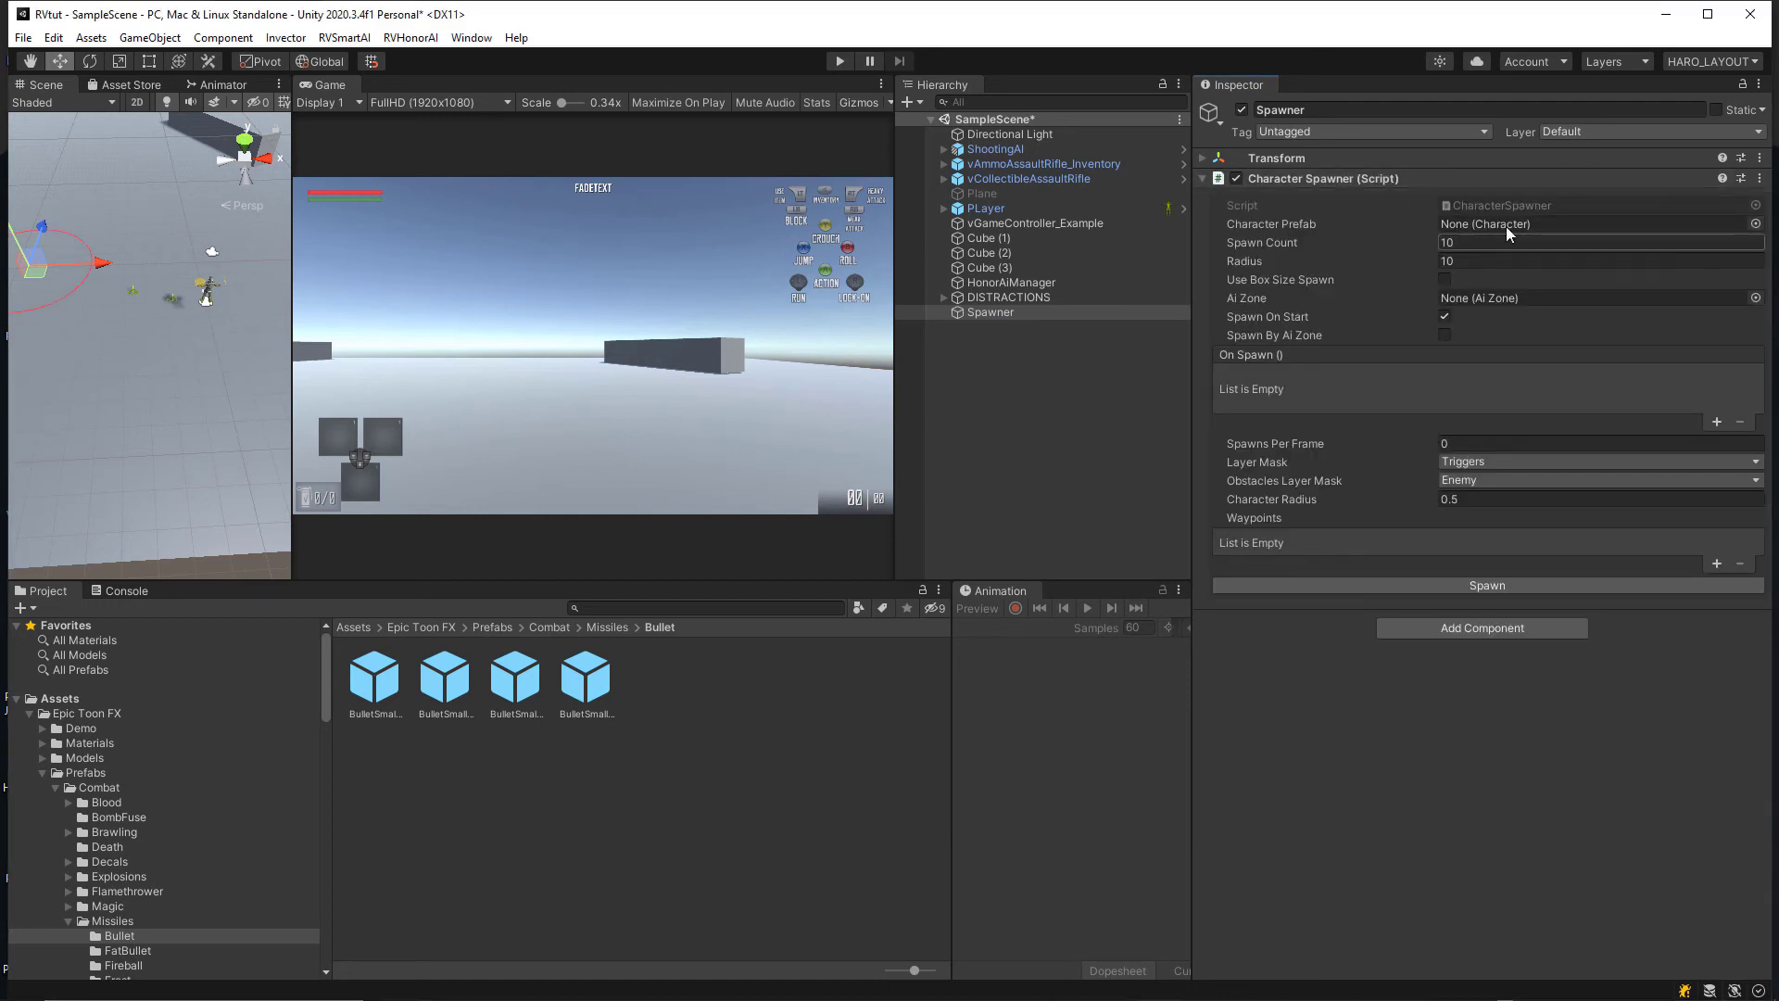
drag(982, 152, 1482, 223)
click(1460, 460)
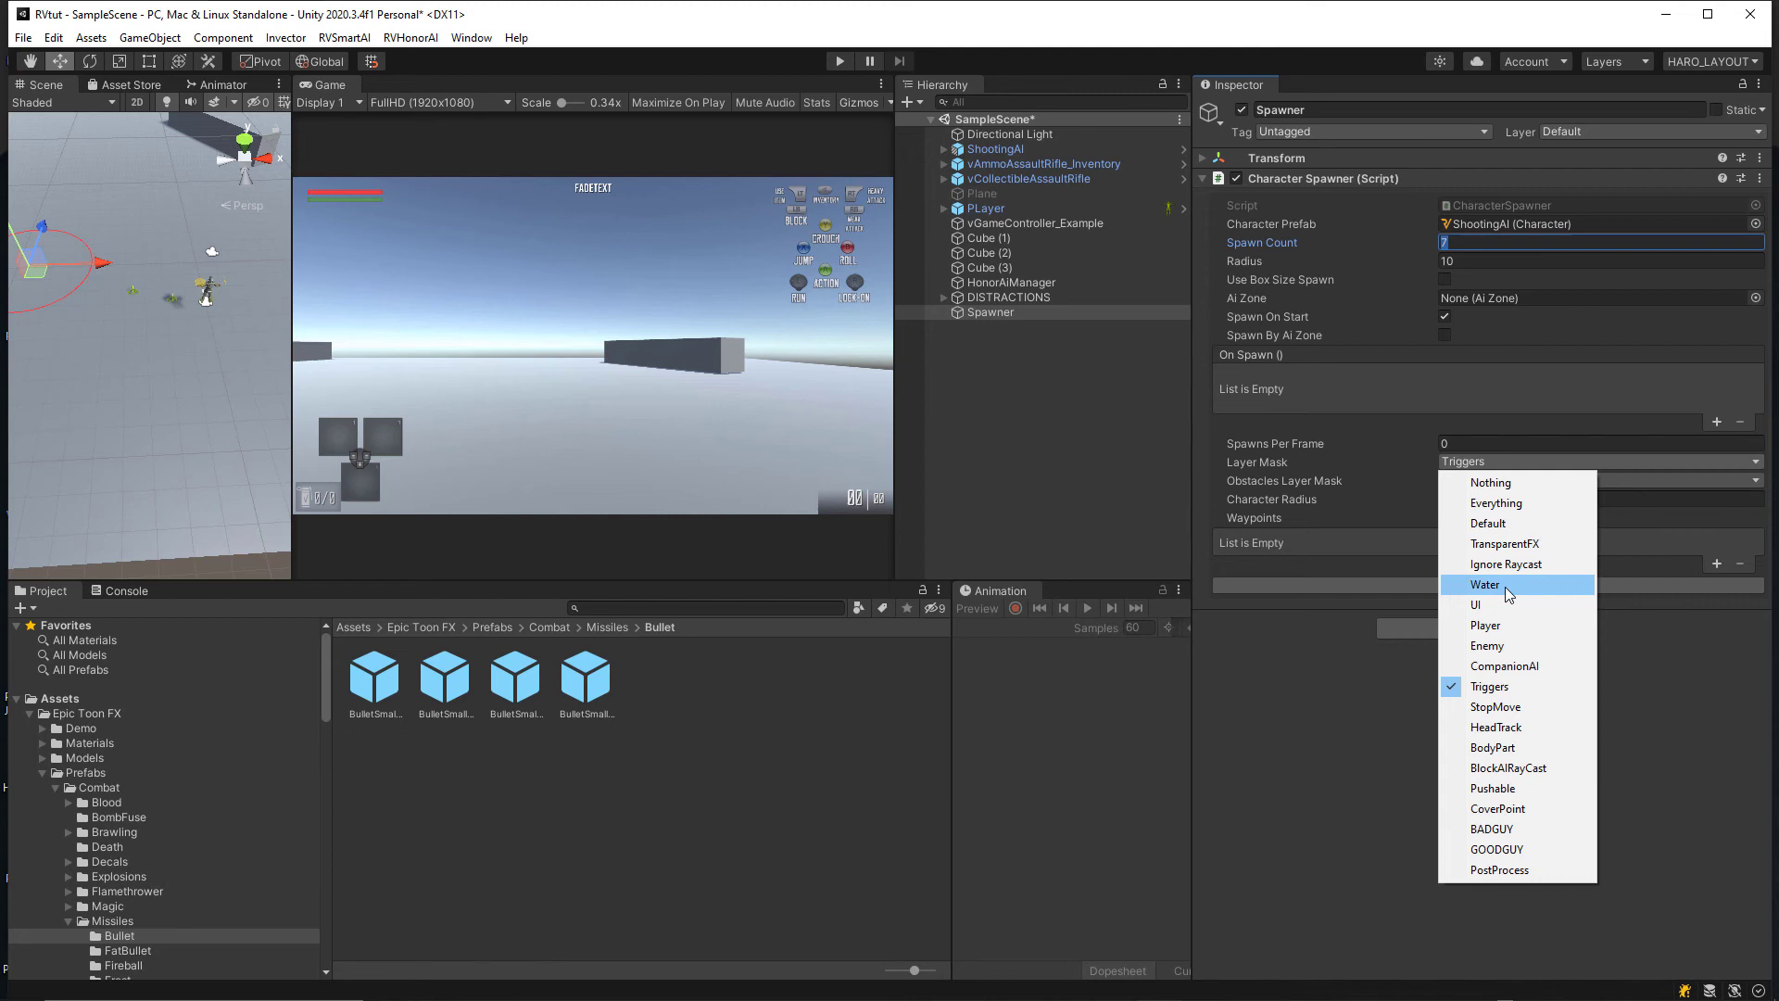
click(1494, 525)
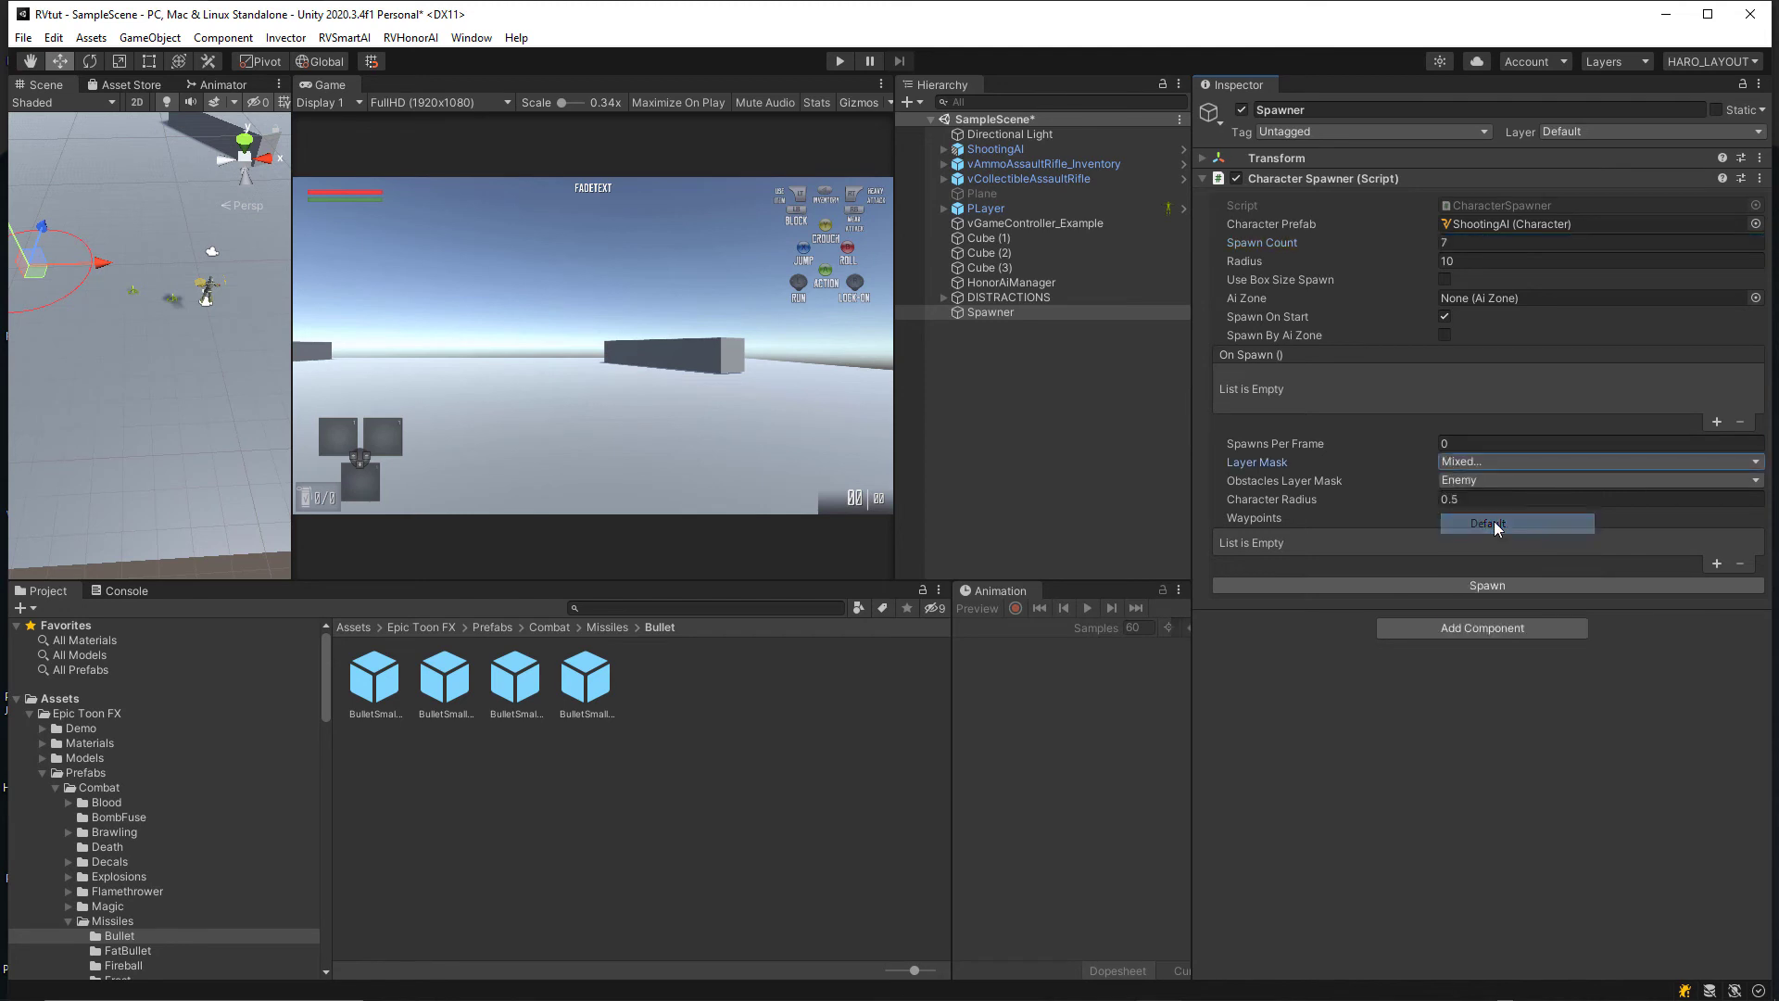
Step: Widen the Scene view and play the scene, running the rifle-equipped player among the spawned droids to test their group behaviour
click(280, 327)
drag(291, 329, 437, 335)
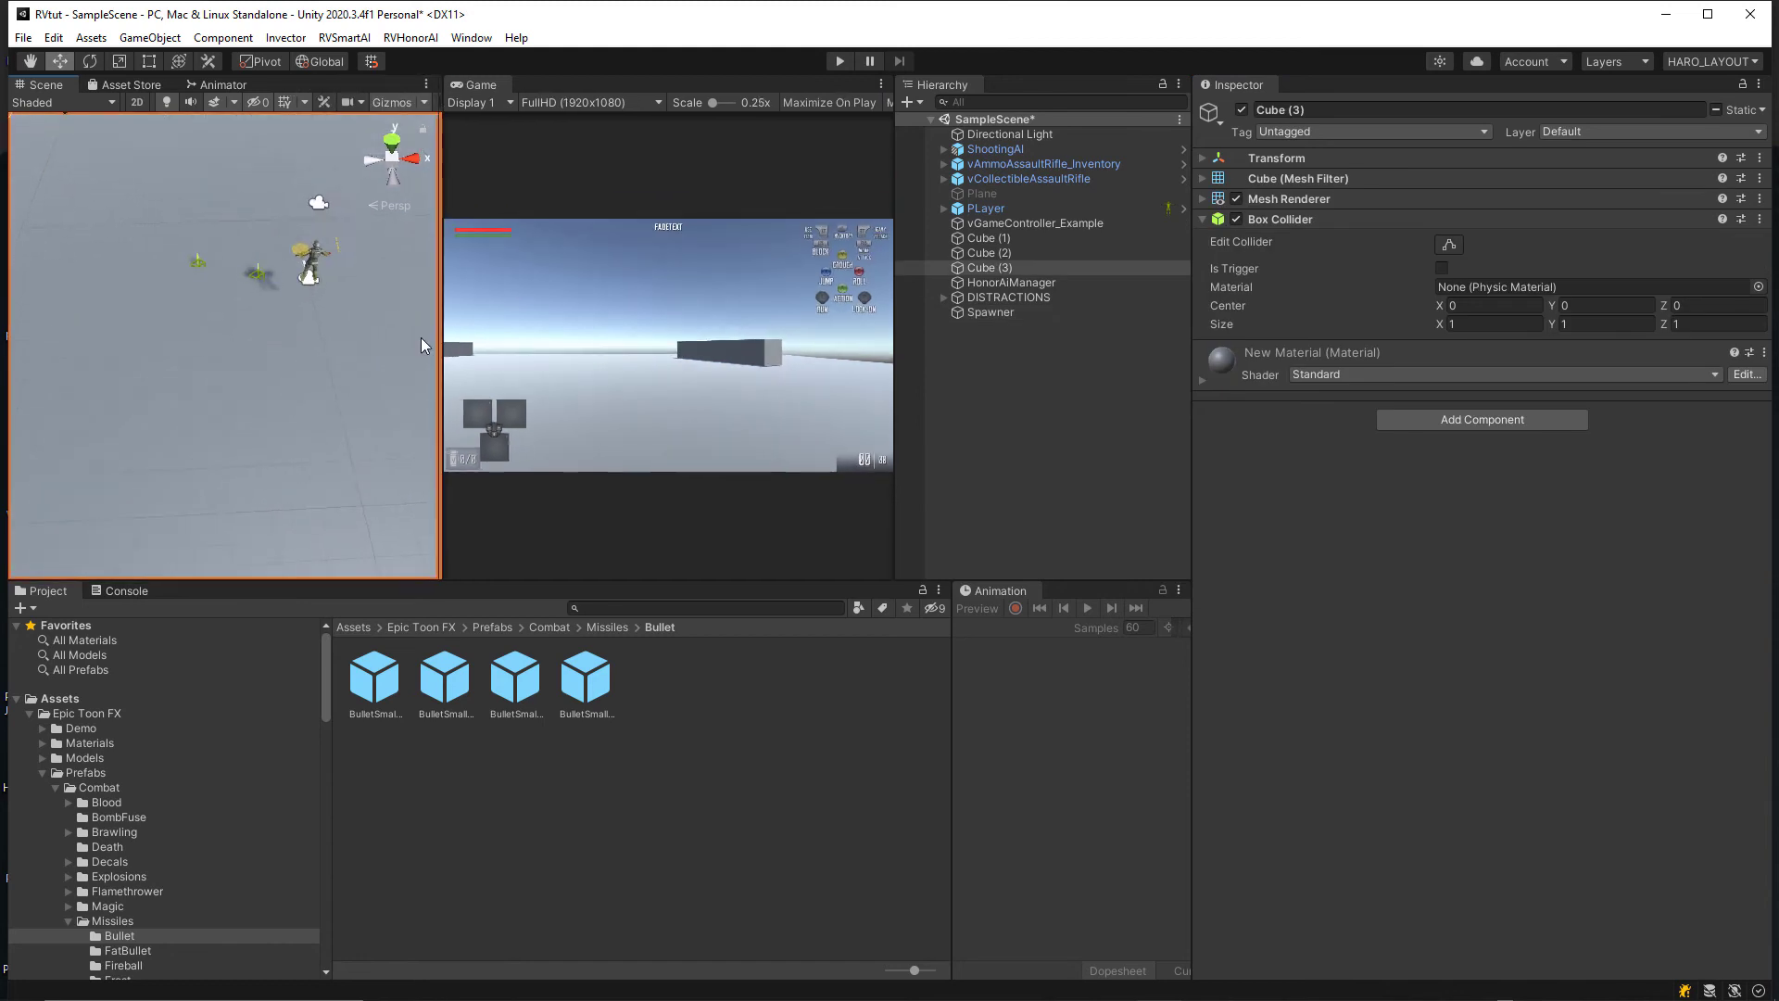
key(f)
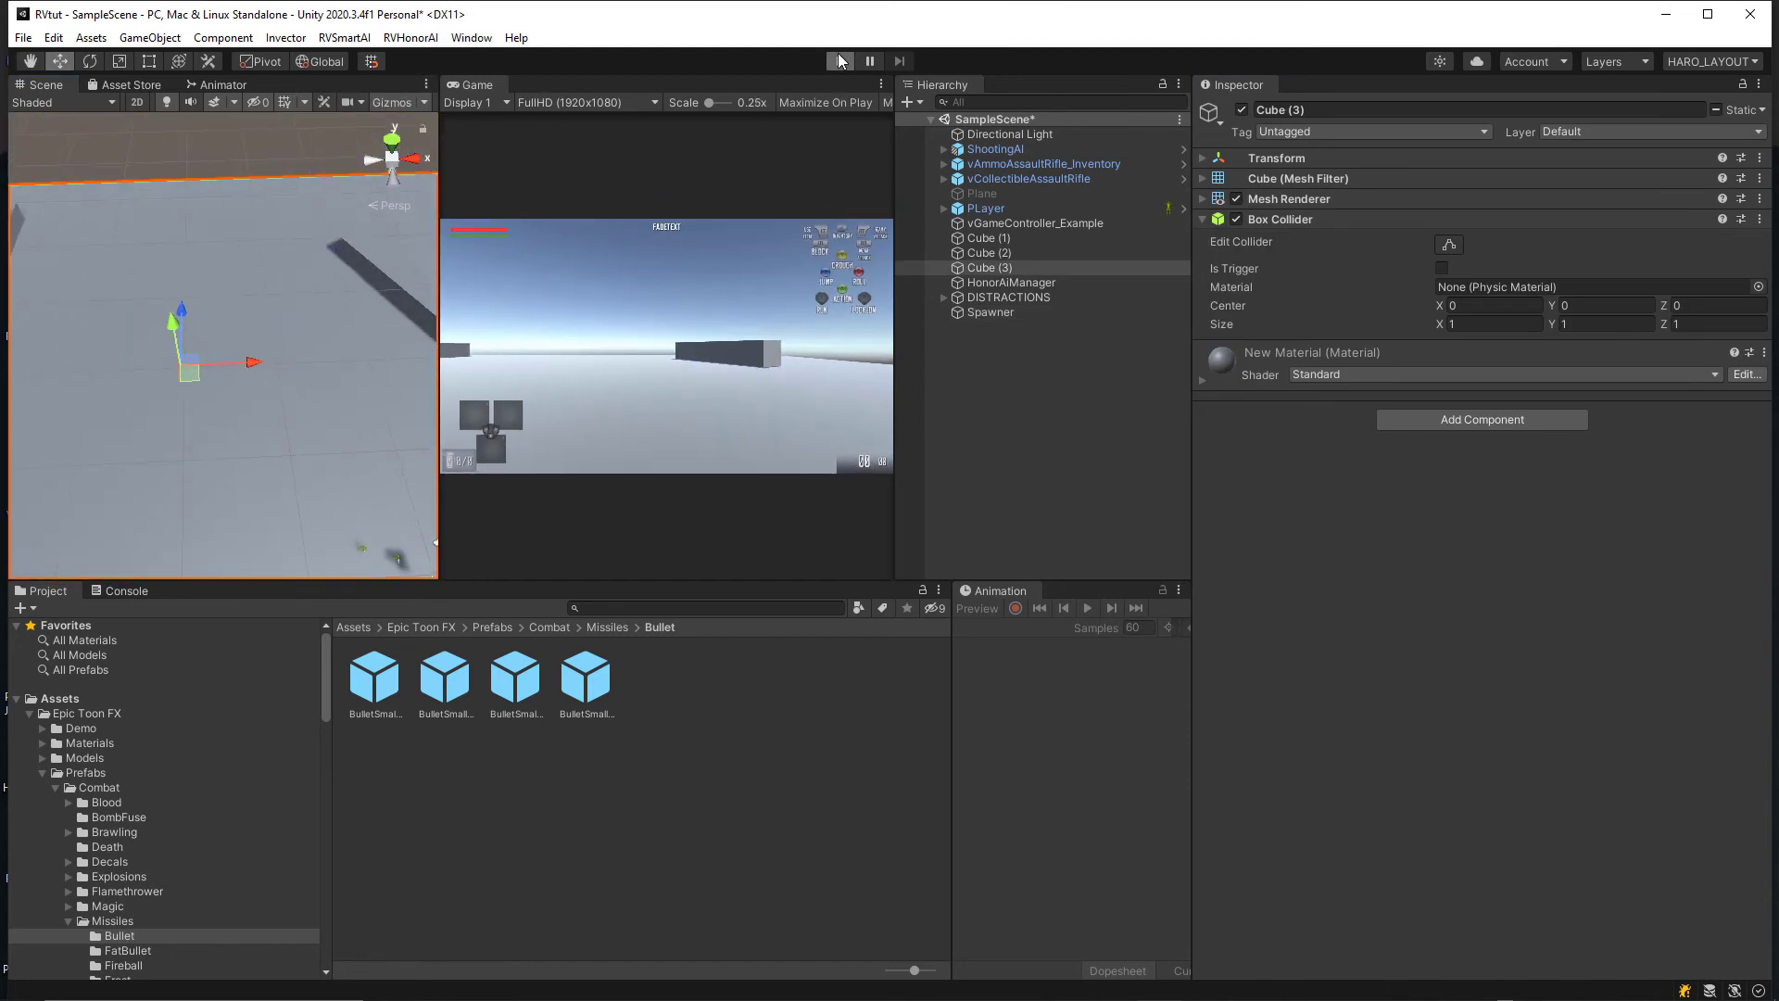
click(841, 61)
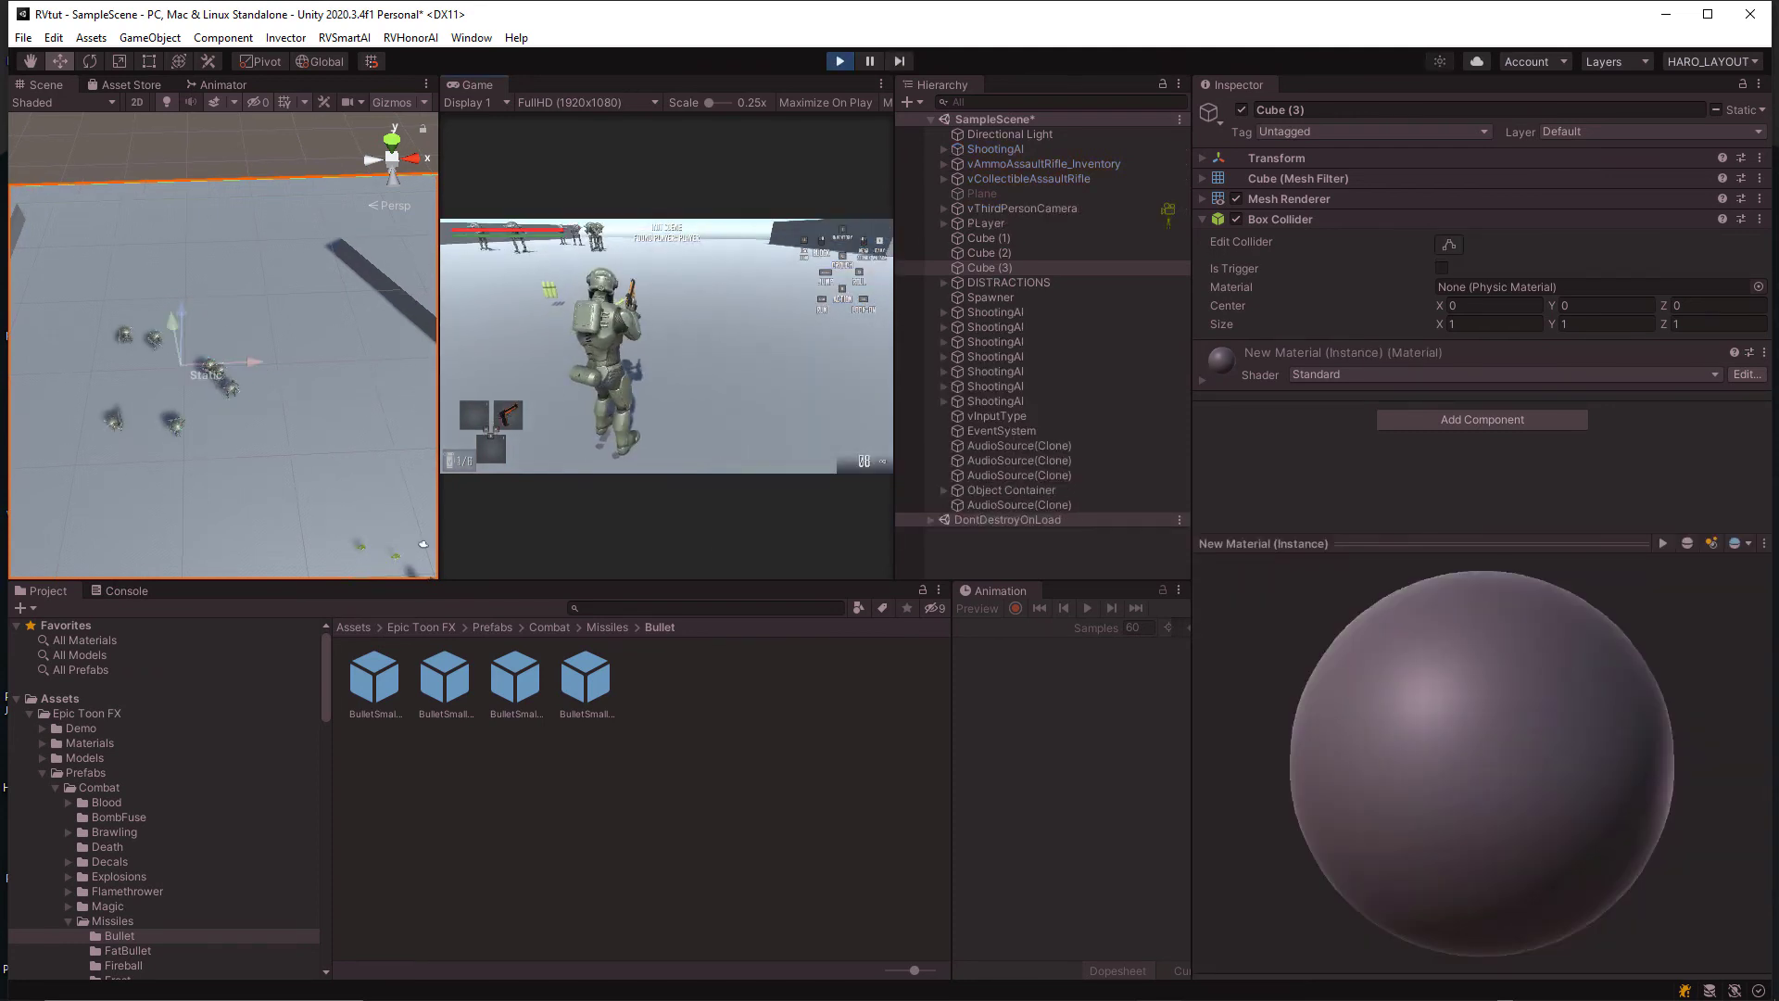
key(e)
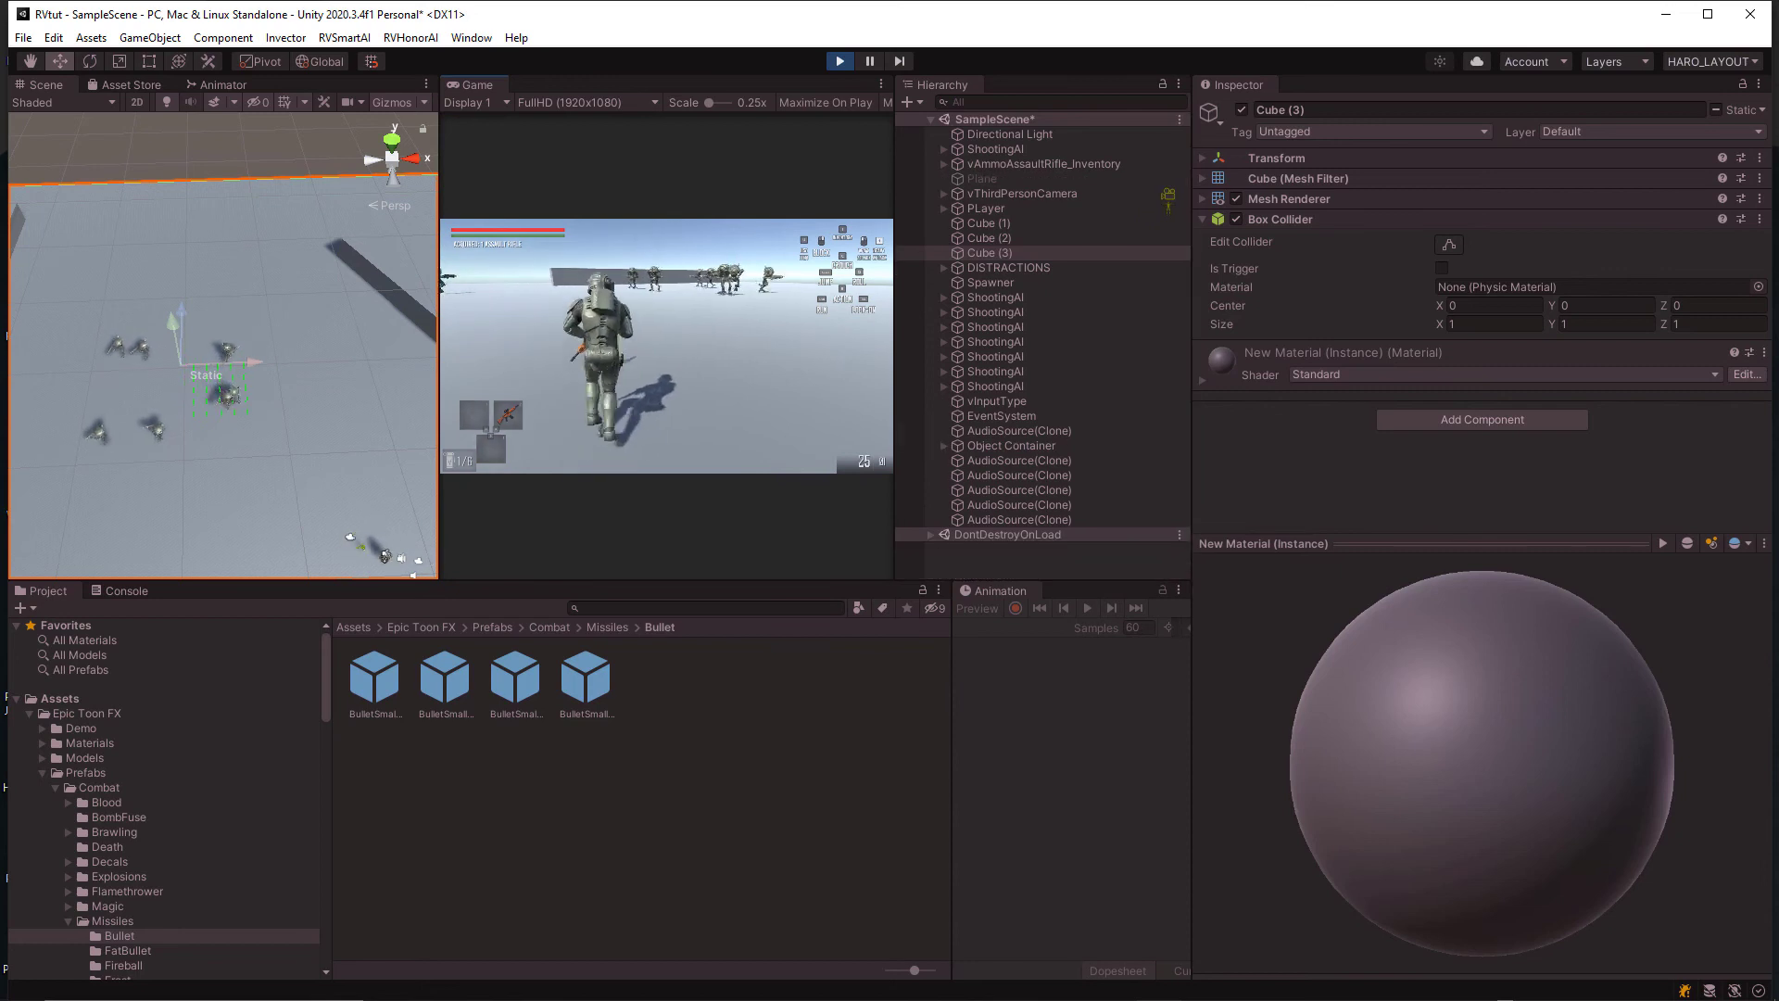
key(d)
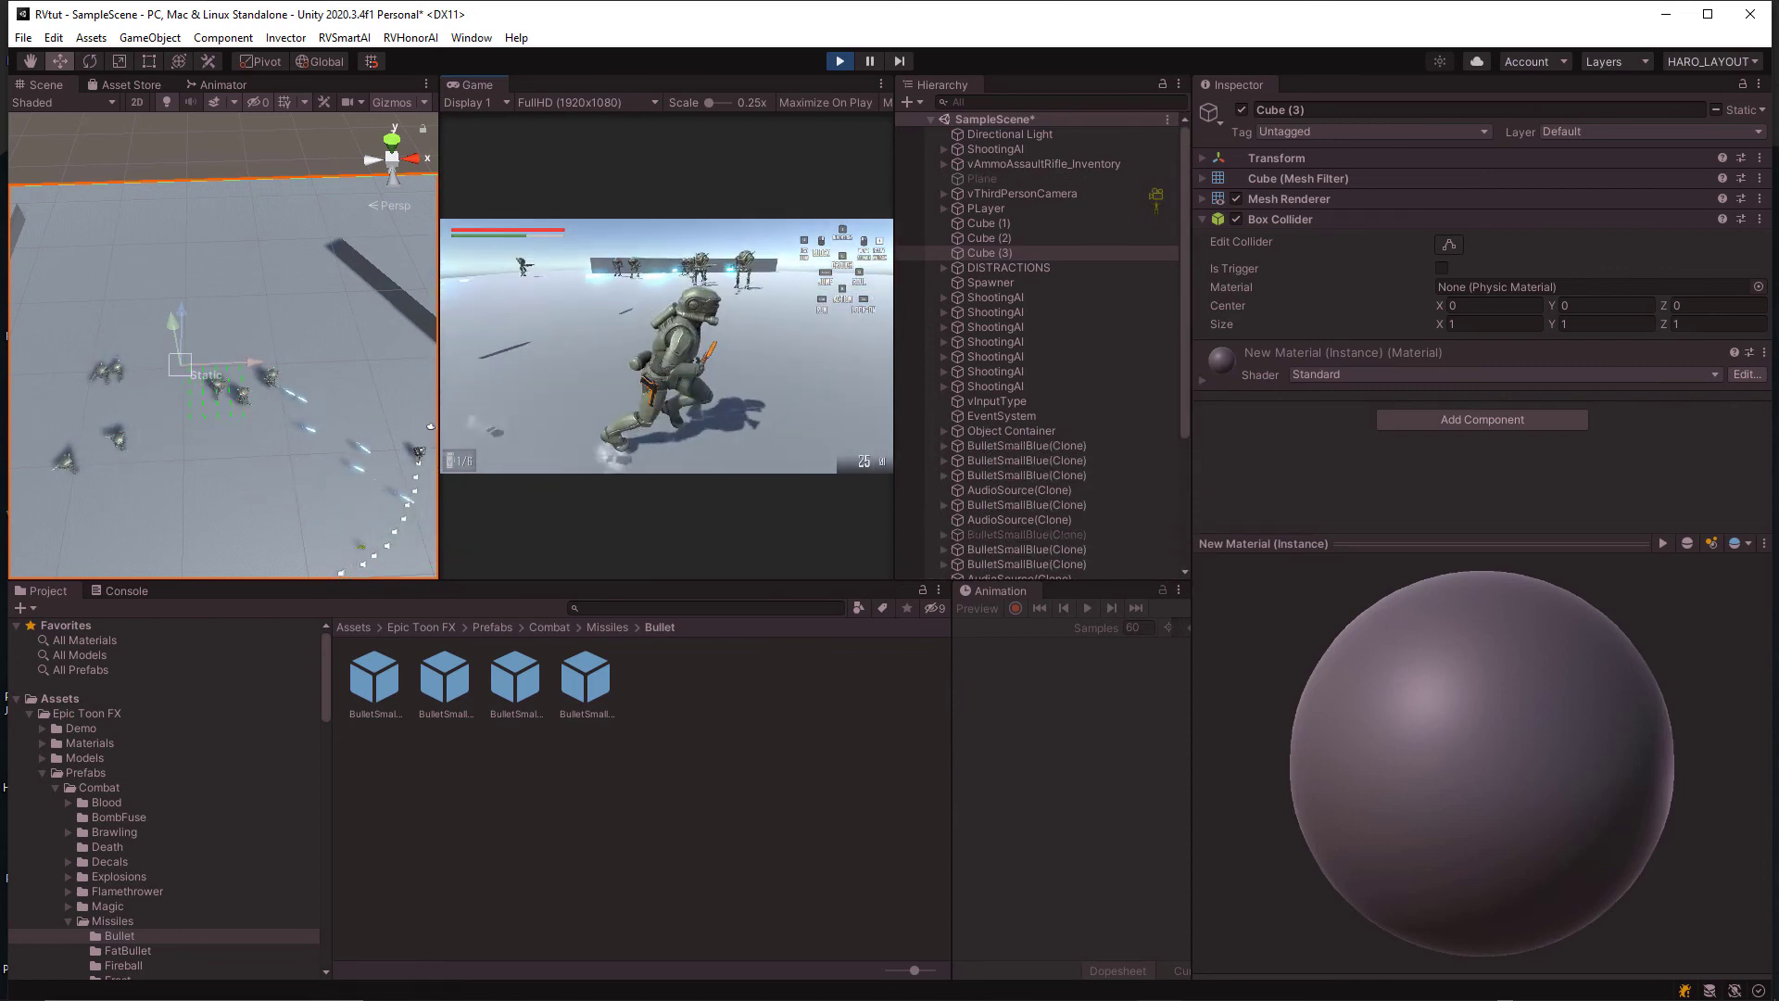
key(a)
key(w)
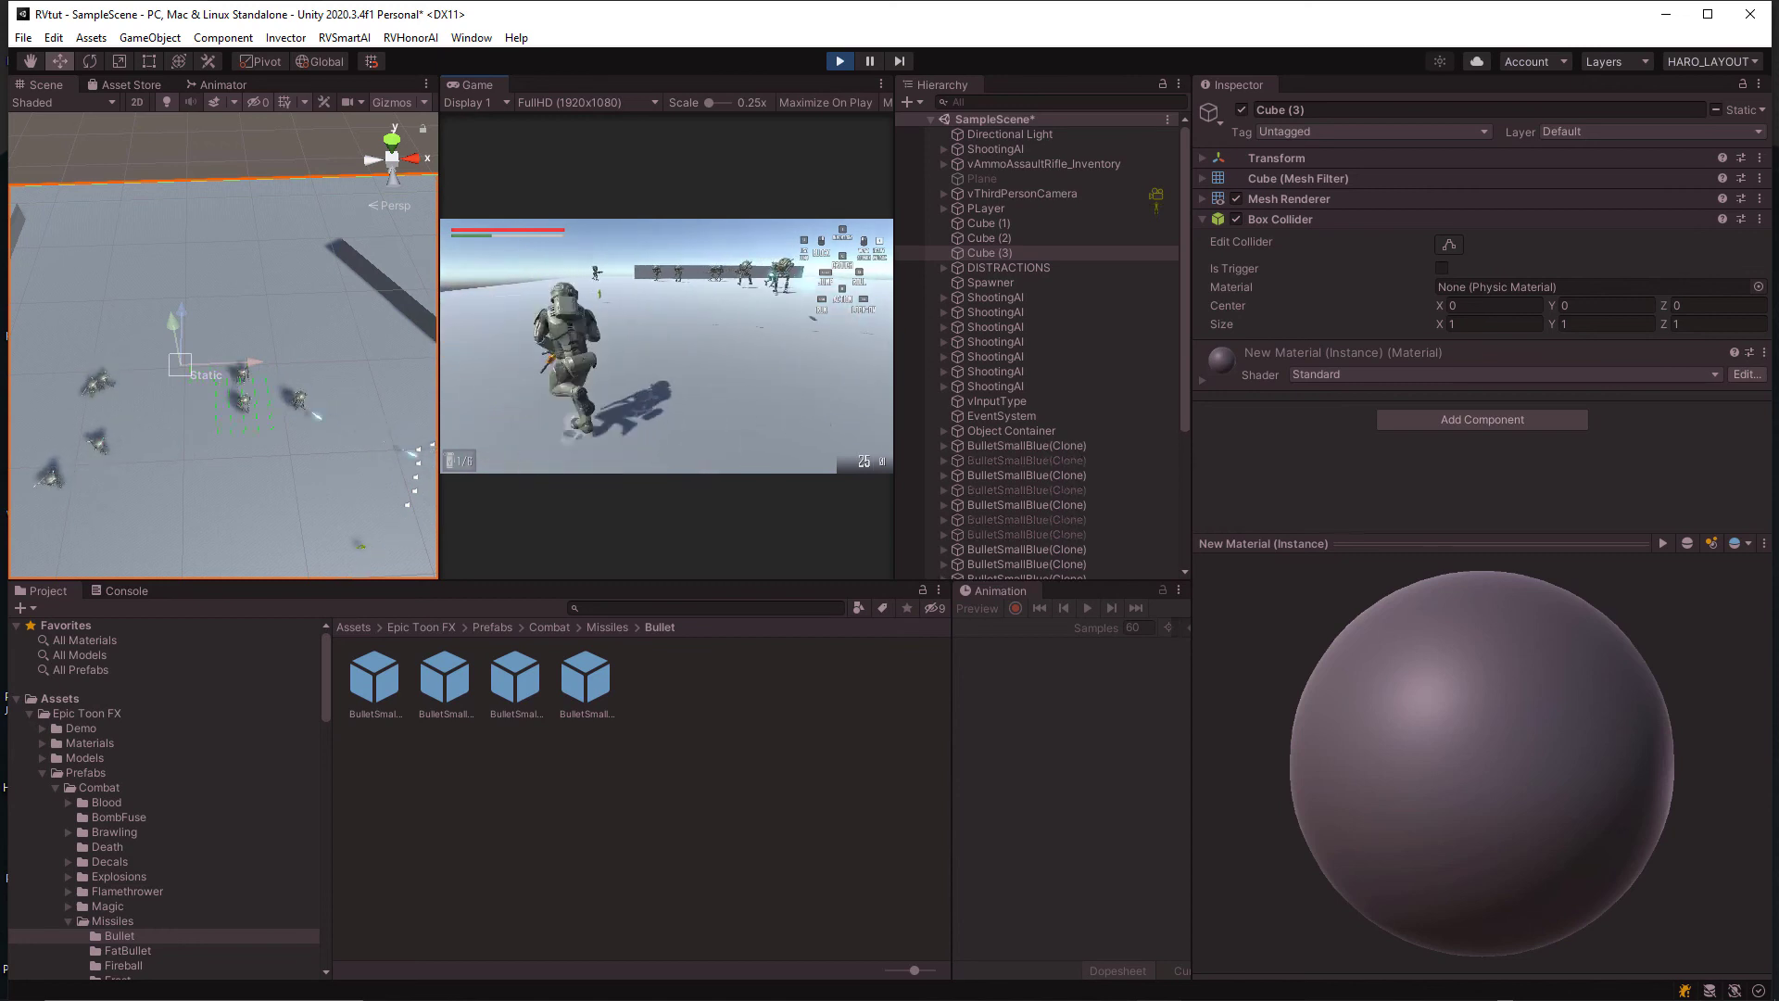
key(w)
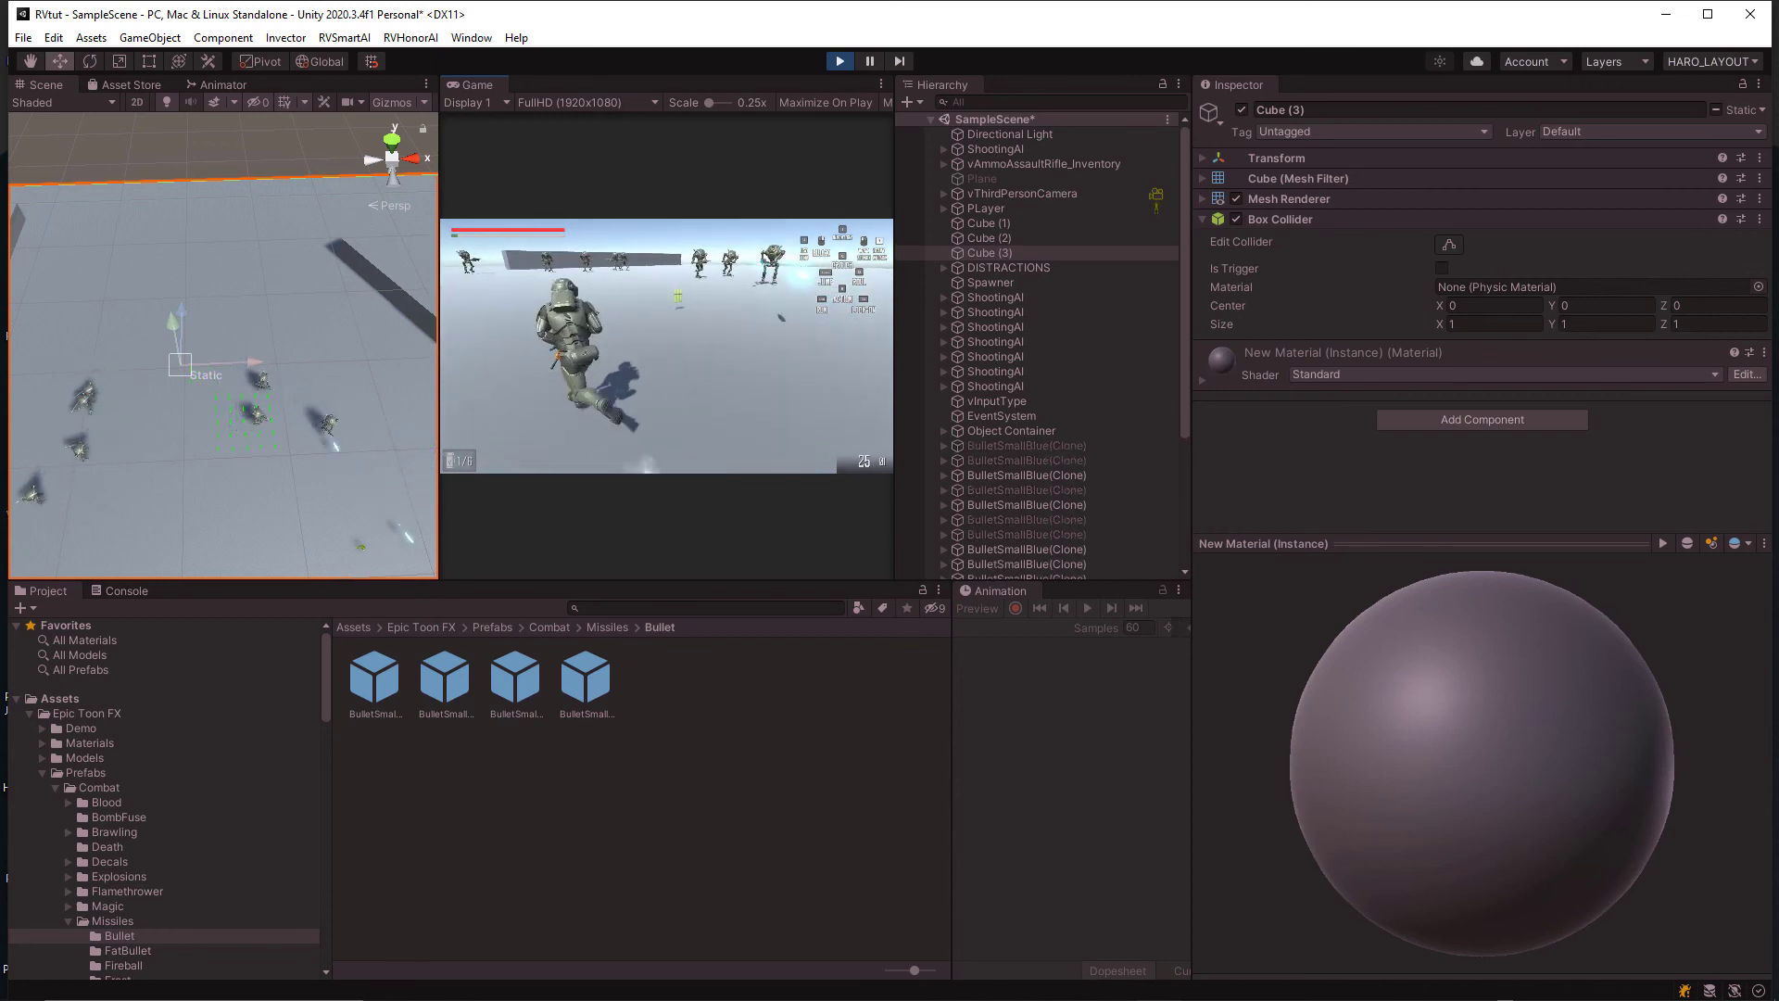
key(w)
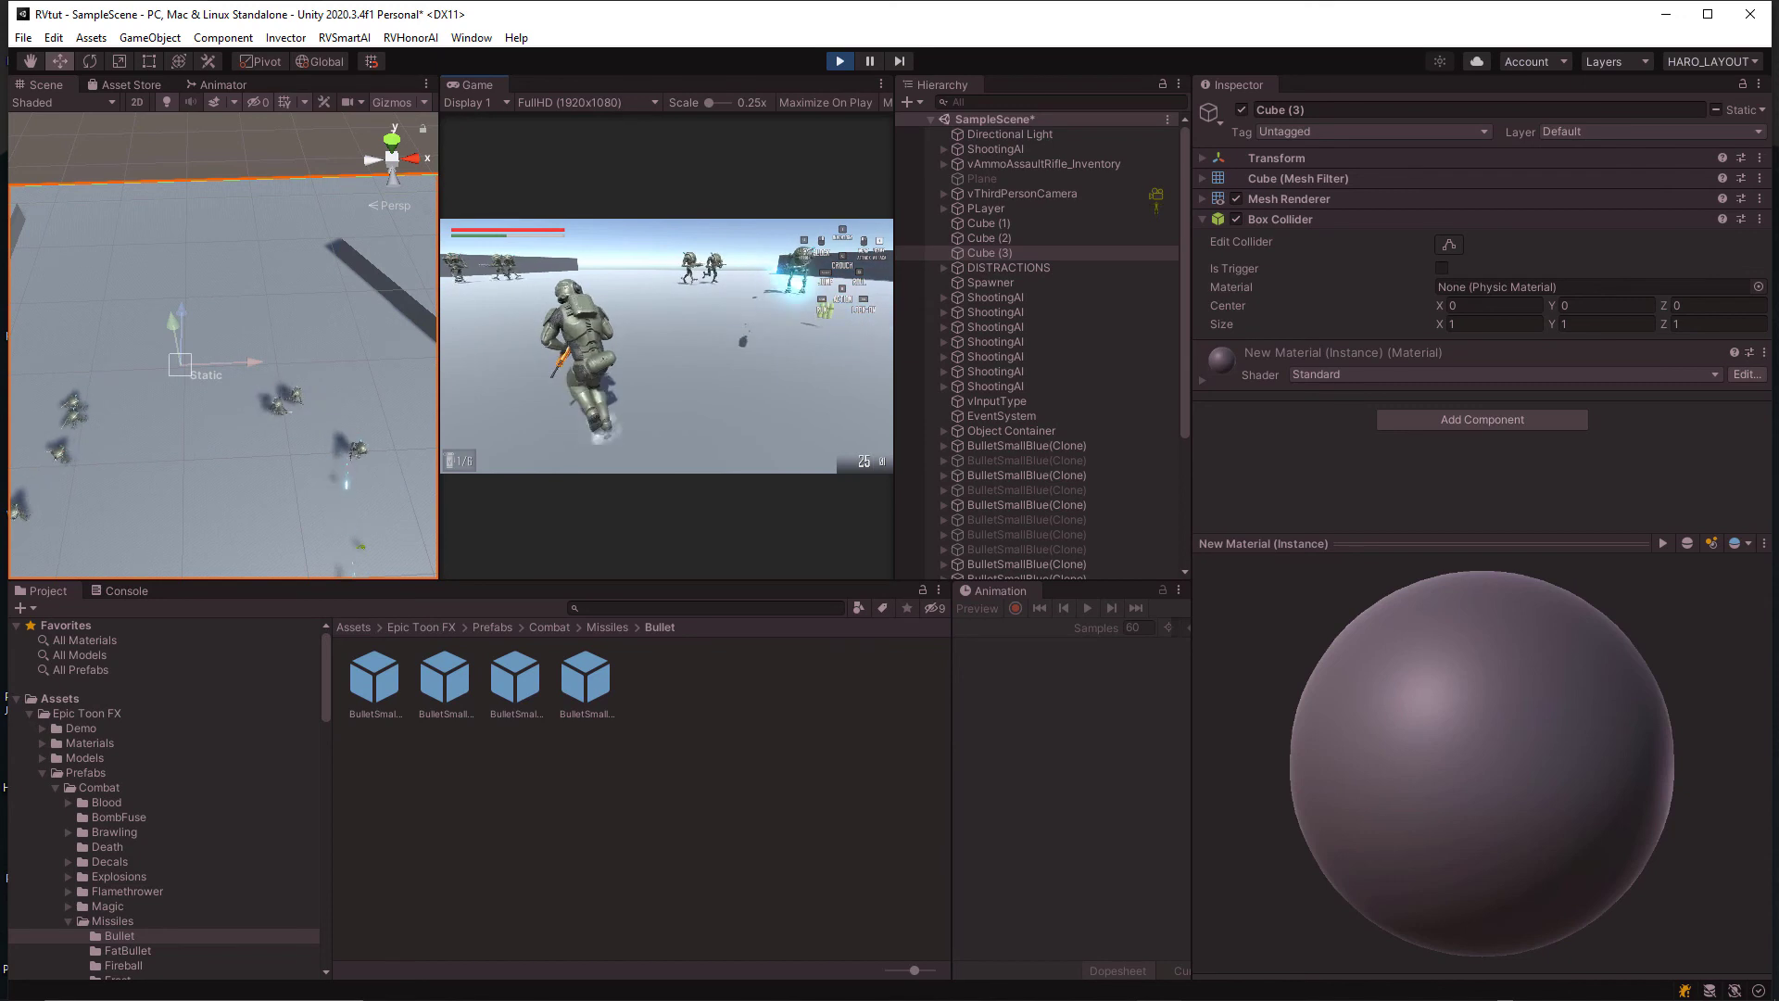
key(w)
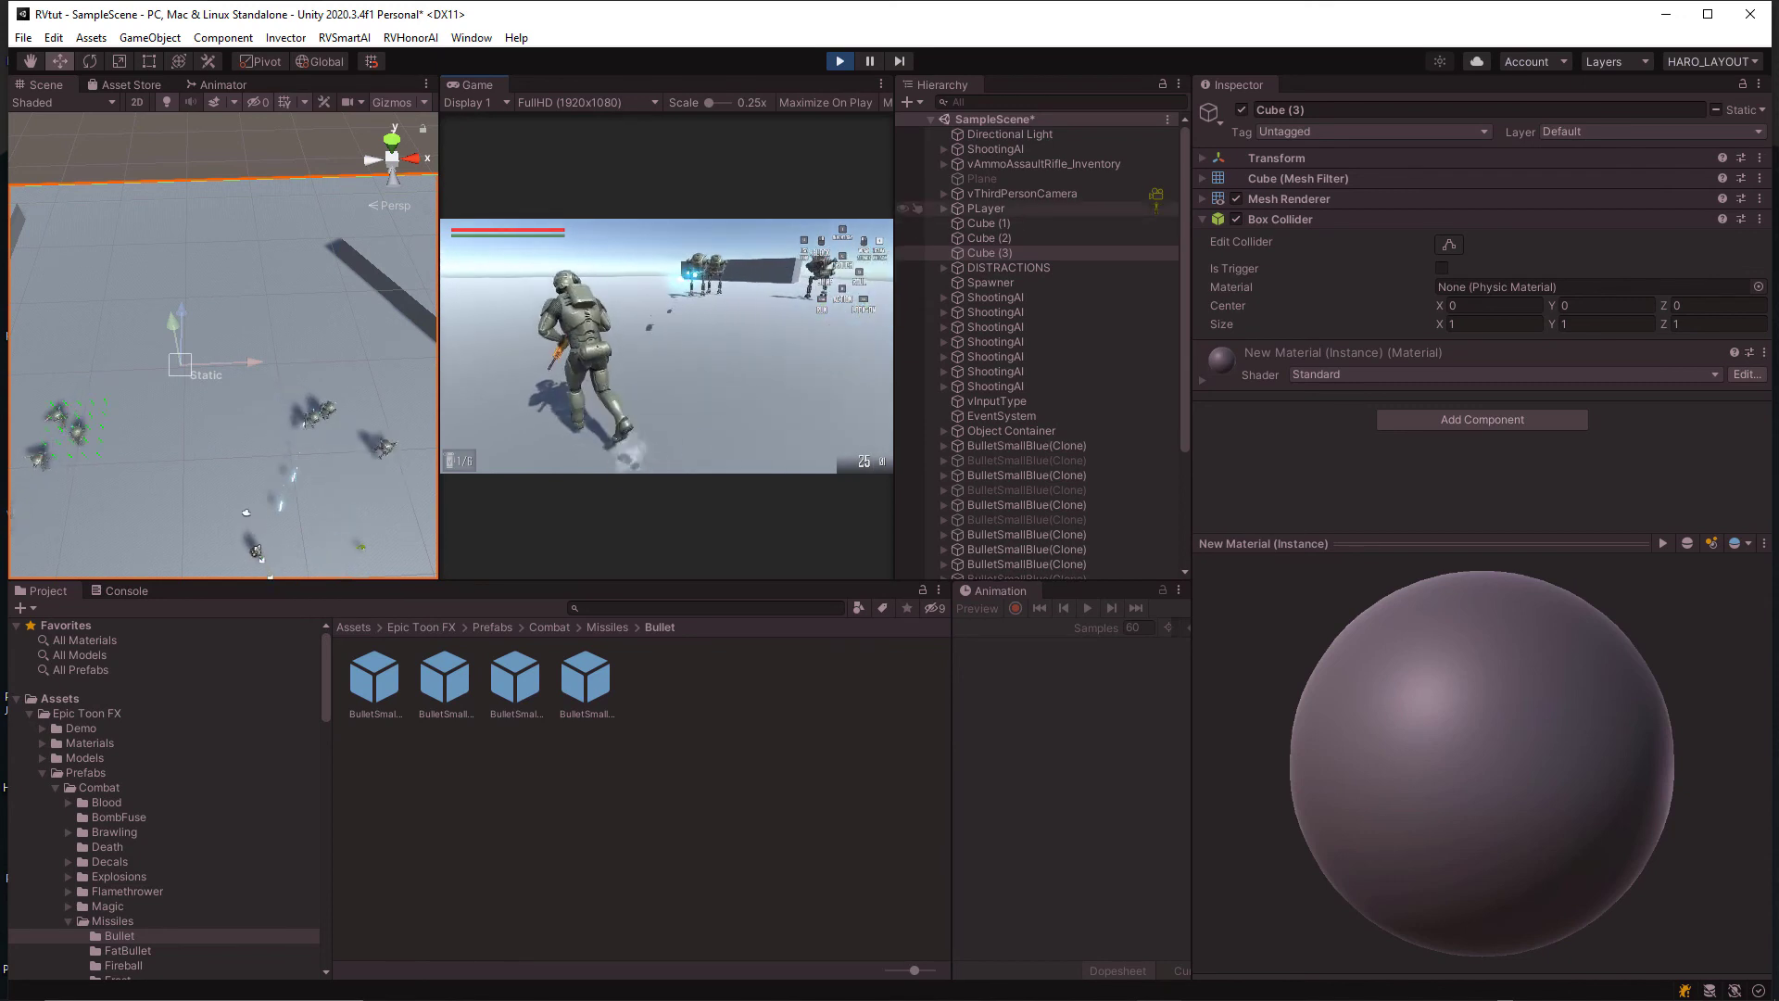
key(w)
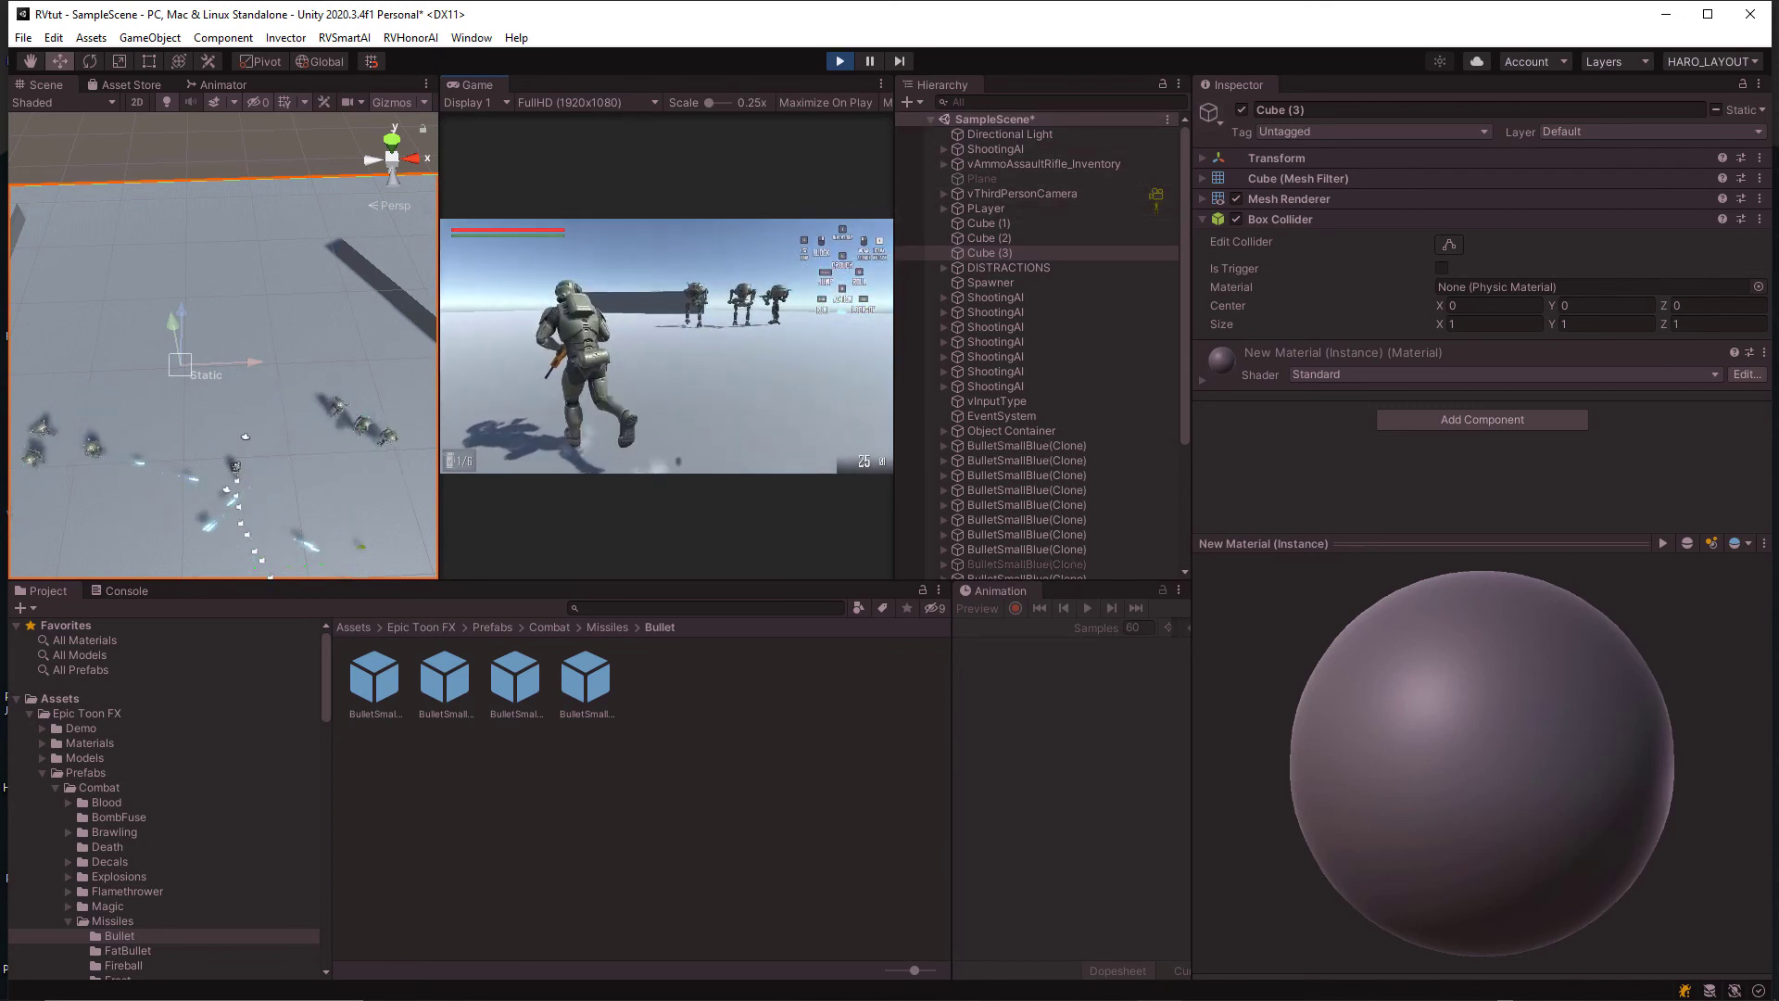
key(w)
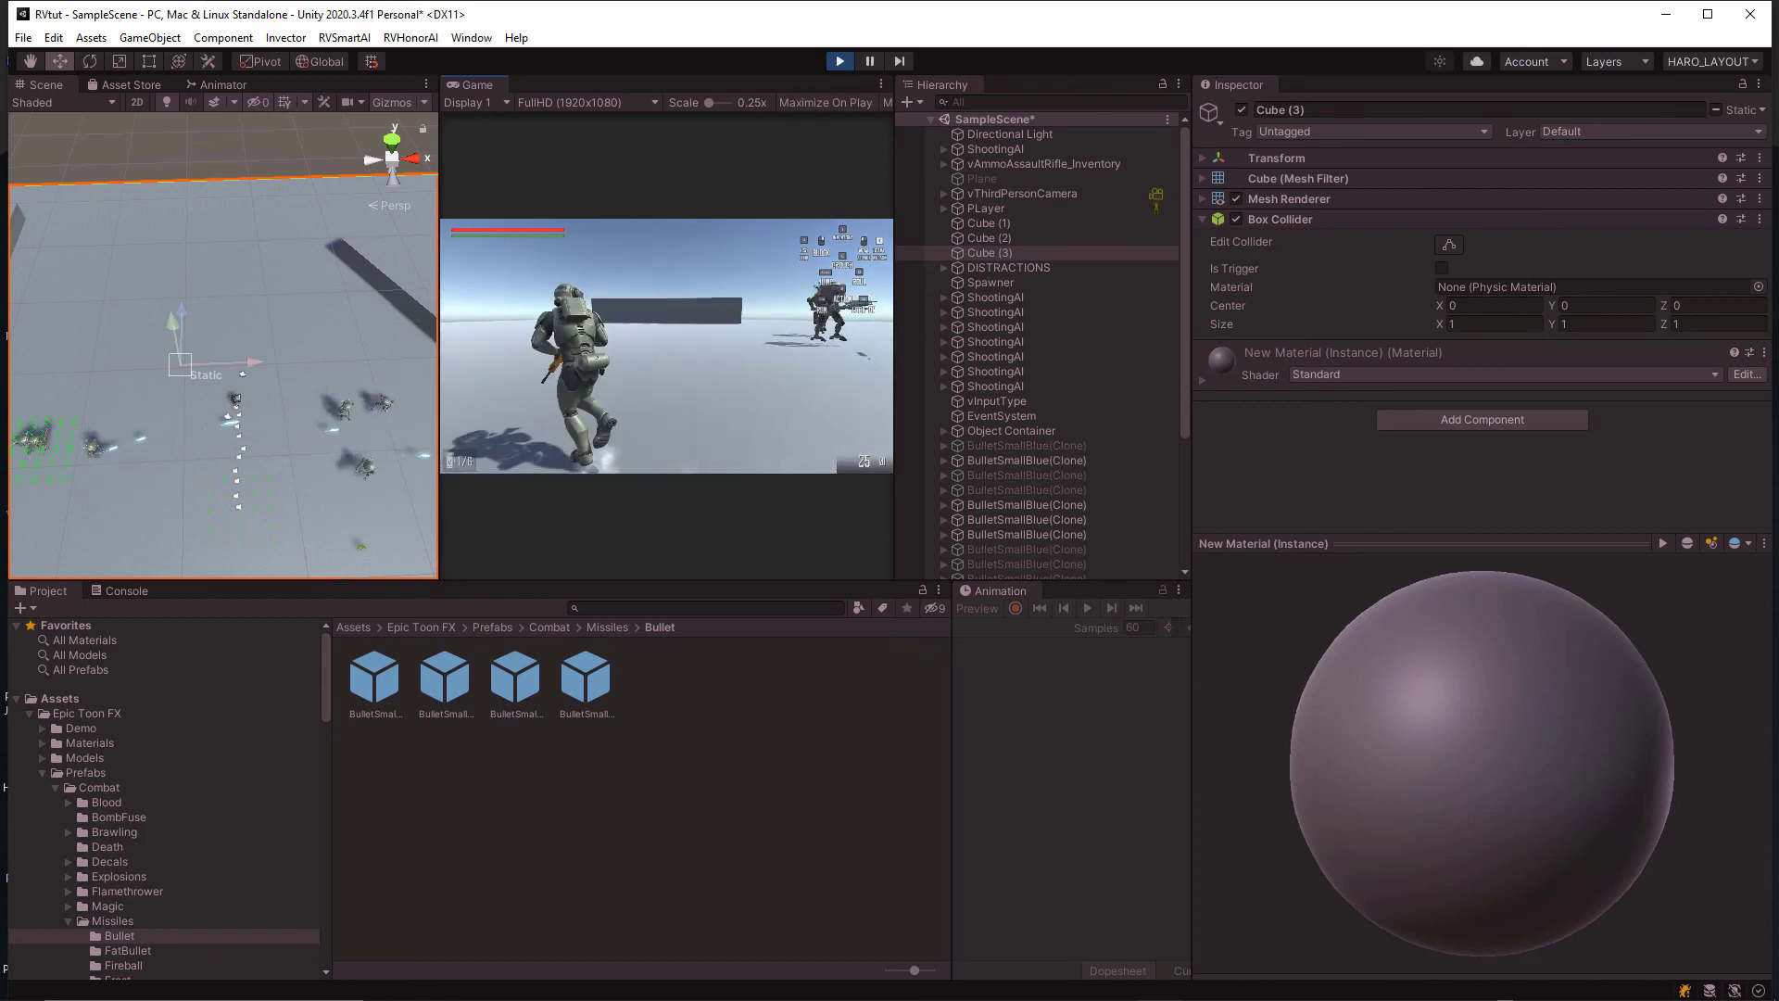
key(w)
Step: Run the player around the spawned droids, aim the rifle at one while drawing their fire, and stop playing the scene
key(alt+Tab)
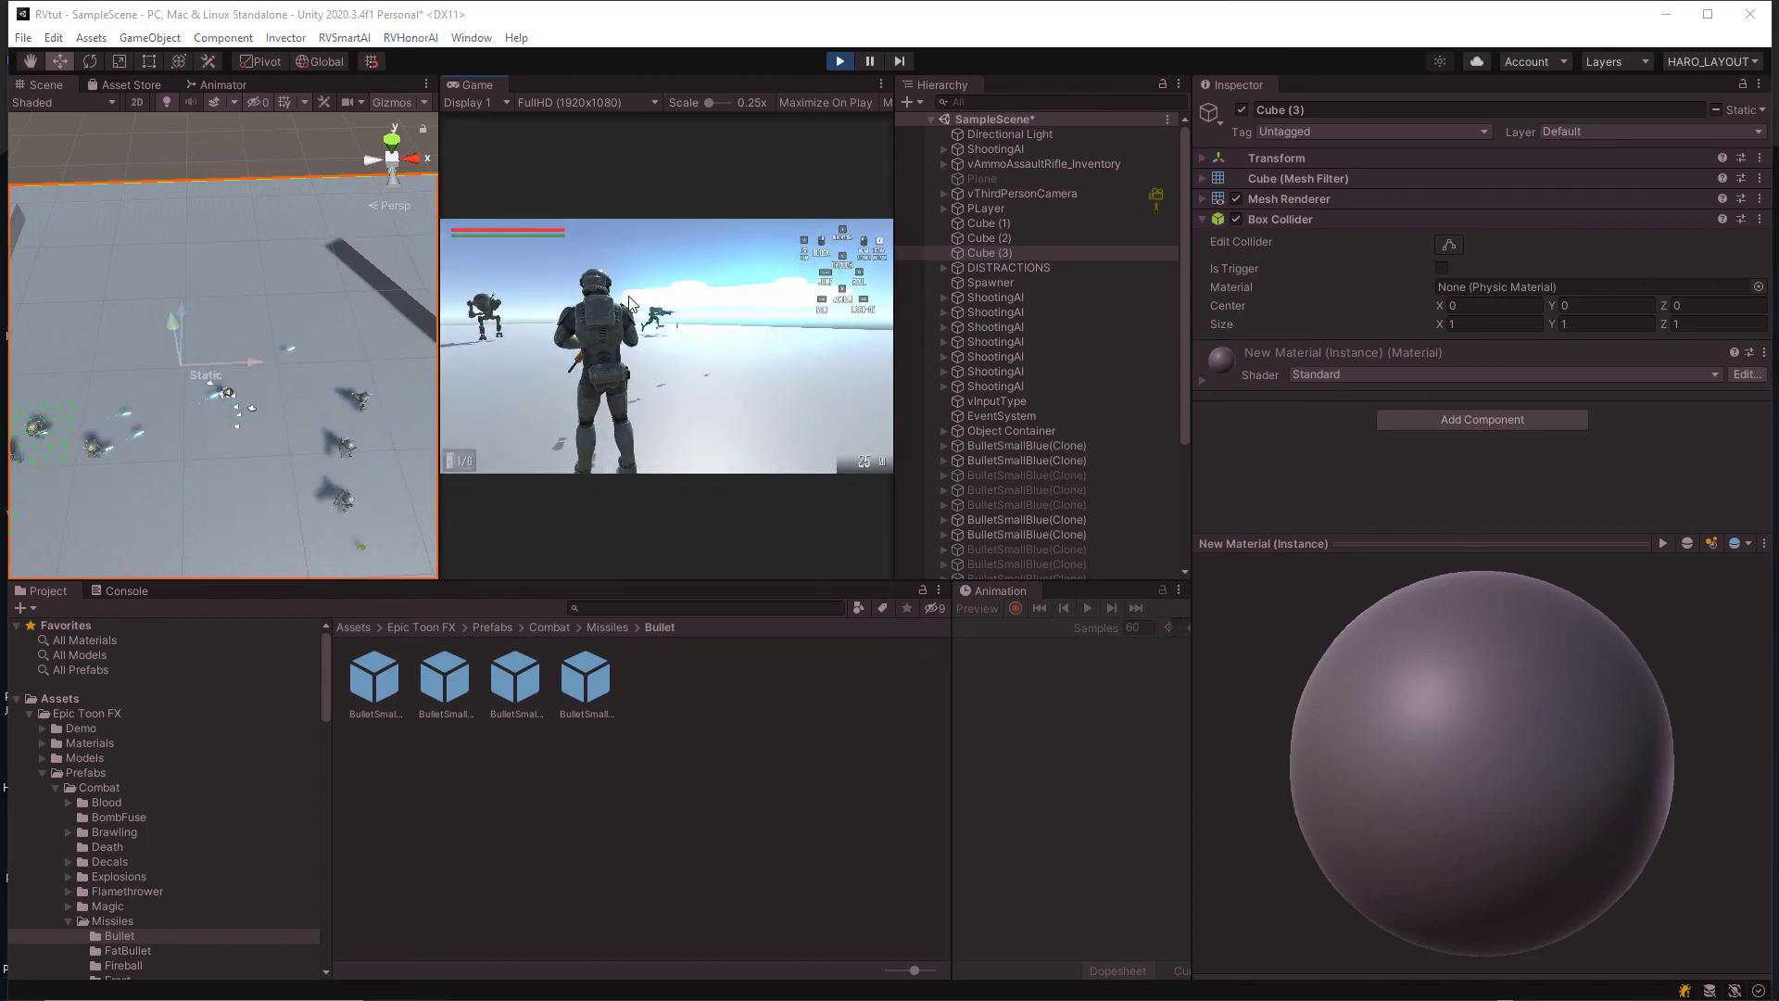
click(629, 304)
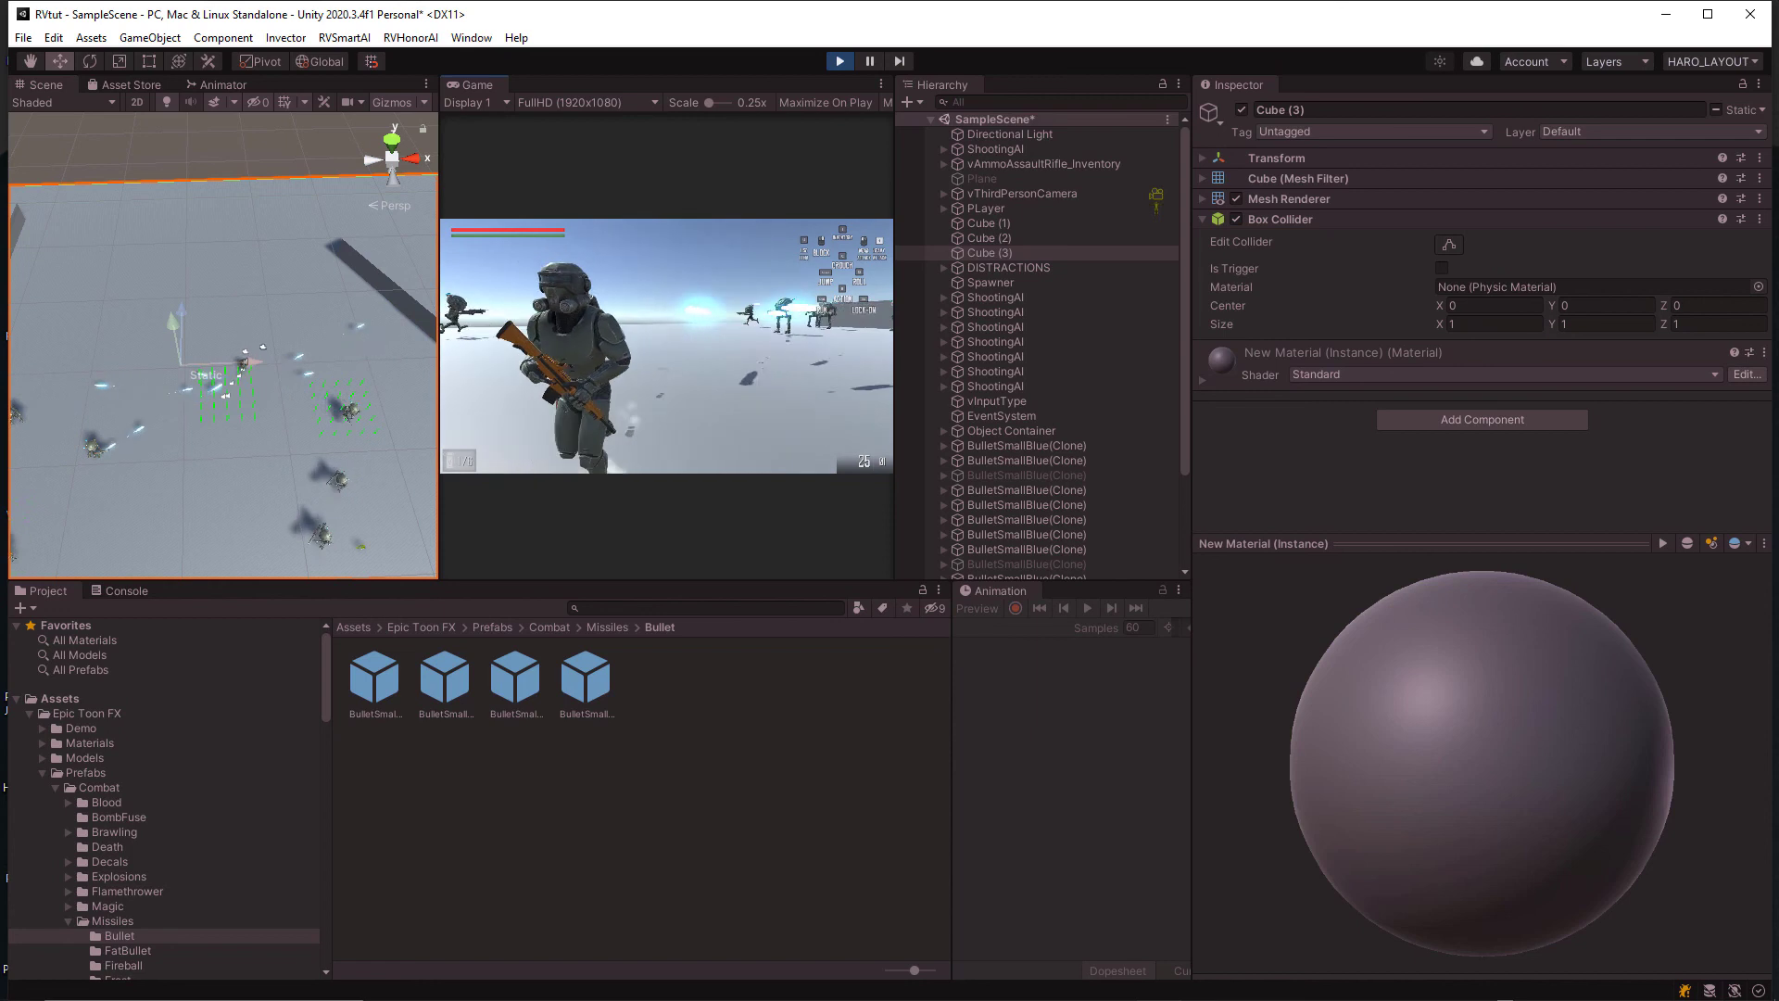
click(666, 346)
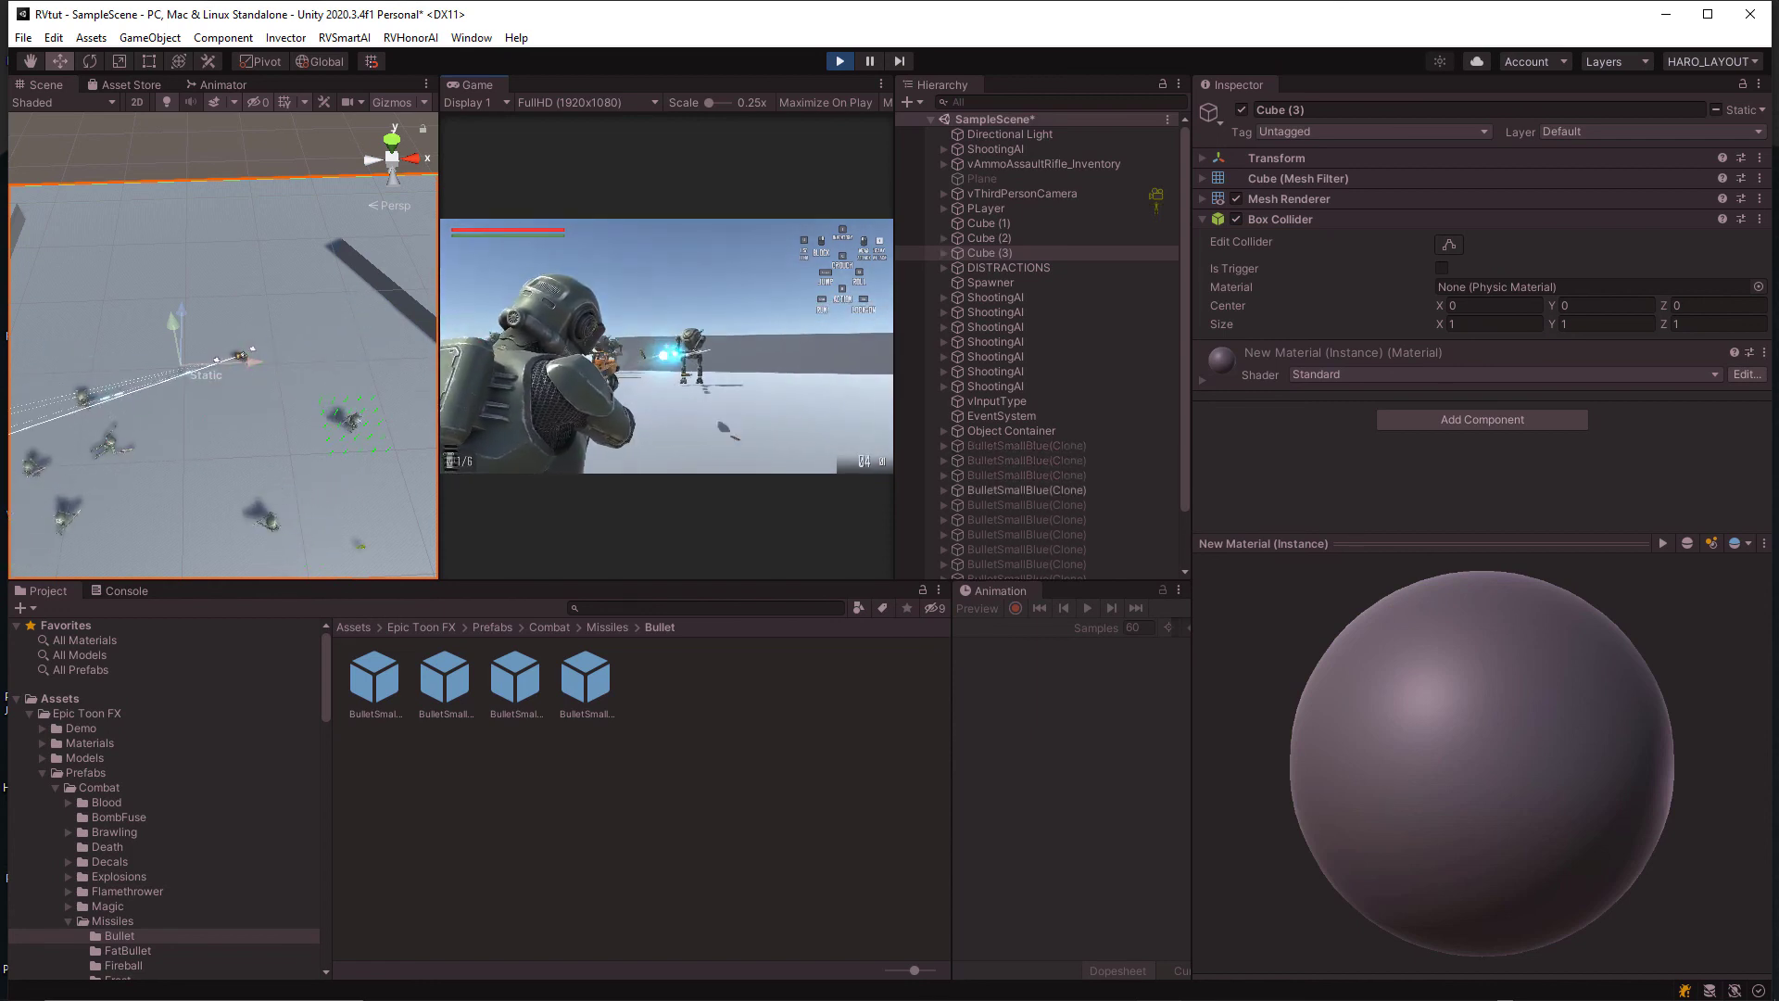
key(w)
key(shift)
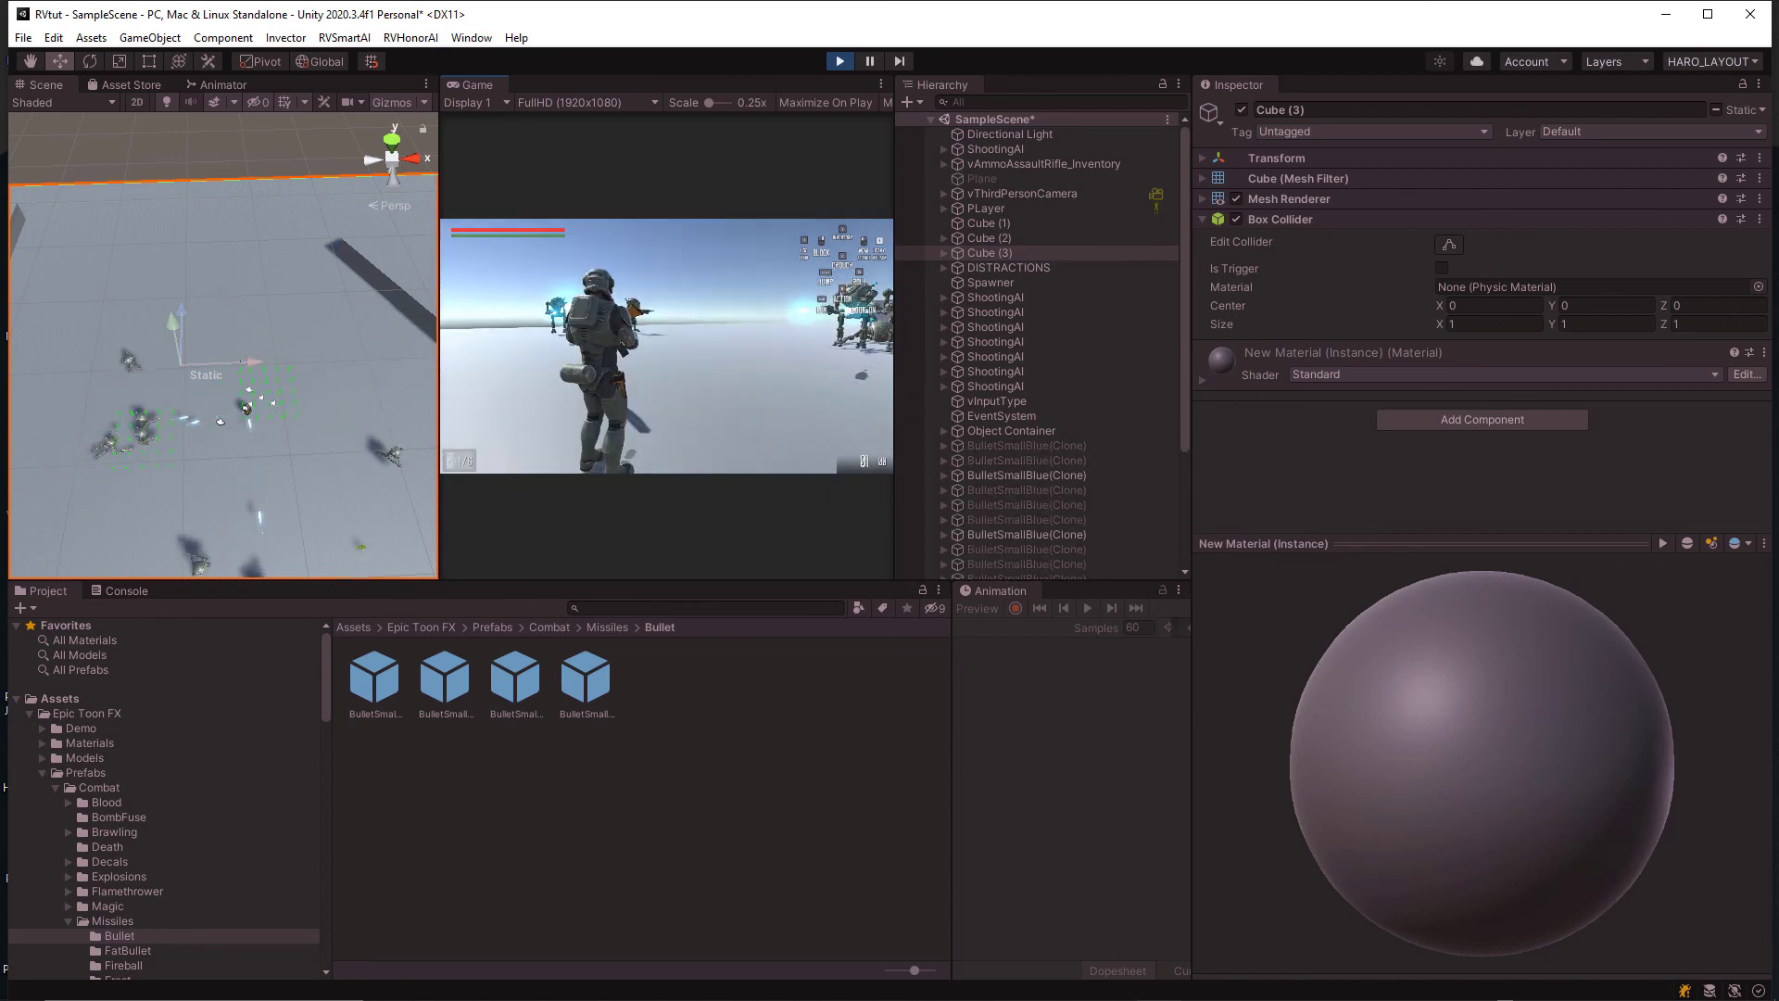
key(w)
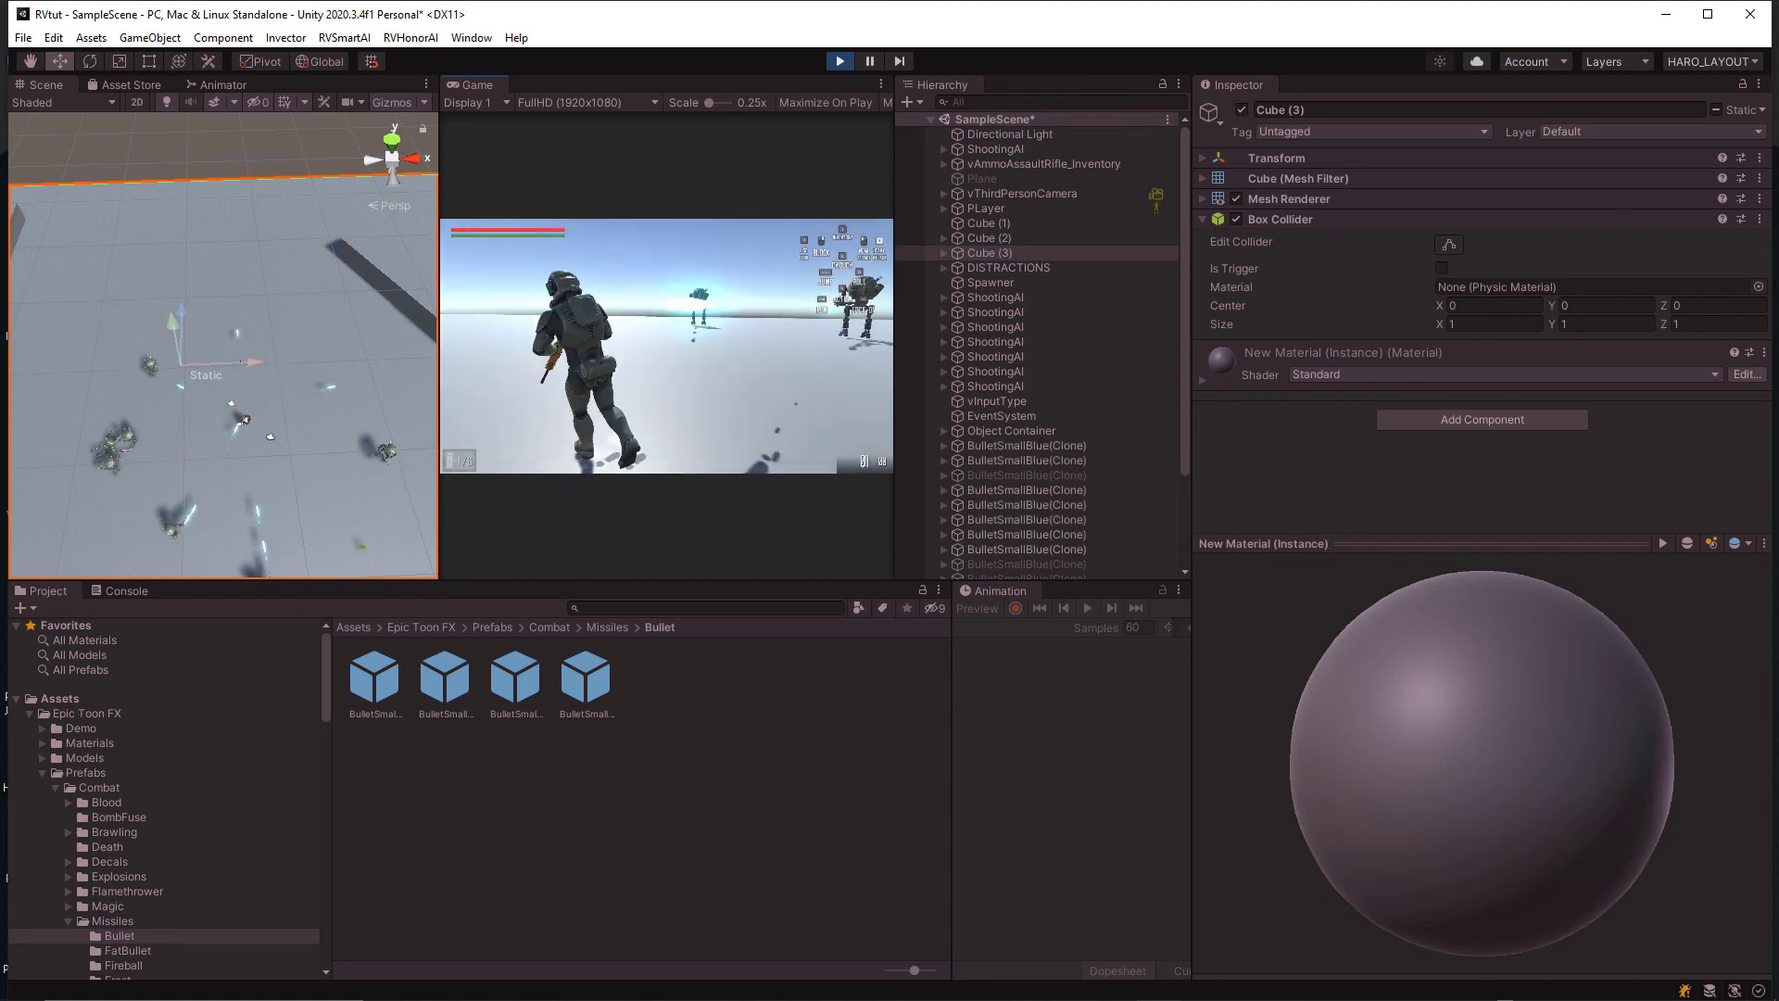
key(a)
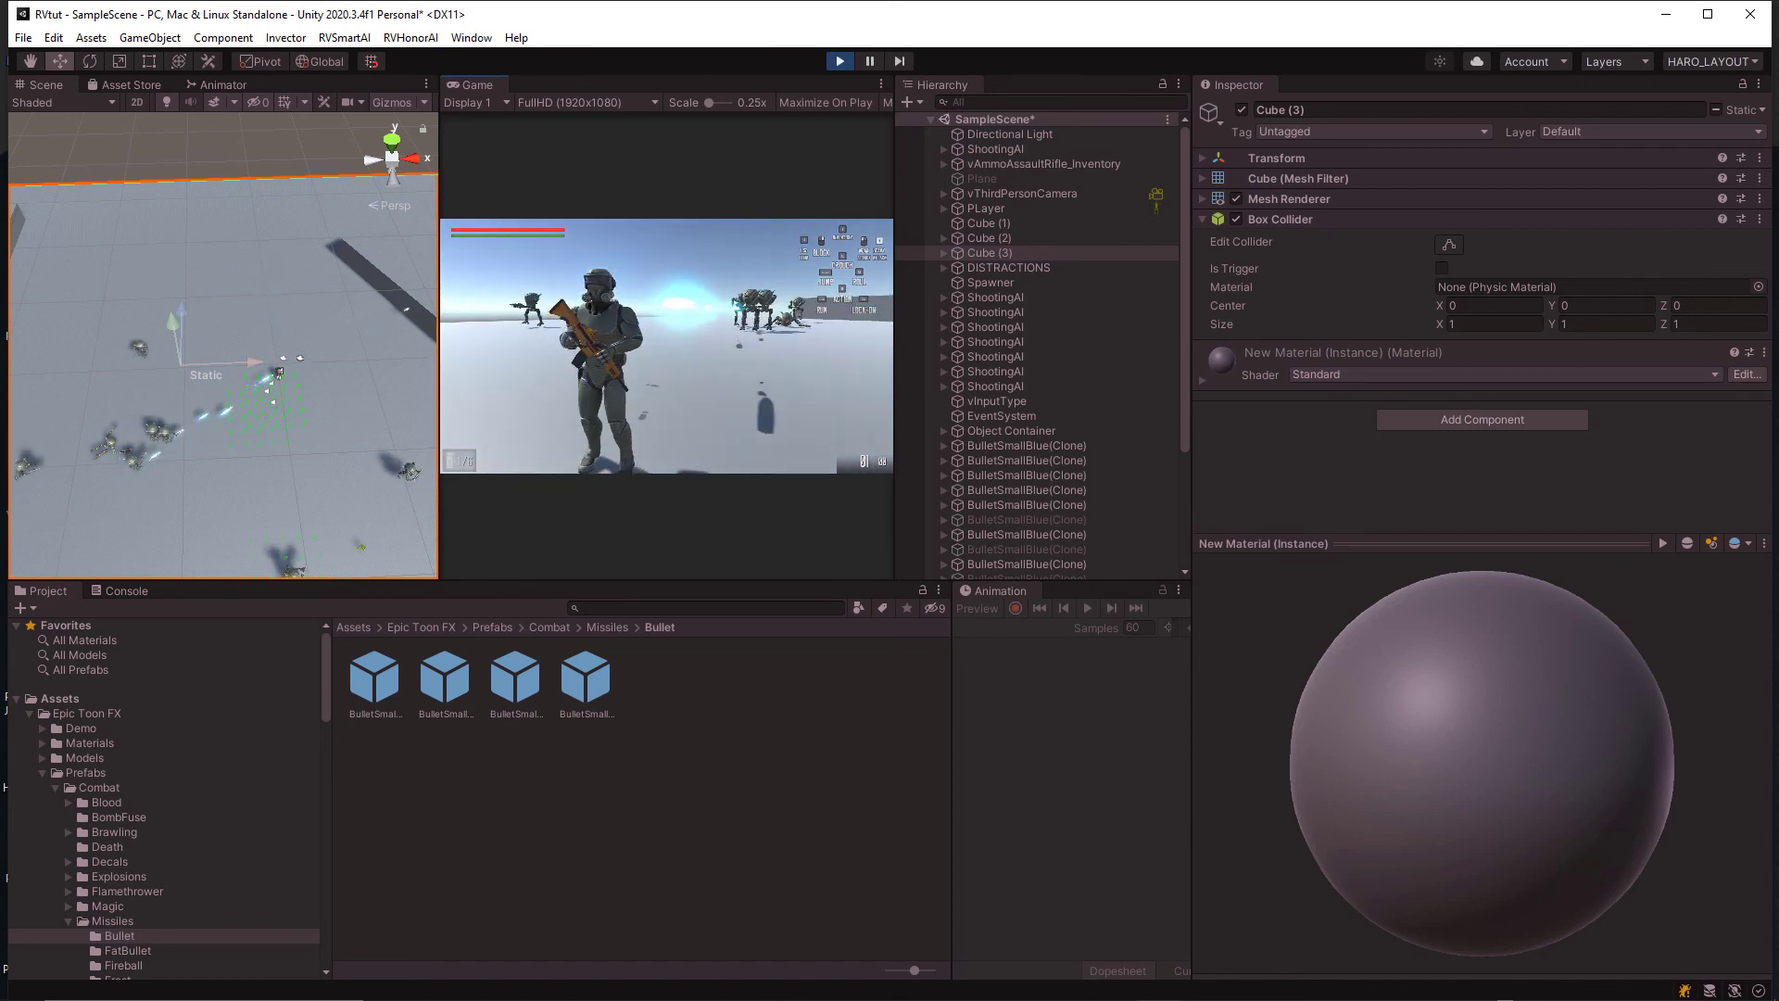
key(Escape)
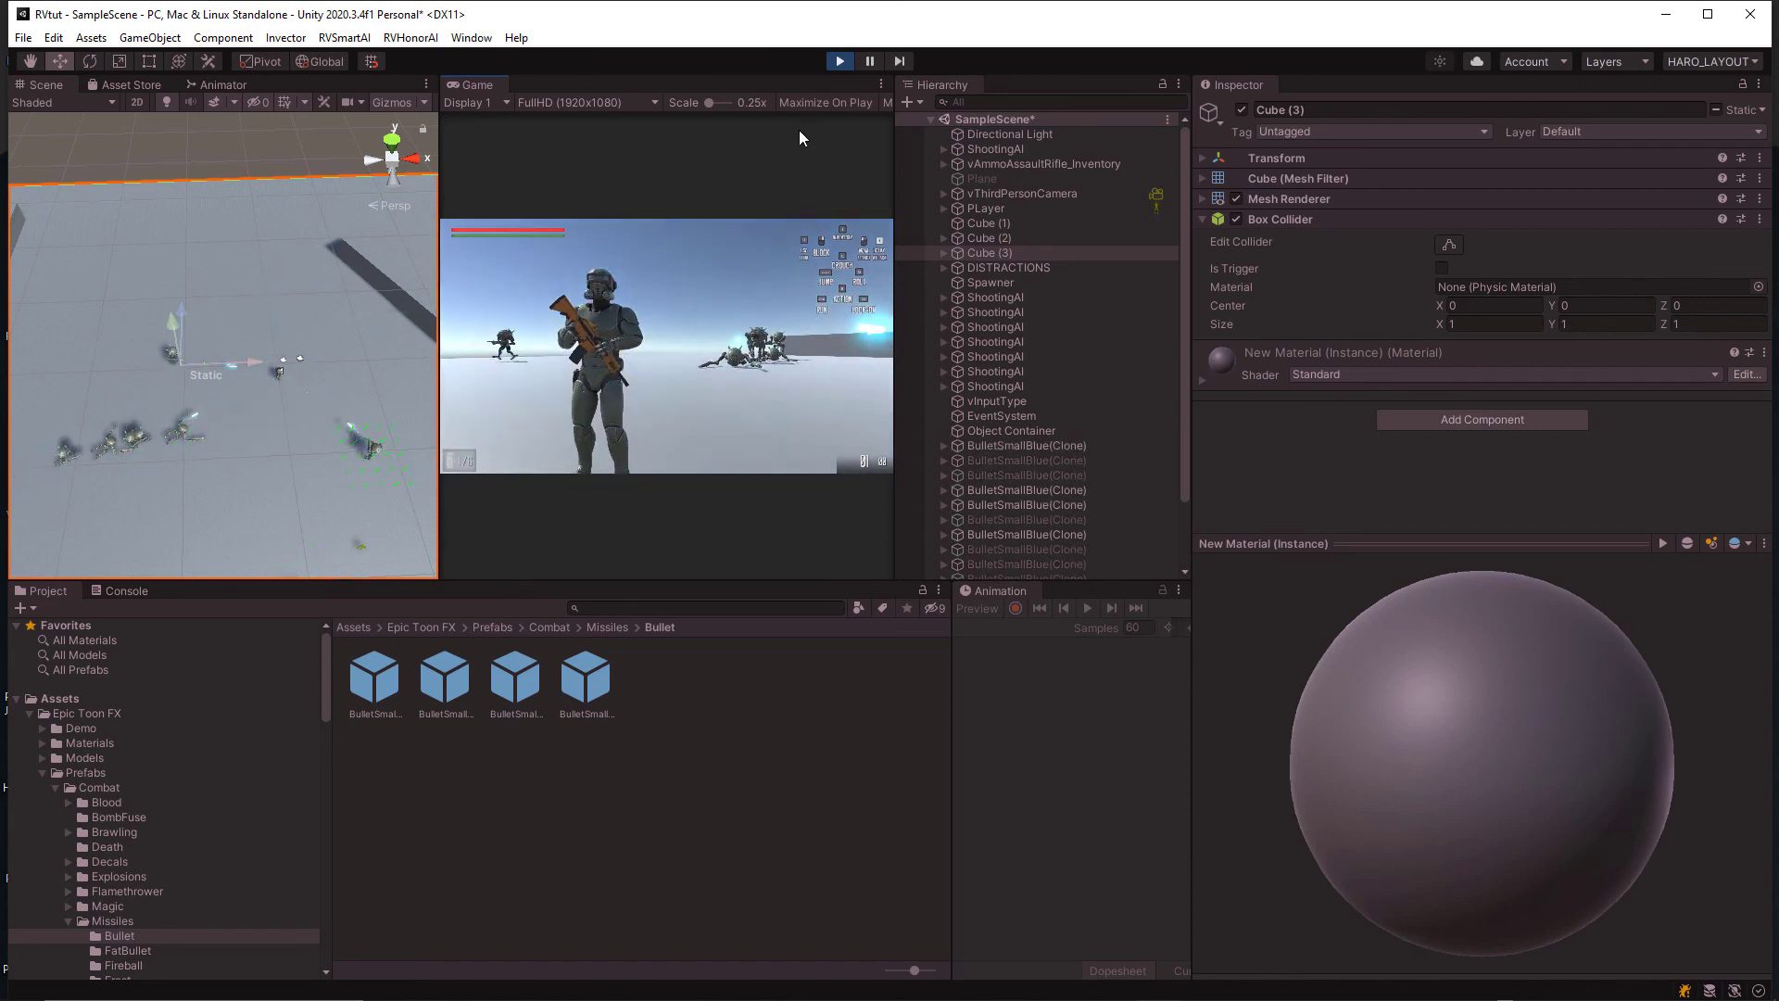
click(839, 63)
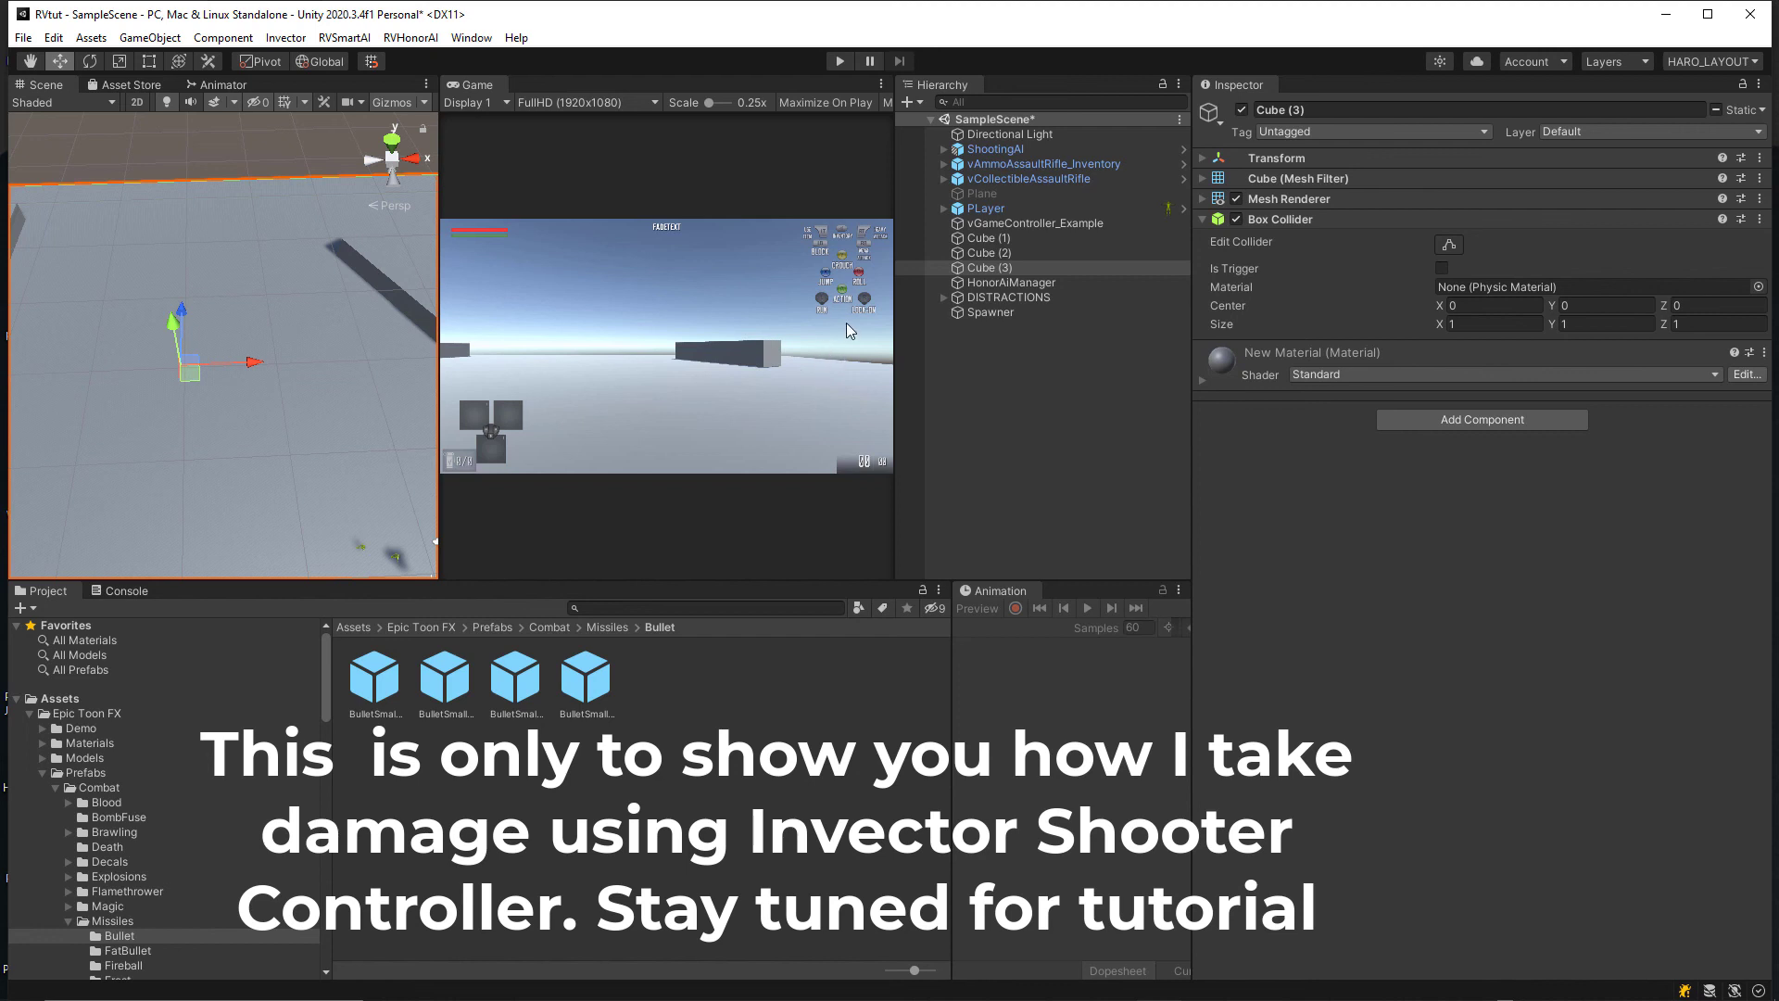
Step: Locate the projectile prefab assigned to the ShootingAI droid's WEAPON and select that BulletSmallBlue asset in the project
click(1002, 150)
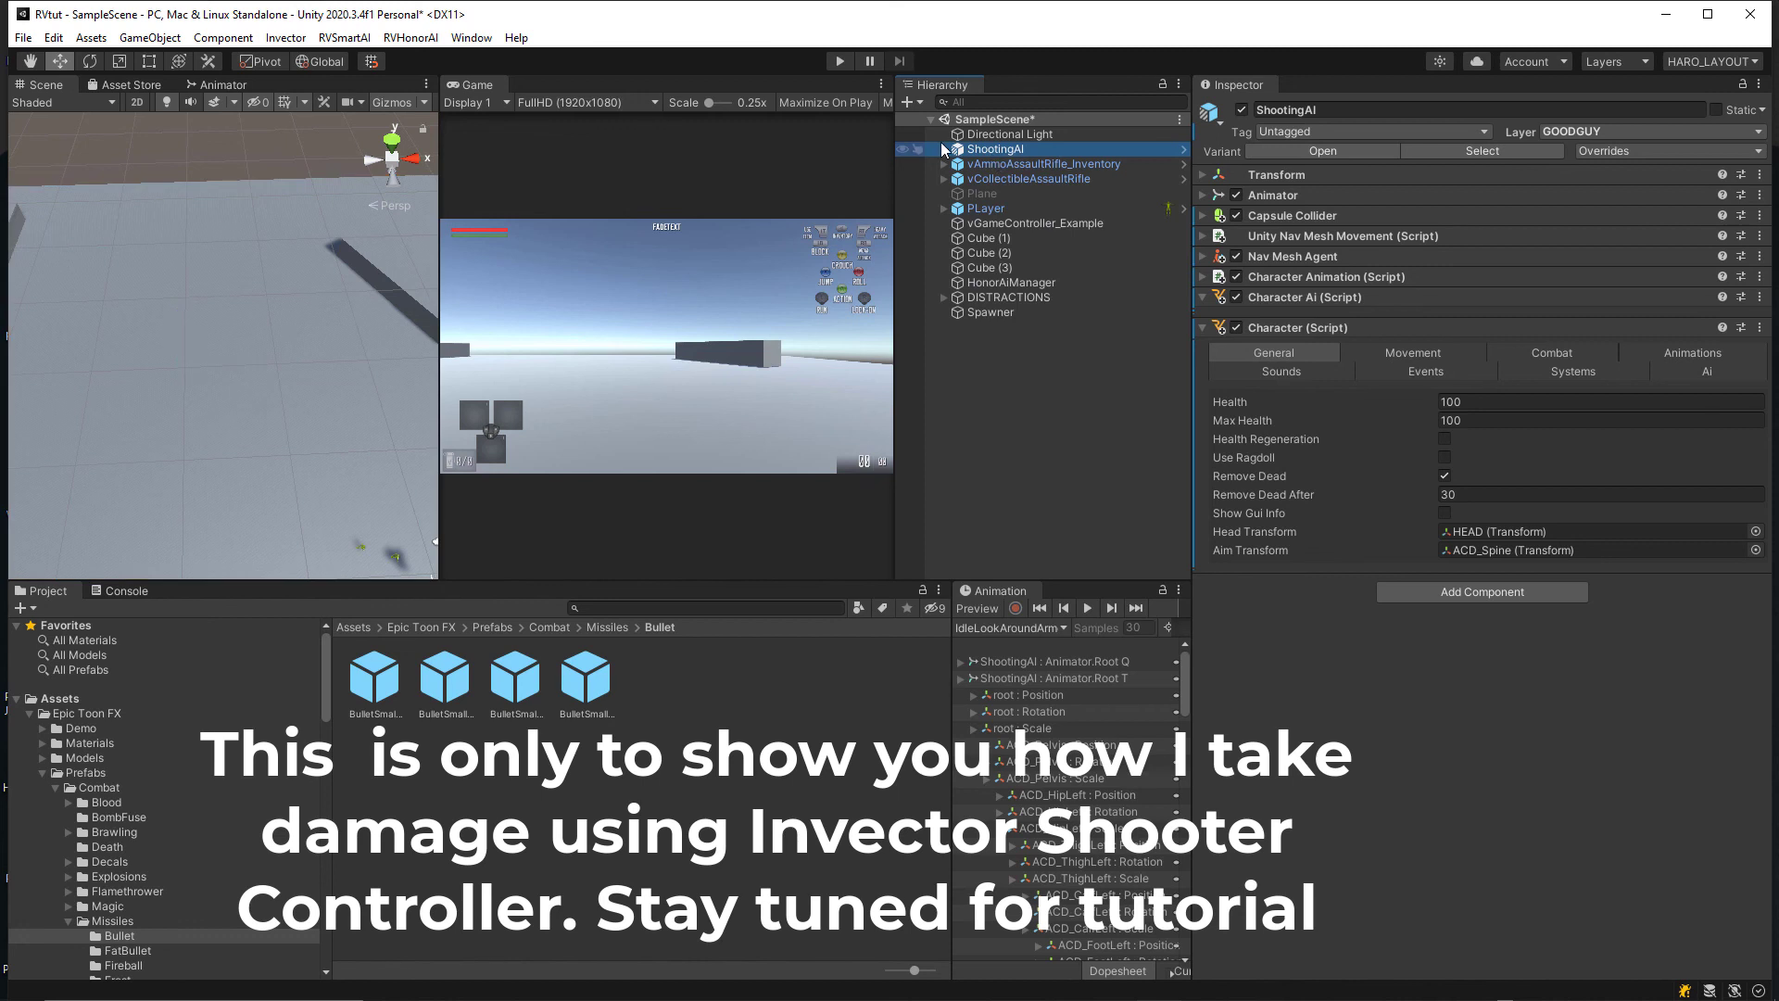
click(944, 150)
click(1118, 390)
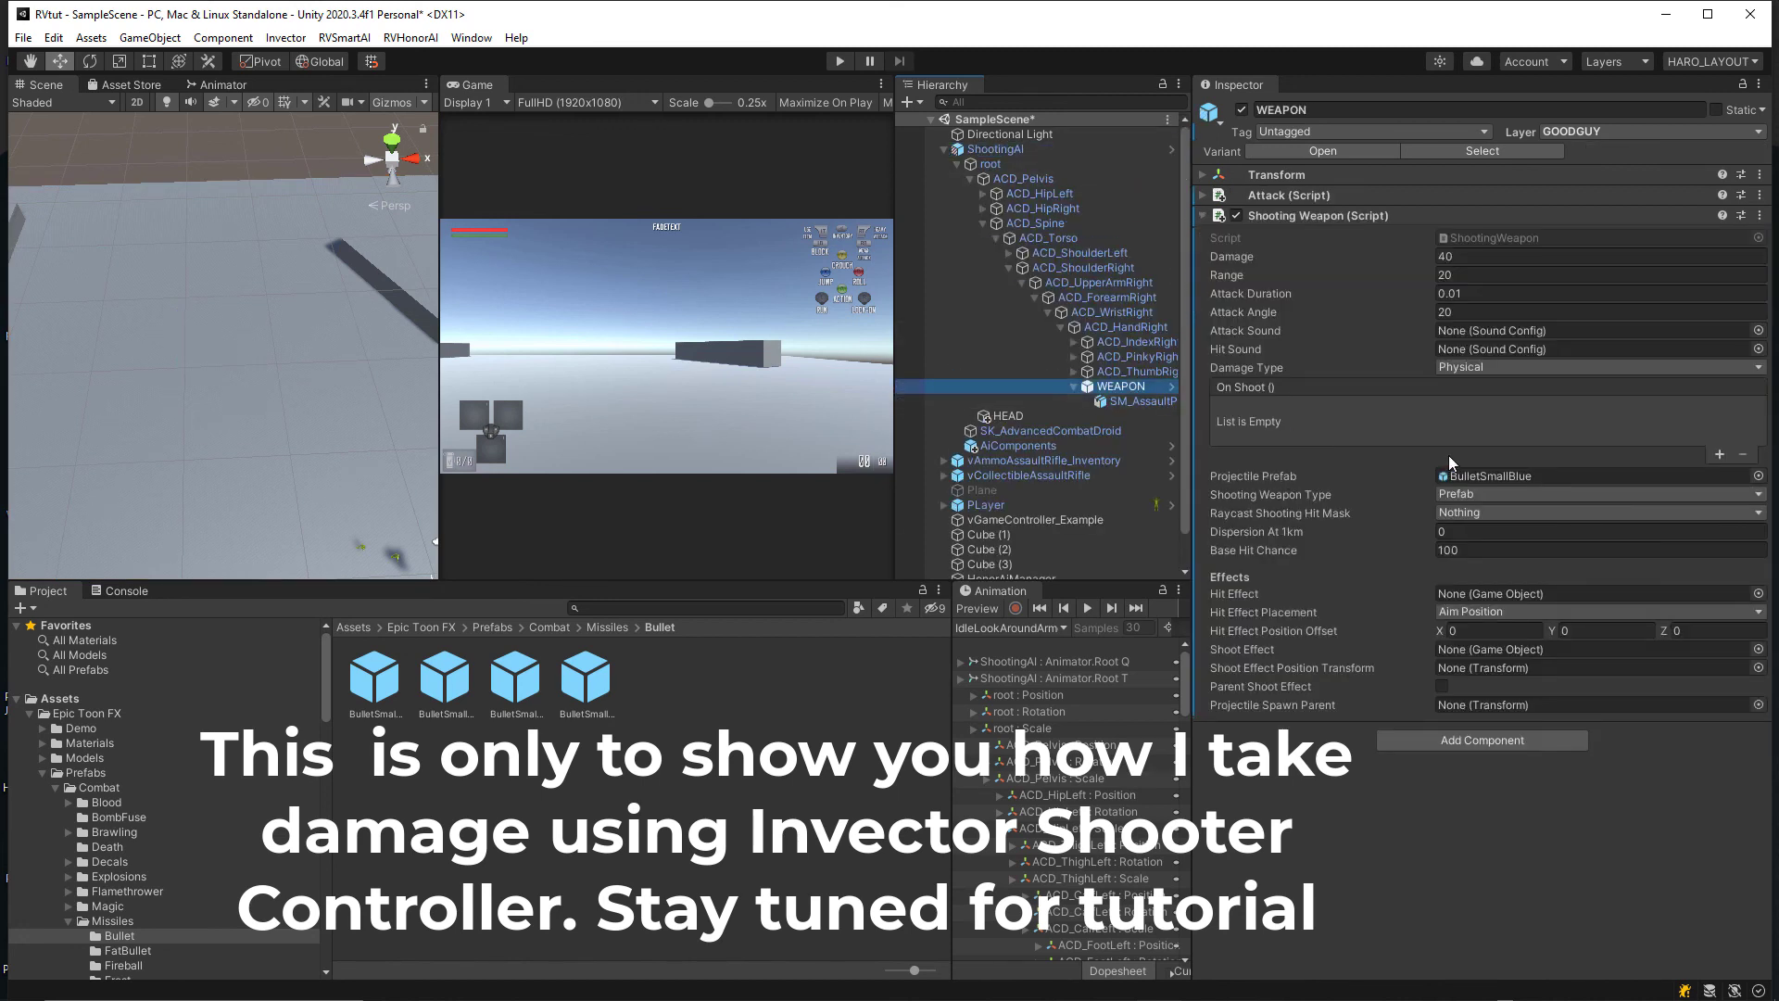
click(1494, 478)
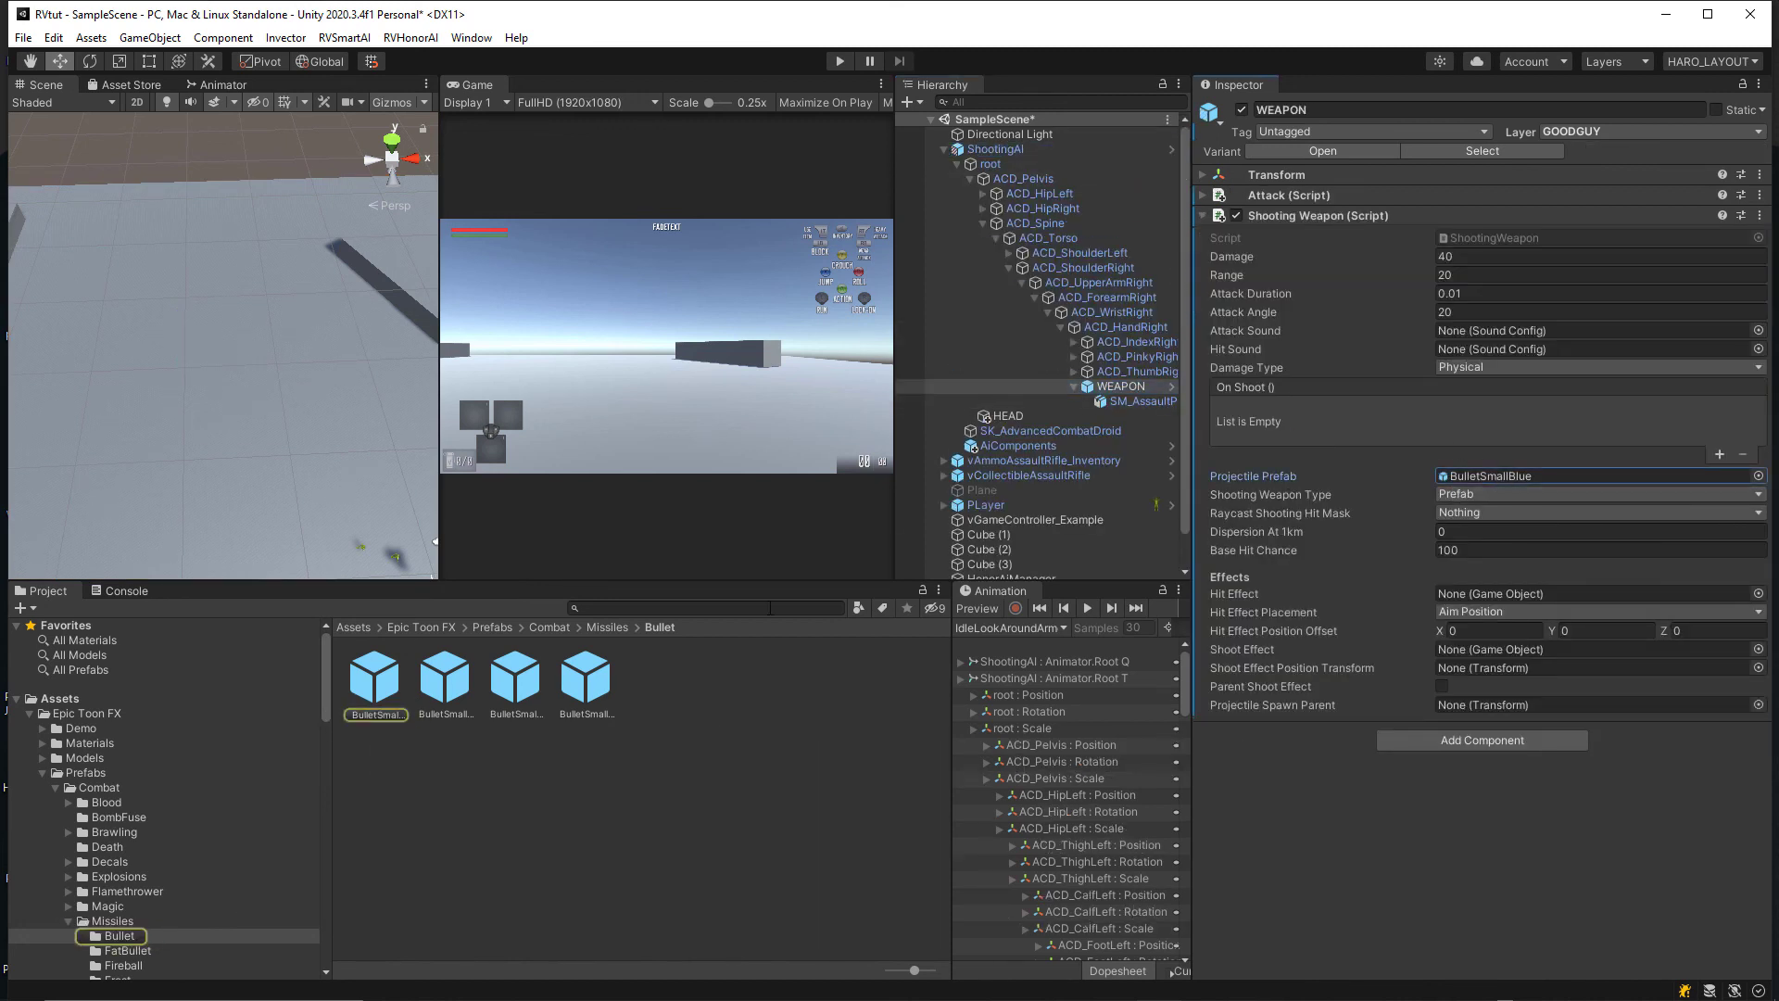
click(378, 685)
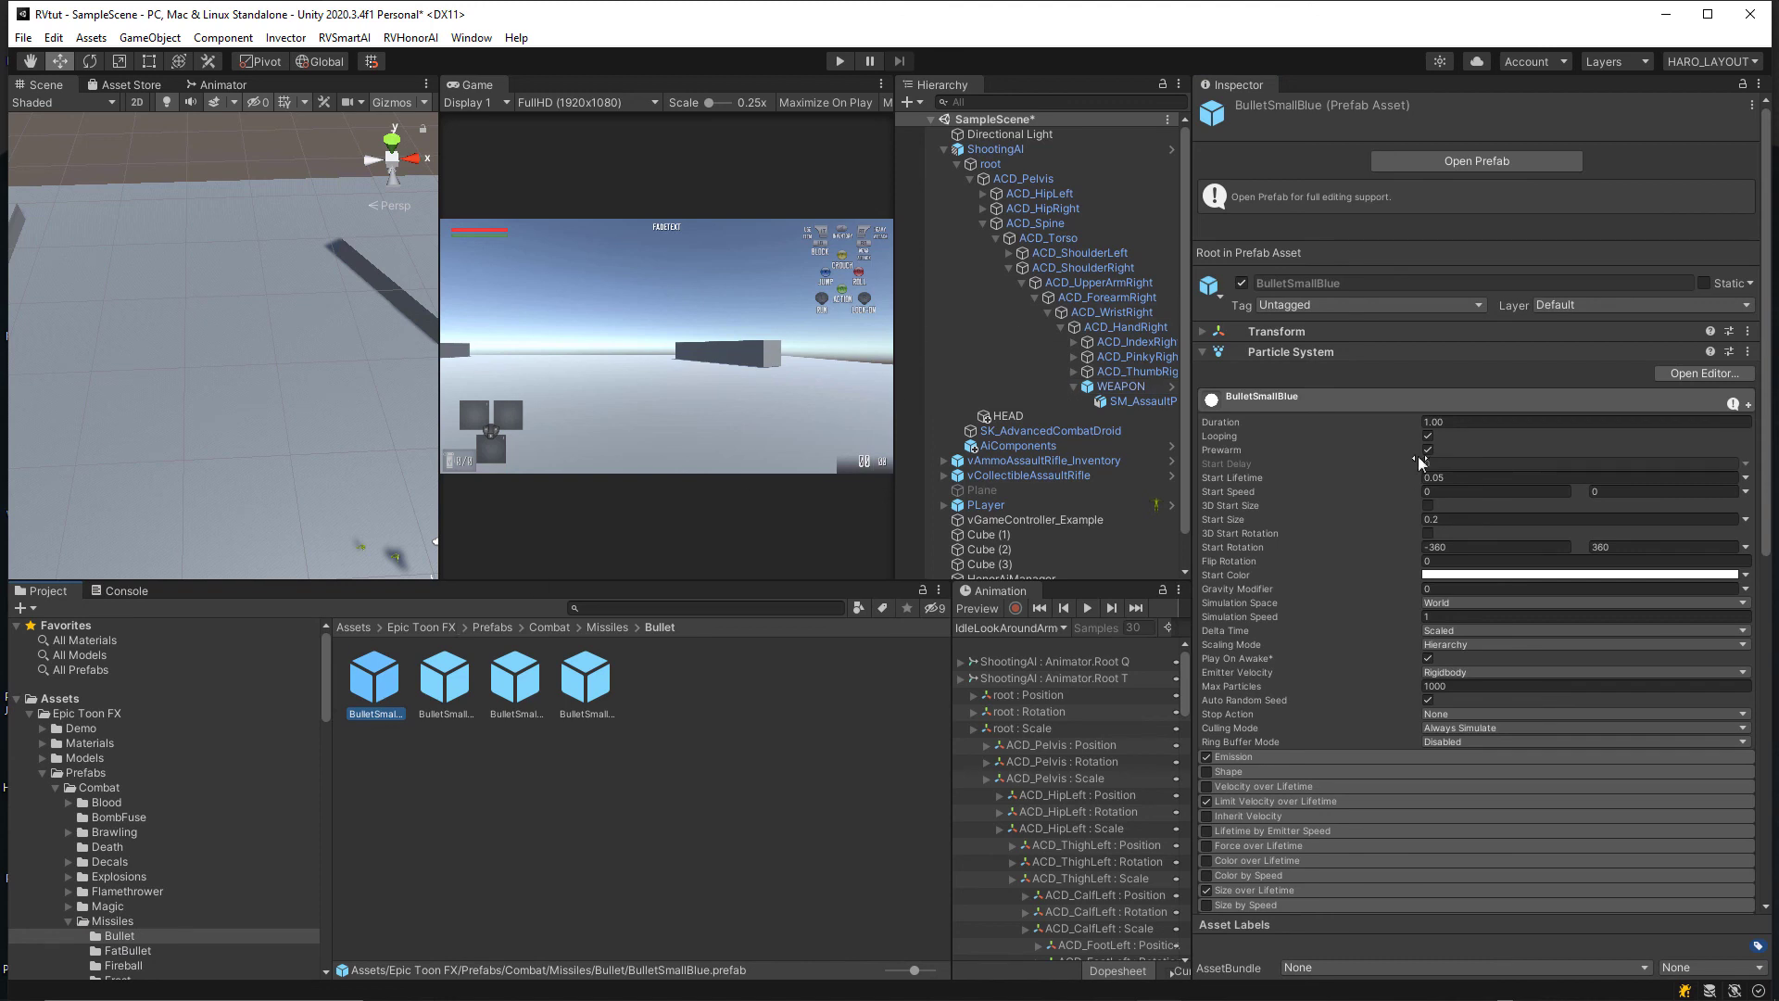
Step: Add a V Object Damage component to the BulletSmallBlue prefab and expand its properties
scroll(1390, 416, down, 10)
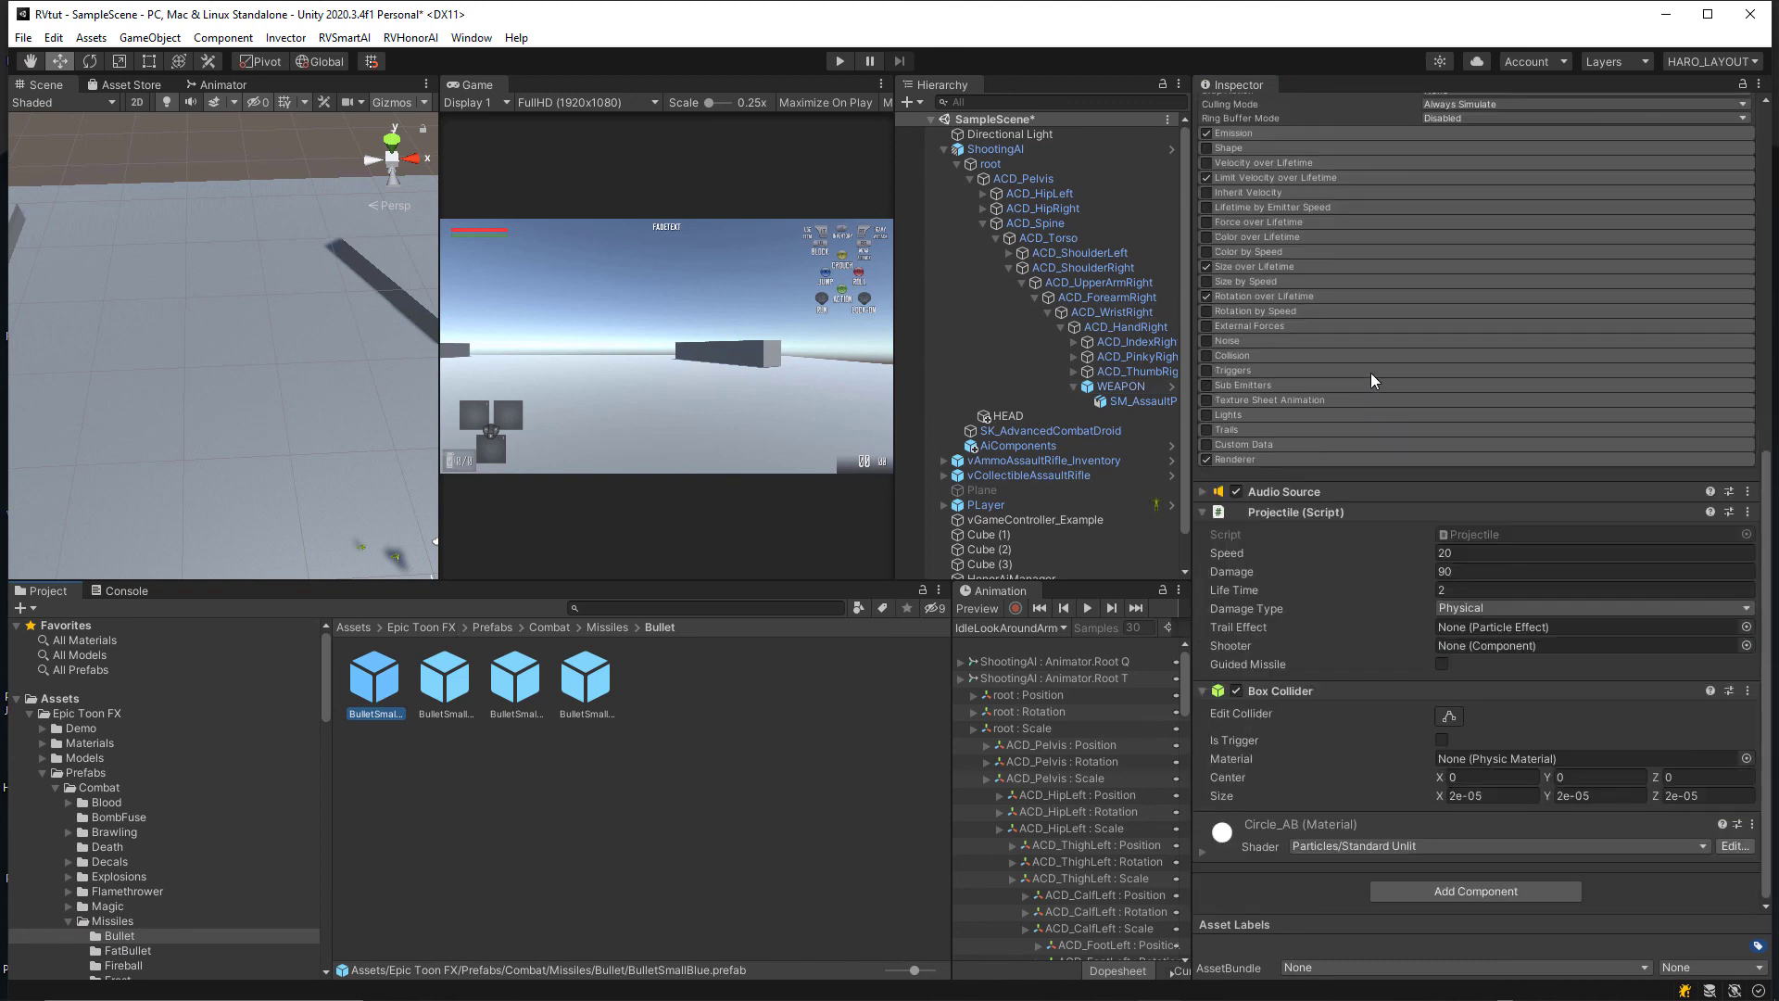
click(1453, 885)
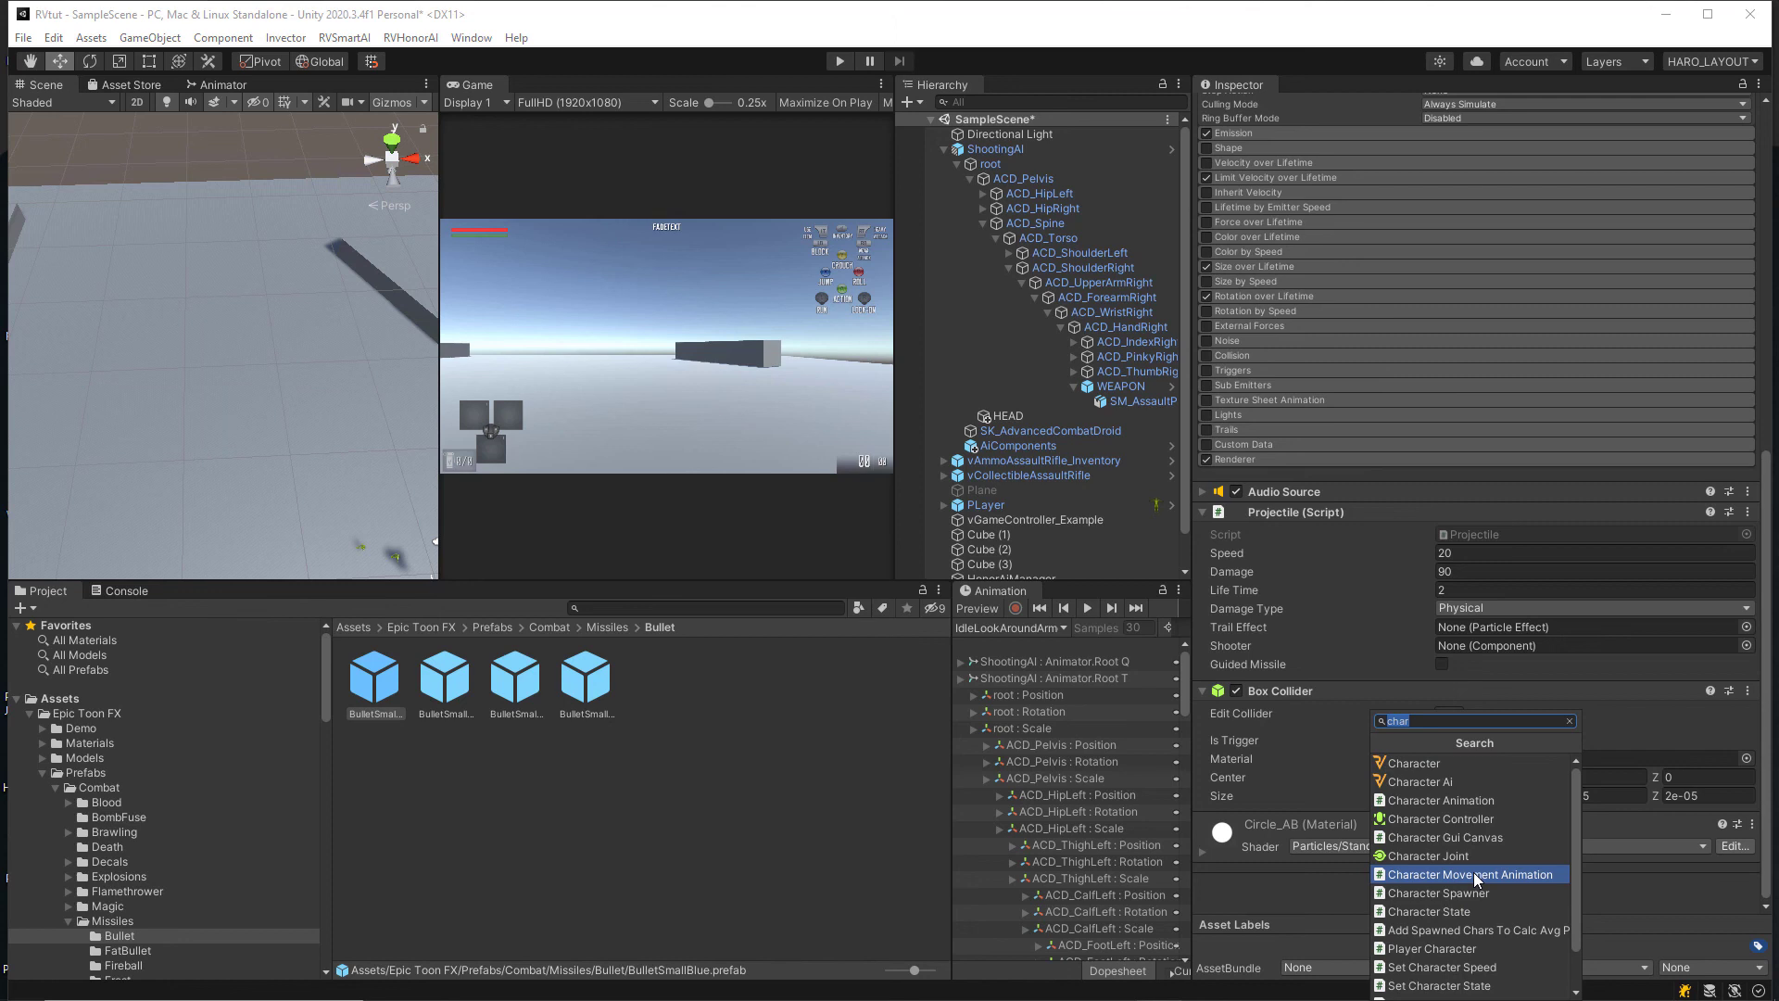
text(vobjec)
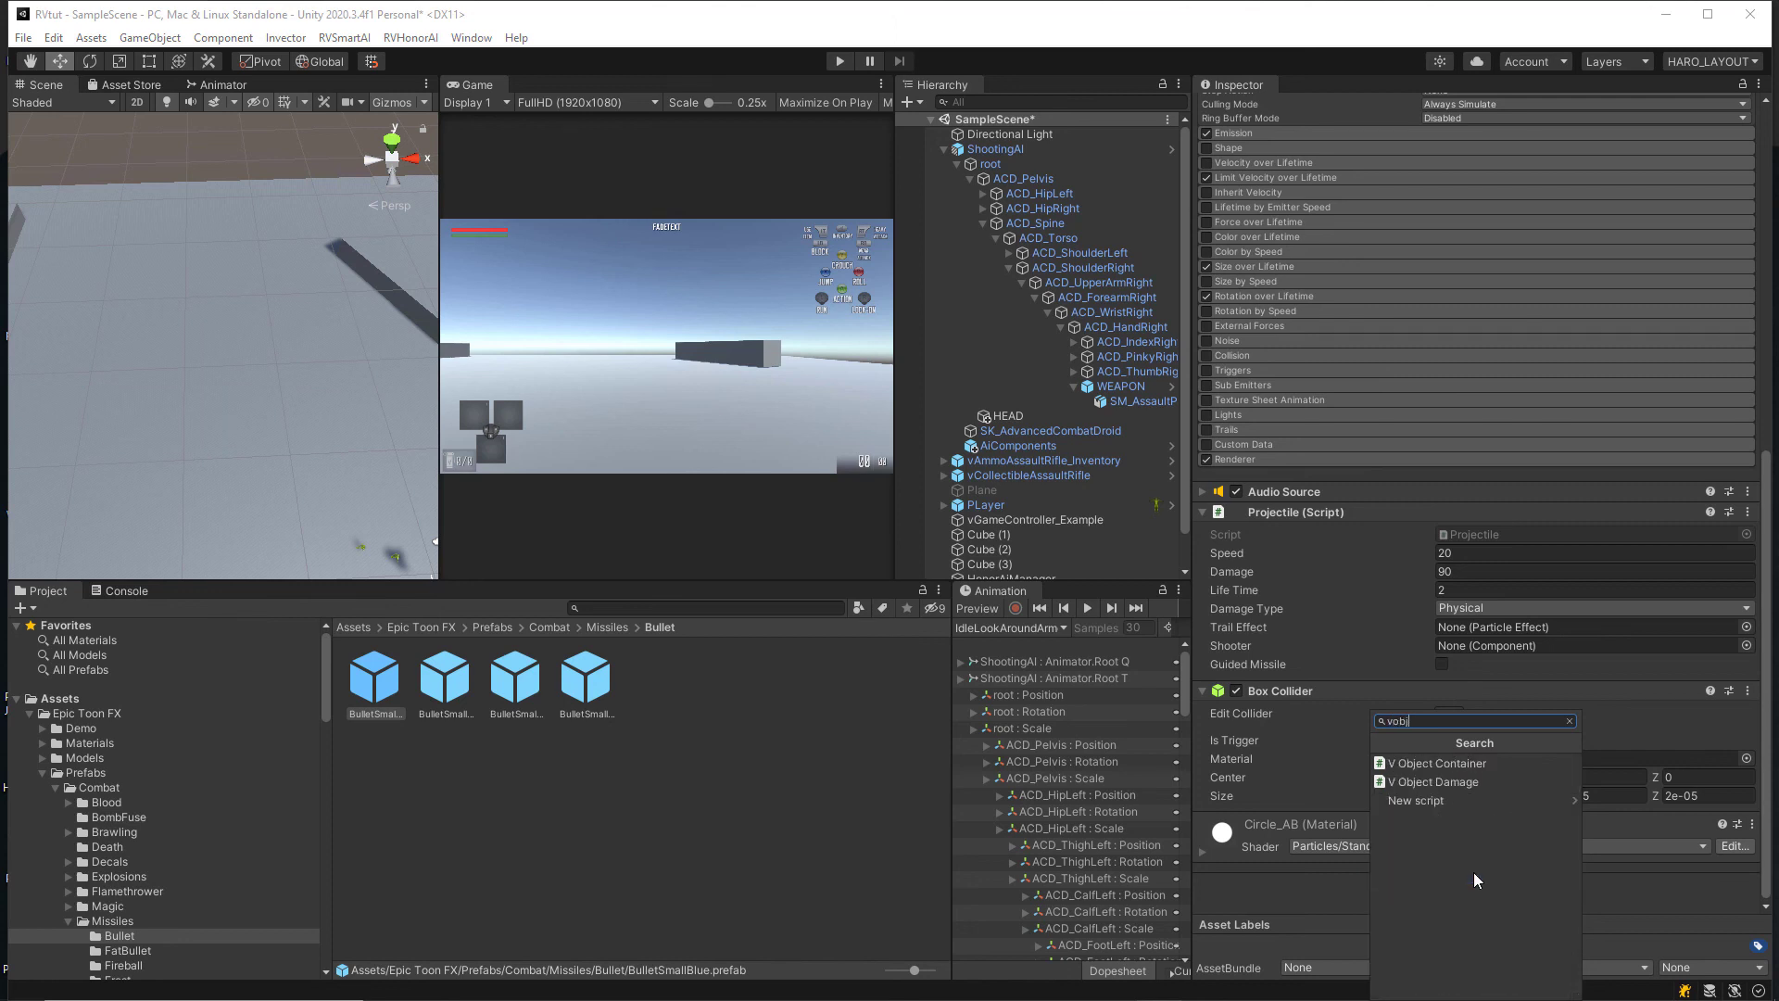
click(1474, 782)
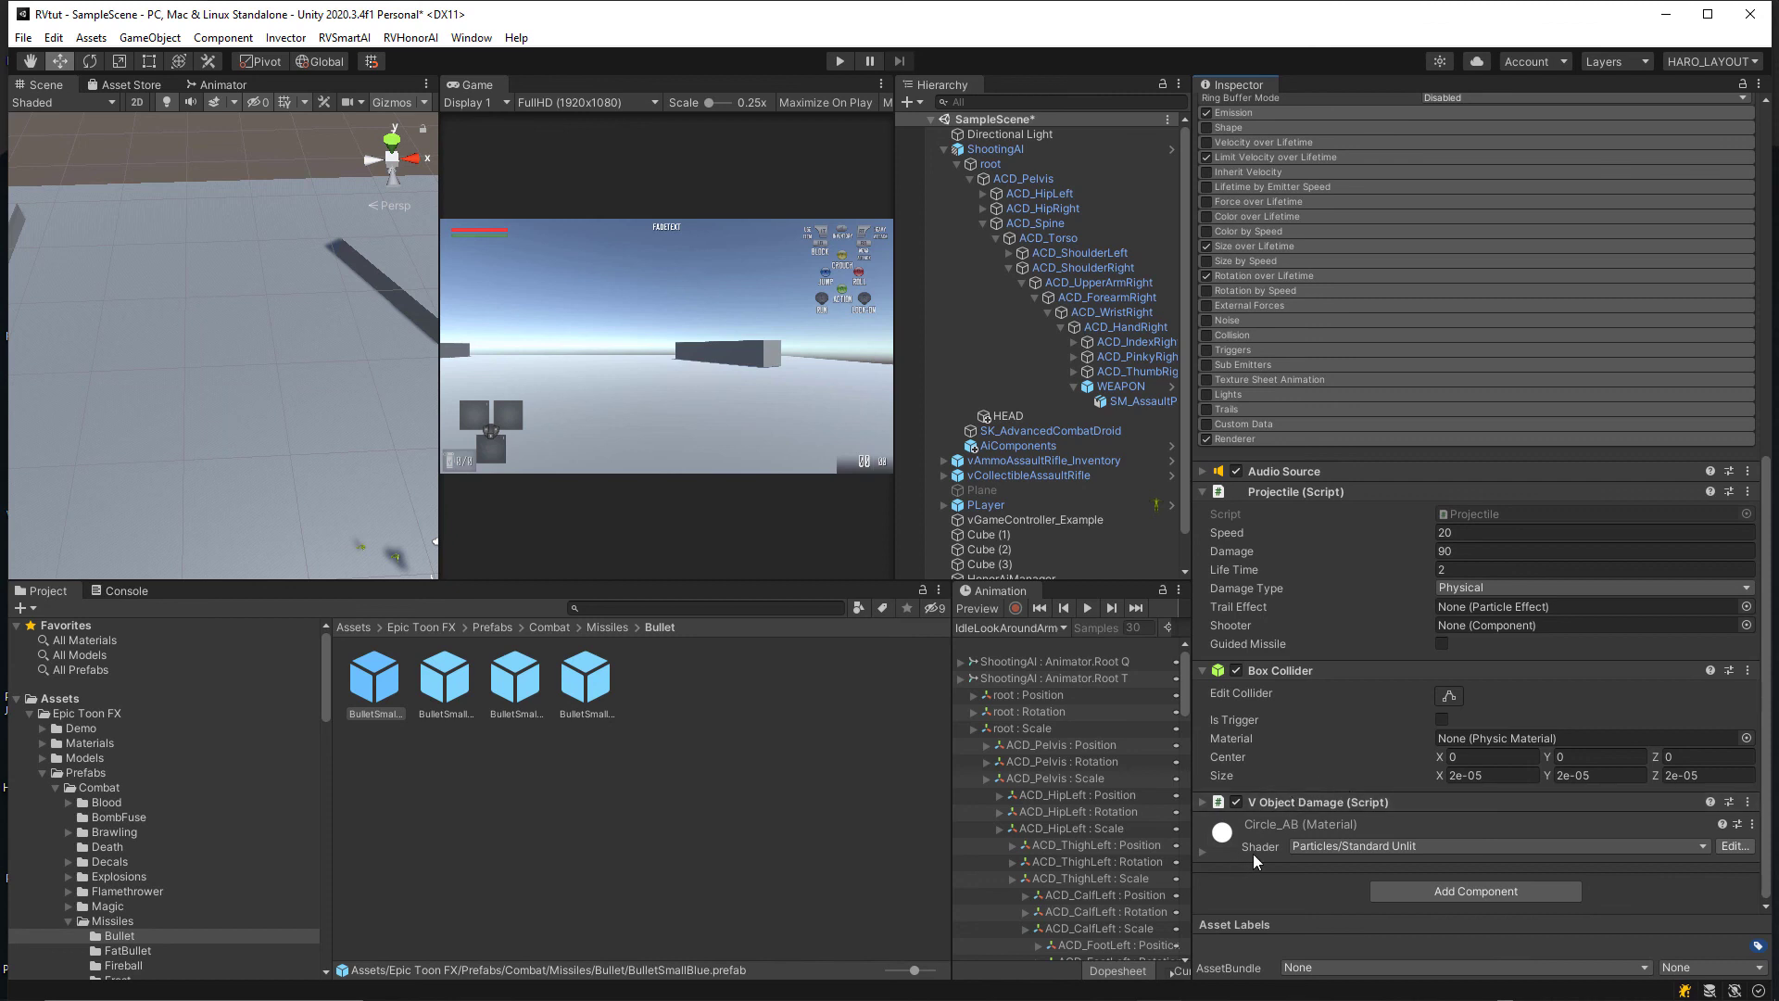
click(1203, 802)
click(1435, 791)
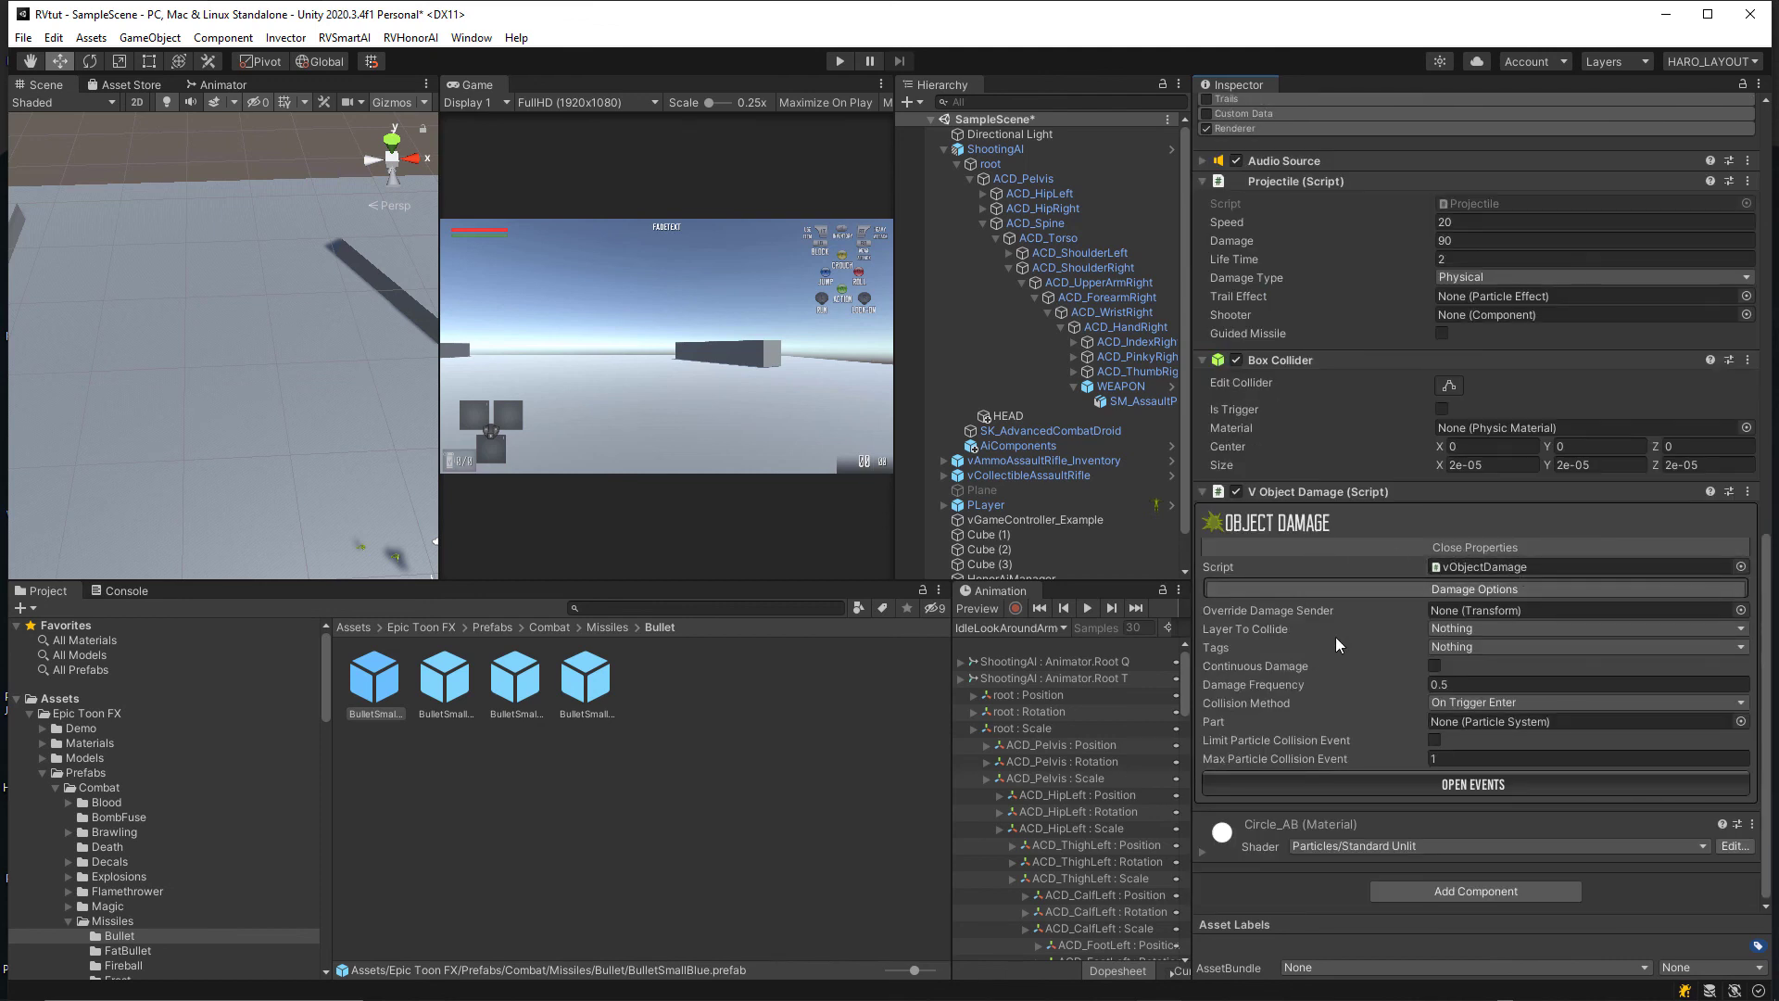
Step: Set the bullet's Object Damage to collide with layer BADGUY and tag Player, using On Collider Enter as Collision Method
click(1507, 630)
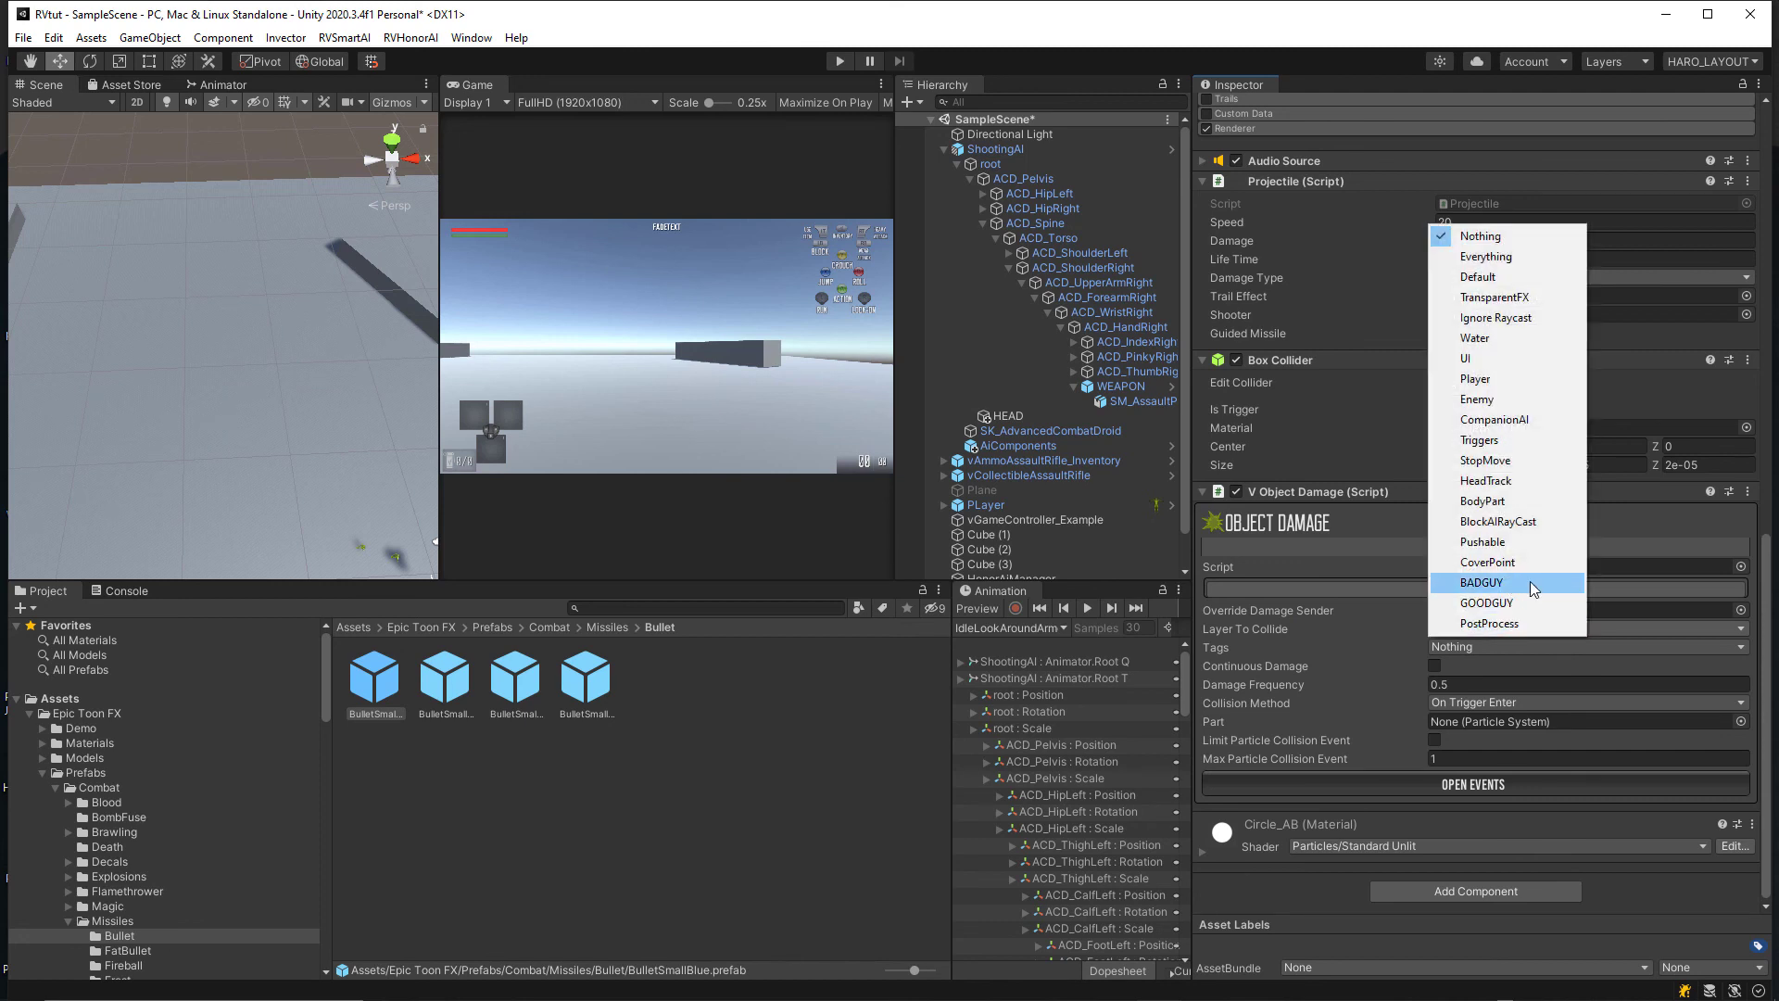
click(1531, 580)
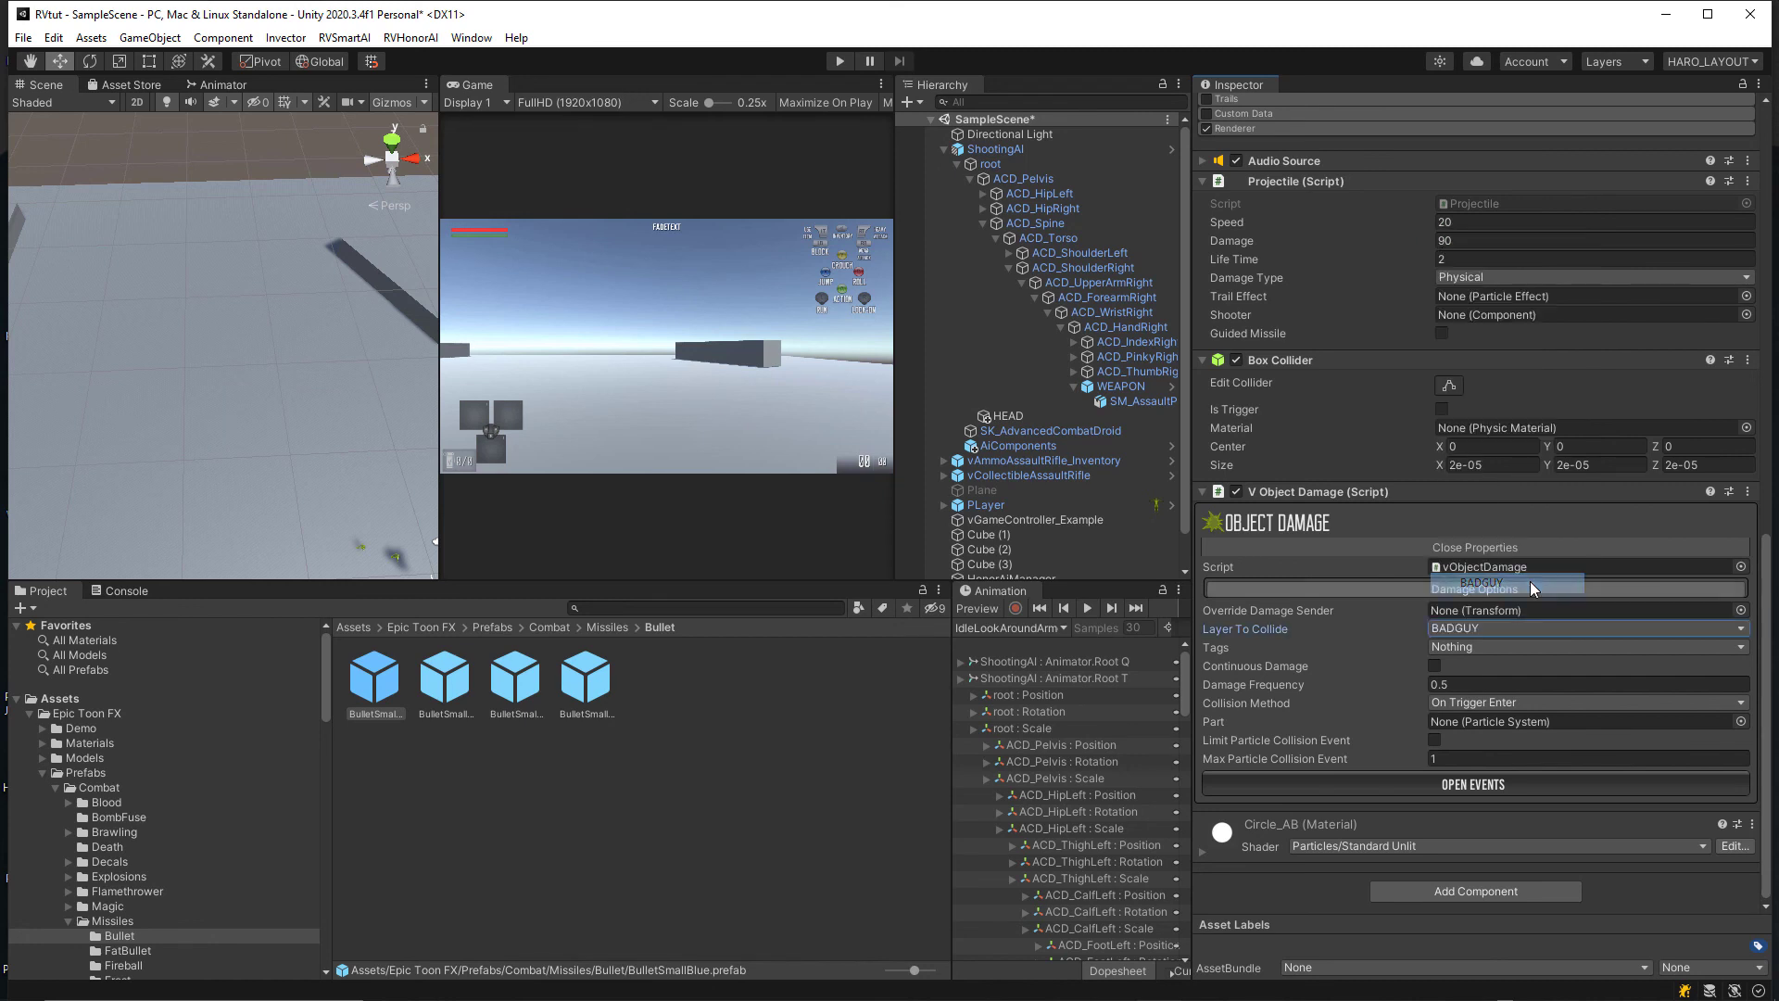
click(1498, 647)
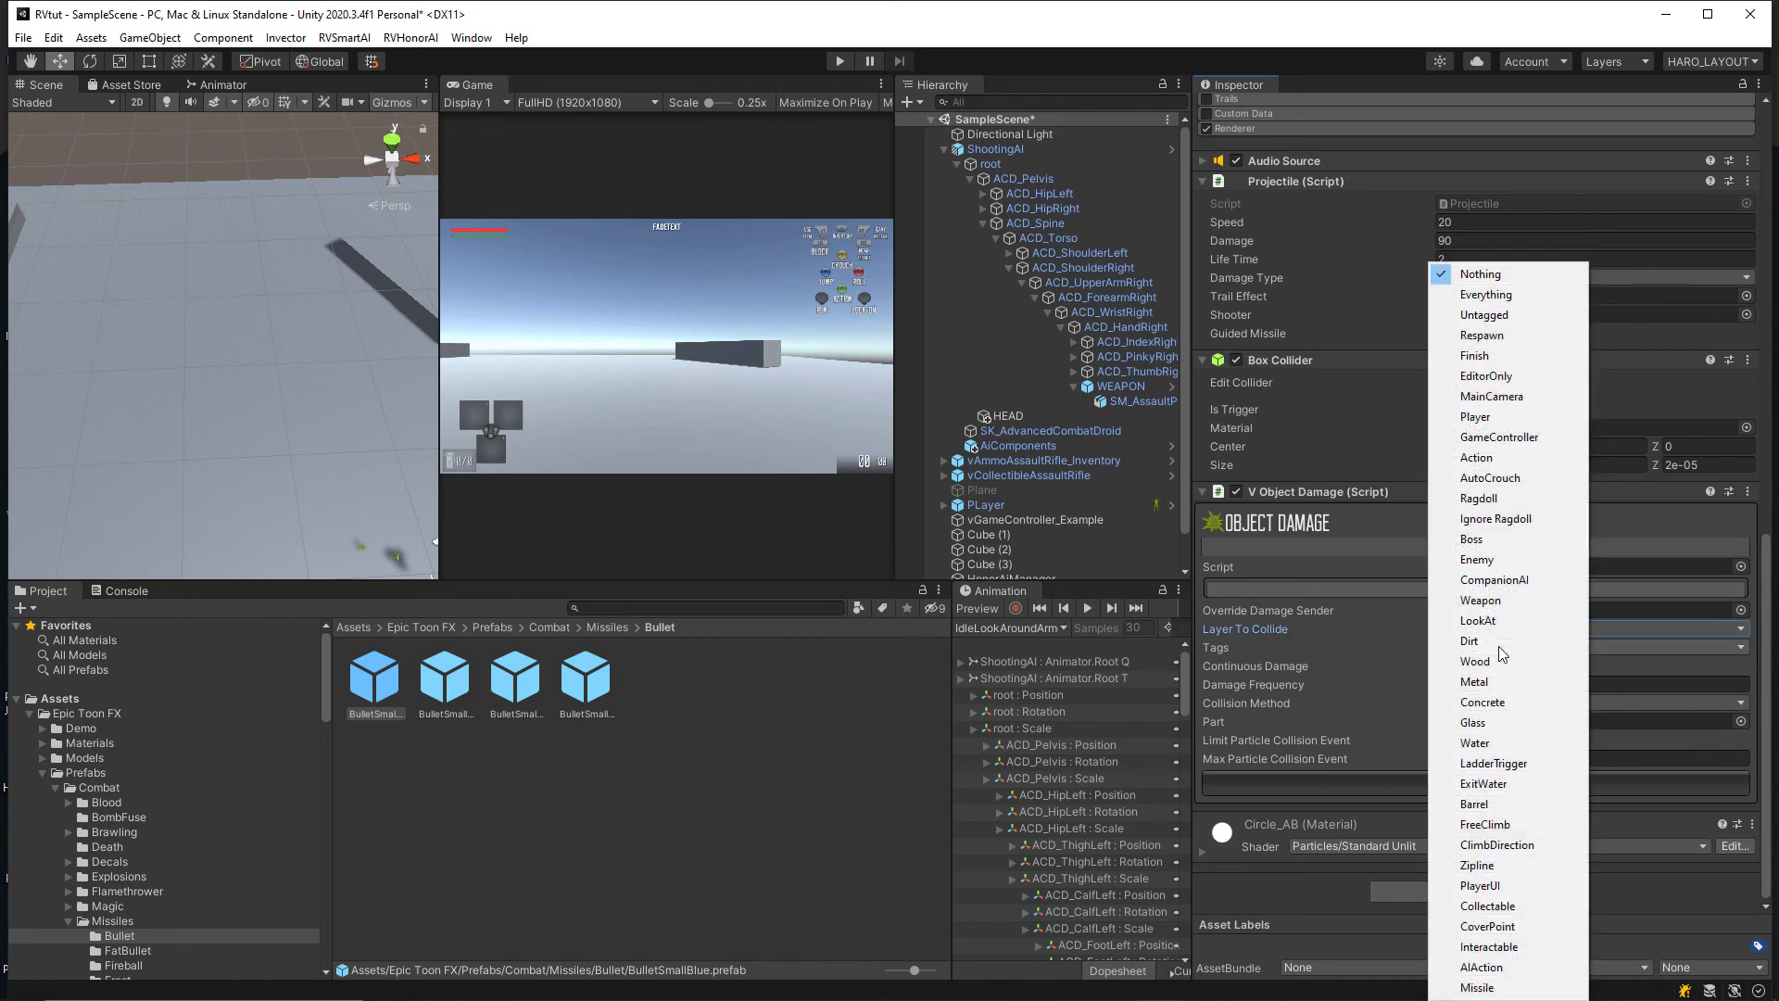
click(1489, 418)
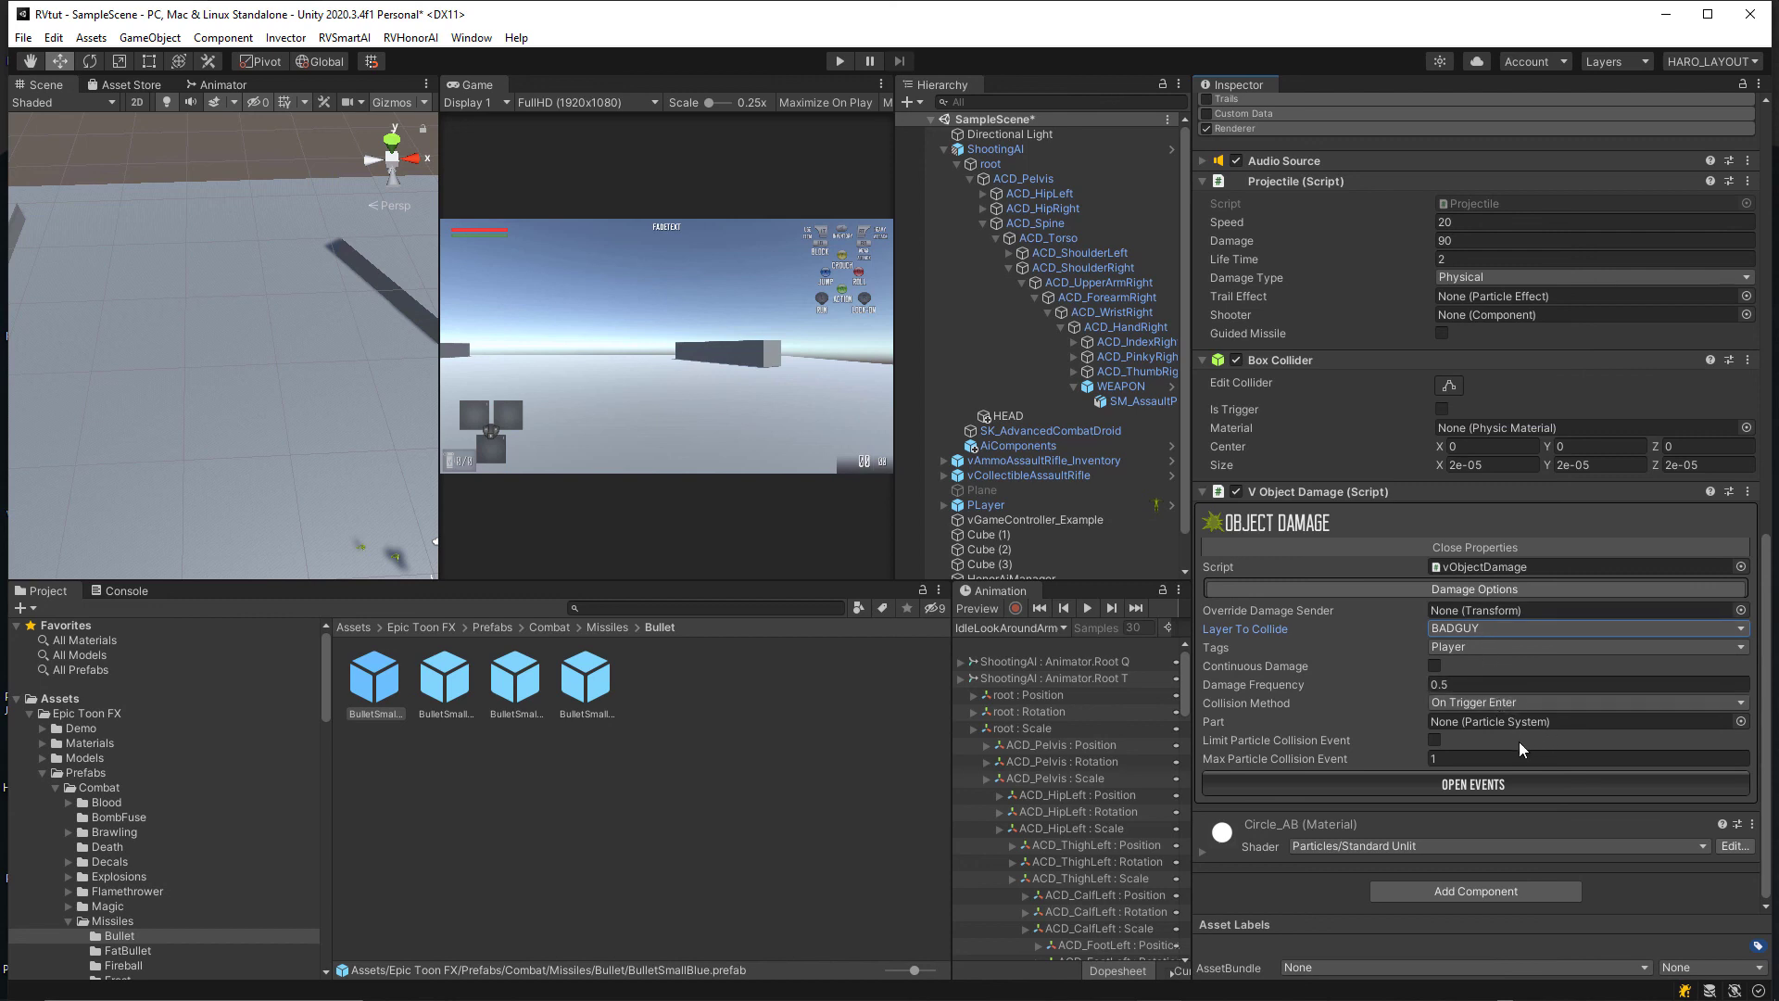
click(1492, 701)
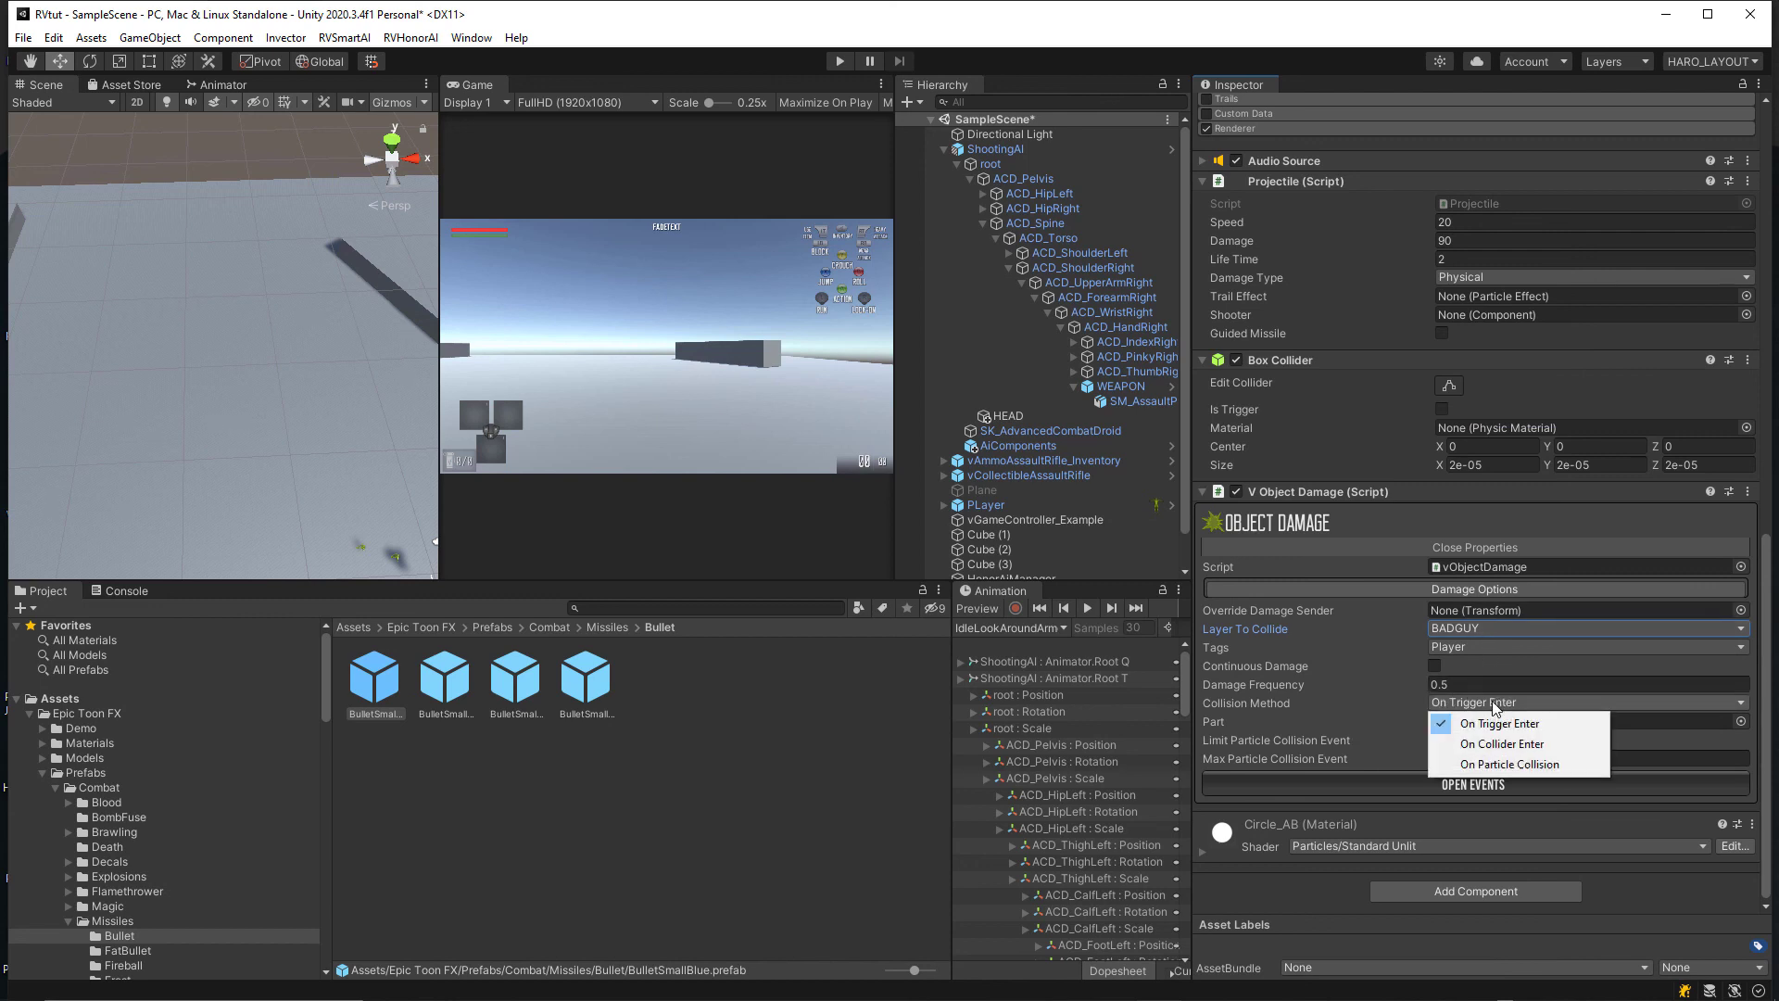
click(1493, 746)
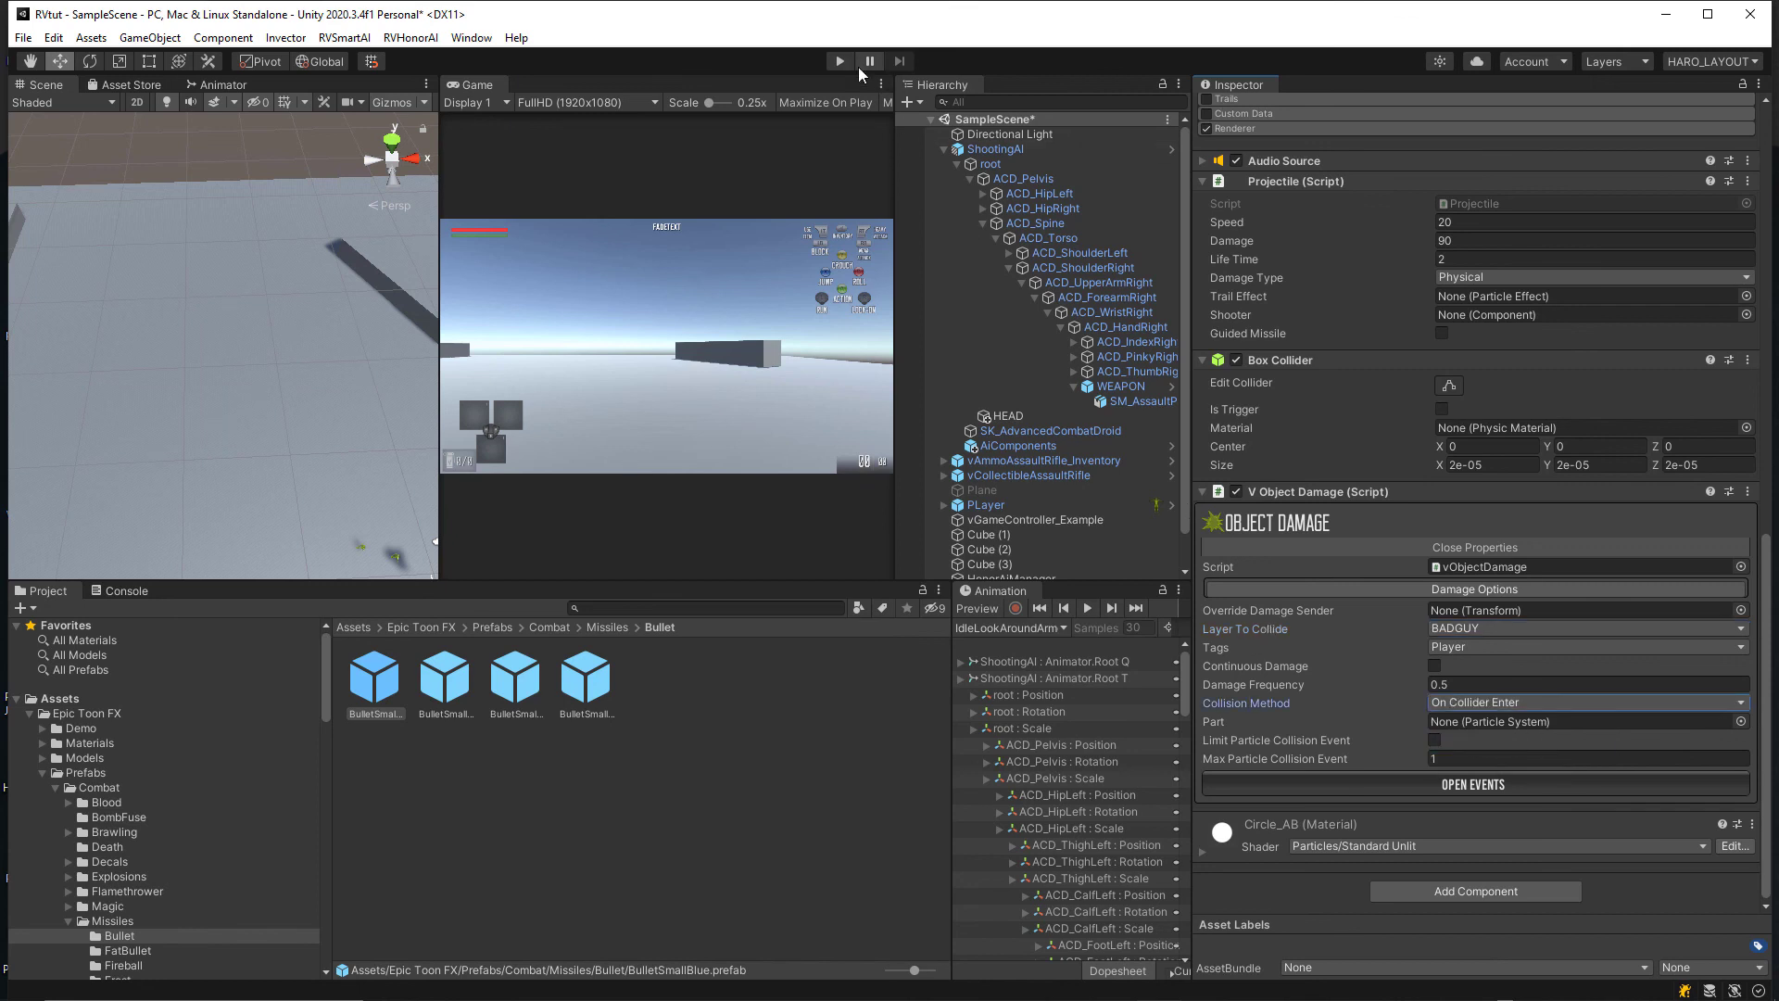
Step: Play the scene and move the player in front of the droids to test the bullets' damage on the player
click(839, 61)
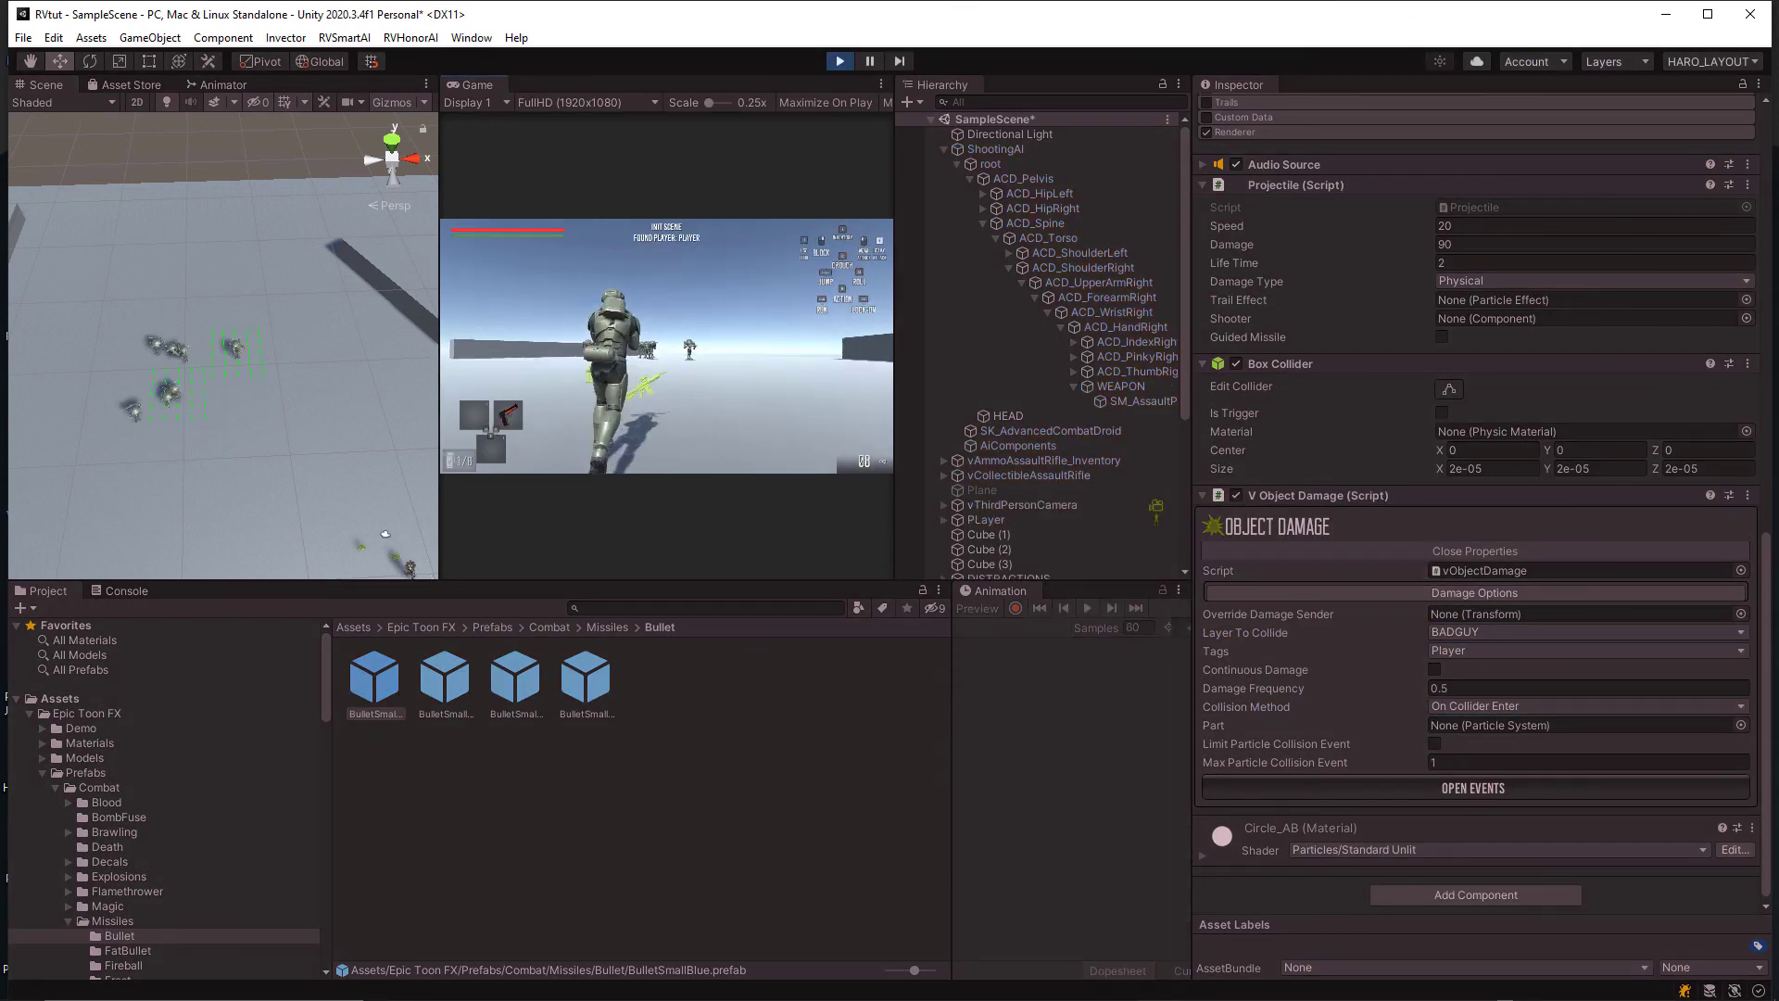
key(w)
key(e)
key(w)
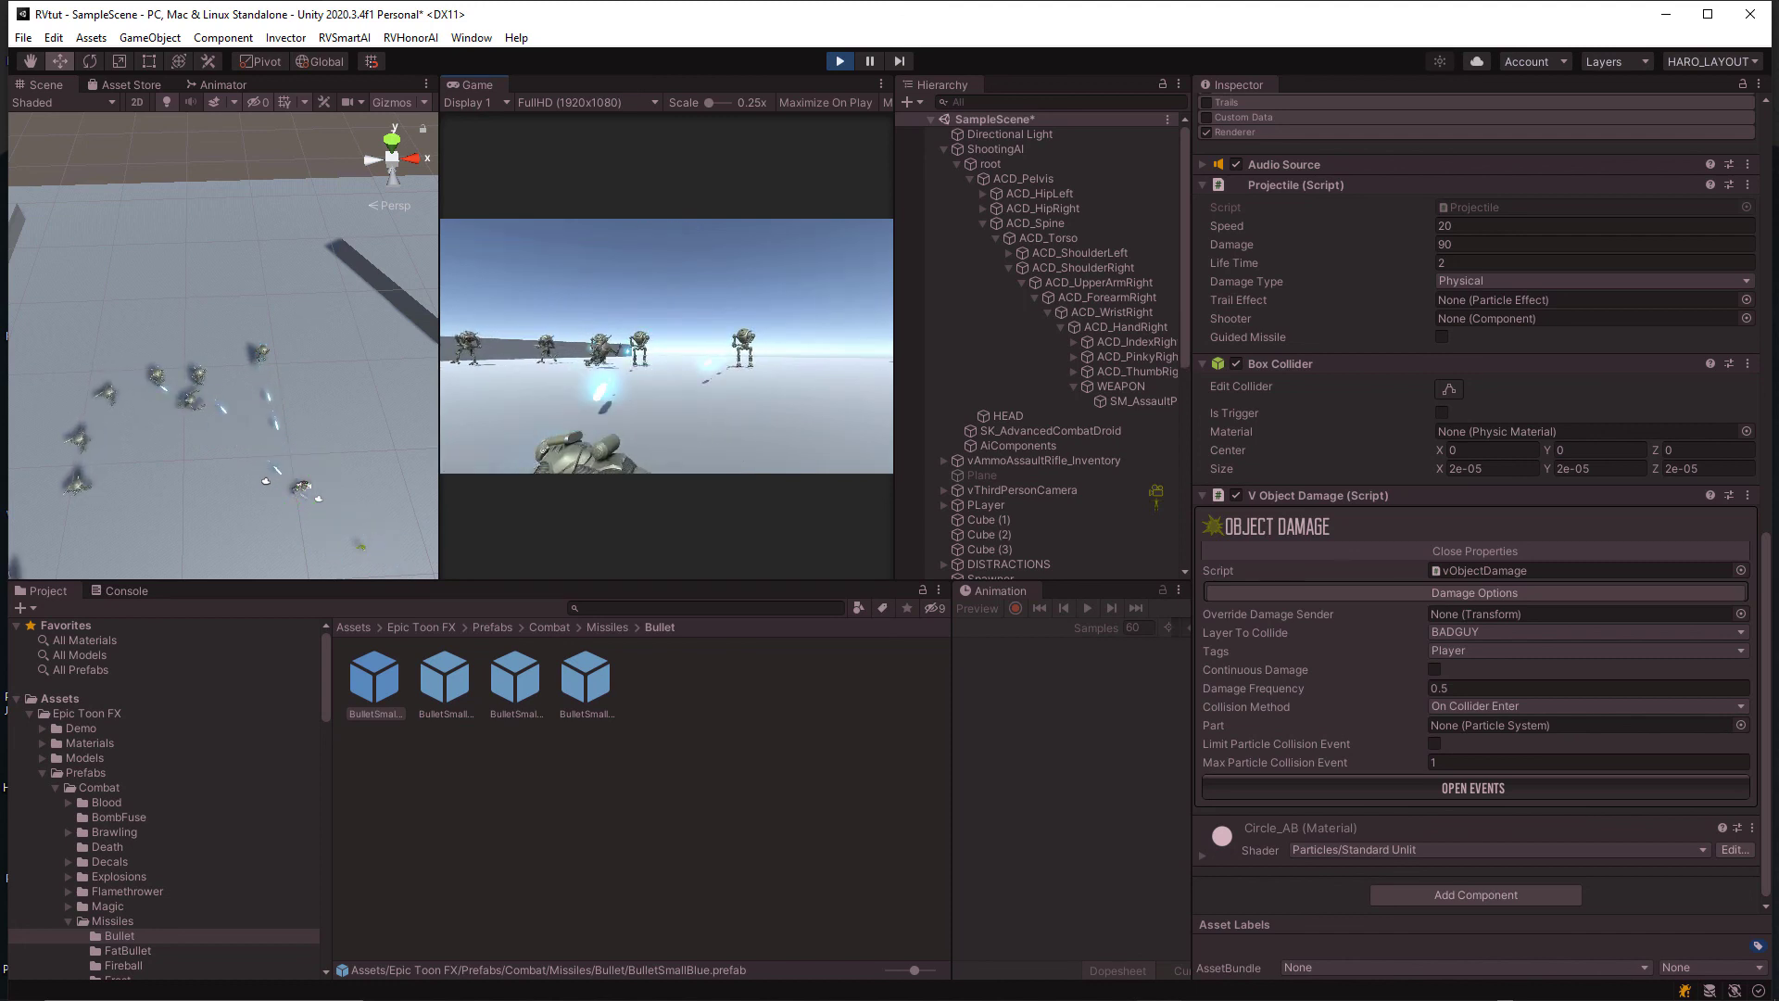
key(s)
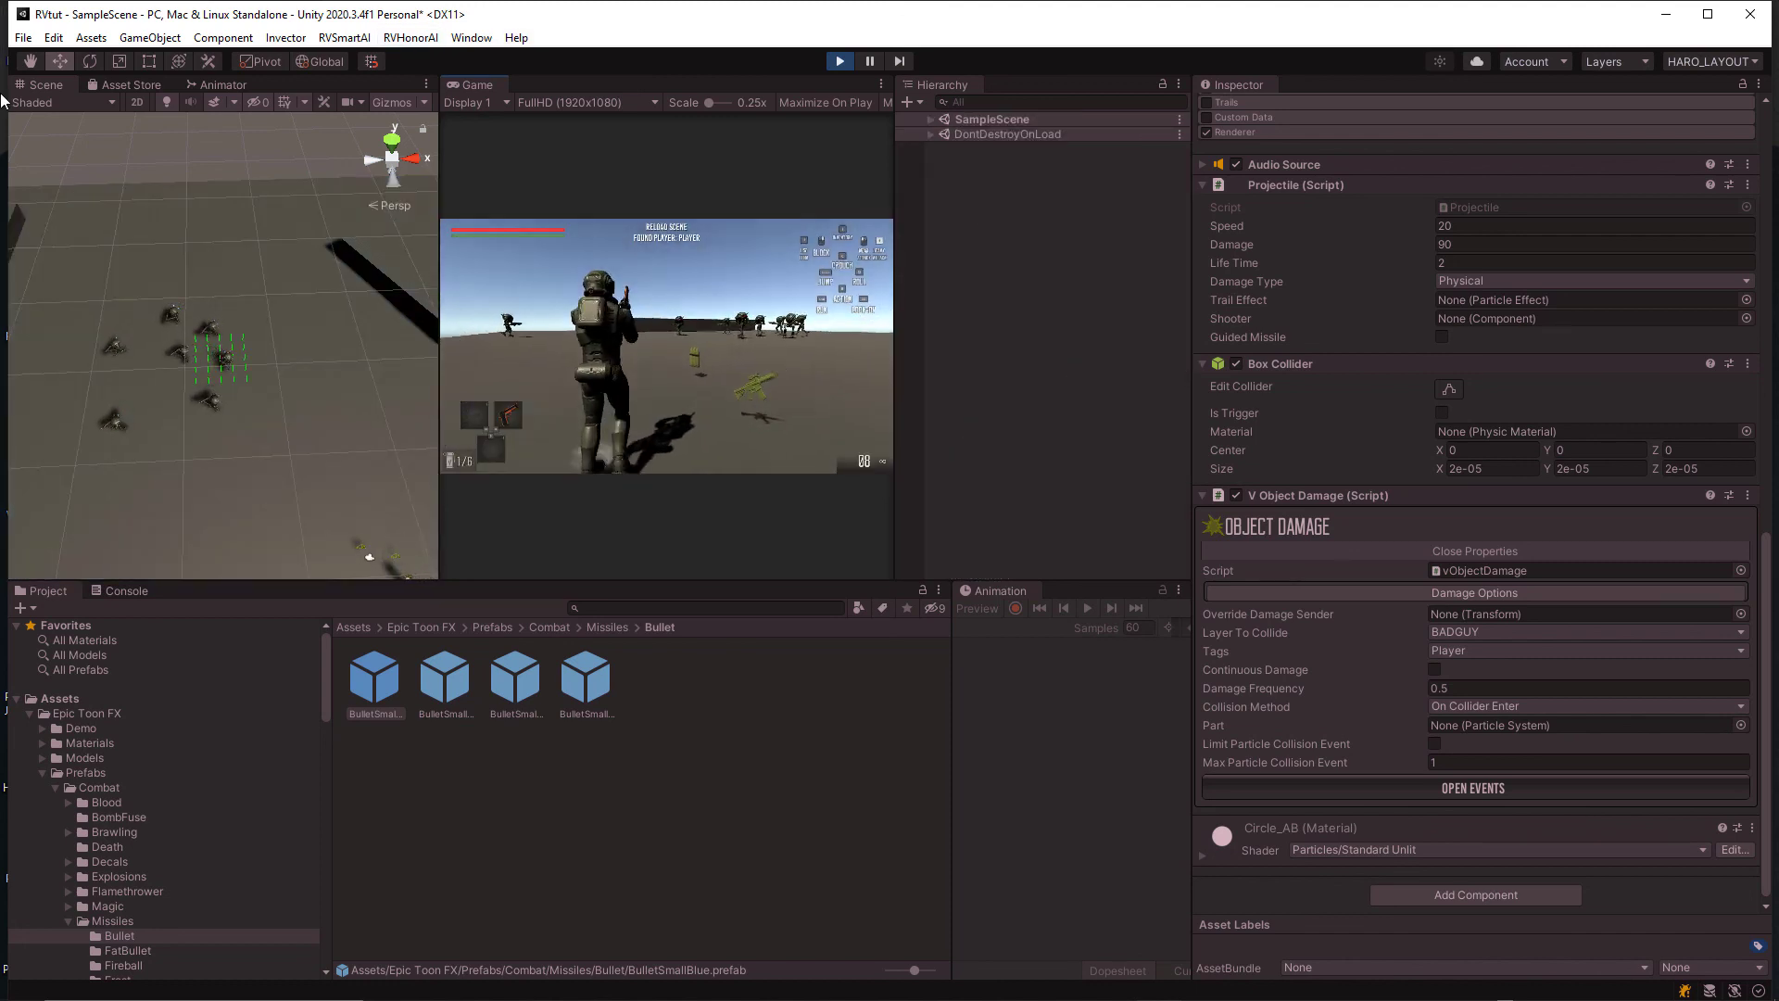